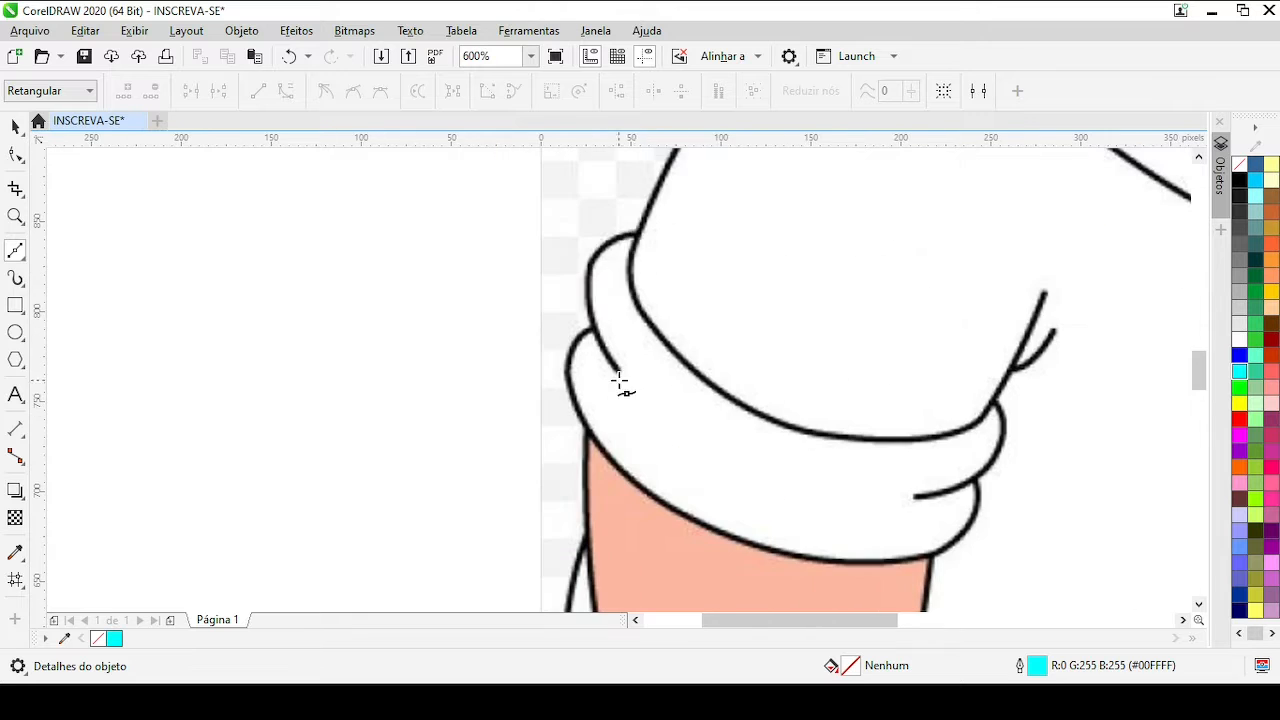
# Trace the upper sleeve with straight Bézier segments from the collar's outer edge down the shoulder and along the hem to the armpit line
pyautogui.scroll(-1, 647, 240)
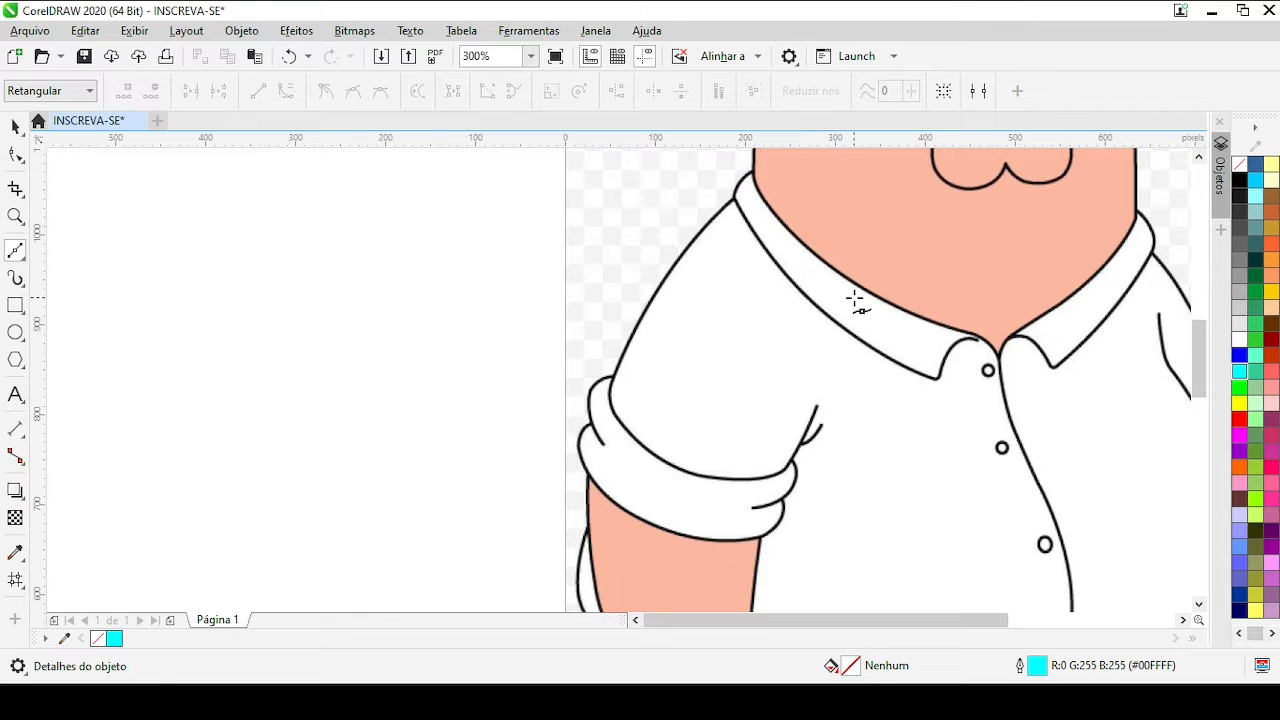
pyautogui.scroll(1, 770, 178)
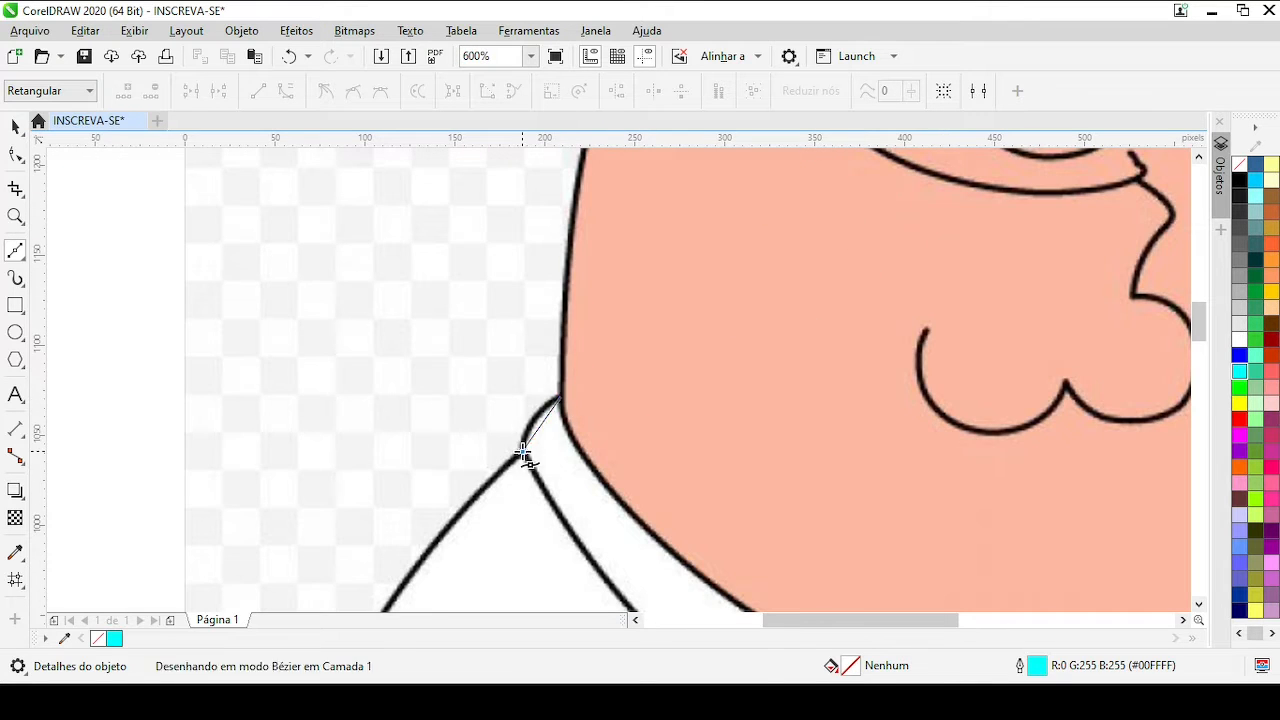
pyautogui.click(522, 452)
pyautogui.scroll(-1, 522, 452)
pyautogui.scroll(2, 515, 553)
pyautogui.click(557, 396)
pyautogui.scroll(-2, 557, 396)
pyautogui.scroll(1, 683, 462)
pyautogui.scroll(-1, 940, 429)
pyautogui.scroll(2, 995, 426)
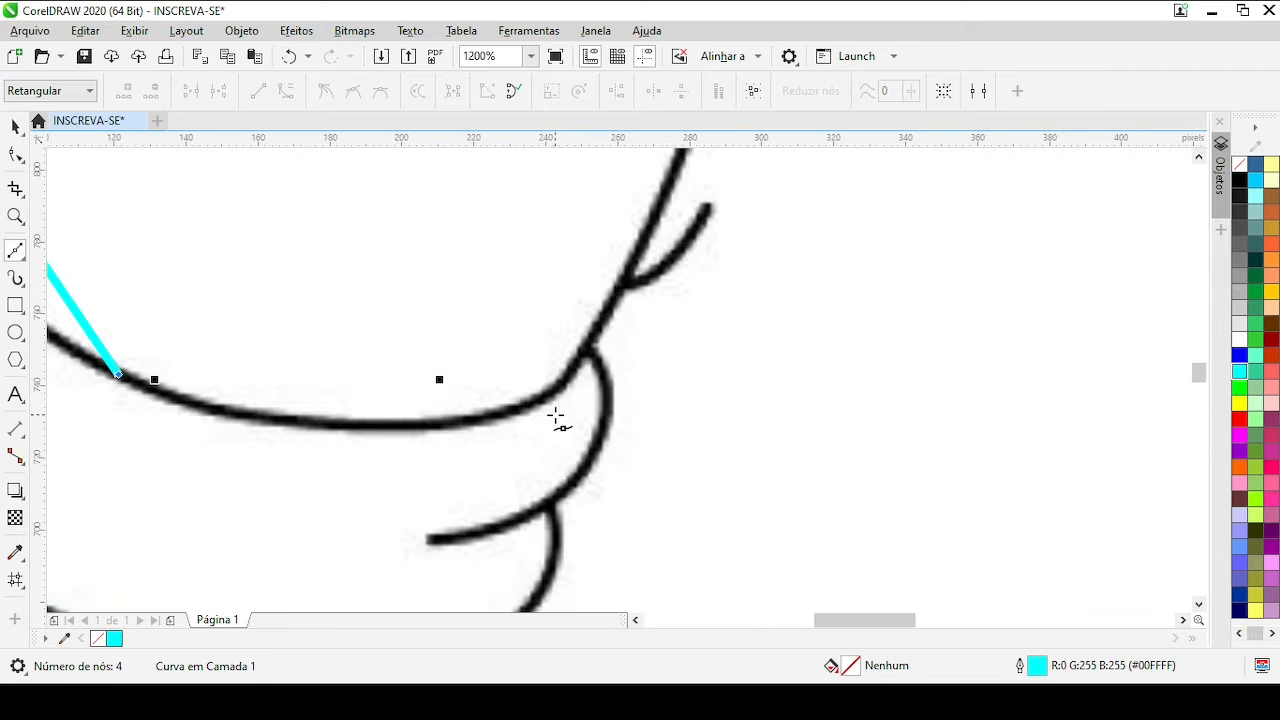
pyautogui.click(567, 382)
pyautogui.scroll(-1, 571, 380)
pyautogui.scroll(1, 616, 208)
pyautogui.click(646, 306)
pyautogui.scroll(-2, 583, 394)
# Bend the traced shoulder and collar segments to follow the black outline
pyautogui.press('F10')
pyautogui.scroll(1, 456, 281)
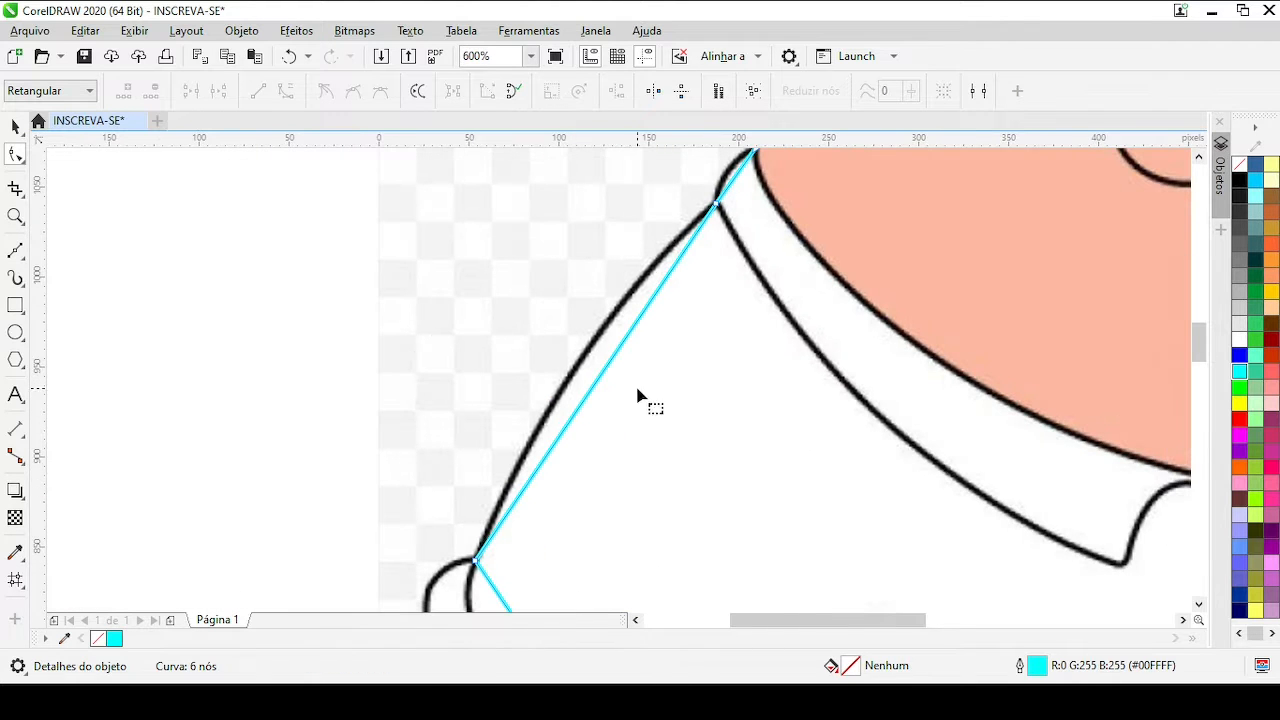
pyautogui.moveTo(600, 376)
pyautogui.mouseDown()
pyautogui.moveTo(582, 356)
pyautogui.moveTo(597, 373)
pyautogui.mouseUp()
pyautogui.scroll(-2, 583, 356)
pyautogui.scroll(3, 625, 300)
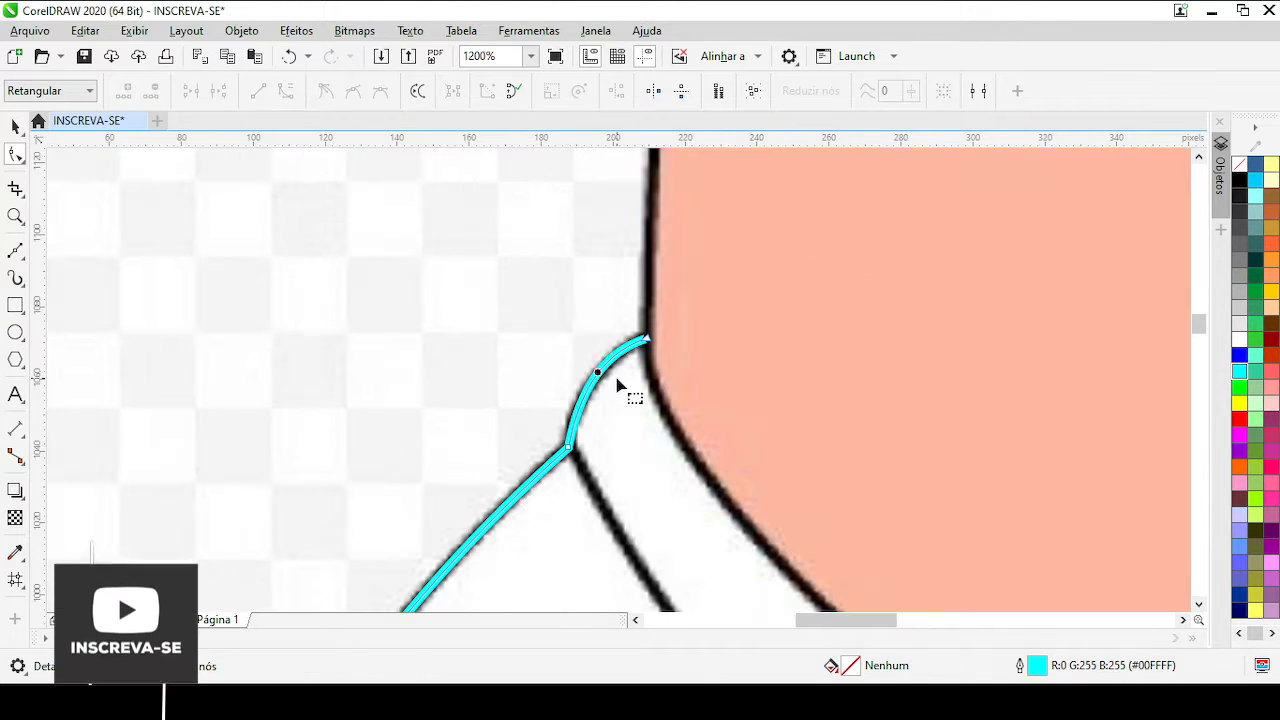
# Bend the sleeve hem segments onto the black line and add nodes along them for a closer fit
pyautogui.scroll(-3, 616, 383)
pyautogui.scroll(2, 578, 488)
pyautogui.scroll(-2, 467, 530)
pyautogui.scroll(2, 442, 603)
pyautogui.moveTo(602, 324); pyautogui.dragTo(551, 319)
pyautogui.moveTo(793, 416); pyautogui.dragTo(794, 439)
pyautogui.moveTo(865, 399); pyautogui.dragTo(930, 453)
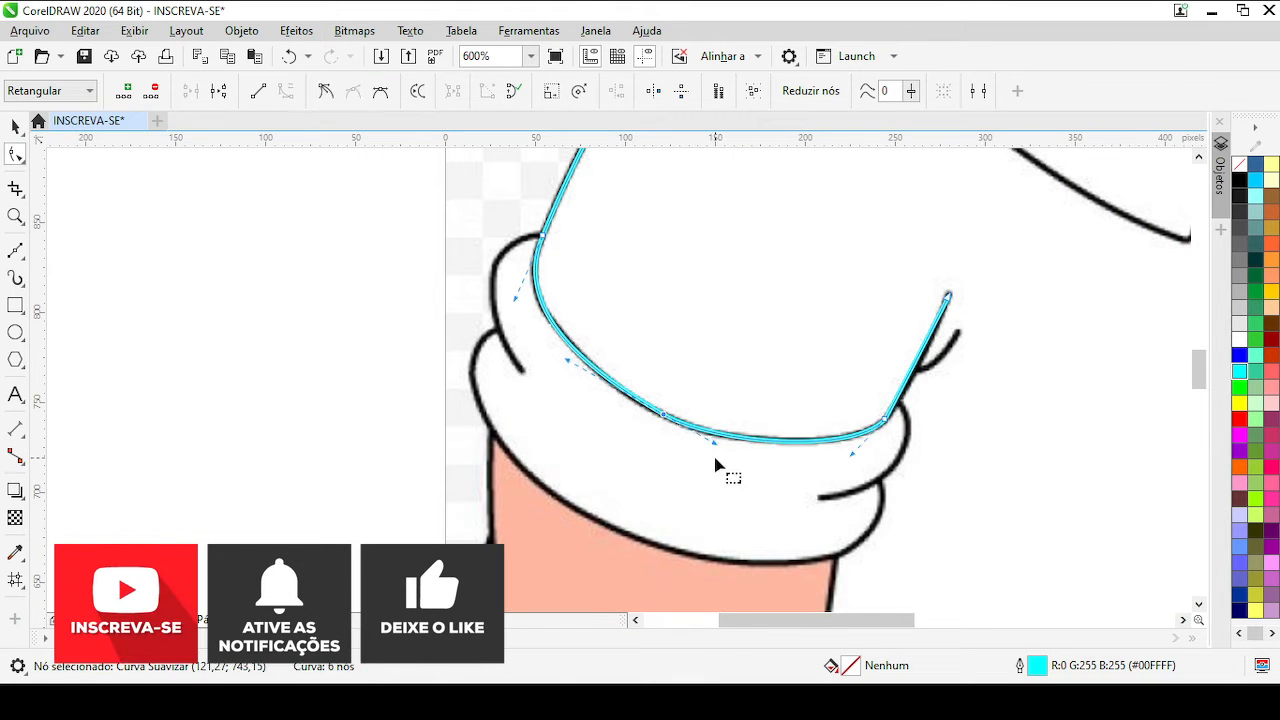
pyautogui.scroll(1, 546, 331)
pyautogui.doubleClick(538, 281)
pyautogui.scroll(-2, 743, 371)
pyautogui.scroll(2, 890, 424)
pyautogui.doubleClick(626, 390)
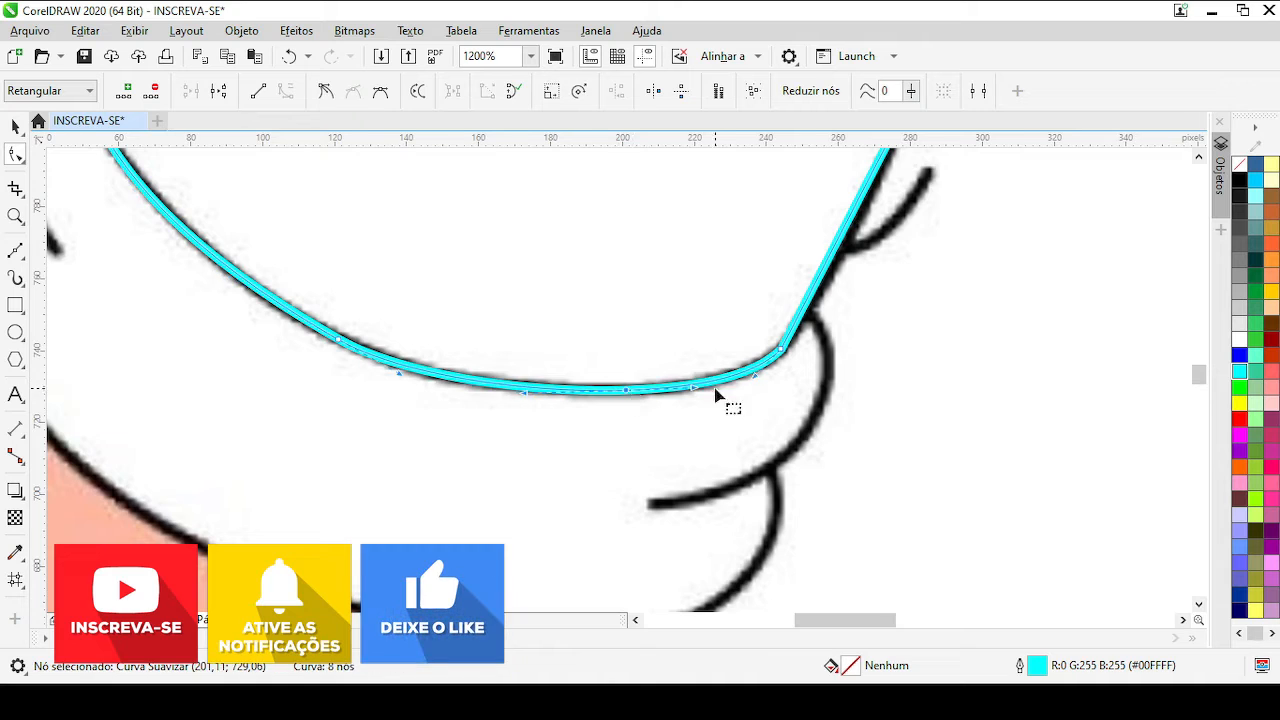
# Refine the sleeve curve's corner and armpit end to match the outline, adding a node before the corner
pyautogui.scroll(-1, 715, 389)
pyautogui.scroll(1, 885, 342)
pyautogui.moveTo(606, 397); pyautogui.dragTo(539, 367)
pyautogui.hotkey('ctrl', 'z')
pyautogui.moveTo(642, 321); pyautogui.dragTo(650, 326)
pyautogui.moveTo(688, 236); pyautogui.dragTo(693, 237)
pyautogui.scroll(-1, 646, 367)
pyautogui.scroll(1, 605, 393)
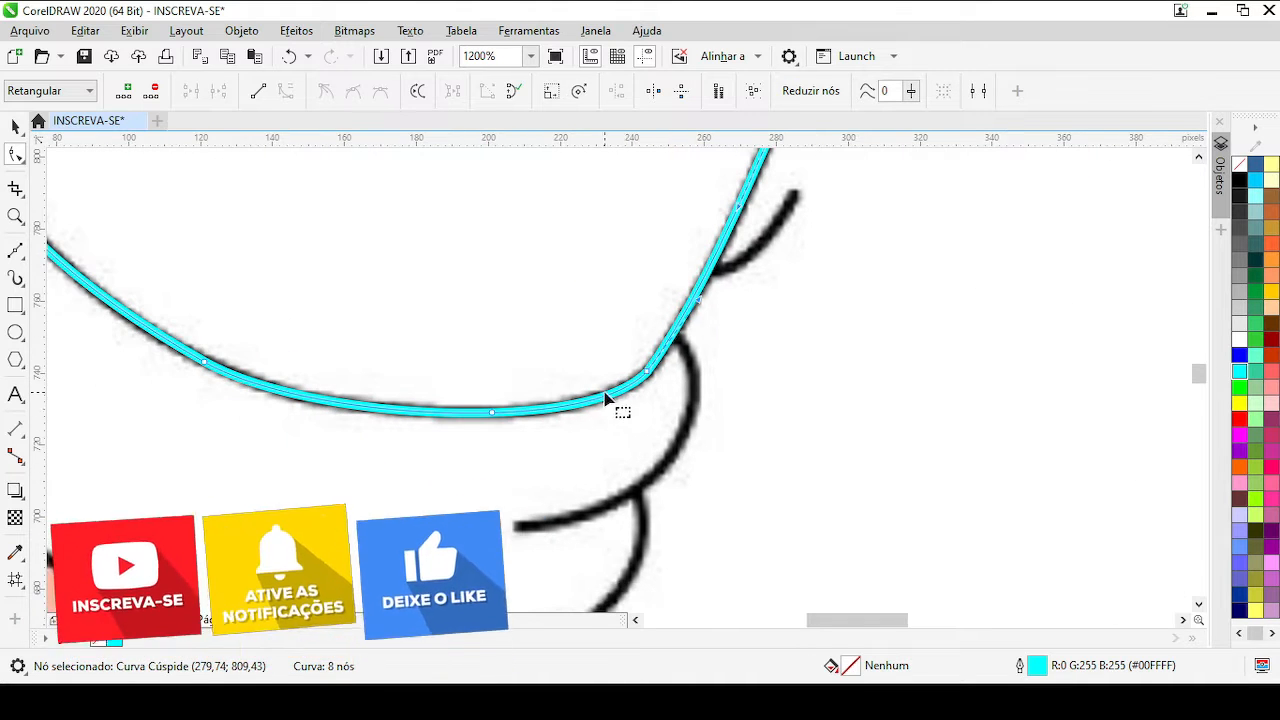
pyautogui.click(606, 397)
pyautogui.press('space')
pyautogui.click(808, 336)
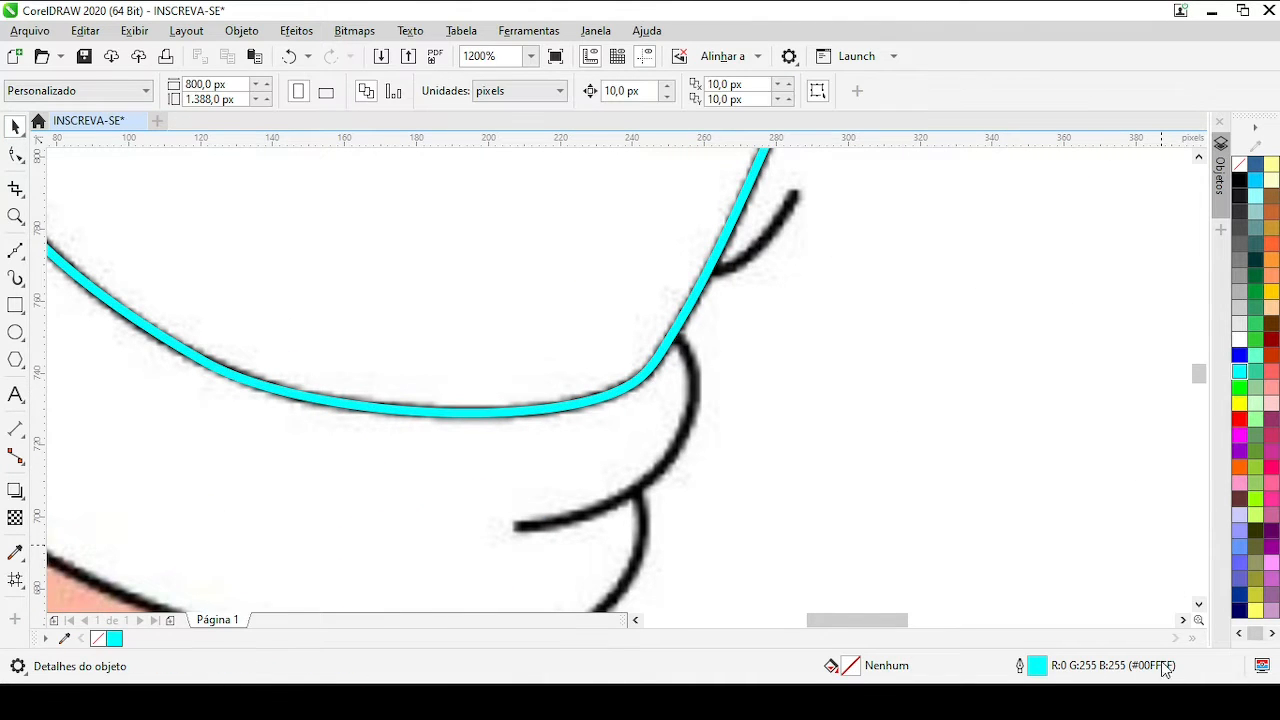
pyautogui.click(518, 415)
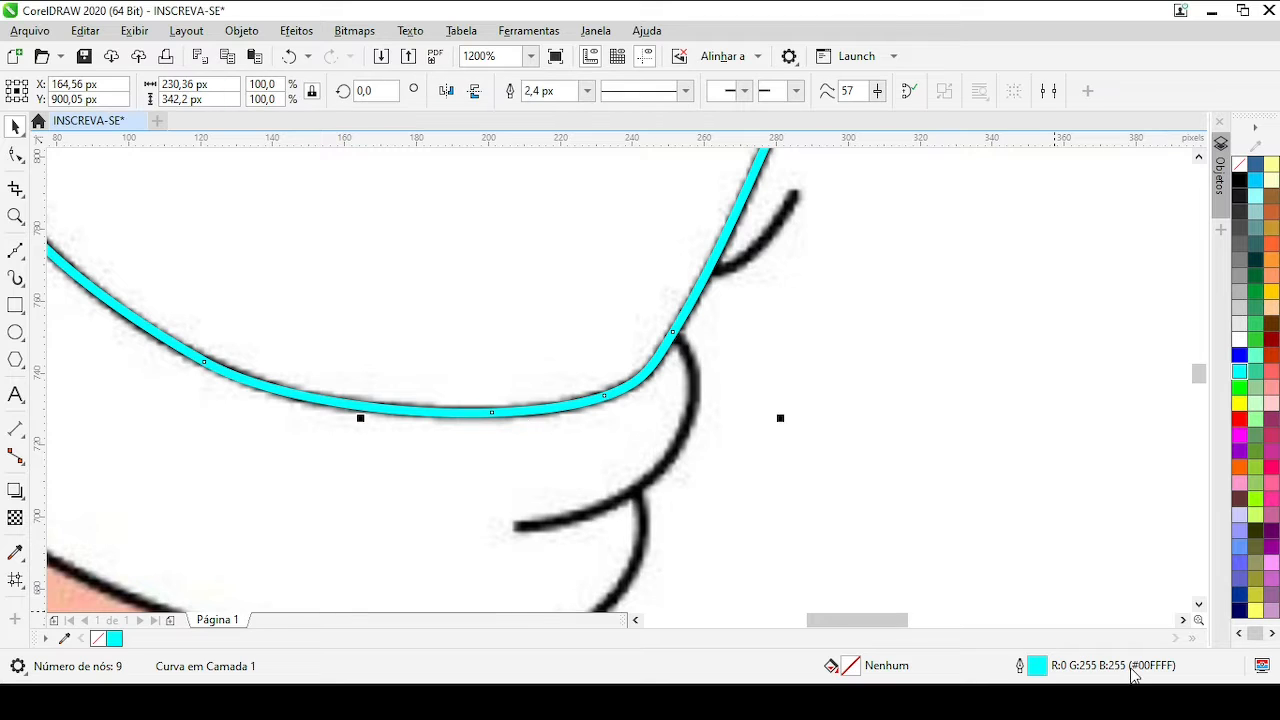
# Trace the short crease beside the armpit line with a two-node segment and bend it to match
pyautogui.scroll(-1, 502, 374)
pyautogui.scroll(2, 612, 290)
pyautogui.press('F5')
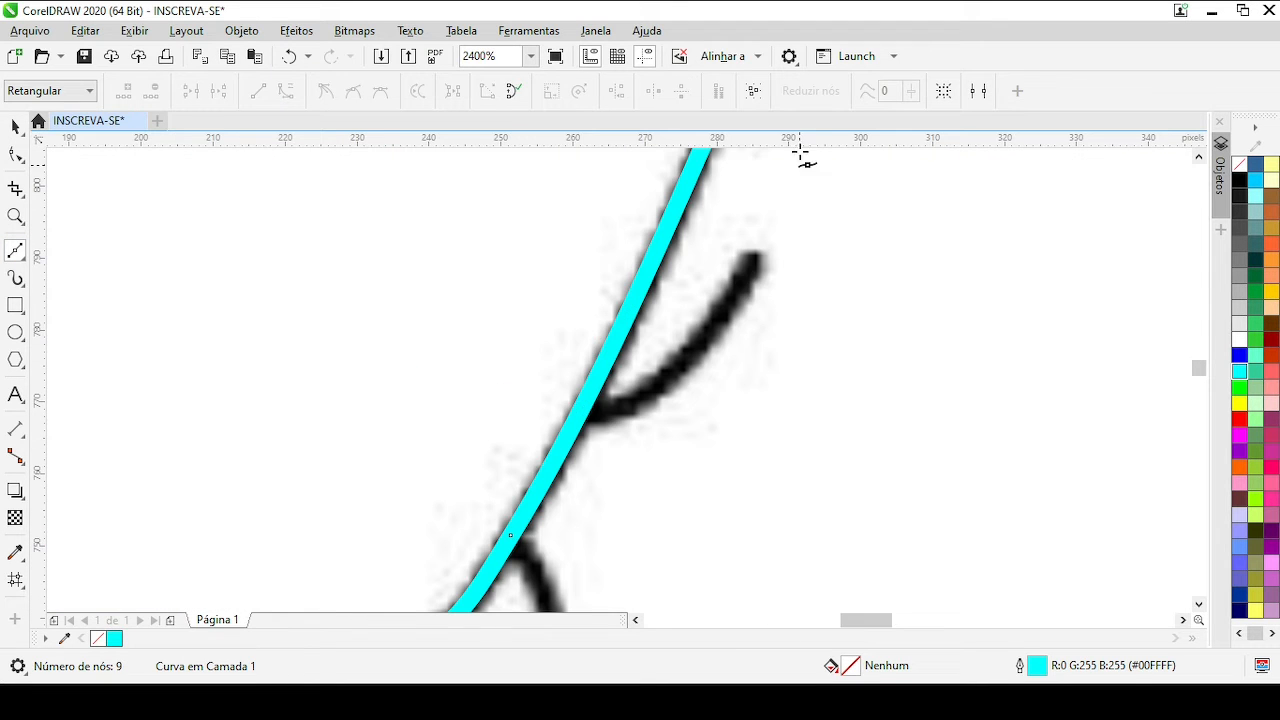
pyautogui.click(578, 412)
pyautogui.click(760, 253)
pyautogui.moveTo(665, 338); pyautogui.dragTo(672, 390)
pyautogui.scroll(-1, 541, 410)
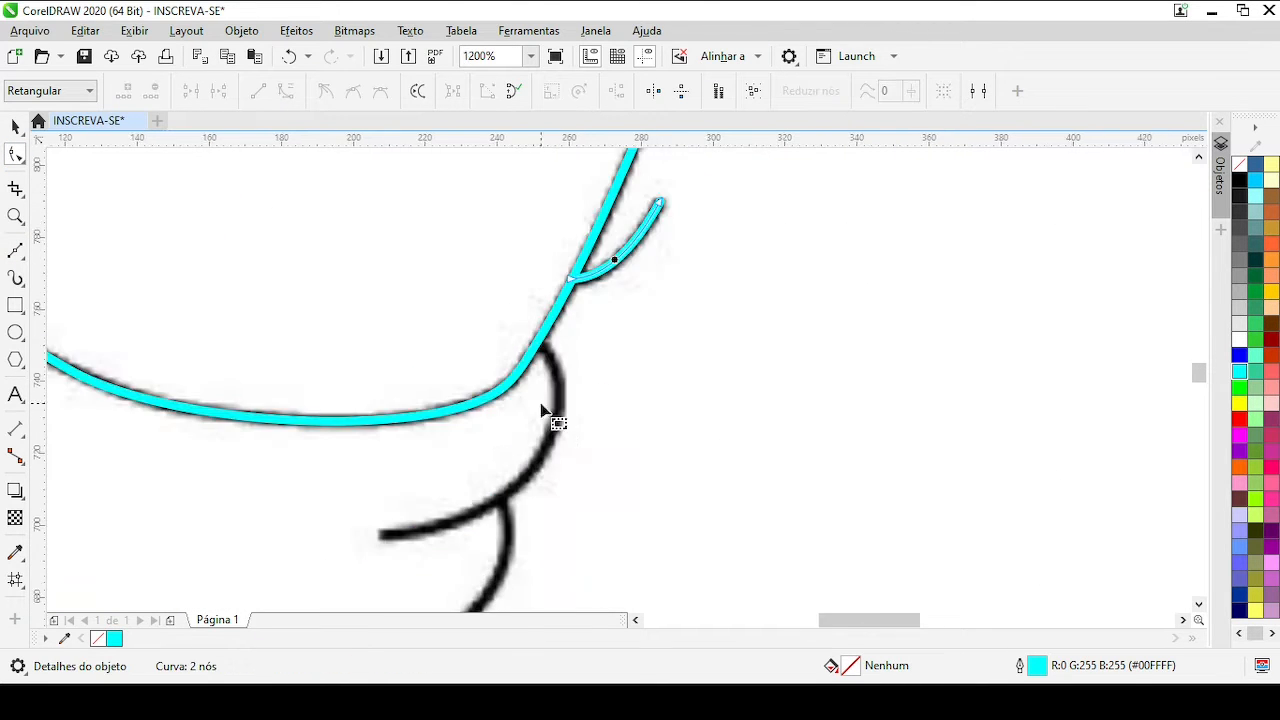
# Trace the right-hand cuff fold as a two-node curve from the sleeve corner to the fold's inner tip
pyautogui.doubleClick(15, 154)
pyautogui.click(280, 92)
pyautogui.moveTo(459, 444); pyautogui.dragTo(600, 417)
pyautogui.moveTo(600, 417); pyautogui.dragTo(600, 410)
pyautogui.moveTo(520, 527); pyautogui.dragTo(524, 529)
pyautogui.scroll(-1, 520, 532)
pyautogui.scroll(1, 622, 410)
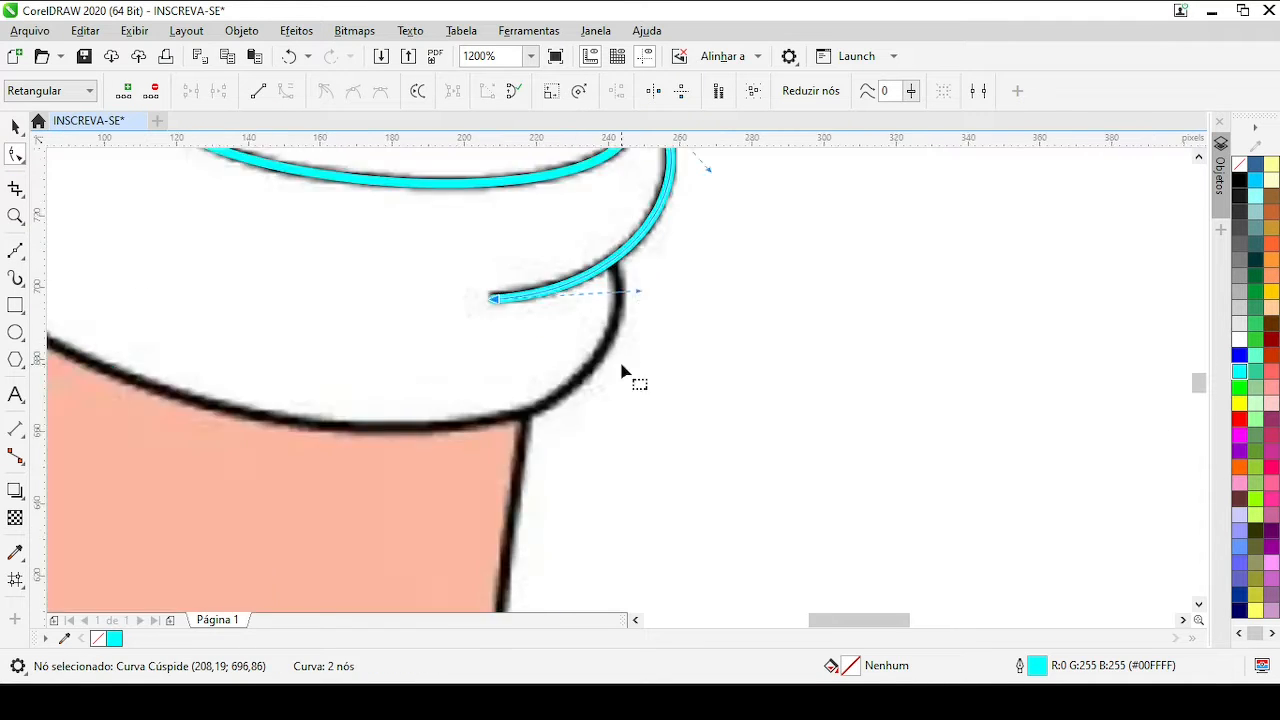
# Trace the left-hand cuff fold from the sleeve edge to its lower tip and shape it along the black outline
pyautogui.scroll(-2, 622, 371)
pyautogui.scroll(2, 500, 290)
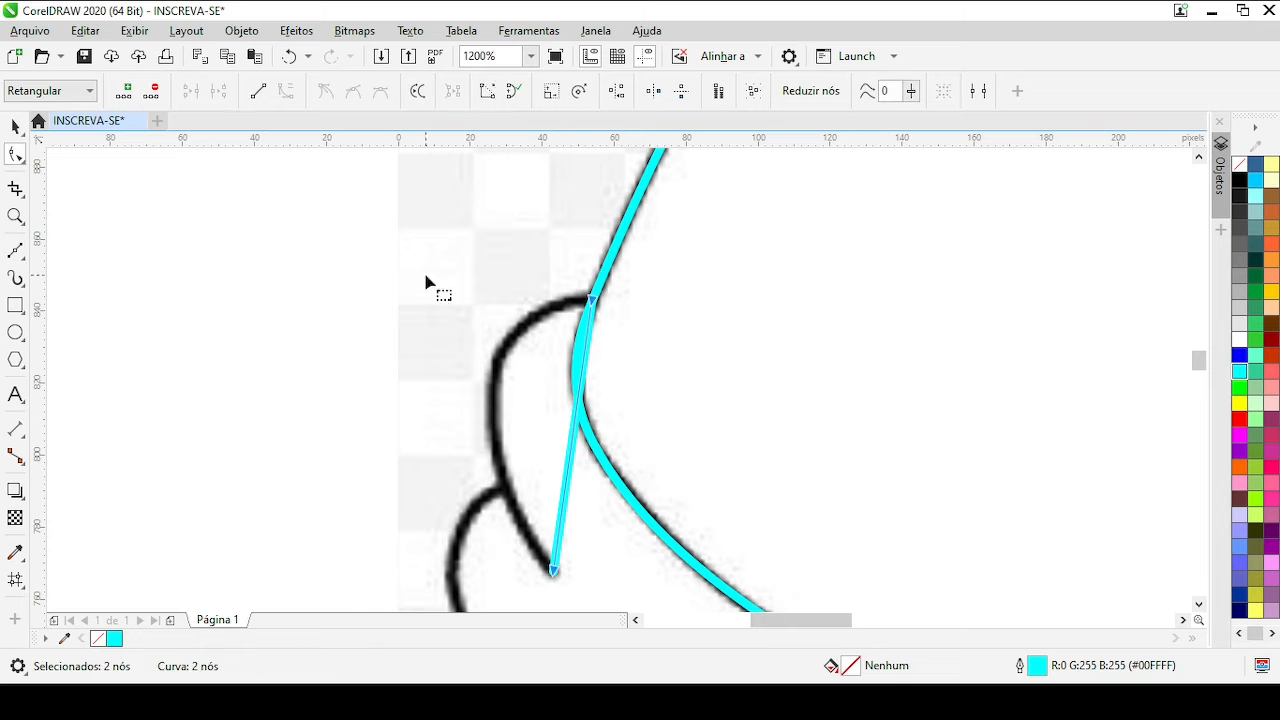
pyautogui.moveTo(572, 437); pyautogui.dragTo(497, 379)
pyautogui.moveTo(503, 442); pyautogui.dragTo(495, 445)
pyautogui.moveTo(504, 354); pyautogui.dragTo(503, 352)
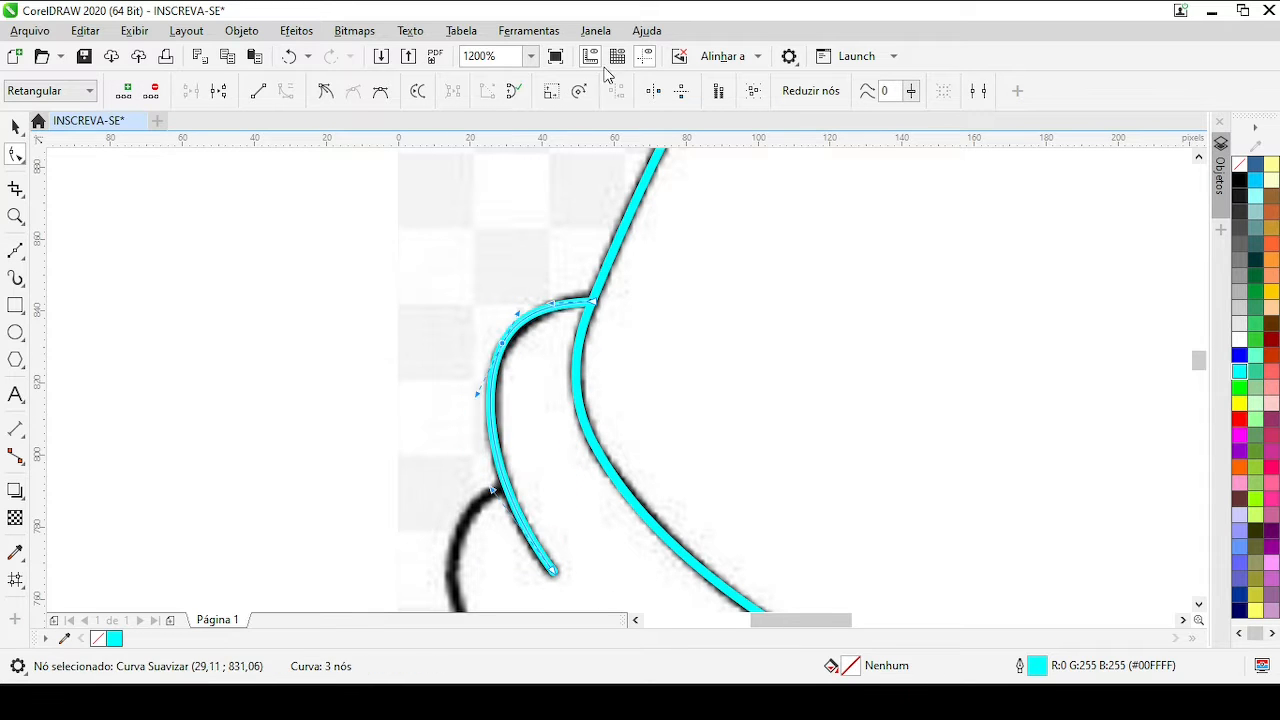
pyautogui.click(15, 154)
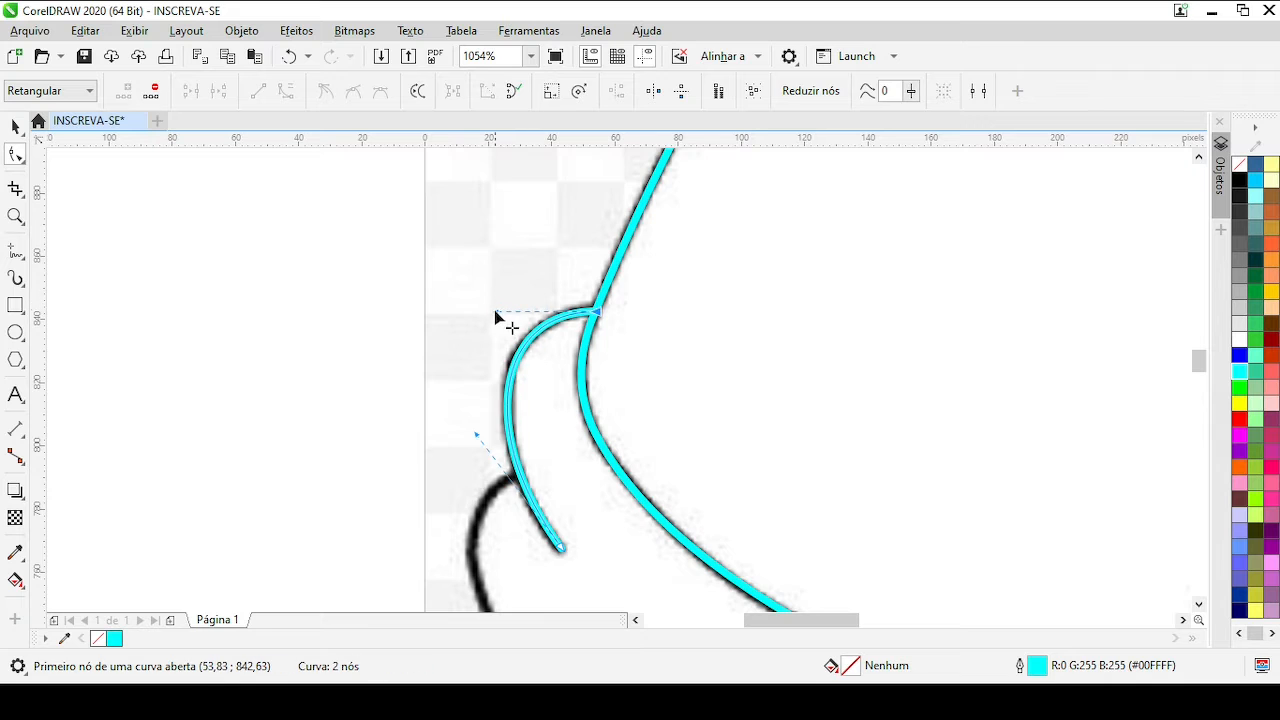
# Trace the lower cuff with three straight segments from the left fold, past both forearm edges, to the right fold
pyautogui.scroll(-2, 510, 327)
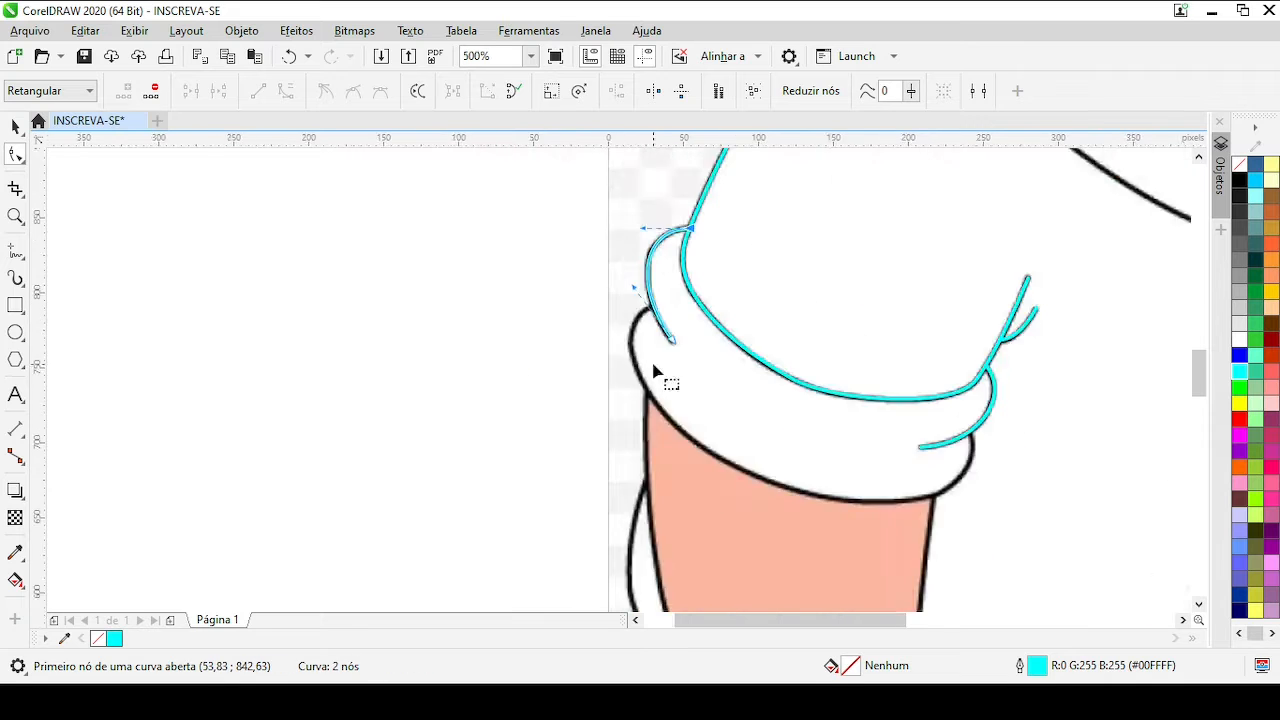
pyautogui.scroll(2, 666, 378)
pyautogui.click(595, 289)
pyautogui.scroll(-1, 650, 379)
pyautogui.scroll(1, 632, 418)
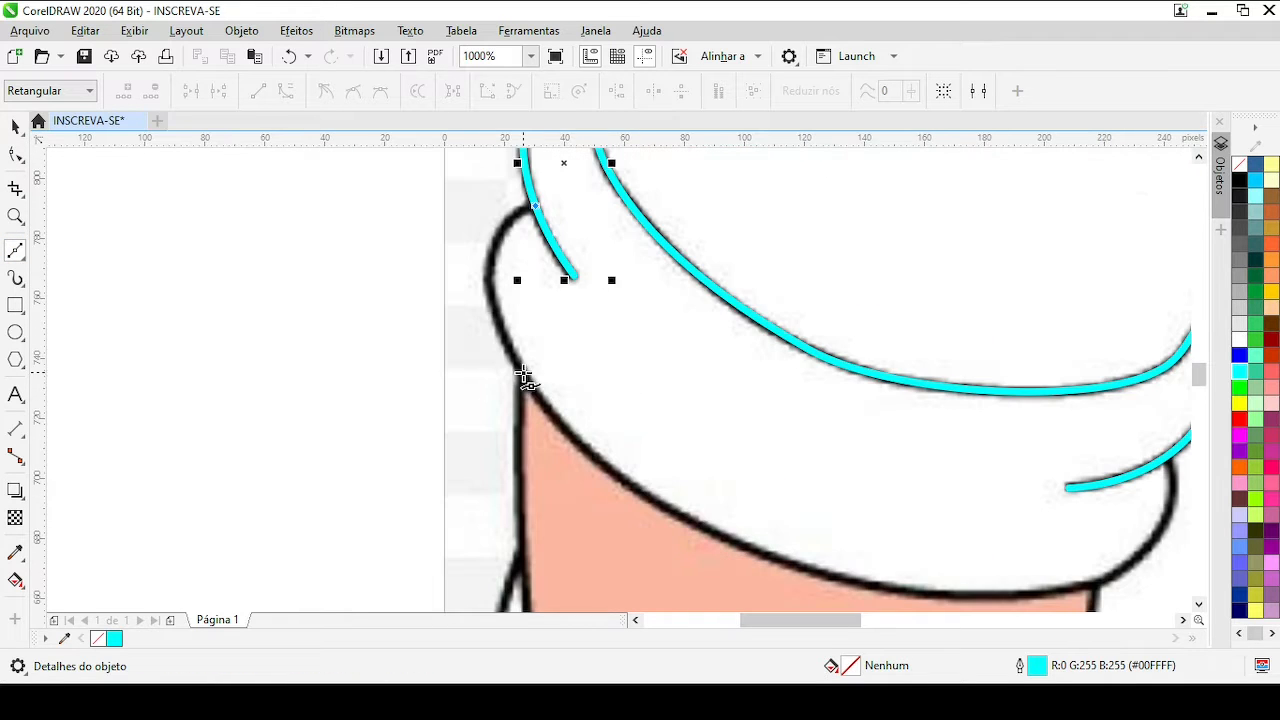
pyautogui.click(525, 377)
pyautogui.scroll(1, 1024, 549)
pyautogui.click(765, 444)
pyautogui.click(907, 189)
pyautogui.scroll(-2, 632, 334)
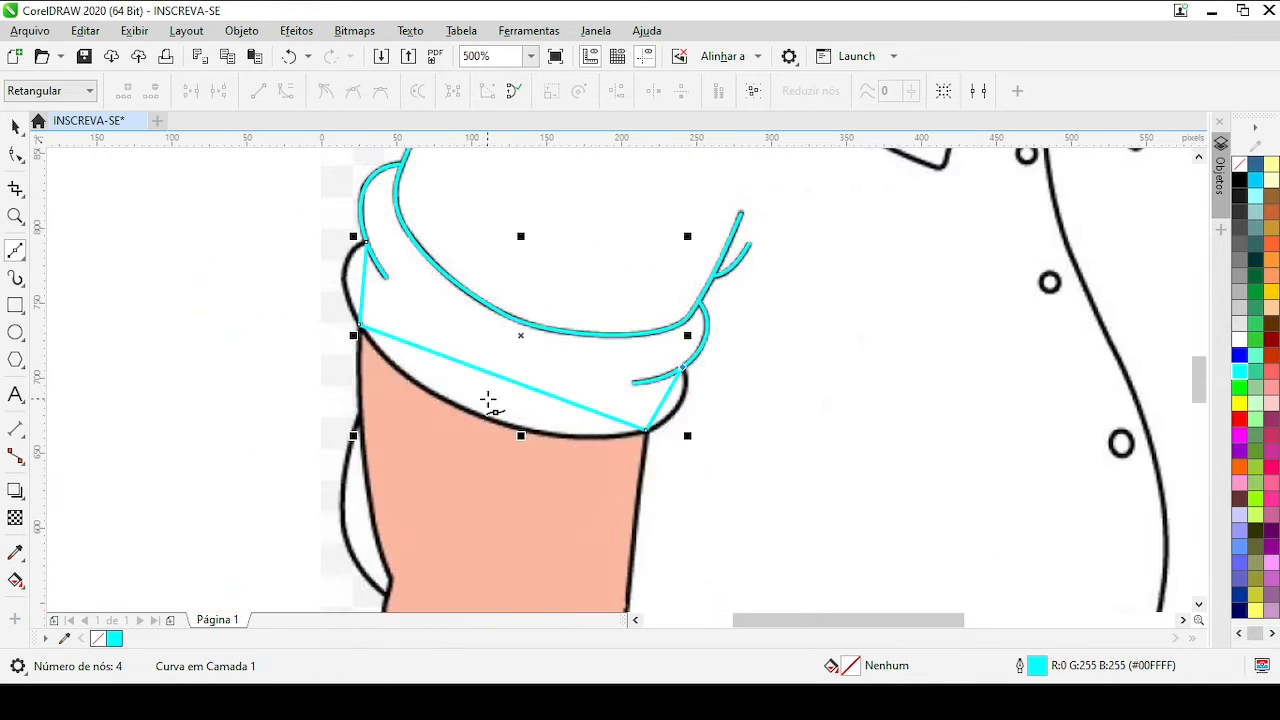
# Convert the lower cuff segments to curves and bend the left and bottom ones onto the outline
pyautogui.doubleClick(15, 154)
pyautogui.click(286, 92)
pyautogui.scroll(1, 360, 302)
pyautogui.moveTo(626, 346); pyautogui.dragTo(549, 403)
pyautogui.scroll(-1, 625, 262)
pyautogui.scroll(1, 770, 536)
pyautogui.moveTo(616, 456); pyautogui.dragTo(660, 484)
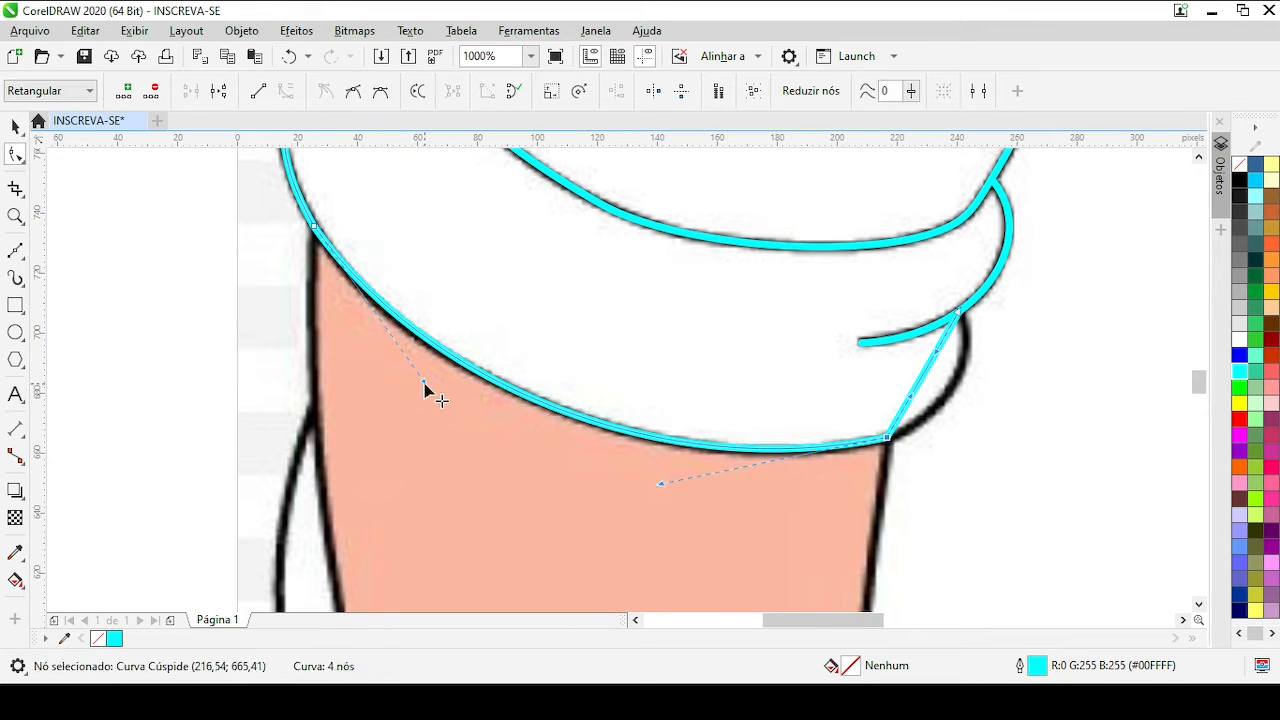
pyautogui.moveTo(424, 383); pyautogui.dragTo(406, 380)
# Bend the cuff's right segment to the outline and adjust the bottom curve with an extra node
pyautogui.moveTo(923, 375); pyautogui.dragTo(940, 398)
pyautogui.click(957, 315)
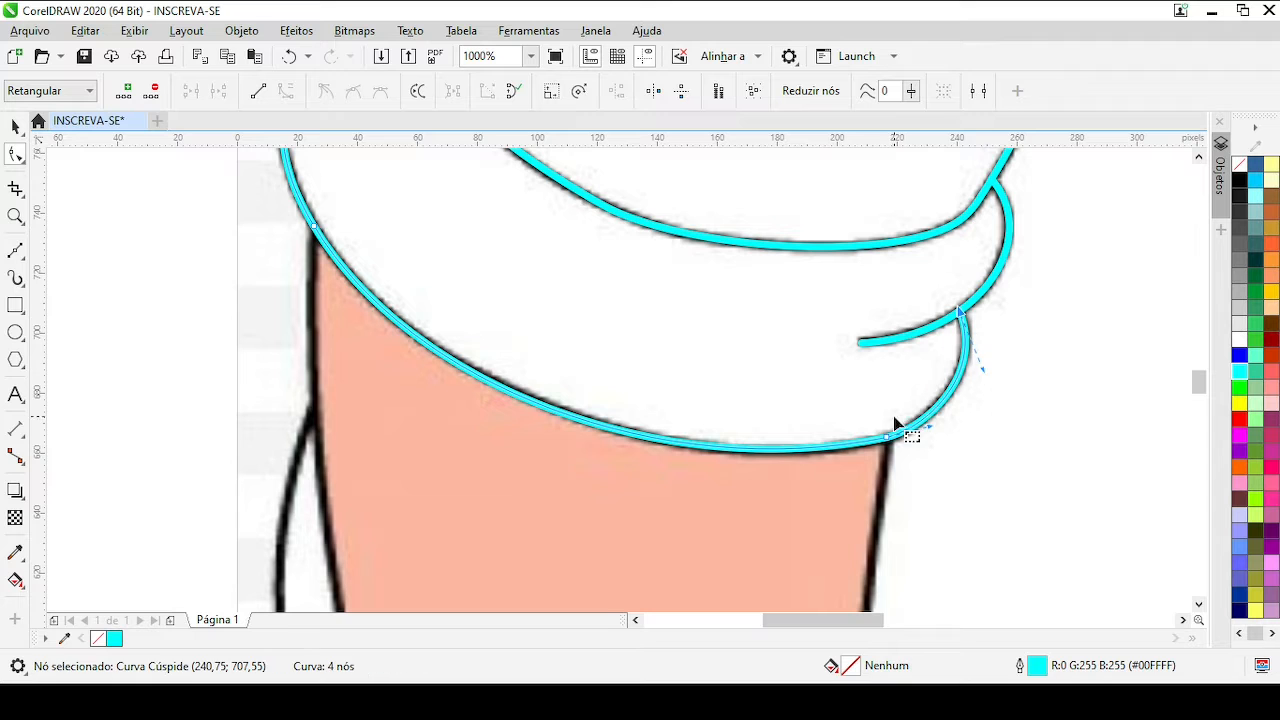
pyautogui.doubleClick(543, 405)
pyautogui.moveTo(543, 406); pyautogui.dragTo(543, 403)
pyautogui.scroll(-2, 616, 390)
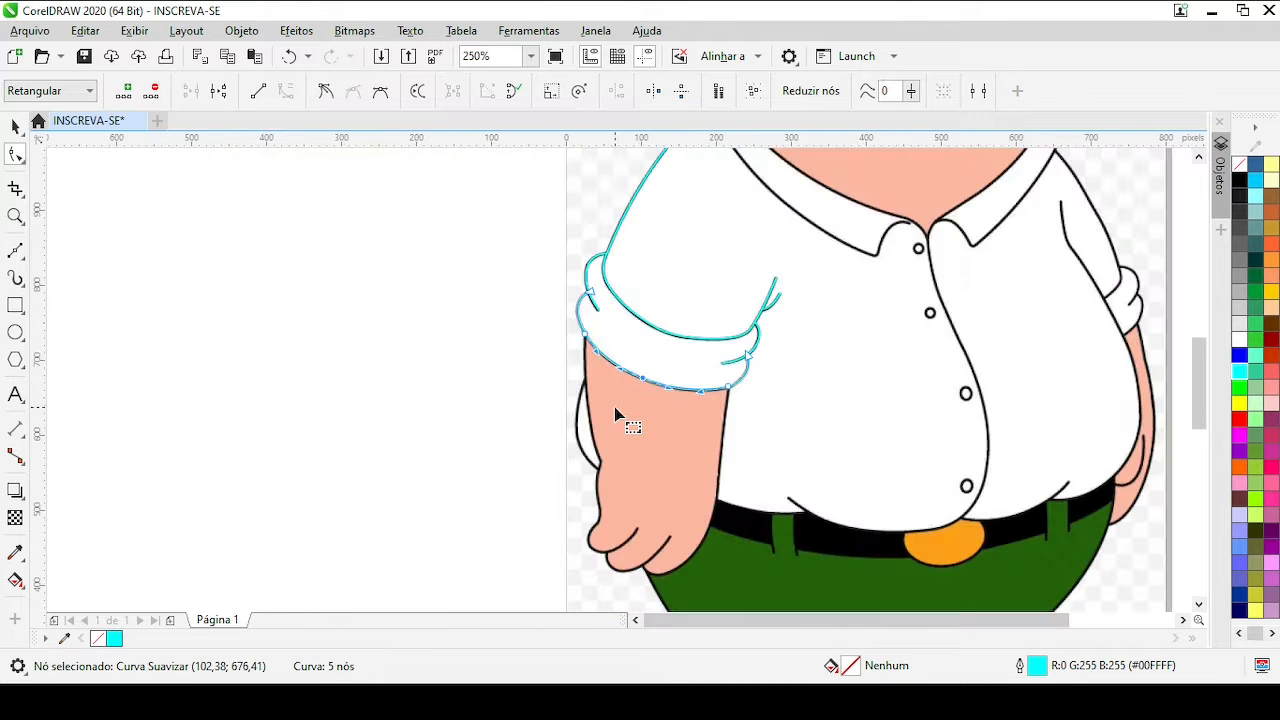
# Trace the forearm's left edge with straight segments from the cuff past the wrist to the end of the first finger line
pyautogui.scroll(2, 614, 411)
pyautogui.click(15, 252)
pyautogui.click(555, 253)
pyautogui.scroll(-1, 609, 375)
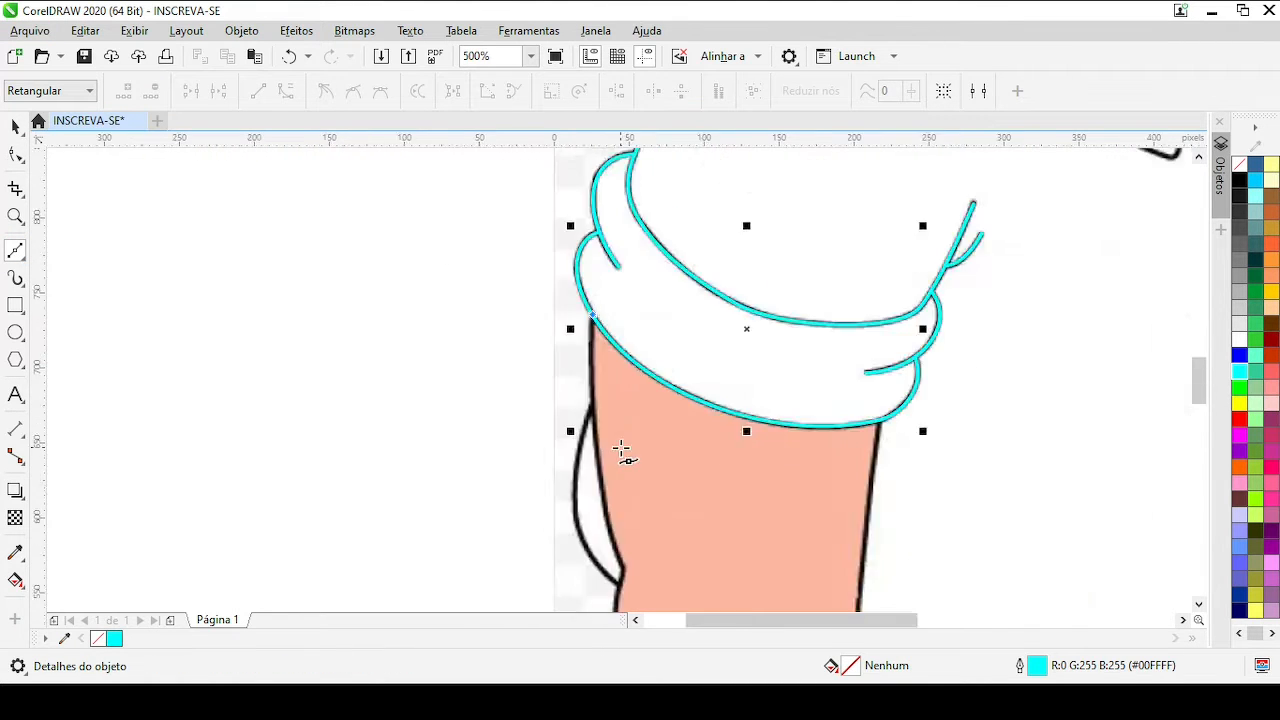
pyautogui.scroll(1, 629, 525)
pyautogui.scroll(1, 611, 488)
pyautogui.click(606, 346)
pyautogui.click(598, 420)
pyautogui.scroll(-1, 618, 453)
pyautogui.scroll(-1, 619, 381)
pyautogui.scroll(1, 620, 500)
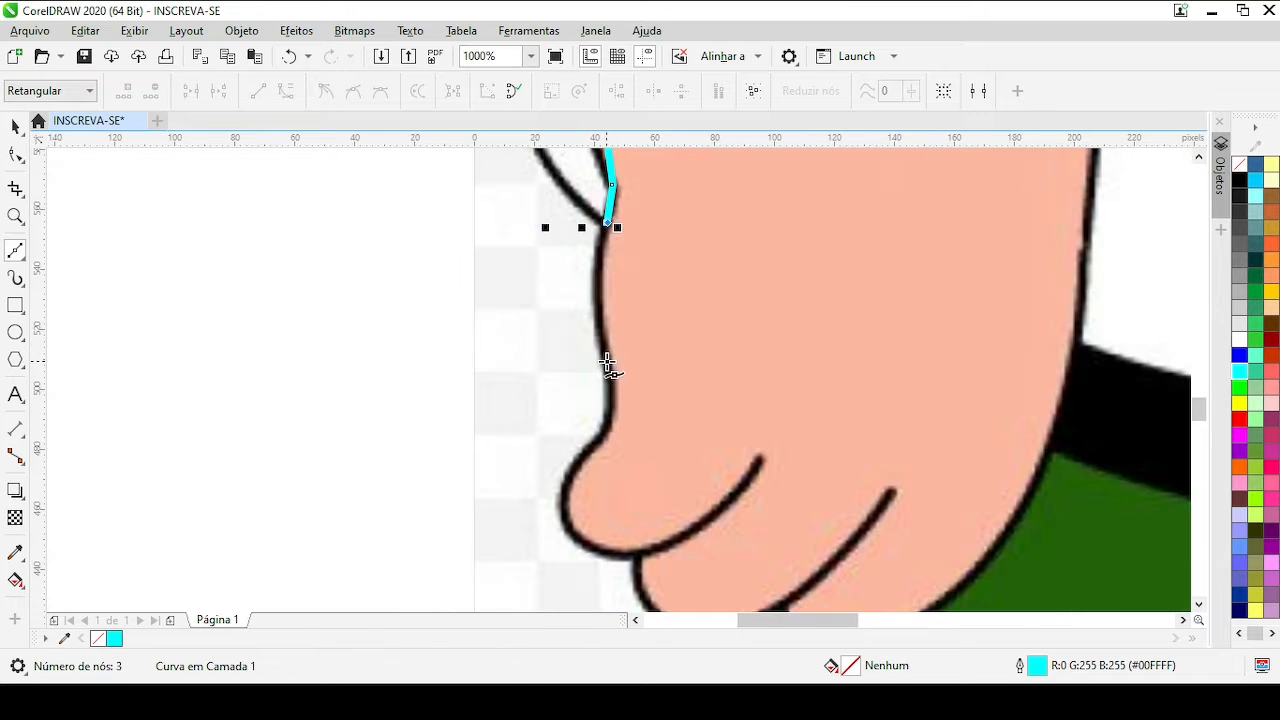
pyautogui.click(609, 367)
pyautogui.click(590, 449)
pyautogui.click(760, 459)
# Convert the forearm's traced segments to curves and bend the upper one along the arm's left edge
pyautogui.press('F10')
pyautogui.hotkey('ctrl', 'a')
pyautogui.click(286, 91)
pyautogui.scroll(-1, 619, 366)
pyautogui.scroll(1, 439, 350)
pyautogui.moveTo(643, 406); pyautogui.dragTo(628, 410)
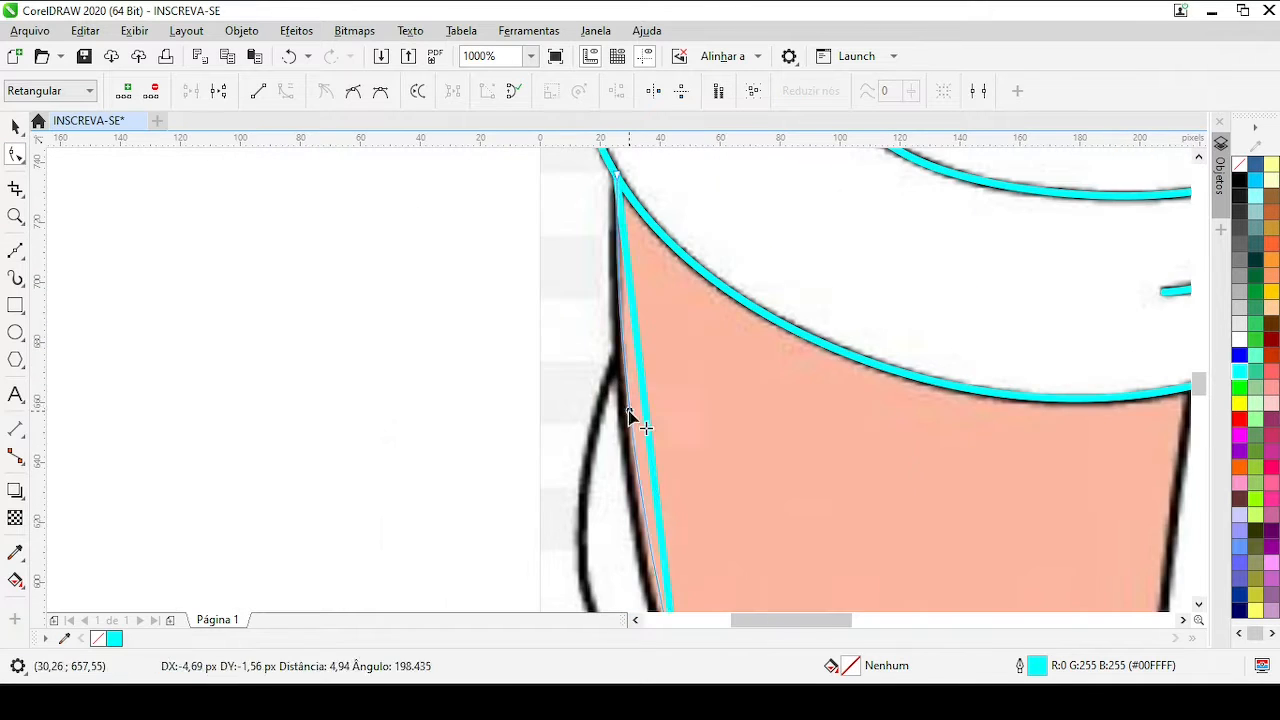
pyautogui.scroll(-1, 625, 412)
pyautogui.scroll(1, 648, 471)
pyautogui.moveTo(568, 304); pyautogui.dragTo(612, 353)
# Reshape the traced curve around the wrist corner and the hand edge below it to follow the outline
pyautogui.scroll(-1, 566, 383)
pyautogui.scroll(1, 620, 272)
pyautogui.scroll(-1, 600, 352)
pyautogui.scroll(1, 641, 588)
pyautogui.scroll(-1, 594, 455)
pyautogui.scroll(1, 583, 590)
pyautogui.scroll(1, 622, 382)
pyautogui.scroll(1, 630, 384)
pyautogui.click(597, 435)
pyautogui.scroll(-1, 587, 428)
pyautogui.click(603, 358)
pyautogui.scroll(-1, 603, 360)
pyautogui.scroll(1, 603, 360)
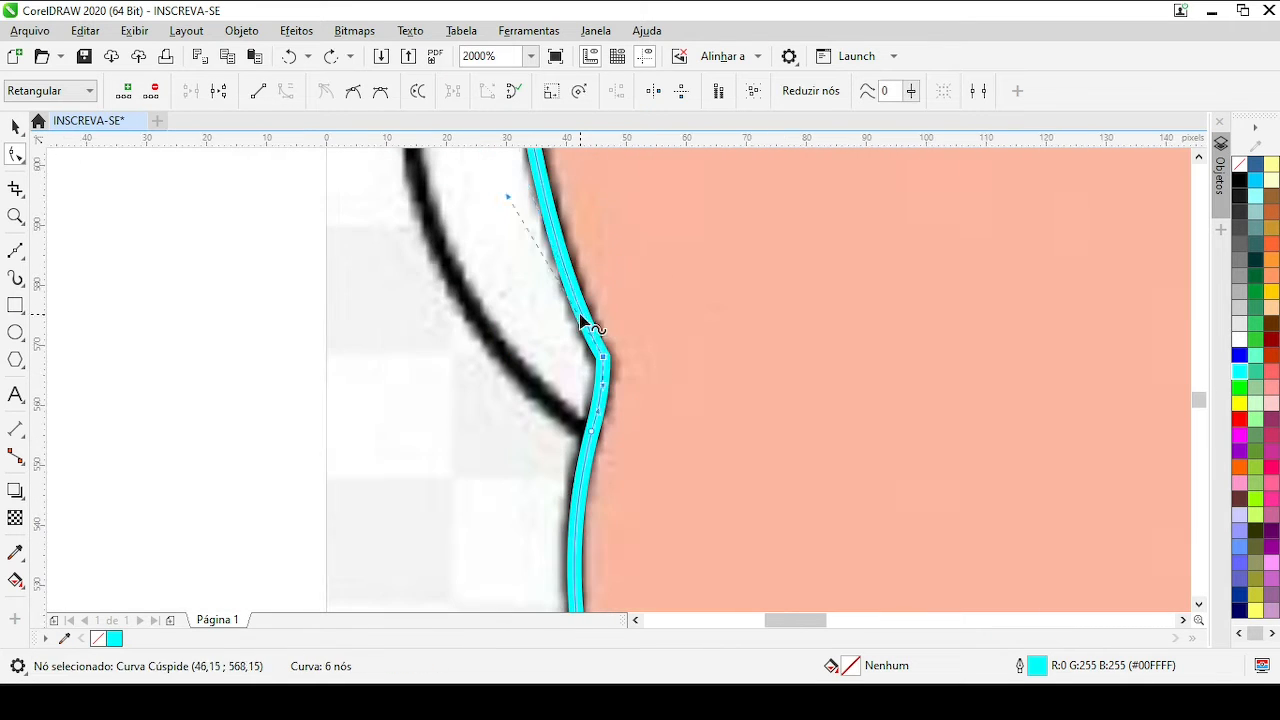
pyautogui.press('Delete')
pyautogui.scroll(-1, 600, 445)
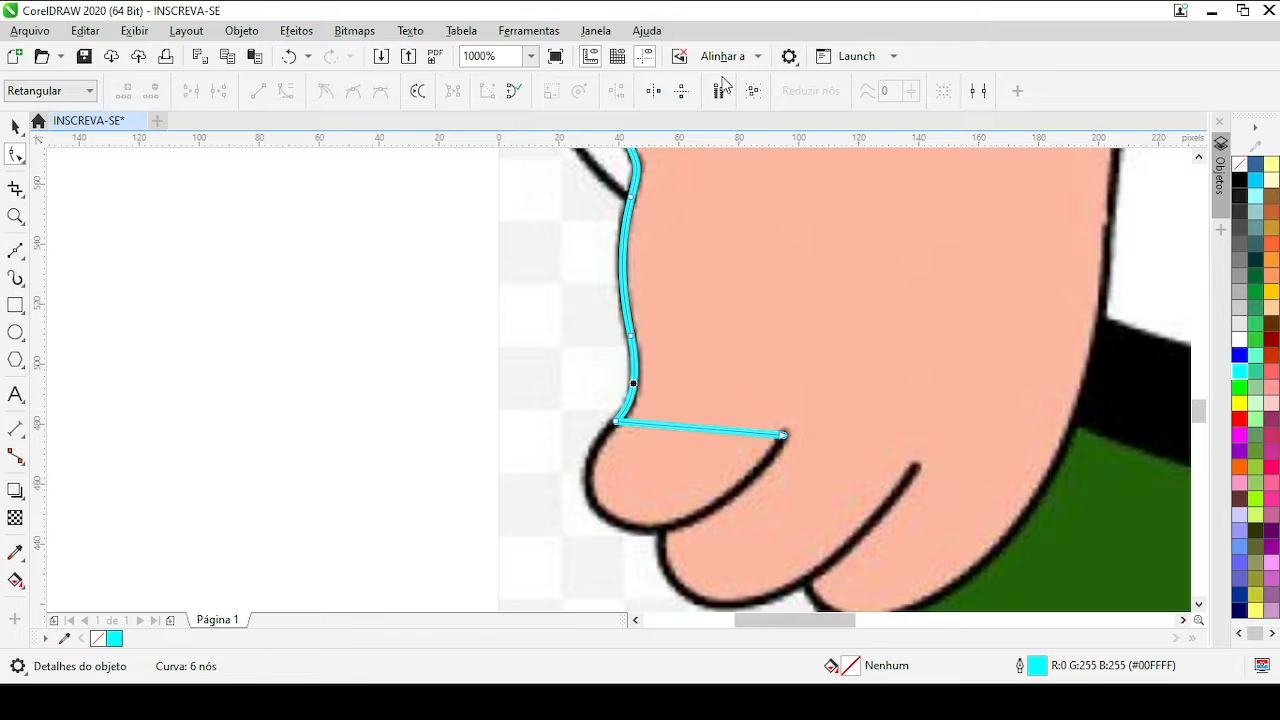
# Bend the last segment around the first finger, adding and deleting nodes to fit its outline
pyautogui.scroll(1, 668, 305)
pyautogui.moveTo(632, 297); pyautogui.dragTo(477, 391)
pyautogui.scroll(-1, 665, 377)
pyautogui.moveTo(625, 387); pyautogui.dragTo(618, 503)
pyautogui.scroll(1, 776, 429)
pyautogui.doubleClick(621, 384)
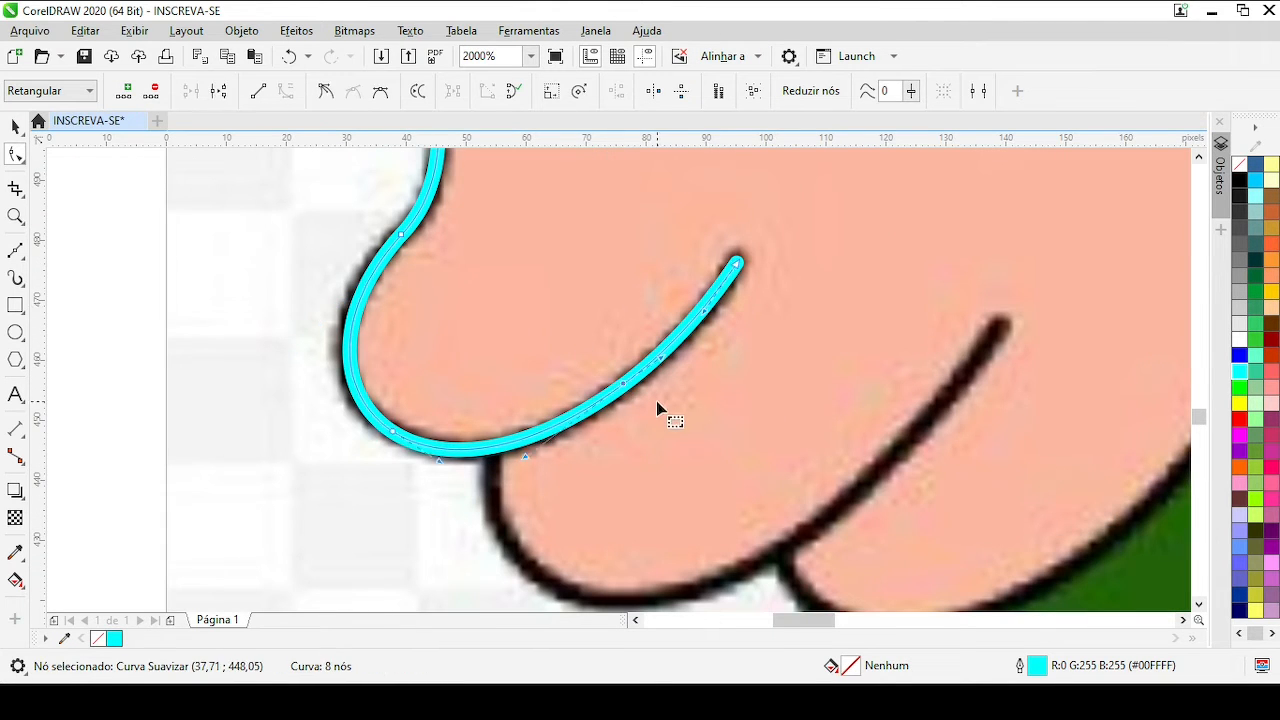
pyautogui.press('Delete')
pyautogui.scroll(-1, 657, 401)
pyautogui.scroll(1, 612, 418)
pyautogui.scroll(-1, 675, 203)
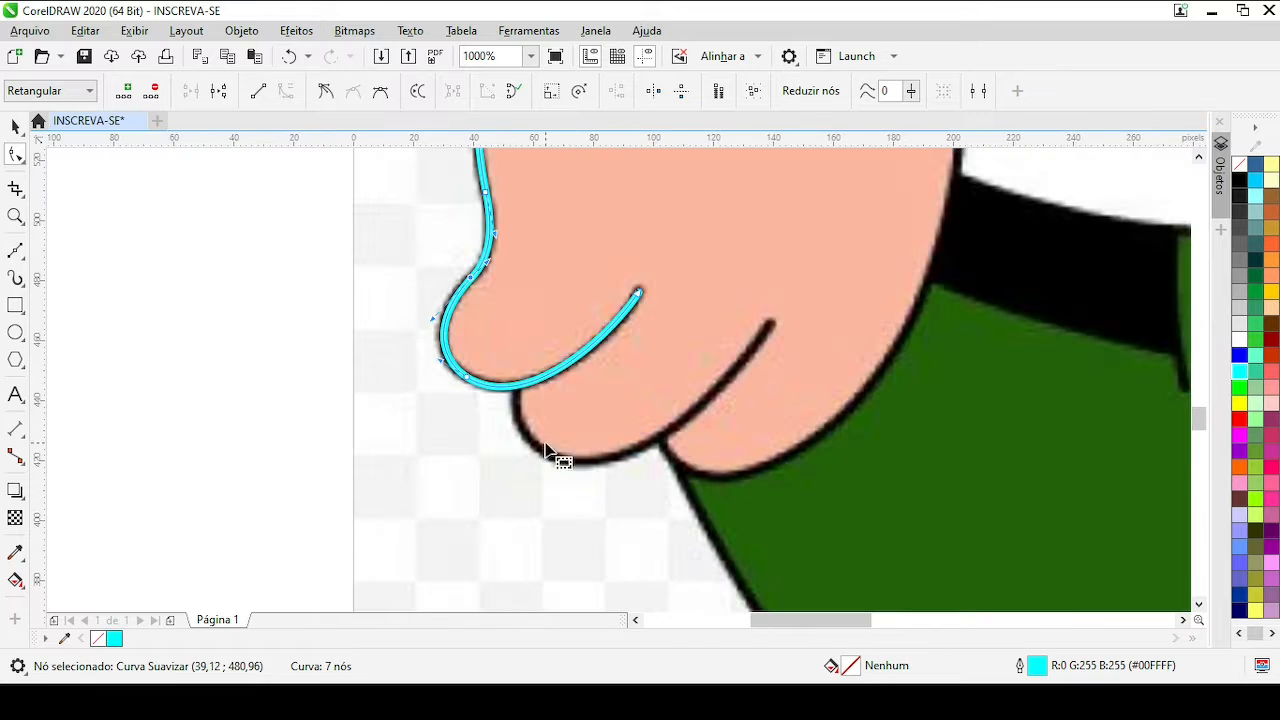
# Trace the second finger with a two-node segment, convert it to a curve and bend it onto the outline
pyautogui.click(15, 250)
pyautogui.scroll(1, 472, 451)
pyautogui.click(560, 318)
pyautogui.click(1069, 201)
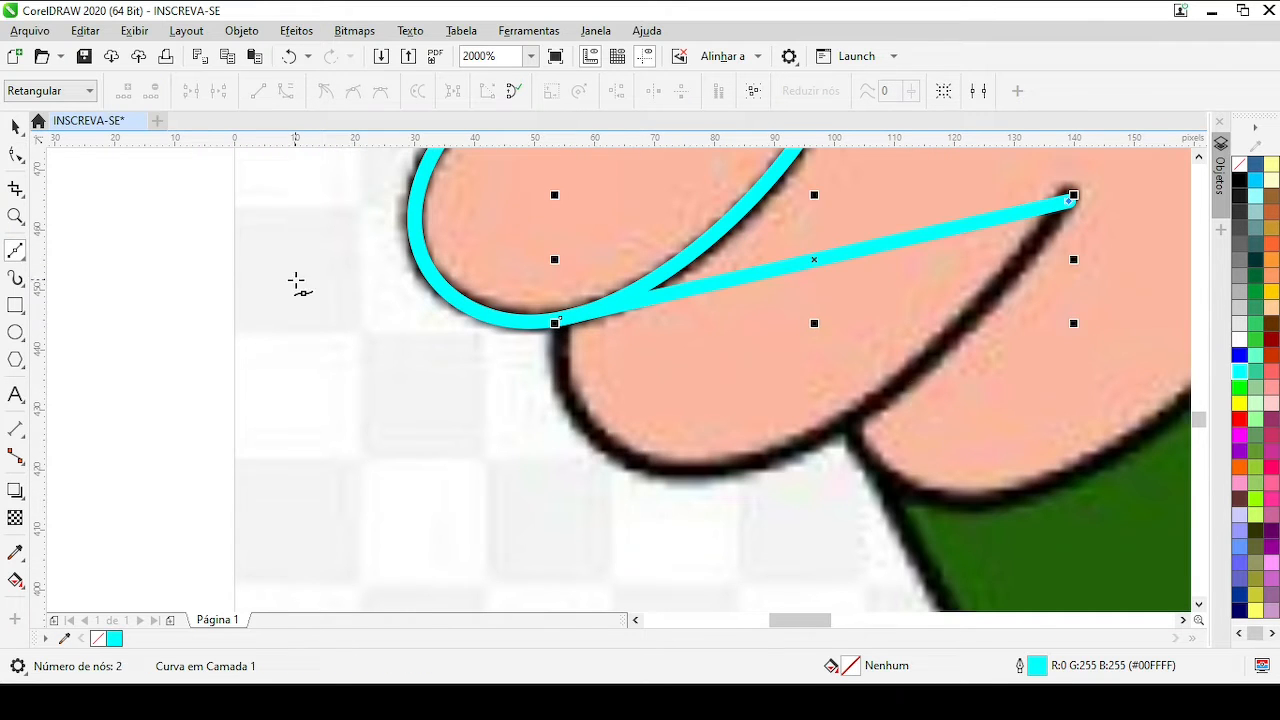
pyautogui.click(289, 95)
pyautogui.moveTo(750, 275); pyautogui.dragTo(651, 466)
pyautogui.scroll(-1, 607, 412)
pyautogui.scroll(1, 651, 466)
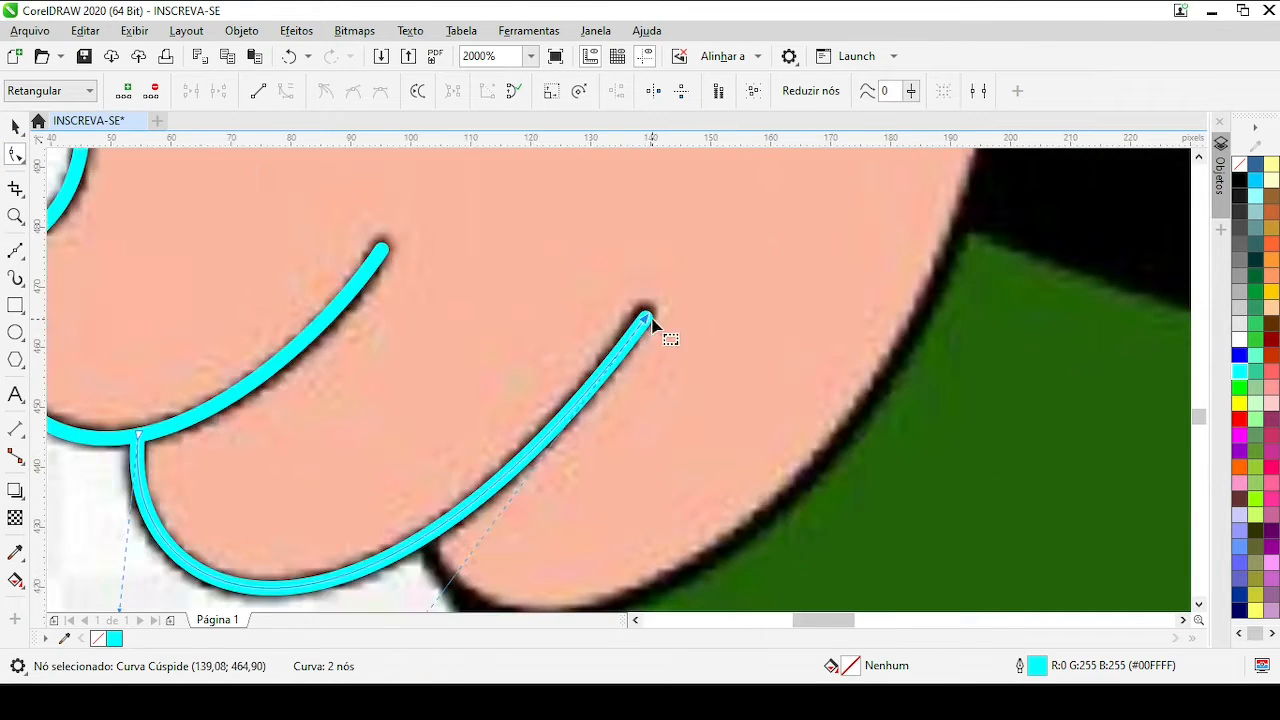
pyautogui.scroll(-1, 662, 360)
# Trace the third finger and the forearm's right edge with two straight segments from the second finger up to the cuff
pyautogui.click(15, 250)
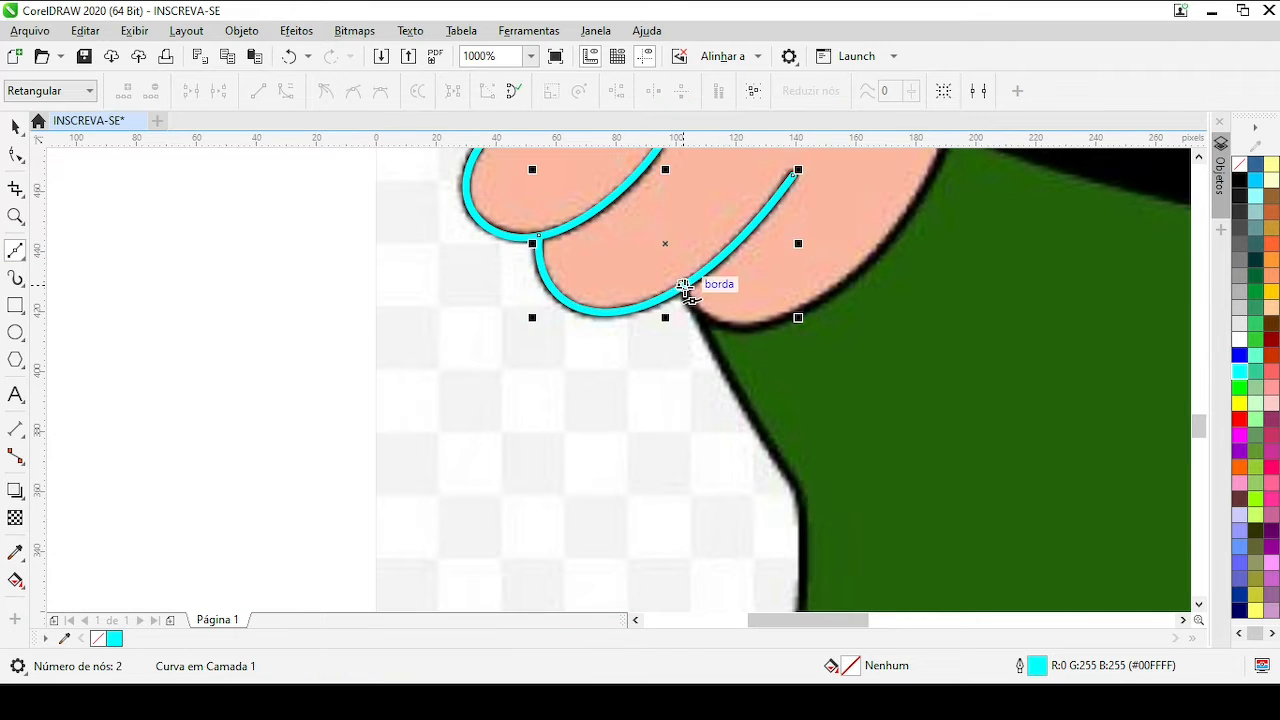
pyautogui.scroll(-1, 686, 291)
pyautogui.scroll(1, 608, 310)
pyautogui.scroll(-2, 647, 286)
pyautogui.scroll(2, 632, 212)
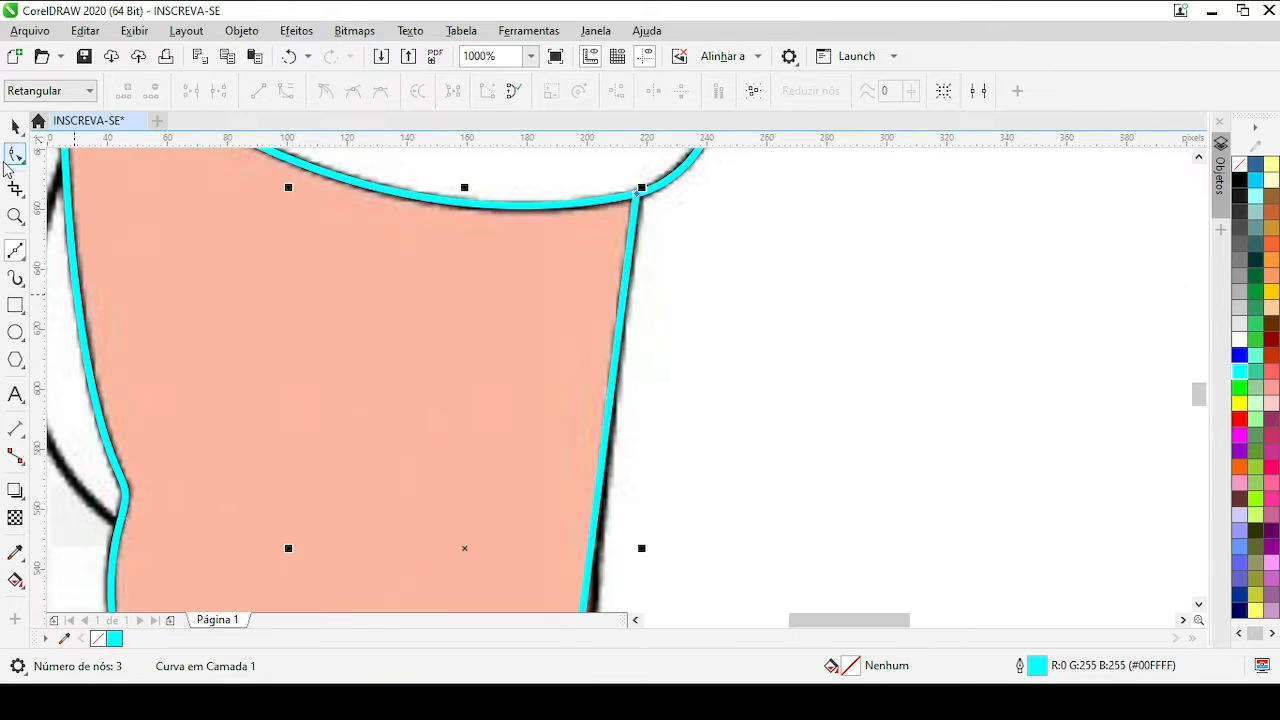
# Convert the third finger and right forearm segments to curves and bend them onto the outline, adding a node
pyautogui.scroll(-1, 551, 466)
pyautogui.scroll(1, 615, 395)
pyautogui.moveTo(617, 393); pyautogui.dragTo(612, 390)
pyautogui.moveTo(706, 223); pyautogui.dragTo(671, 425)
pyautogui.scroll(1, 497, 420)
pyautogui.moveTo(617, 390); pyautogui.dragTo(604, 374)
pyautogui.scroll(-1, 1019, 175)
pyautogui.scroll(1, 617, 379)
pyautogui.scroll(-2, 641, 297)
pyautogui.scroll(1, 643, 296)
pyautogui.click(618, 492)
pyautogui.moveTo(644, 293); pyautogui.dragTo(654, 300)
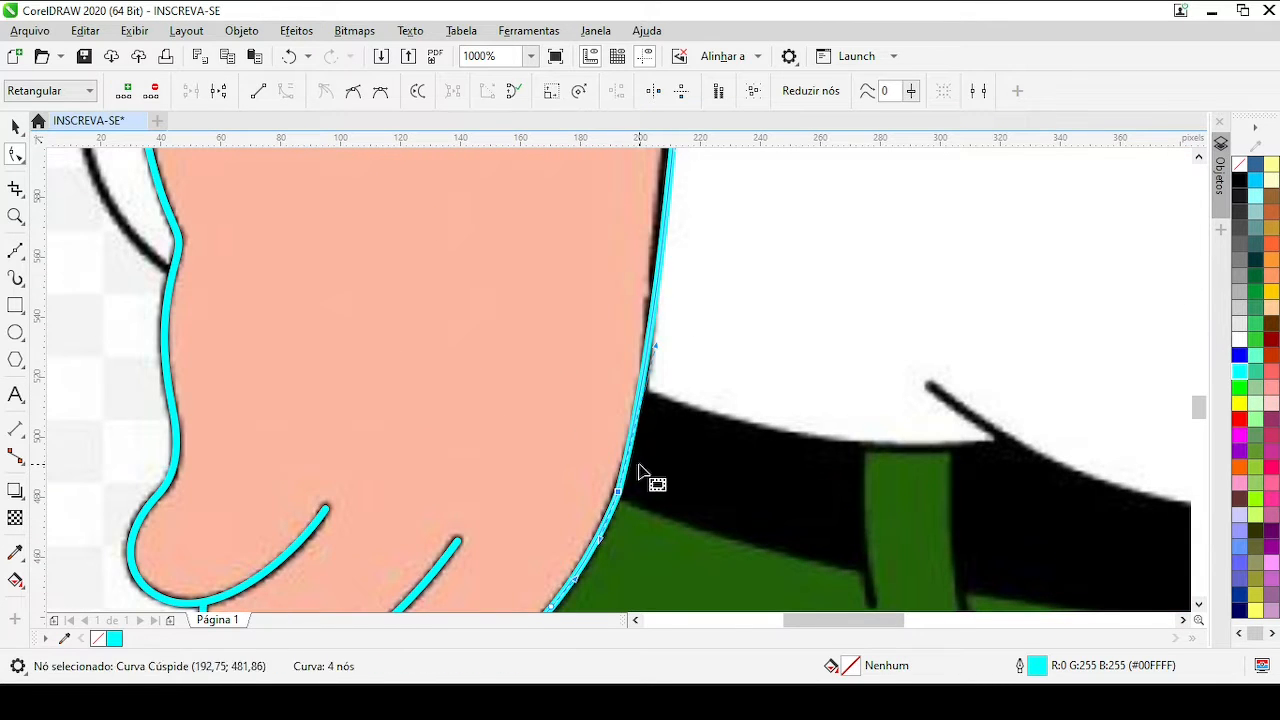
# Fine-tune the upper part of the forearm's right edge up to the cuff so it follows the black outline
pyautogui.scroll(-1, 623, 300)
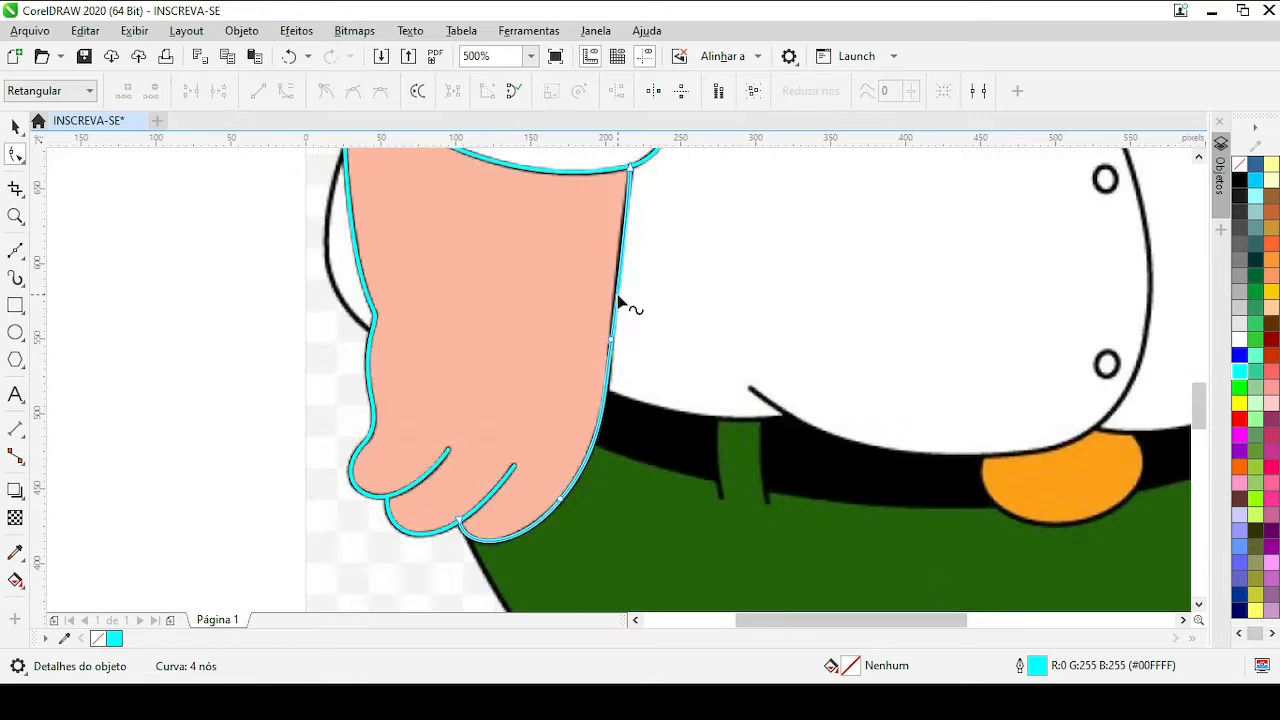
pyautogui.scroll(1, 611, 351)
pyautogui.scroll(1, 612, 322)
pyautogui.moveTo(622, 389); pyautogui.dragTo(631, 384)
pyautogui.scroll(-2, 628, 392)
pyautogui.scroll(1, 620, 492)
pyautogui.click(626, 311)
pyautogui.scroll(1, 620, 309)
pyautogui.scroll(-2, 631, 384)
pyautogui.scroll(1, 634, 215)
pyautogui.scroll(-1, 617, 428)
pyautogui.scroll(1, 419, 459)
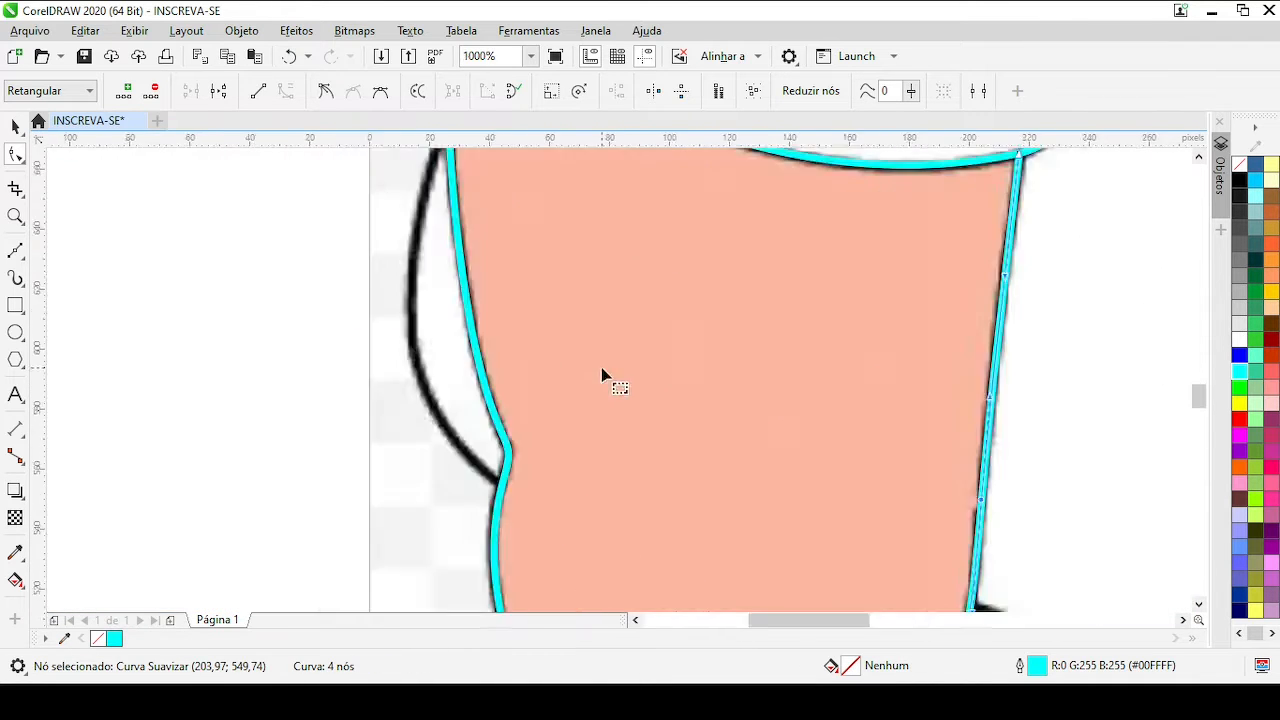
# Trace the bulge left of the forearm with a two-node segment, convert it to a curve and bend it onto the outline
pyautogui.scroll(-1, 602, 367)
pyautogui.press('F5')
pyautogui.scroll(1, 548, 285)
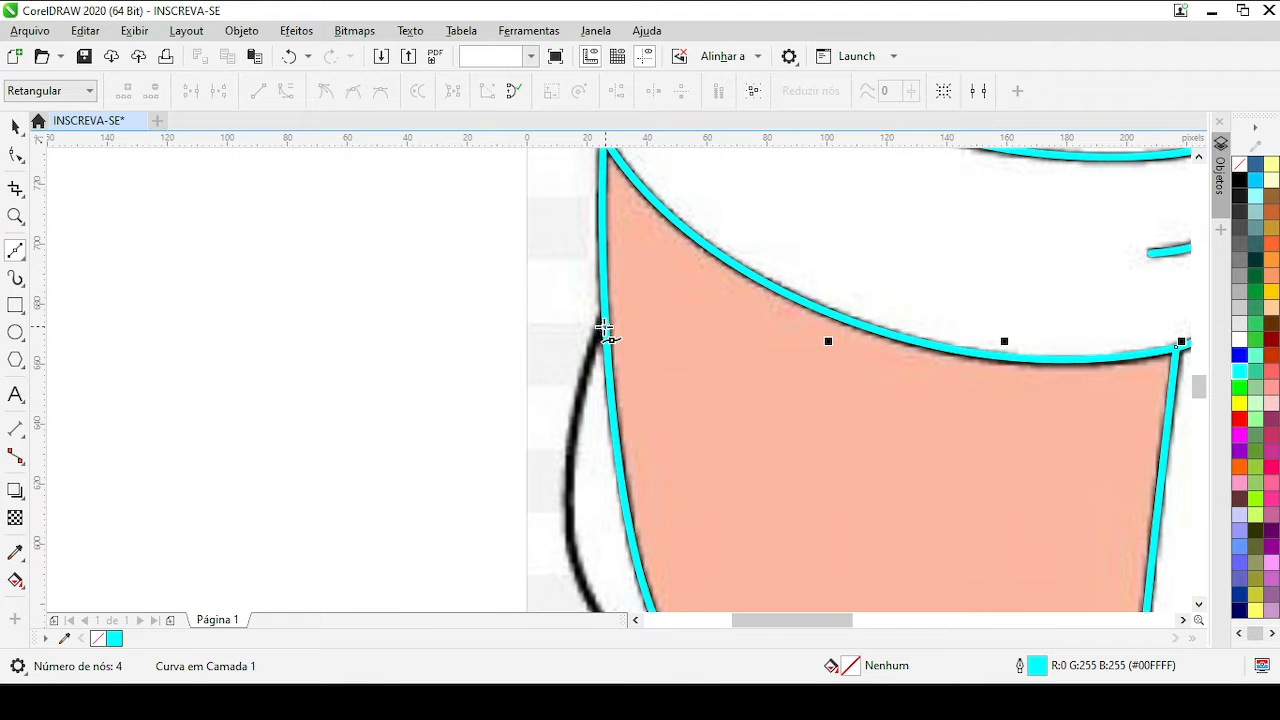
pyautogui.click(605, 327)
pyautogui.scroll(-1, 605, 327)
pyautogui.scroll(2, 634, 530)
pyautogui.click(628, 409)
pyautogui.scroll(-1, 604, 403)
pyautogui.doubleClick(15, 156)
pyautogui.click(286, 91)
pyautogui.moveTo(655, 333); pyautogui.dragTo(597, 357)
pyautogui.moveTo(592, 441); pyautogui.dragTo(590, 457)
pyautogui.moveTo(564, 326); pyautogui.dragTo(568, 304)
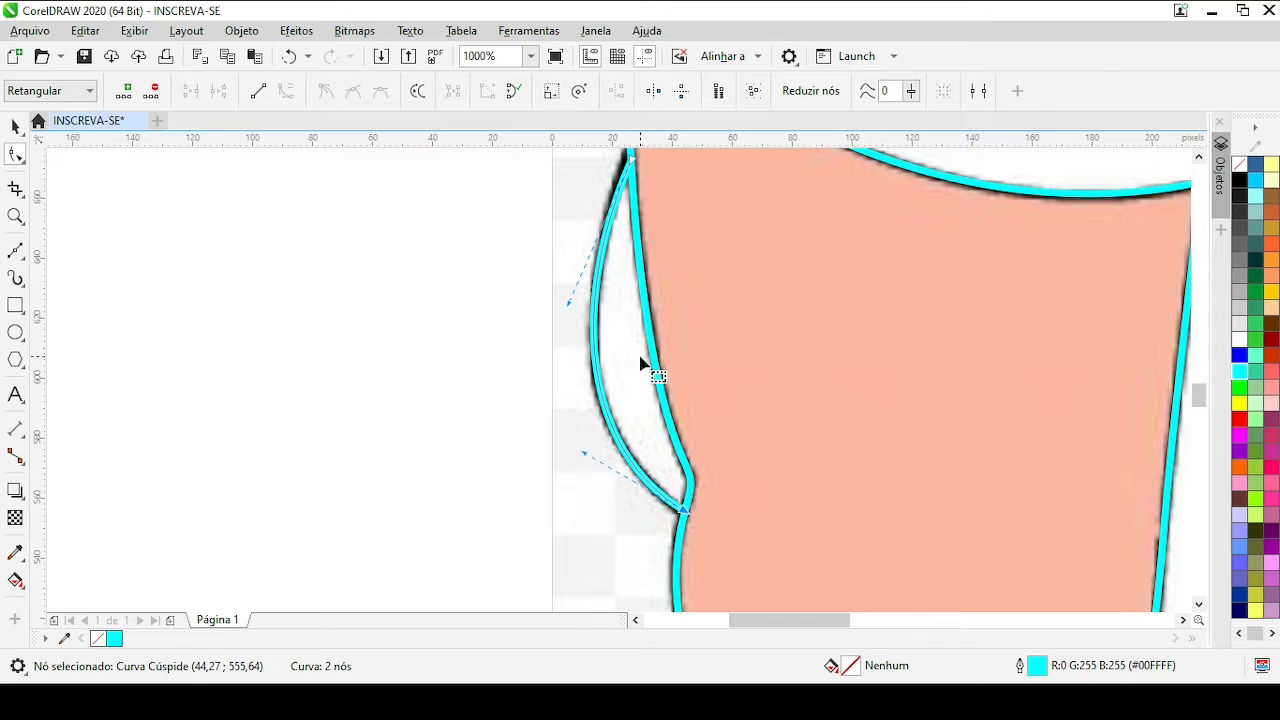
# Refine the bulge curve beside the forearm with a middle smooth node so it matches the outline
pyautogui.scroll(-1, 640, 357)
pyautogui.scroll(1, 655, 174)
pyautogui.moveTo(618, 347); pyautogui.dragTo(618, 342)
pyautogui.scroll(-1, 652, 434)
pyautogui.scroll(1, 675, 606)
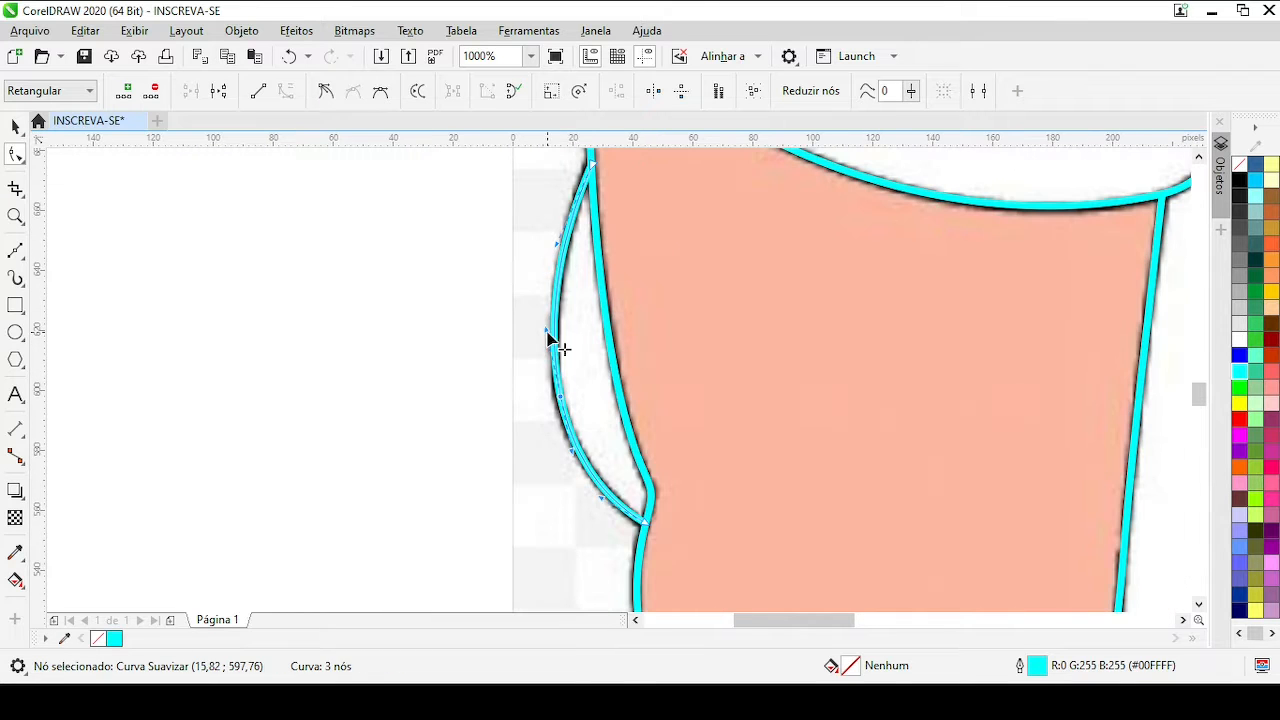
pyautogui.scroll(-1, 630, 430)
pyautogui.scroll(-2, 640, 370)
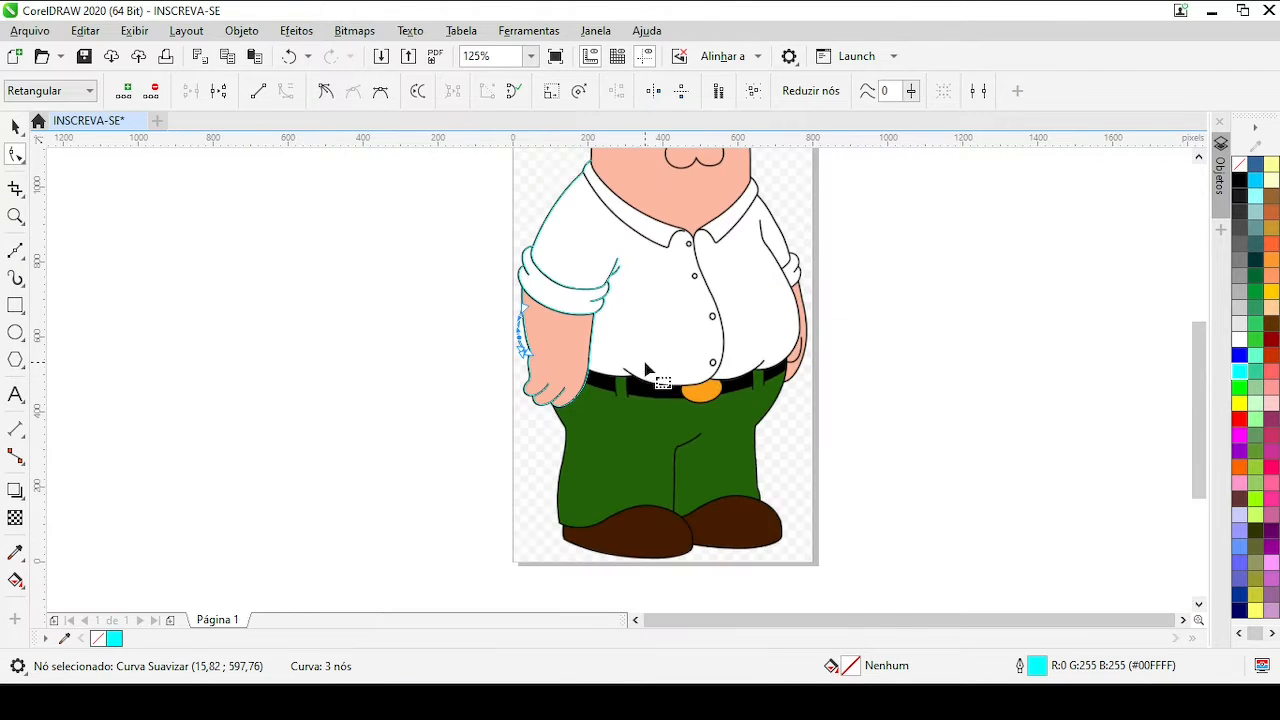
# Trace the left collar flap with two straight Bézier segments from the shoulder corner through the collar tip to the front fold's end
pyautogui.scroll(1, 680, 274)
pyautogui.scroll(2, 460, 209)
pyautogui.press('F5')
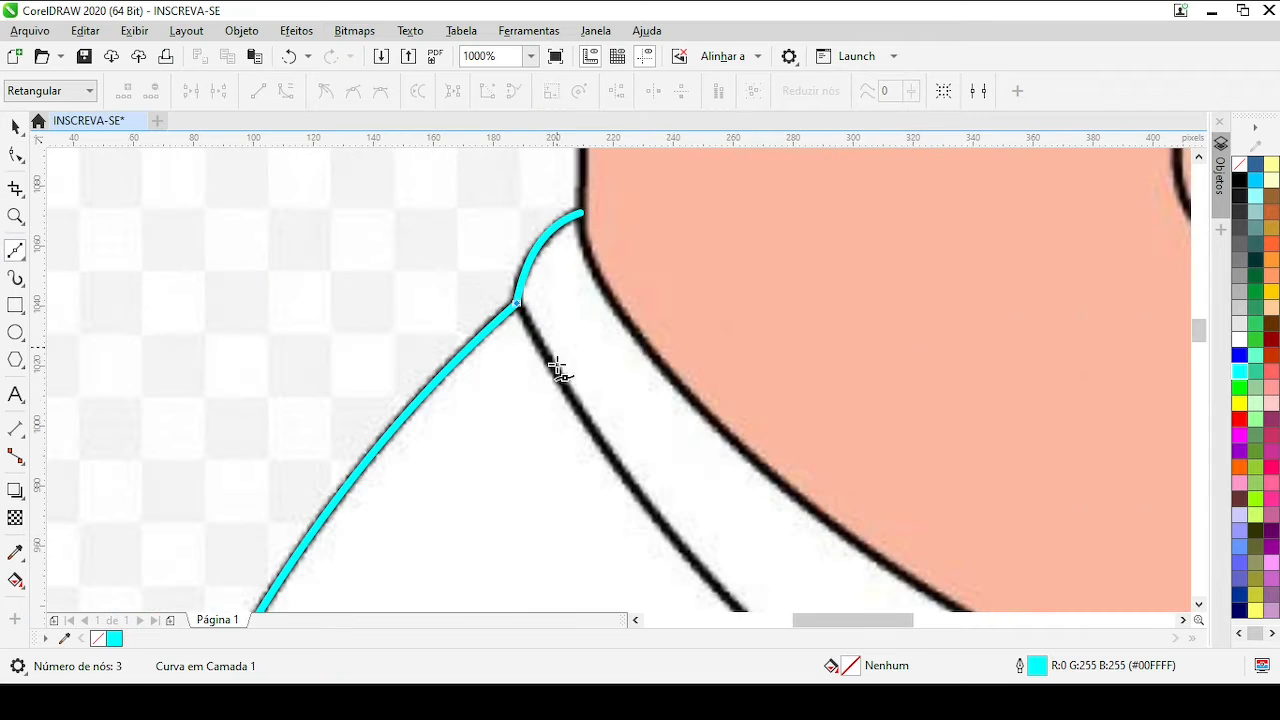
pyautogui.press('Escape')
pyautogui.scroll(-2, 557, 366)
pyautogui.scroll(3, 725, 490)
pyautogui.click(642, 382)
pyautogui.scroll(-1, 641, 382)
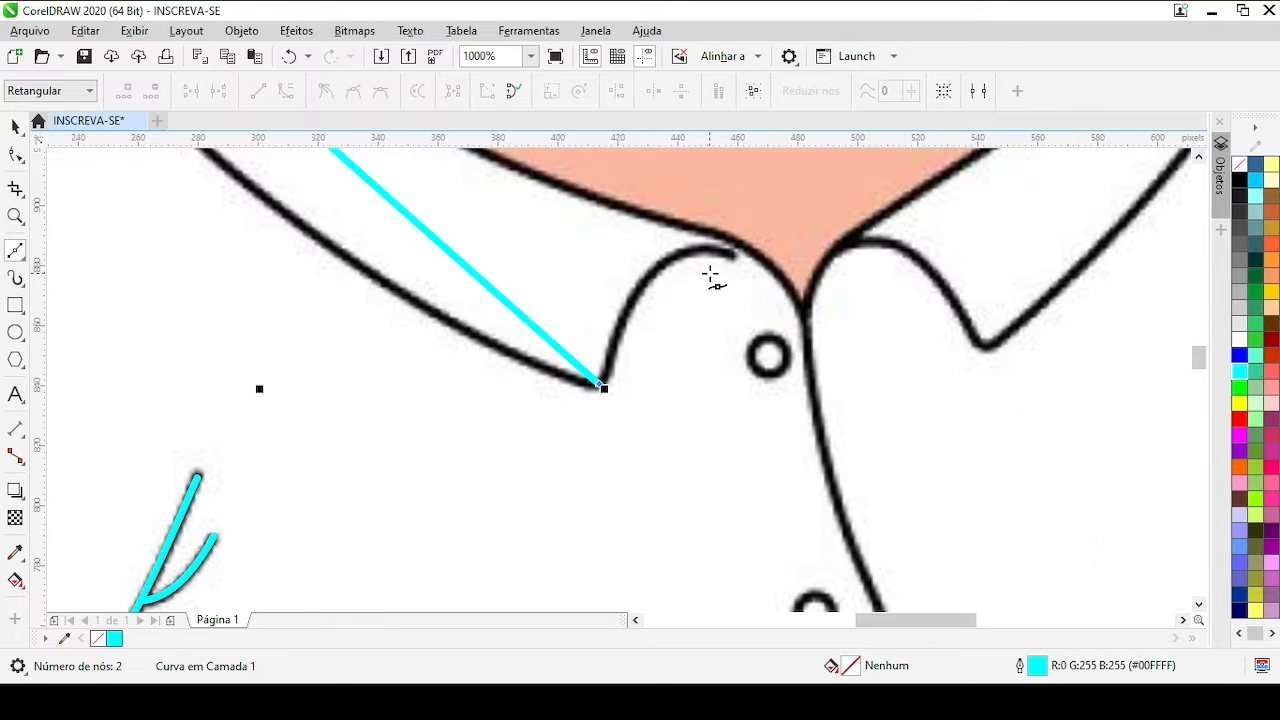
pyautogui.click(732, 258)
pyautogui.click(15, 154)
pyautogui.press('space')
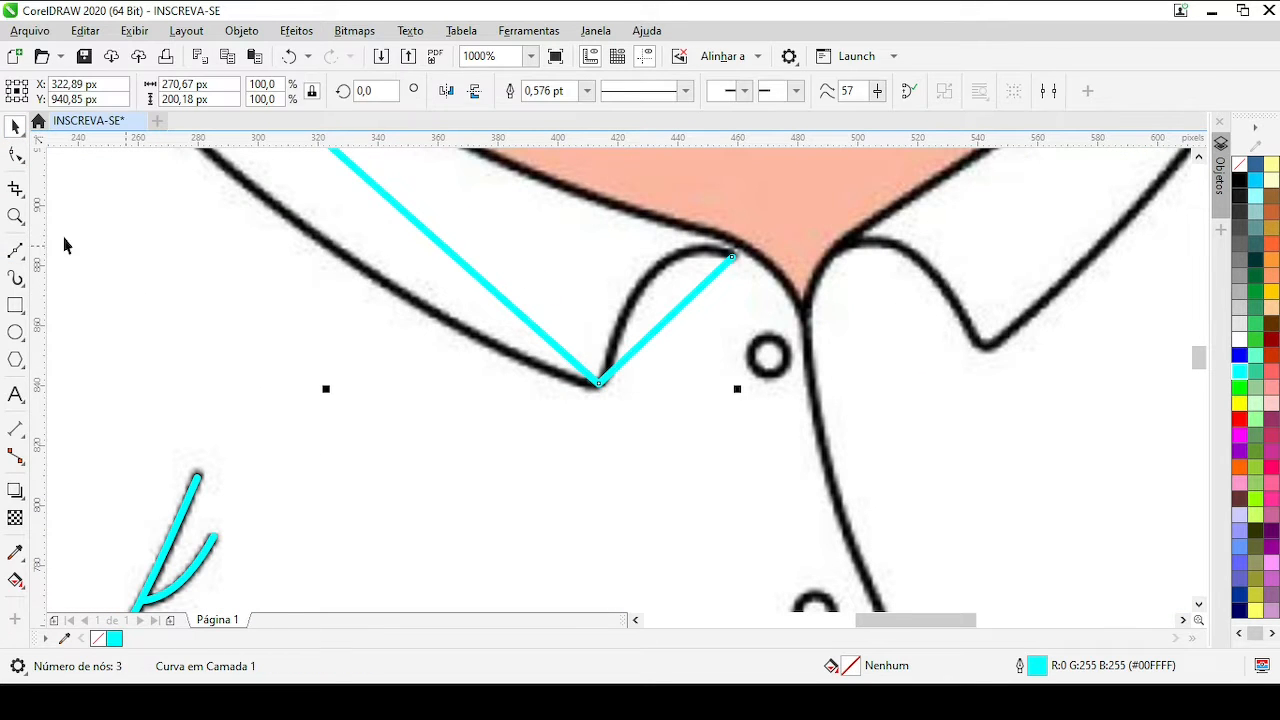
# Convert the collar segments to curves and bend the front fold and the long lower edge onto the outline
pyautogui.press('space')
pyautogui.hotkey('ctrl', 'a')
pyautogui.moveTo(670, 328); pyautogui.dragTo(671, 277)
pyautogui.scroll(-2, 660, 290)
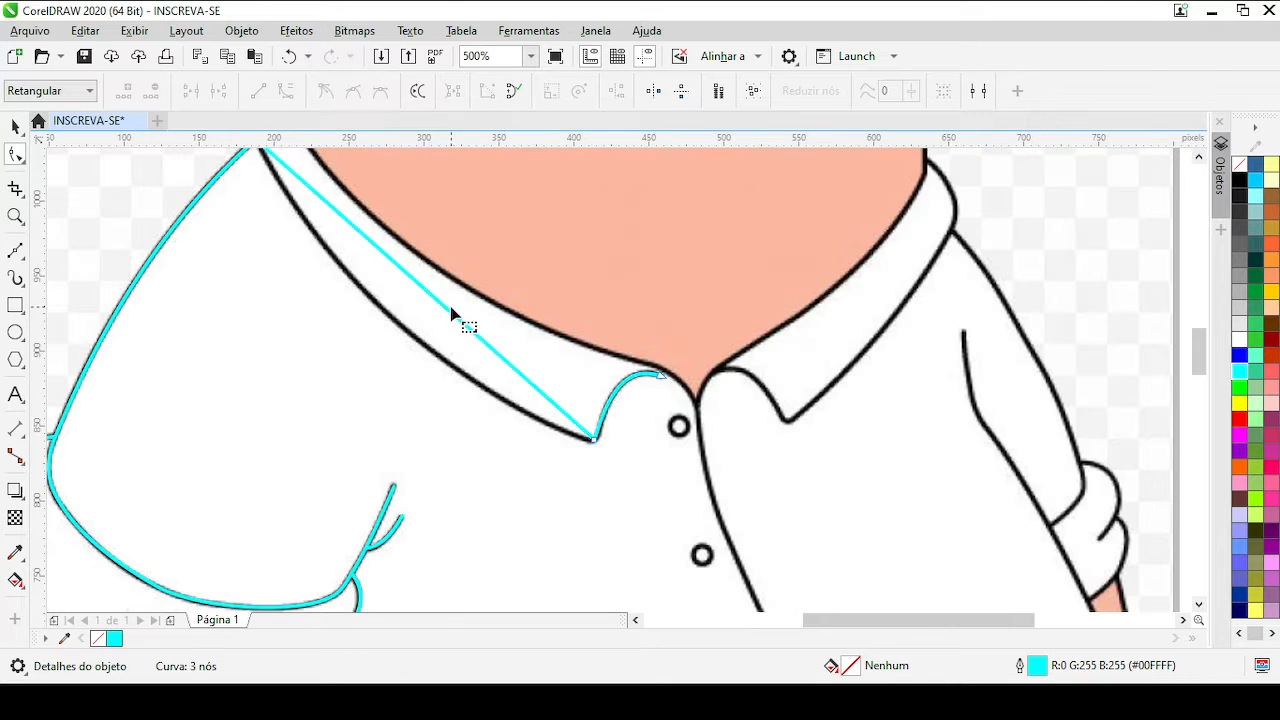
pyautogui.moveTo(457, 323); pyautogui.dragTo(400, 331)
pyautogui.scroll(2, 573, 263)
# Add a node to the collar's long lower edge and adjust the curve on both sides of it
pyautogui.scroll(-3, 529, 429)
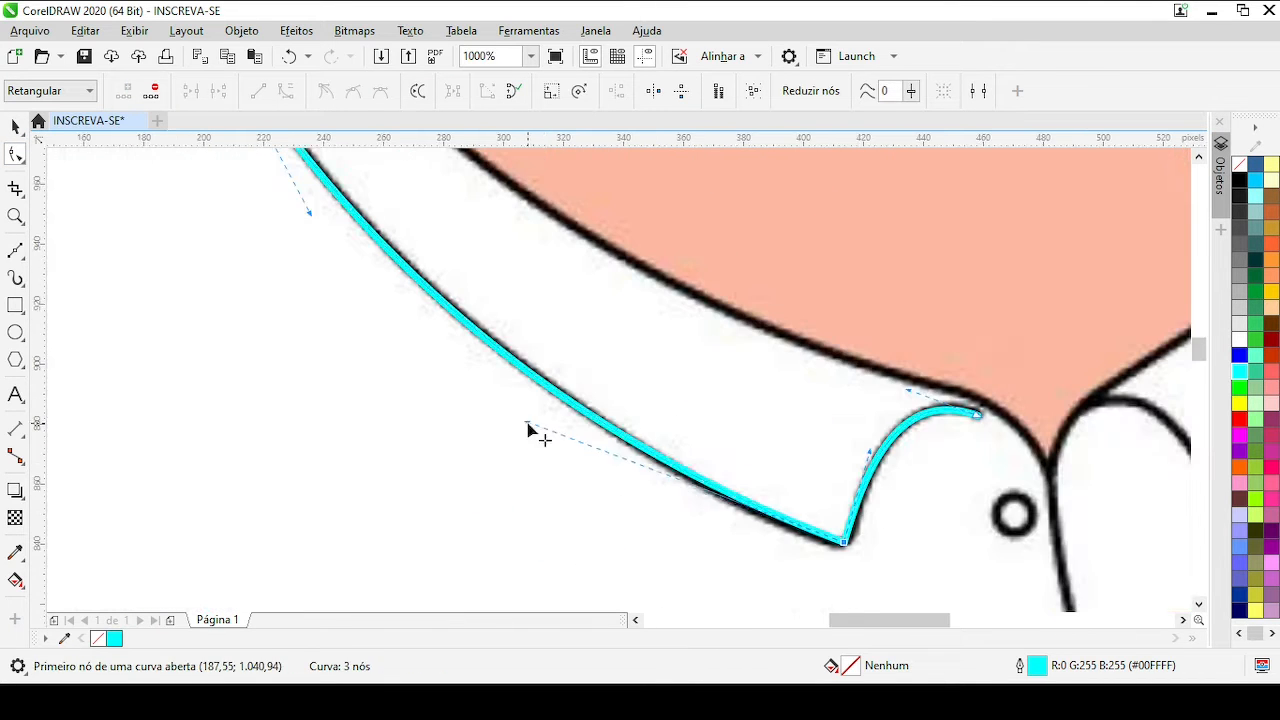
pyautogui.doubleClick(623, 386)
pyautogui.scroll(2, 620, 385)
pyautogui.scroll(-1, 560, 350)
pyautogui.moveTo(551, 305); pyautogui.dragTo(549, 306)
pyautogui.scroll(-1, 549, 306)
pyautogui.scroll(1, 820, 515)
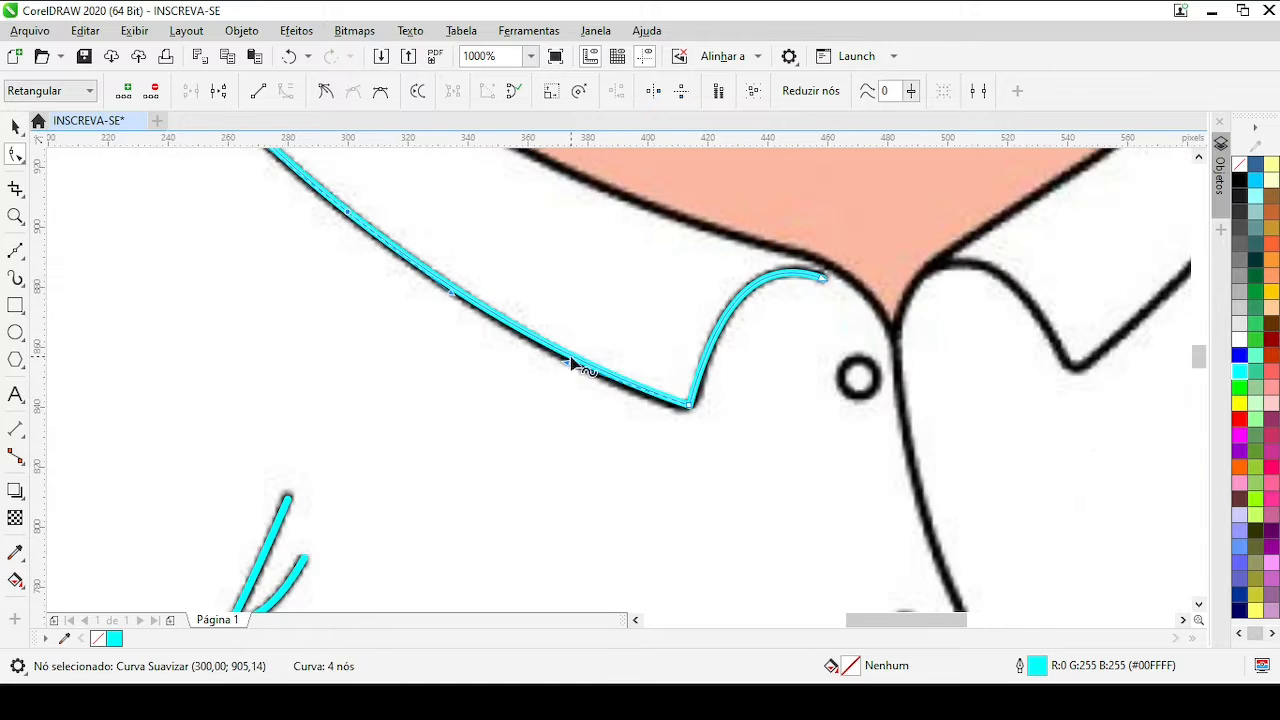
pyautogui.moveTo(571, 362); pyautogui.dragTo(565, 373)
# Round the collar tip by adding a node on each side of the corner and shaping the curve between them
pyautogui.scroll(1, 715, 407)
pyautogui.scroll(1, 625, 350)
pyautogui.moveTo(645, 270); pyautogui.dragTo(665, 288)
pyautogui.doubleClick(616, 382)
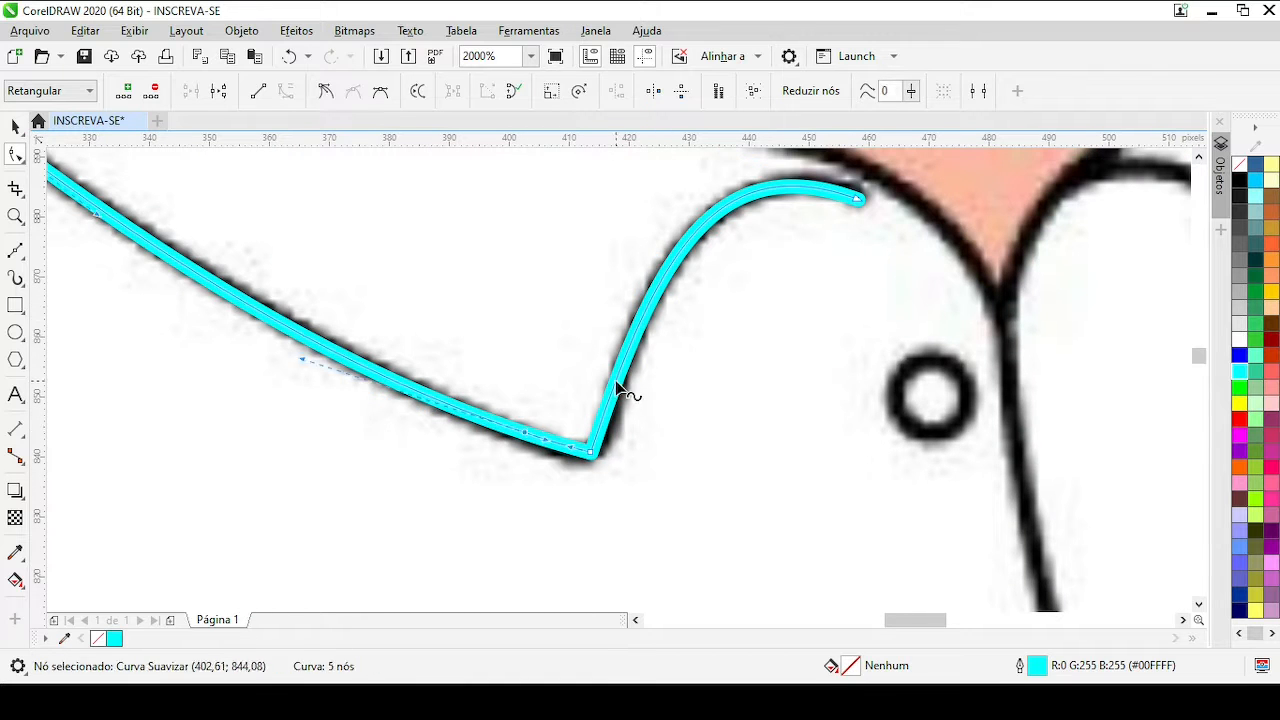
pyautogui.click(597, 470)
pyautogui.scroll(1, 573, 504)
pyautogui.doubleClick(616, 379)
pyautogui.moveTo(616, 379); pyautogui.dragTo(620, 384)
pyautogui.moveTo(636, 322); pyautogui.dragTo(645, 315)
pyautogui.moveTo(662, 252); pyautogui.dragTo(666, 246)
pyautogui.moveTo(482, 357); pyautogui.dragTo(480, 359)
pyautogui.scroll(-1, 480, 359)
pyautogui.scroll(-1, 682, 430)
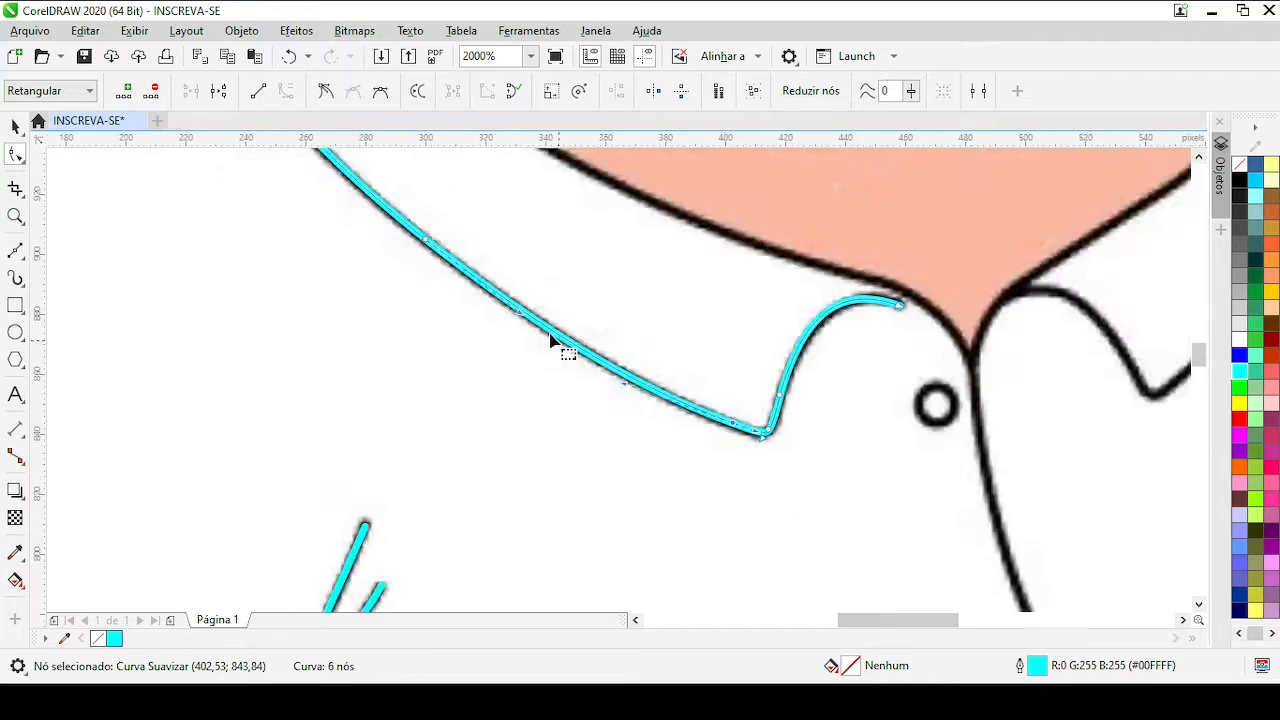
# Fine-tune the curve handles along the collar's lower edge and front fold to match the outline
pyautogui.scroll(-1, 550, 337)
pyautogui.scroll(1, 497, 306)
pyautogui.scroll(1, 1100, 498)
pyautogui.click(700, 397)
pyautogui.scroll(-1, 735, 431)
pyautogui.scroll(1, 614, 385)
pyautogui.moveTo(600, 352); pyautogui.dragTo(600, 349)
pyautogui.moveTo(475, 305); pyautogui.dragTo(490, 313)
pyautogui.scroll(-2, 592, 378)
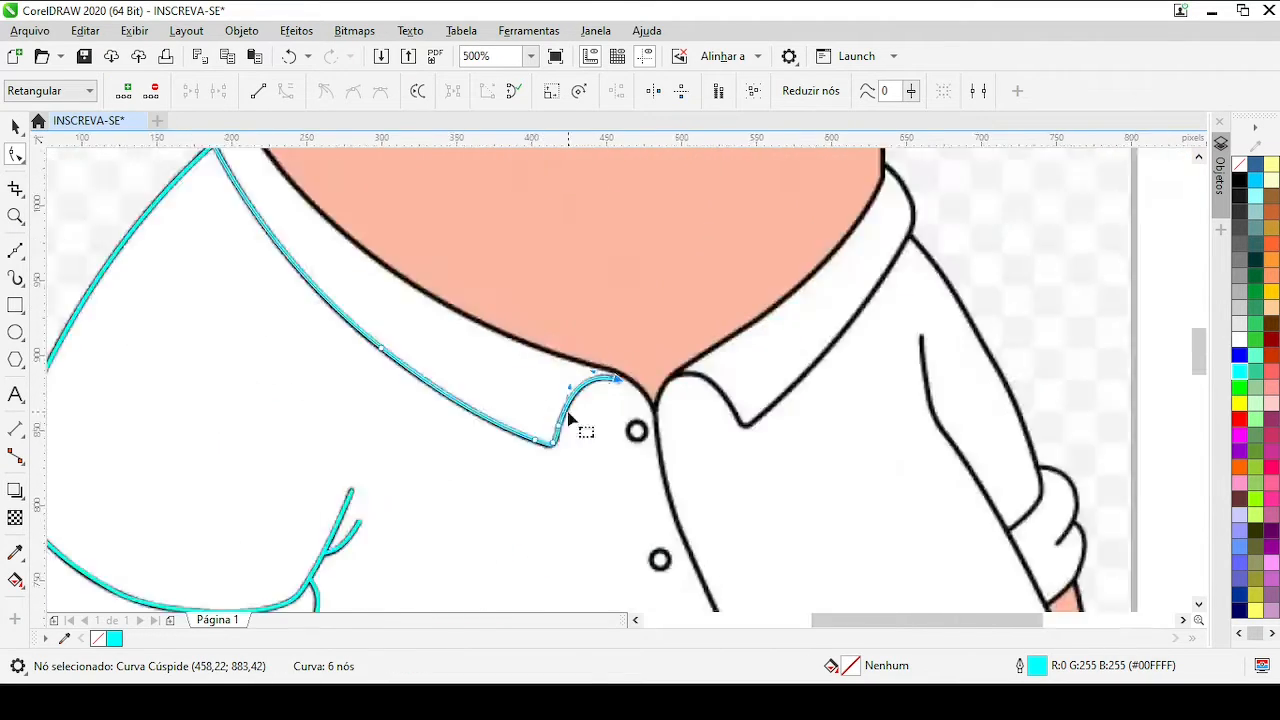
pyautogui.scroll(2, 569, 408)
pyautogui.moveTo(619, 305); pyautogui.dragTo(627, 311)
pyautogui.scroll(-2, 545, 255)
# Examine the traced collar, sleeve and hand curves against the whole figure and the parts still untraced
pyautogui.scroll(-2, 863, 531)
pyautogui.scroll(1, 617, 389)
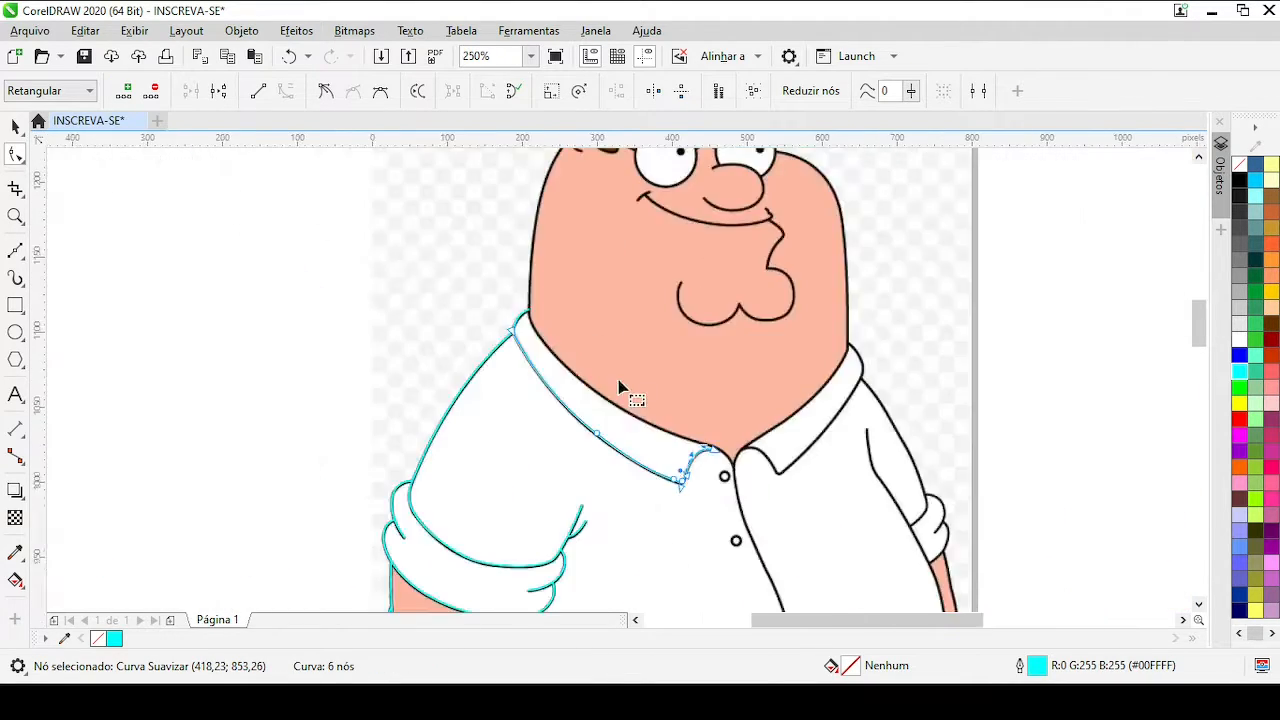
pyautogui.scroll(-1, 634, 377)
pyautogui.scroll(1, 651, 371)
pyautogui.scroll(1, 672, 353)
pyautogui.scroll(-1, 575, 447)
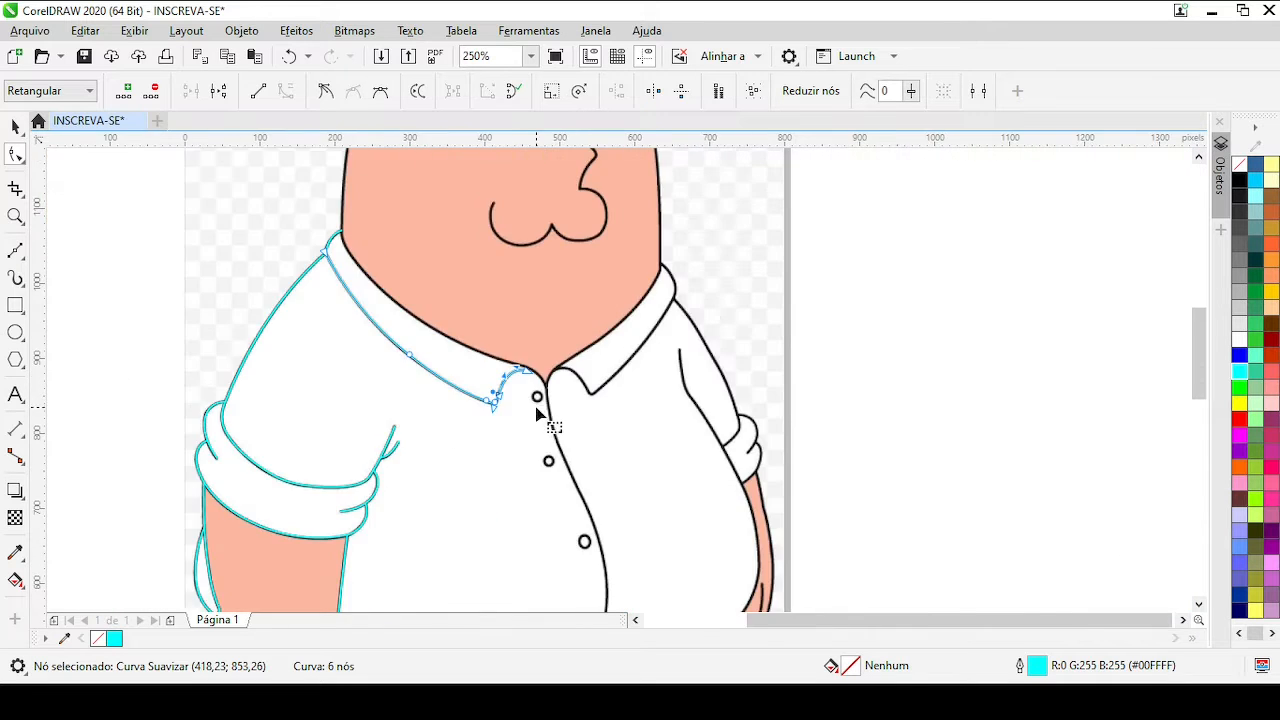
pyautogui.scroll(-1, 530, 422)
pyautogui.scroll(1, 545, 567)
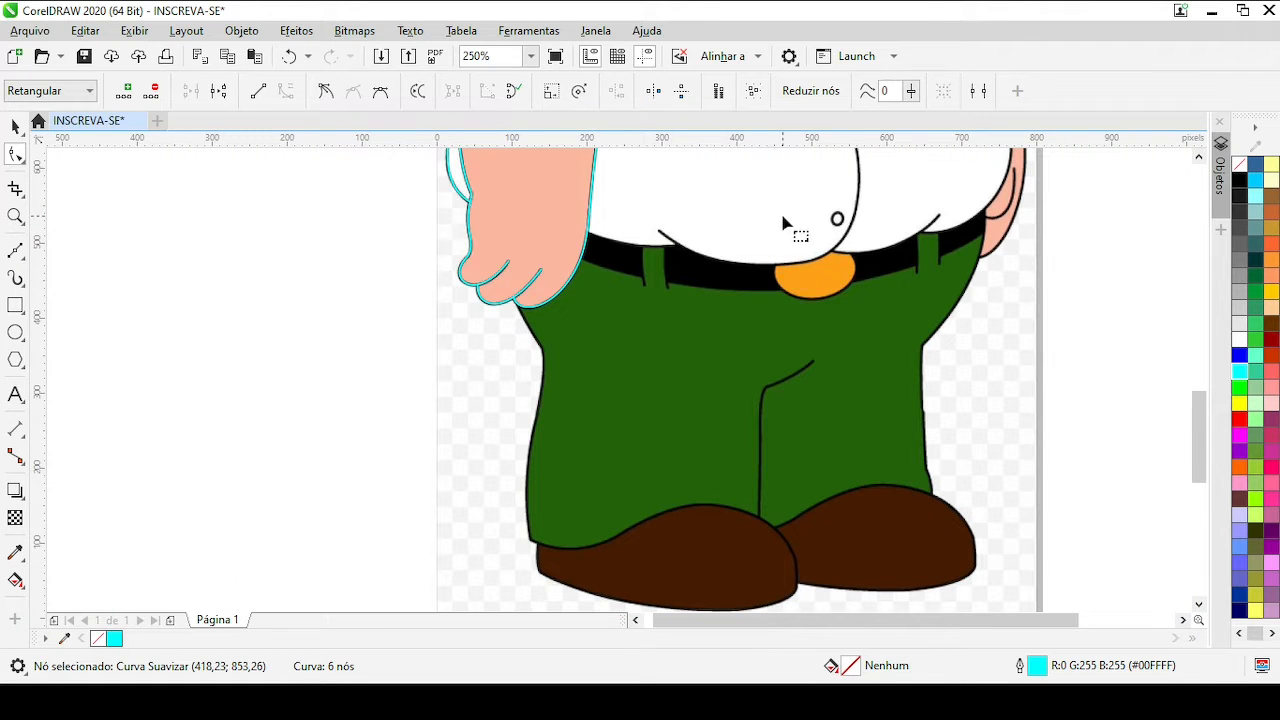
pyautogui.scroll(-1, 783, 223)
pyautogui.scroll(1, 630, 259)
pyautogui.scroll(1, 436, 207)
pyautogui.scroll(-2, 700, 494)
pyautogui.scroll(1, 670, 389)
pyautogui.scroll(1, 644, 415)
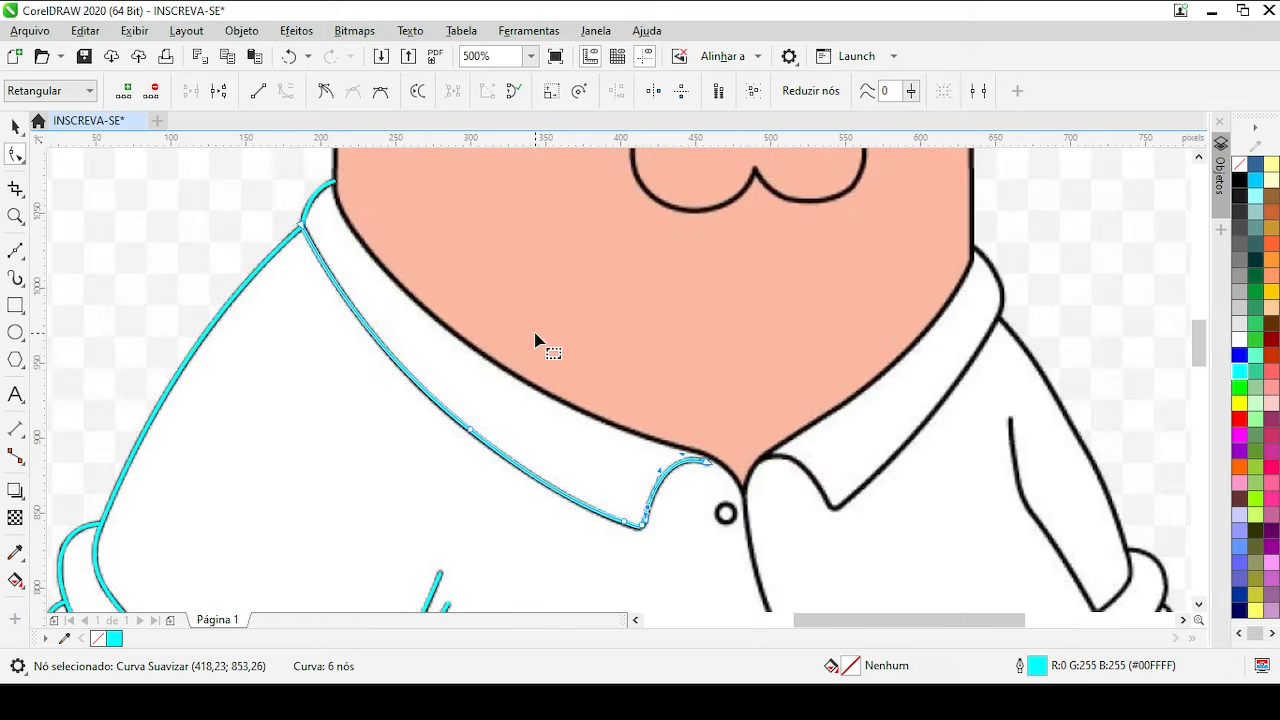
# Trace the neckline and shirt front with straight Bézier segments from the collar's upper end to the buckle and the belly fold's end
pyautogui.press('F5')
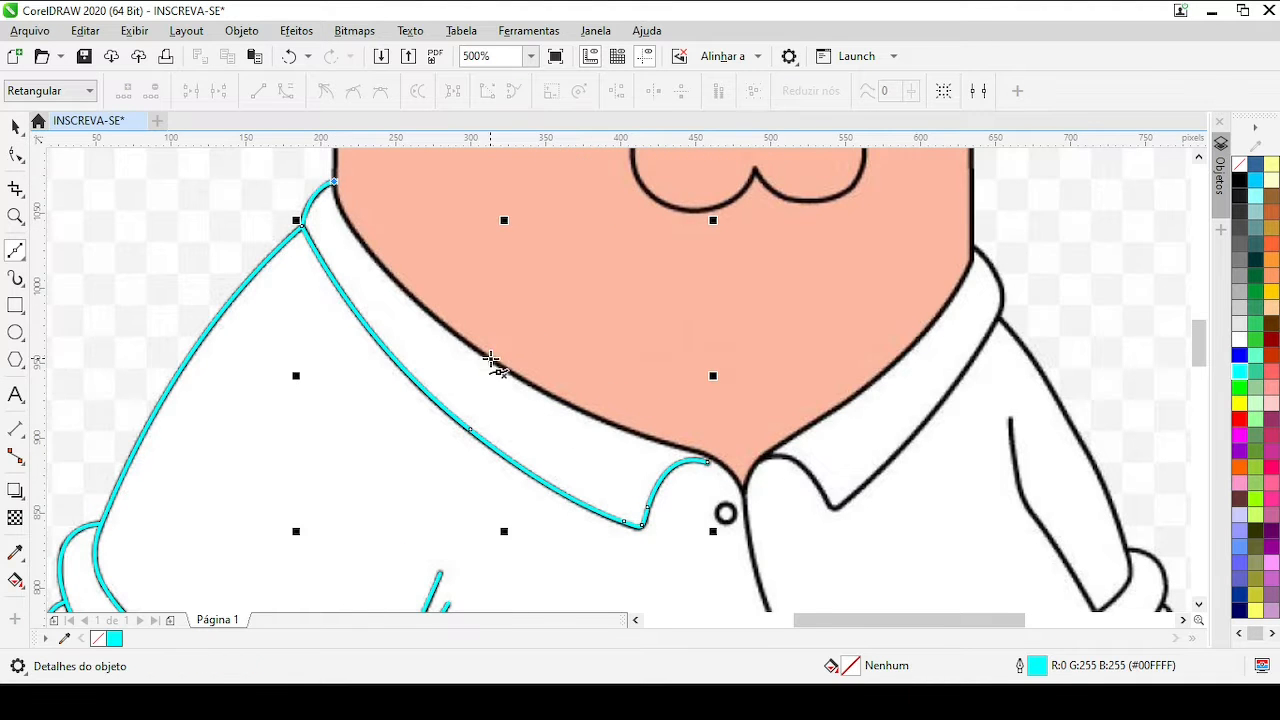
pyautogui.scroll(-1, 491, 362)
pyautogui.scroll(2, 578, 432)
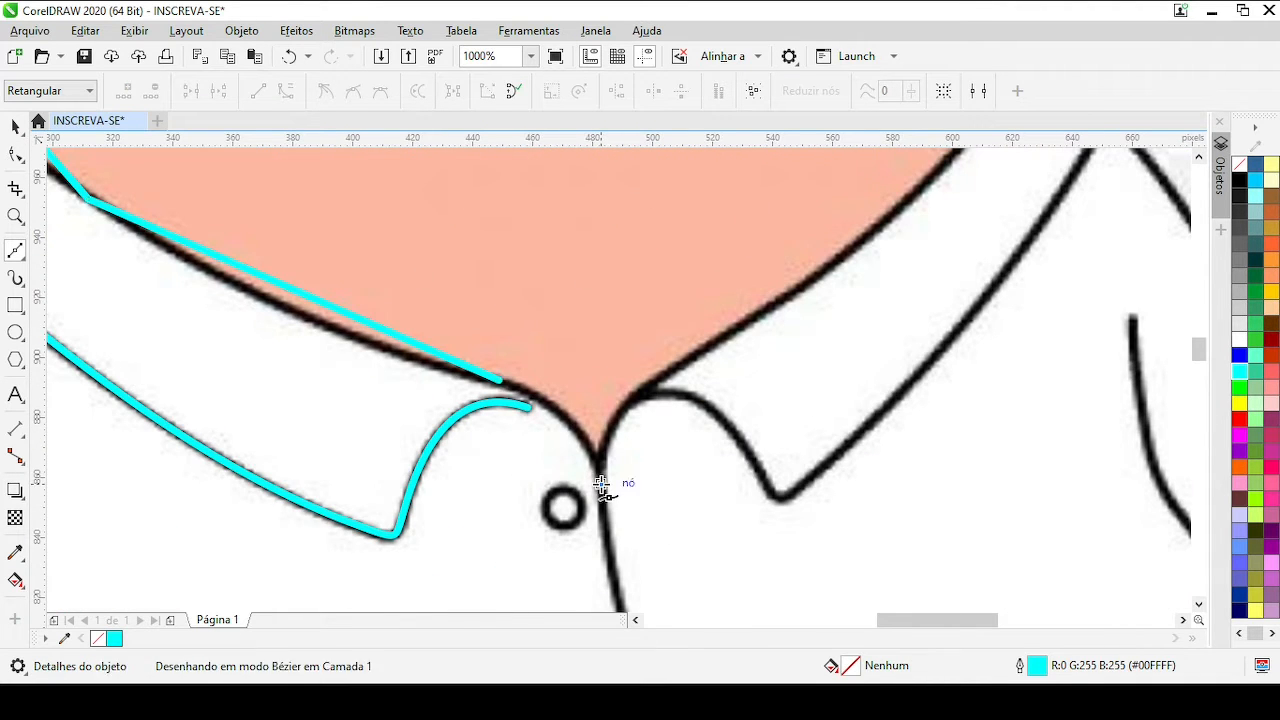
pyautogui.click(601, 484)
pyautogui.scroll(-2, 603, 486)
pyautogui.click(628, 400)
pyautogui.scroll(1, 647, 478)
pyautogui.scroll(-1, 626, 406)
pyautogui.scroll(1, 609, 430)
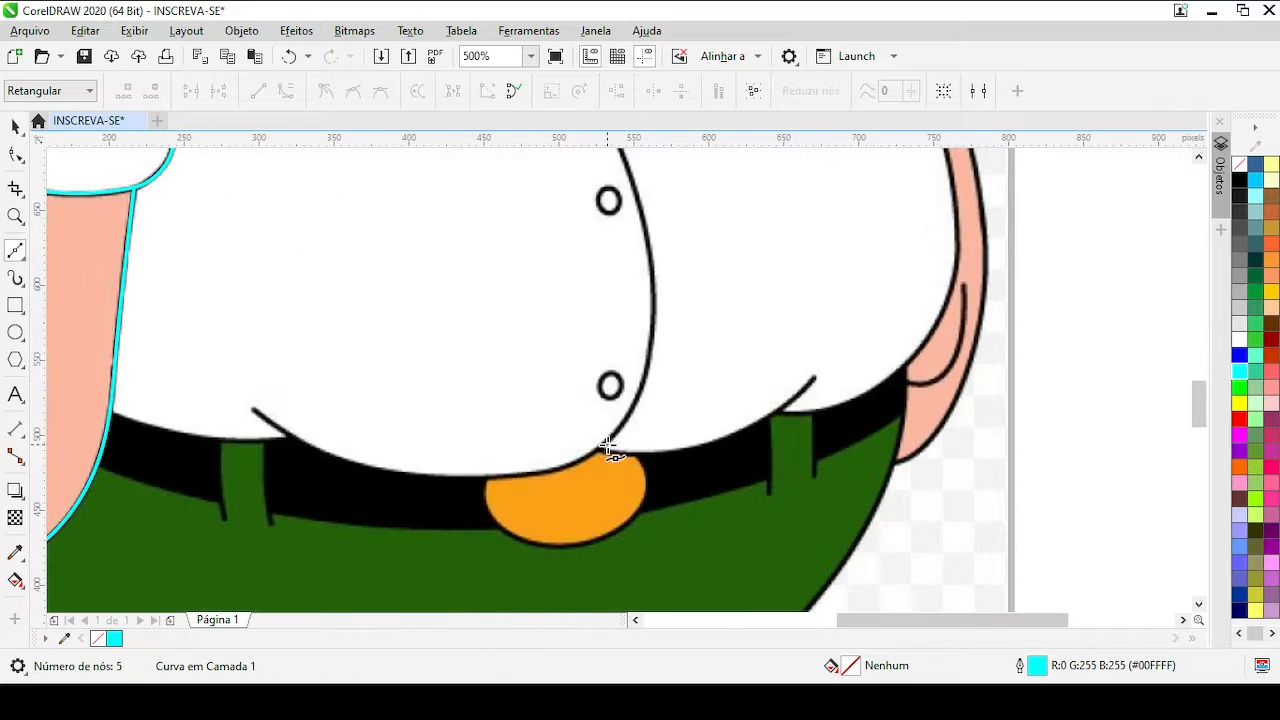
pyautogui.click(254, 410)
# Convert all segments of the neckline and shirt front path to curves and start bending the neckline onto its outline
pyautogui.press('F10')
pyautogui.hotkey('ctrl', 'a')
pyautogui.click(283, 92)
pyautogui.scroll(-2, 634, 394)
pyautogui.scroll(3, 508, 194)
pyautogui.moveTo(659, 446); pyautogui.dragTo(591, 436)
pyautogui.scroll(-1, 730, 495)
pyautogui.scroll(1, 668, 440)
pyautogui.click(614, 397)
# Adjust the neckline curve's handles and smooth its middle node to follow the collar's upper edge
pyautogui.scroll(-1, 411, 251)
pyautogui.scroll(1, 832, 549)
pyautogui.moveTo(620, 284); pyautogui.dragTo(613, 308)
pyautogui.scroll(-1, 612, 309)
pyautogui.scroll(1, 531, 294)
pyautogui.click(587, 360)
pyautogui.press('c')
pyautogui.scroll(-1, 623, 383)
pyautogui.scroll(1, 522, 285)
pyautogui.scroll(-2, 693, 456)
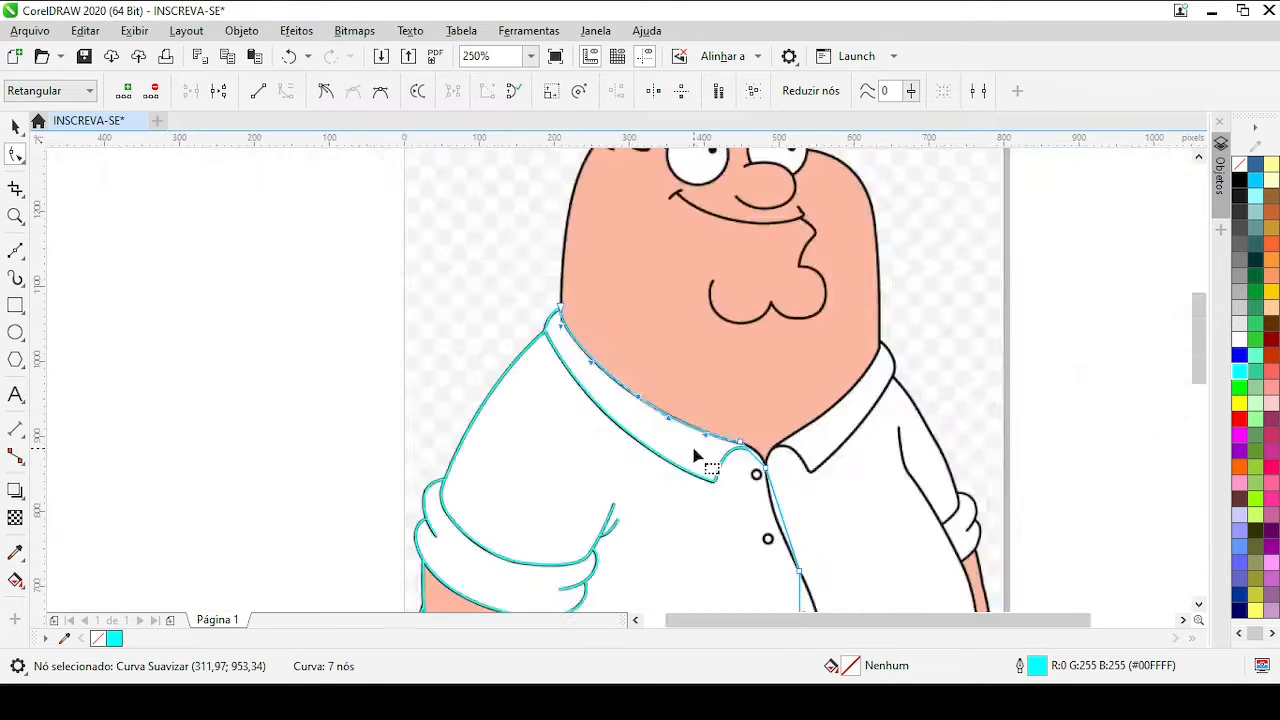
# Refine the neckline with an additional node and bend the short segment at the collar opening onto the outline
pyautogui.scroll(2, 695, 456)
pyautogui.click(530, 350)
pyautogui.moveTo(534, 347); pyautogui.dragTo(535, 346)
pyautogui.scroll(-1, 535, 346)
pyautogui.scroll(1, 522, 321)
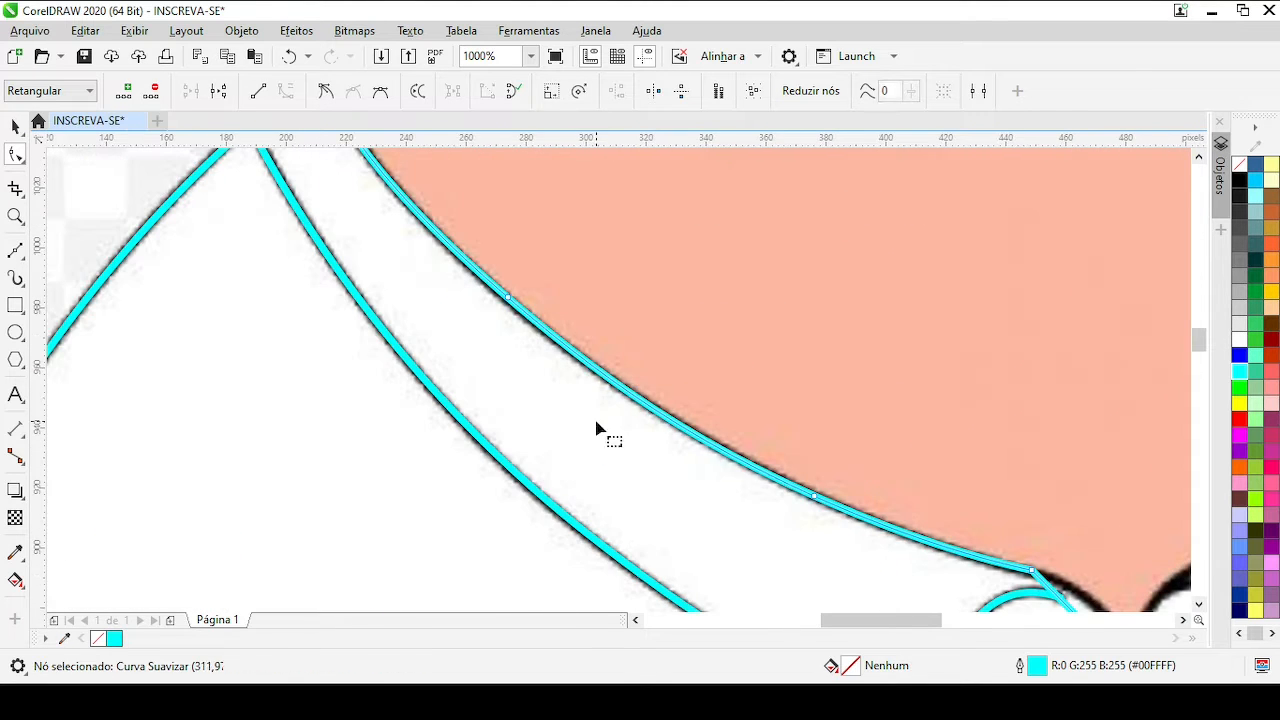
pyautogui.scroll(1, 511, 301)
pyautogui.moveTo(618, 375); pyautogui.dragTo(617, 377)
pyautogui.scroll(-2, 619, 379)
pyautogui.scroll(1, 874, 521)
pyautogui.moveTo(685, 427); pyautogui.dragTo(697, 406)
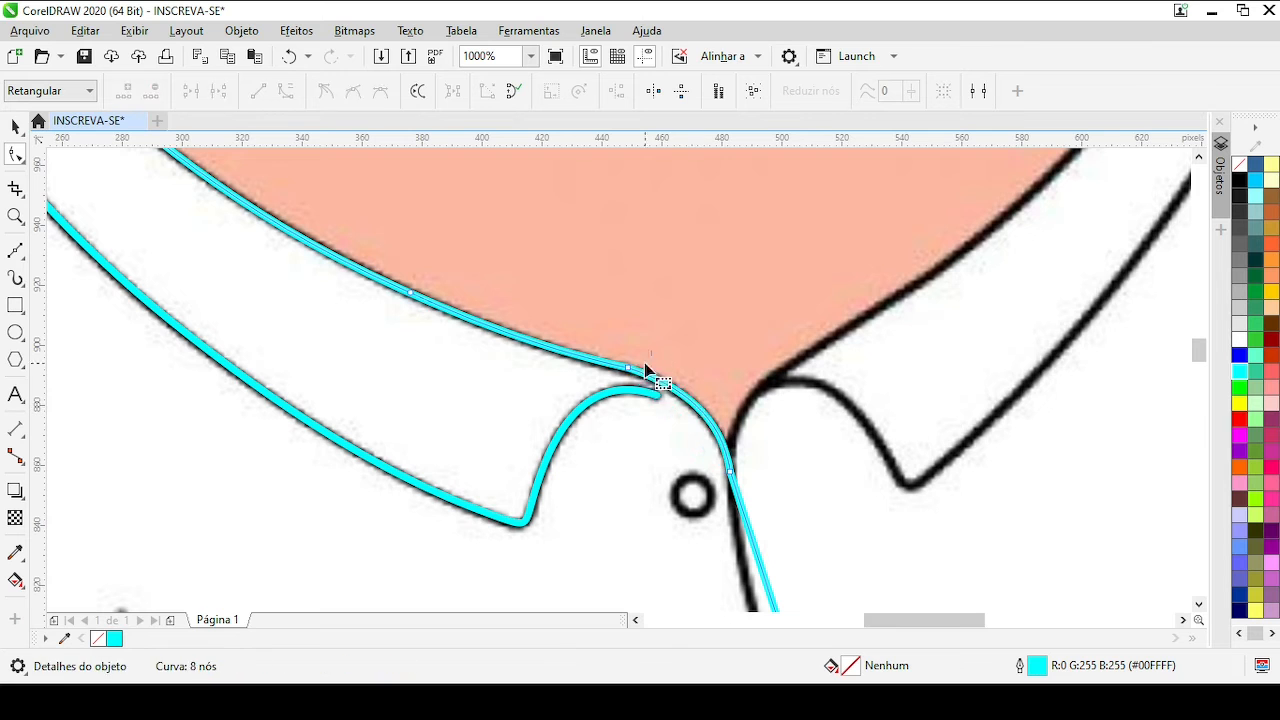
# Bend the two shirt front segments along the button line down to the belt buckle onto the outline
pyautogui.moveTo(628, 367); pyautogui.dragTo(603, 391)
pyautogui.scroll(1, 626, 370)
pyautogui.scroll(-3, 745, 590)
pyautogui.scroll(2, 615, 392)
pyautogui.scroll(-2, 606, 388)
pyautogui.scroll(2, 636, 442)
pyautogui.click(583, 432)
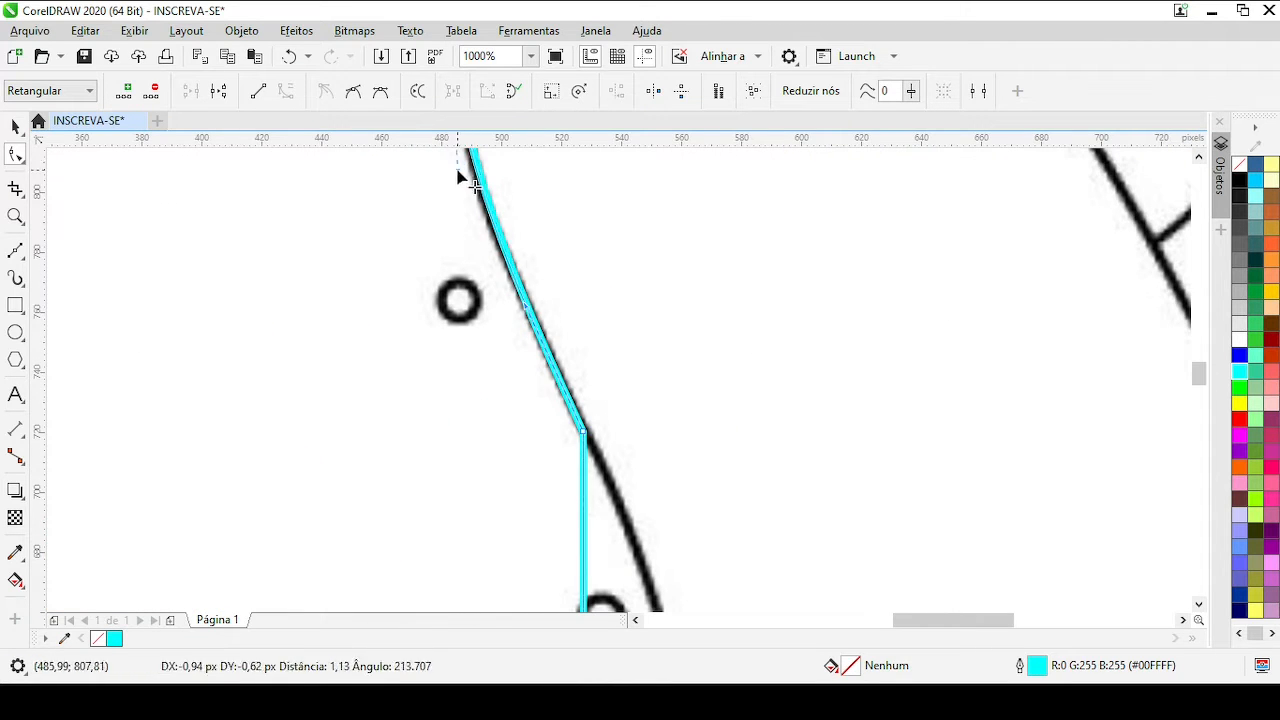
pyautogui.moveTo(458, 170); pyautogui.dragTo(457, 172)
pyautogui.scroll(-2, 587, 322)
pyautogui.scroll(1, 648, 534)
pyautogui.moveTo(622, 362); pyautogui.dragTo(677, 395)
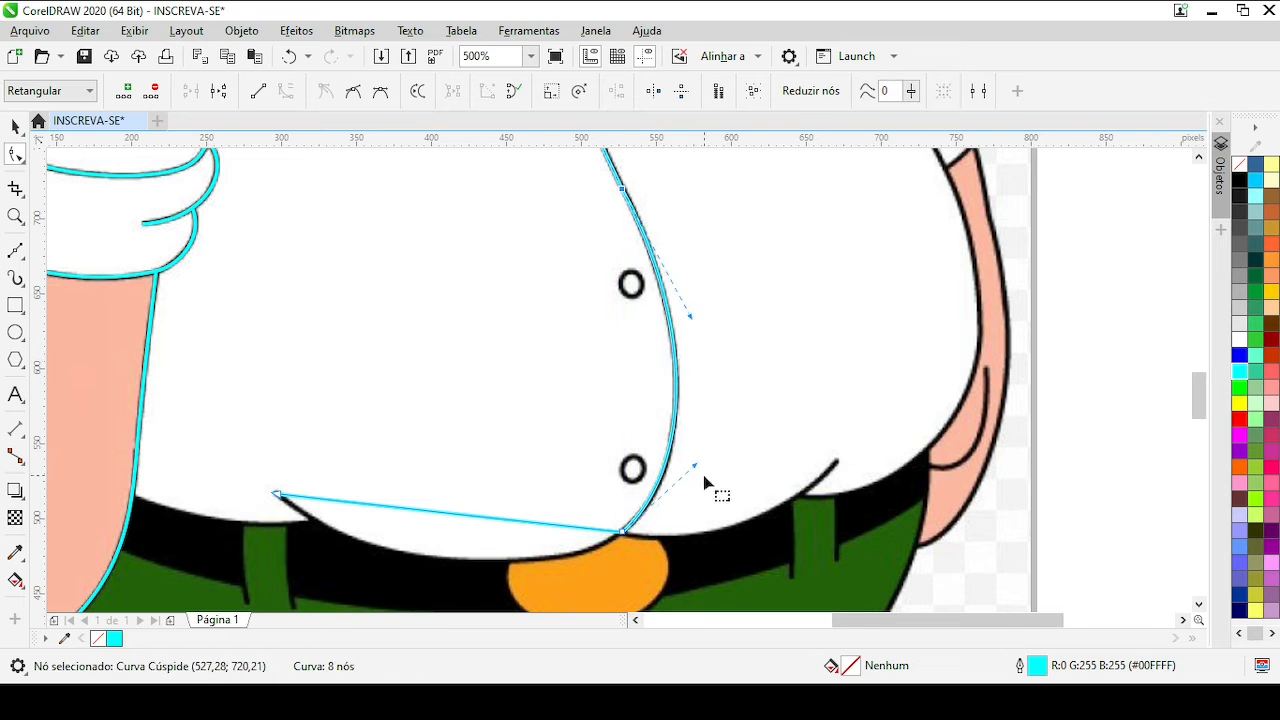
# Fine-tune the shirt front curve's handle and smooth the node between the second and third buttons
pyautogui.moveTo(692, 322); pyautogui.dragTo(694, 325)
pyautogui.scroll(-1, 690, 320)
pyautogui.scroll(2, 675, 190)
pyautogui.click(600, 450)
pyautogui.press('x')
pyautogui.click(15, 154)
pyautogui.click(596, 394)
pyautogui.press('c')
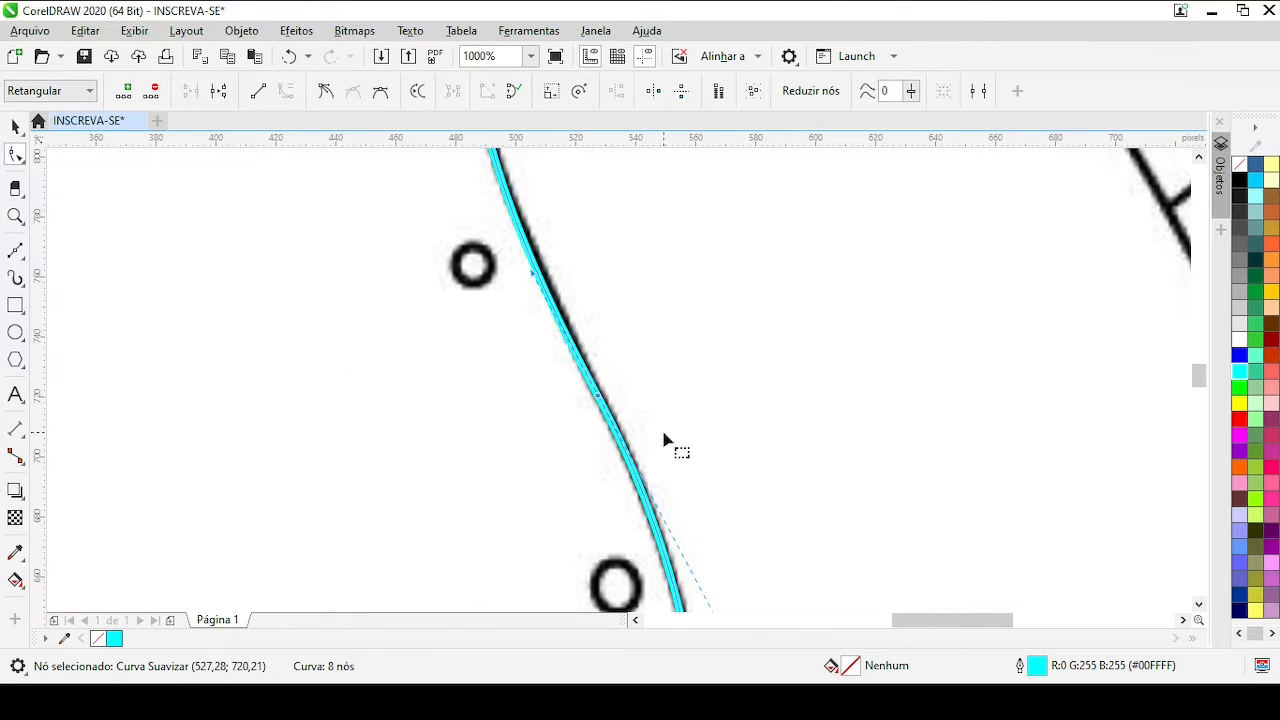
# Add a node to the shirt front between the two lower buttons and fit the curve to the black outline down the button line
pyautogui.scroll(-3, 596, 338)
pyautogui.scroll(3, 618, 392)
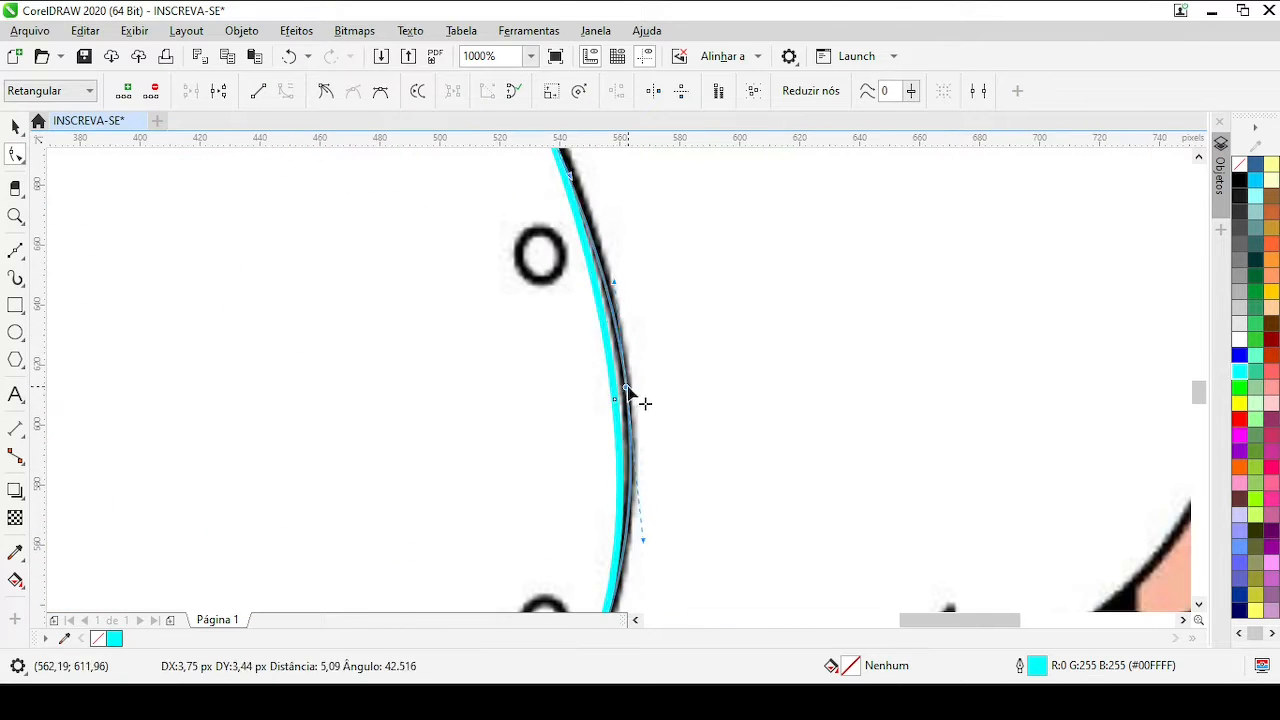
pyautogui.scroll(-1, 627, 395)
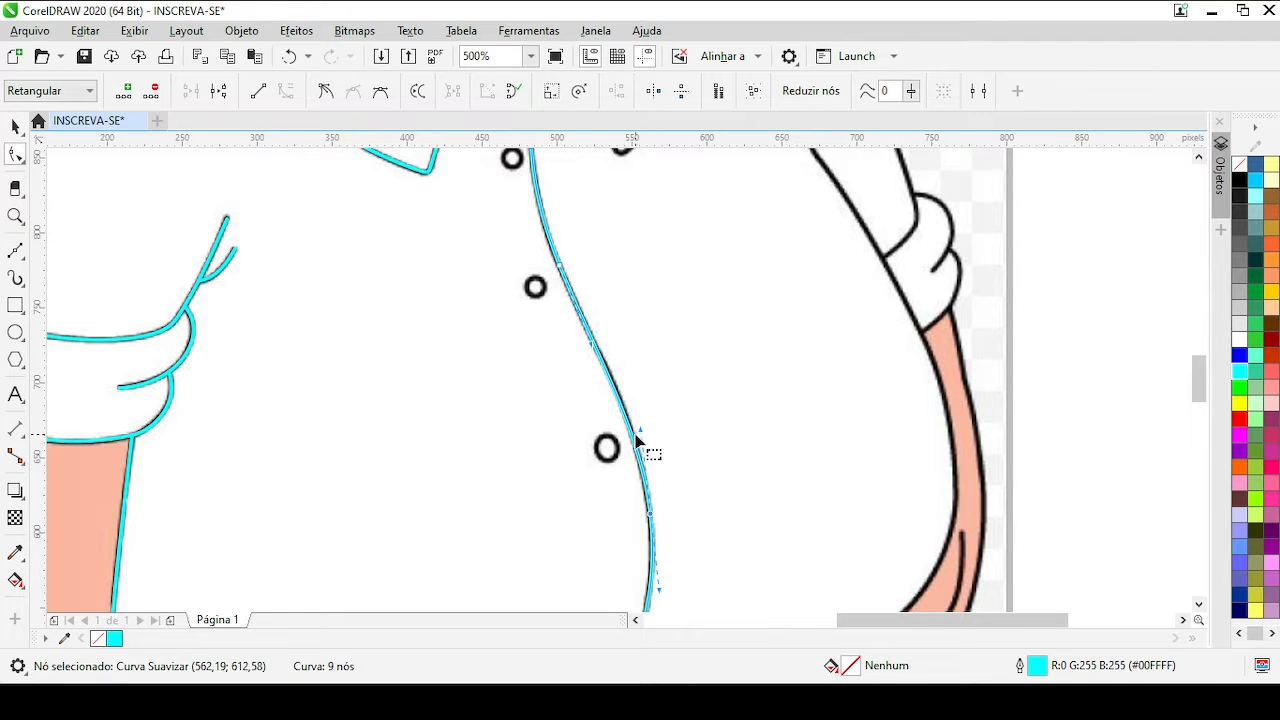
pyautogui.scroll(2, 637, 440)
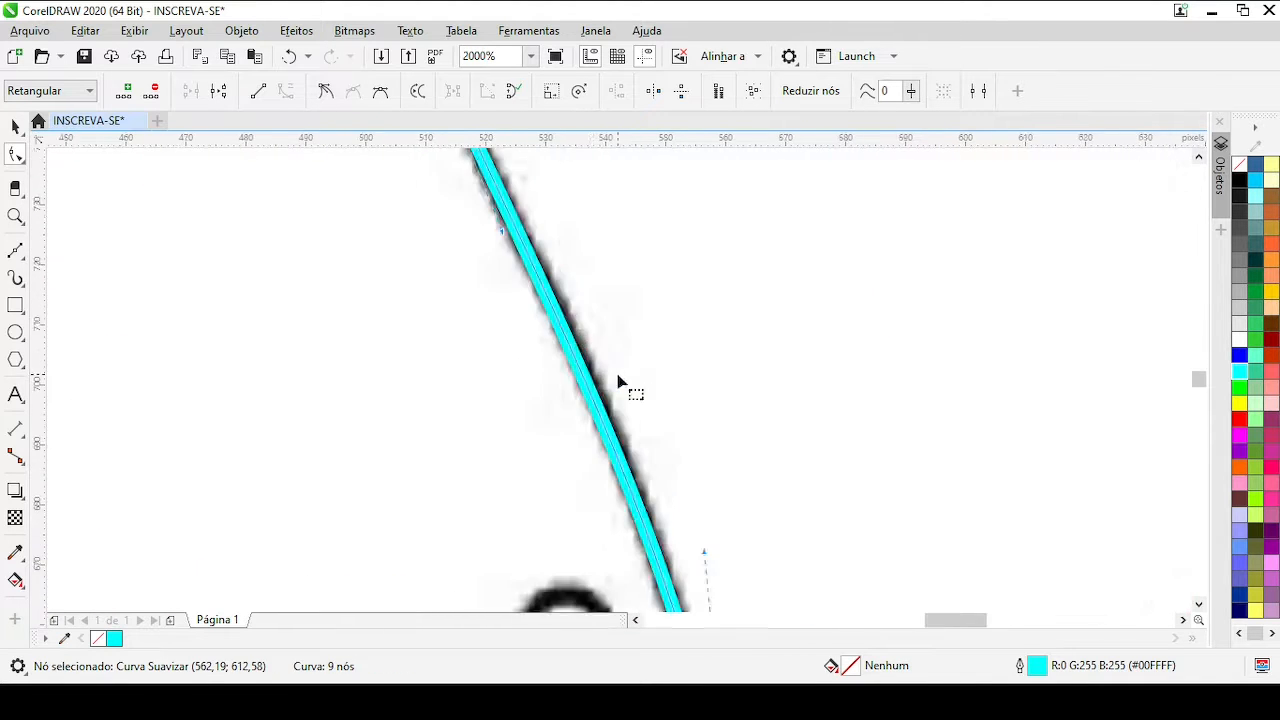
pyautogui.scroll(-2, 618, 382)
pyautogui.scroll(1, 600, 346)
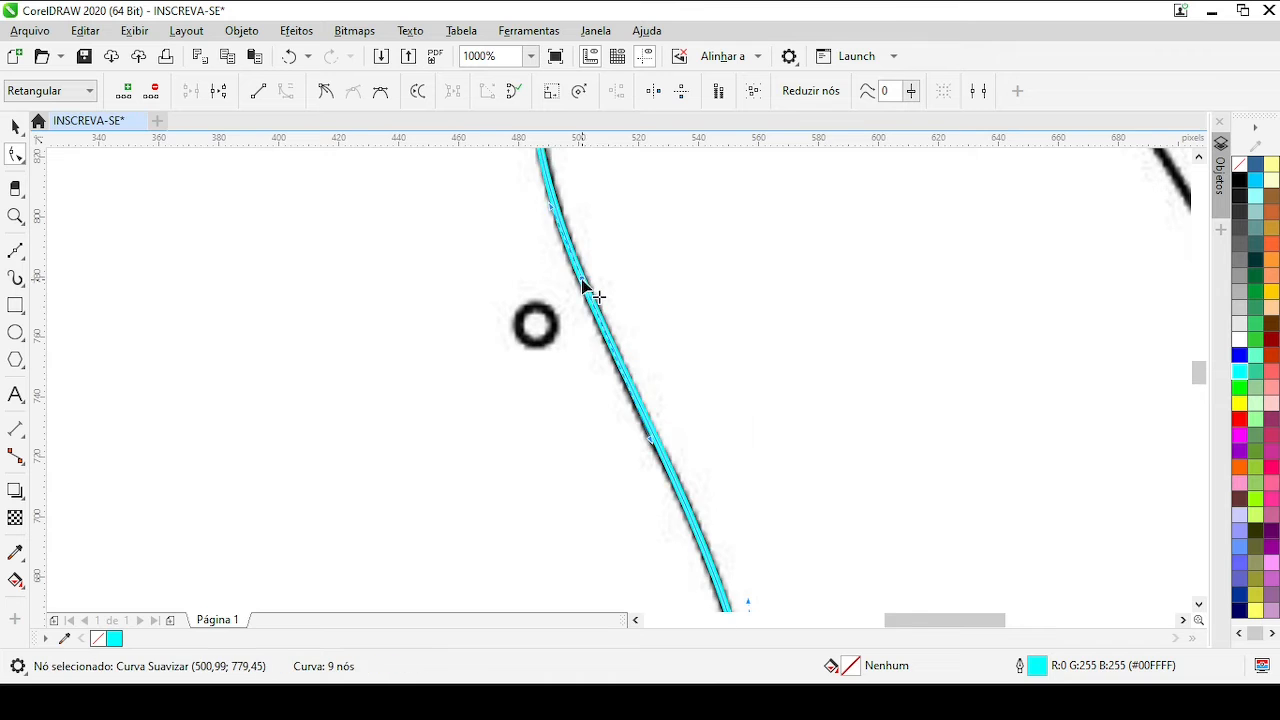
pyautogui.scroll(-2, 582, 285)
pyautogui.scroll(2, 567, 223)
pyautogui.click(577, 234)
pyautogui.click(687, 283)
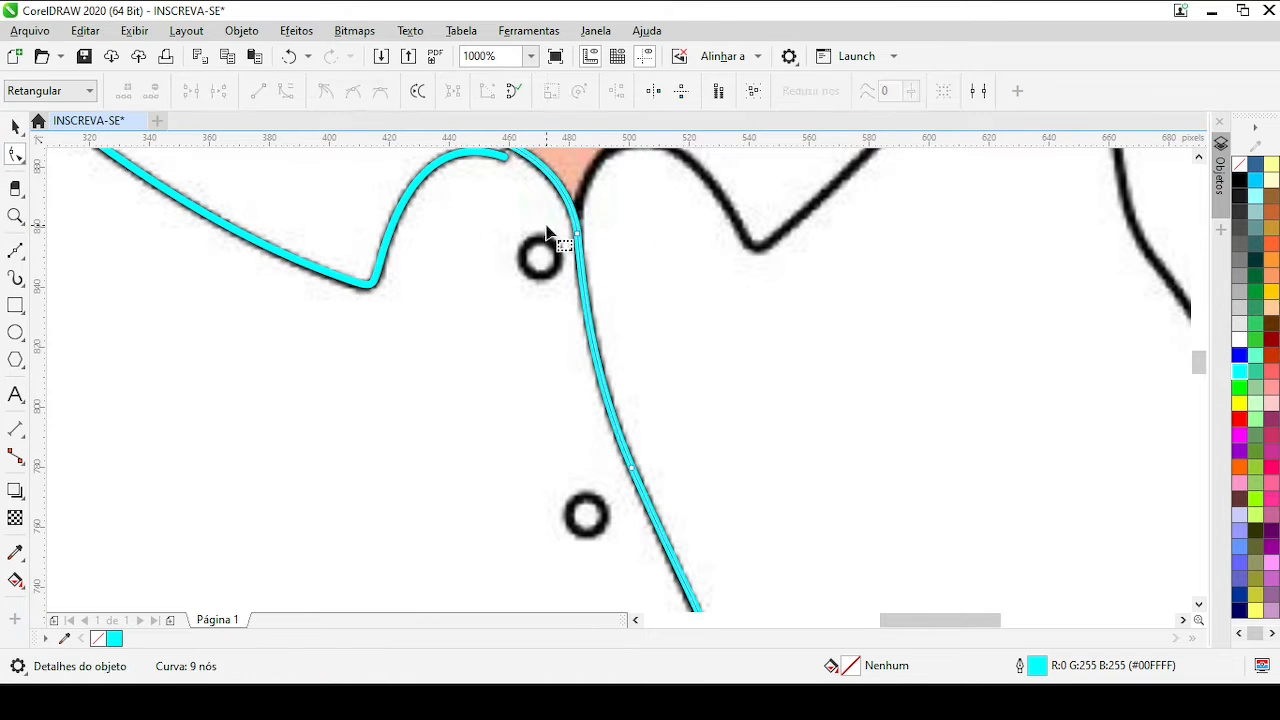
pyautogui.hotkey('alt', 's')
pyautogui.click(15, 127)
pyautogui.click(68, 173)
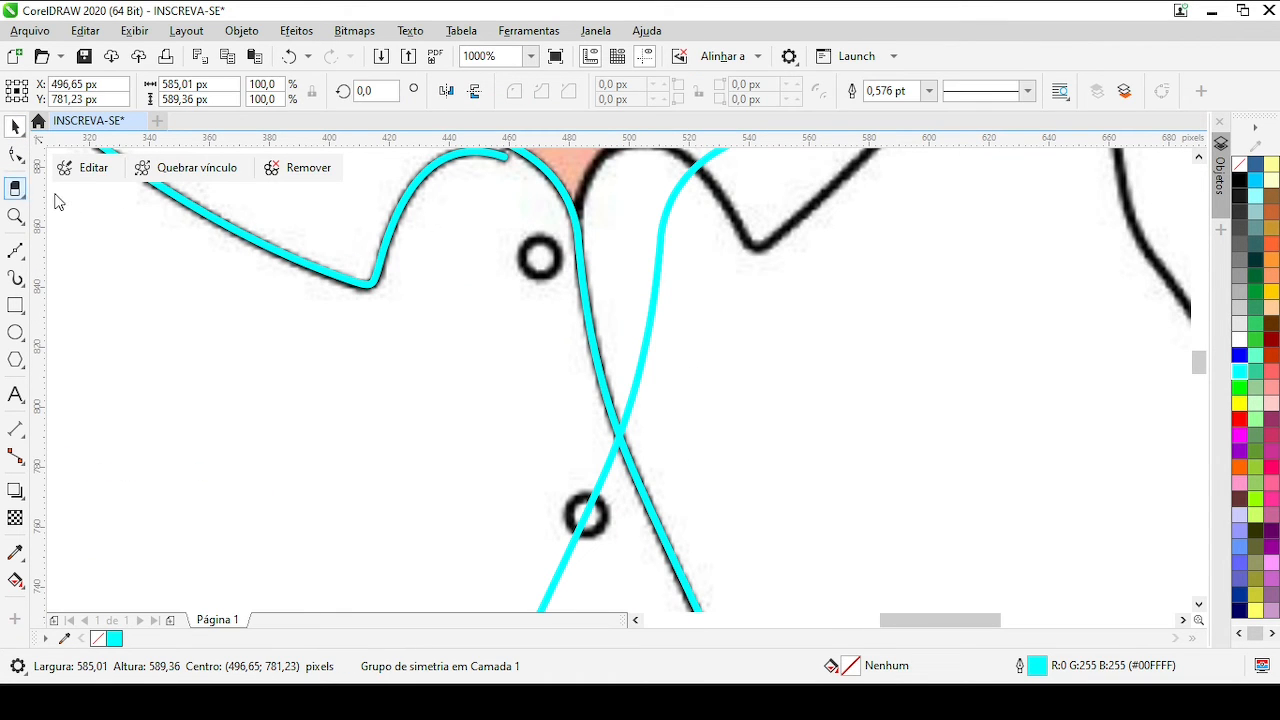
pyautogui.click(15, 154)
pyautogui.scroll(-2, 664, 362)
pyautogui.hotkey('ctrl', 'z')
pyautogui.hotkey('ctrl', 'z')
# Smooth the node where the neckline meets the shirt front and adjust its handle to follow the outline
pyautogui.scroll(1, 640, 368)
pyautogui.click(603, 366)
pyautogui.scroll(1, 580, 270)
pyautogui.click(606, 292)
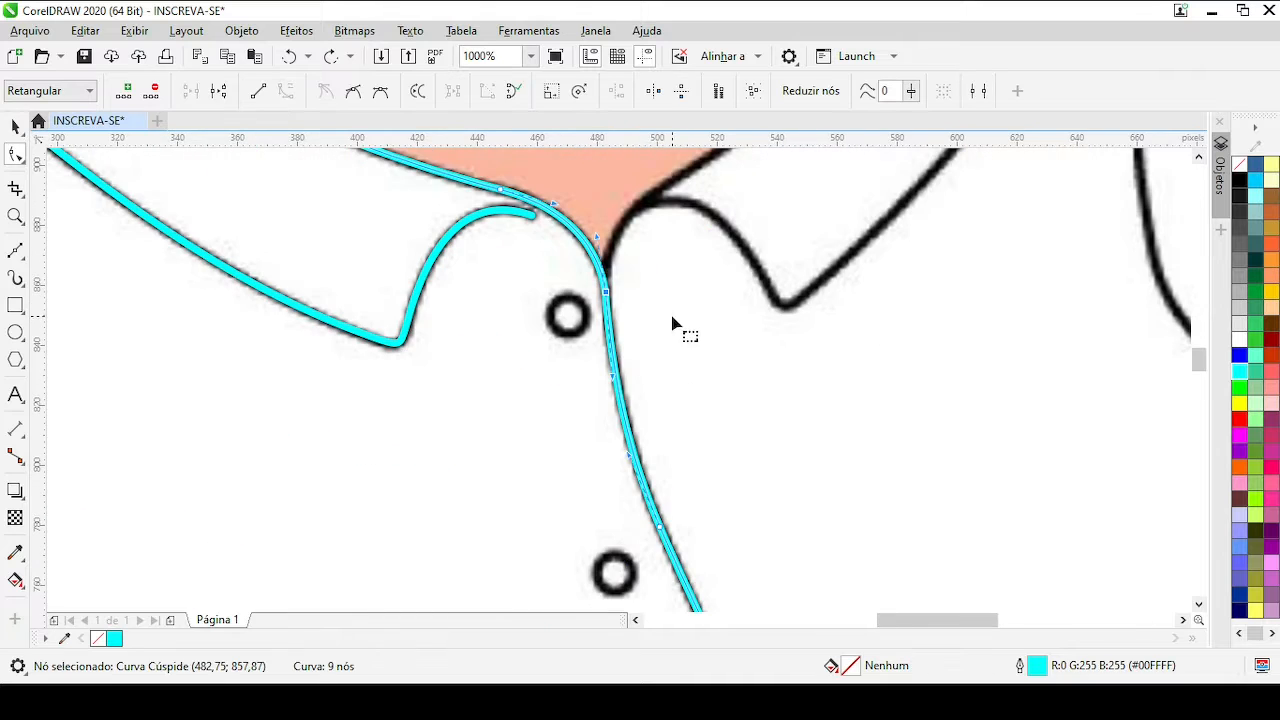
pyautogui.click(353, 91)
pyautogui.scroll(1, 585, 207)
pyautogui.moveTo(626, 378); pyautogui.dragTo(625, 378)
# Bend the straight segment above the belt onto the shirt's lower belly outline and shape it with its end handles
pyautogui.scroll(-3, 700, 425)
pyautogui.scroll(2, 650, 510)
pyautogui.scroll(-2, 610, 400)
pyautogui.scroll(2, 550, 480)
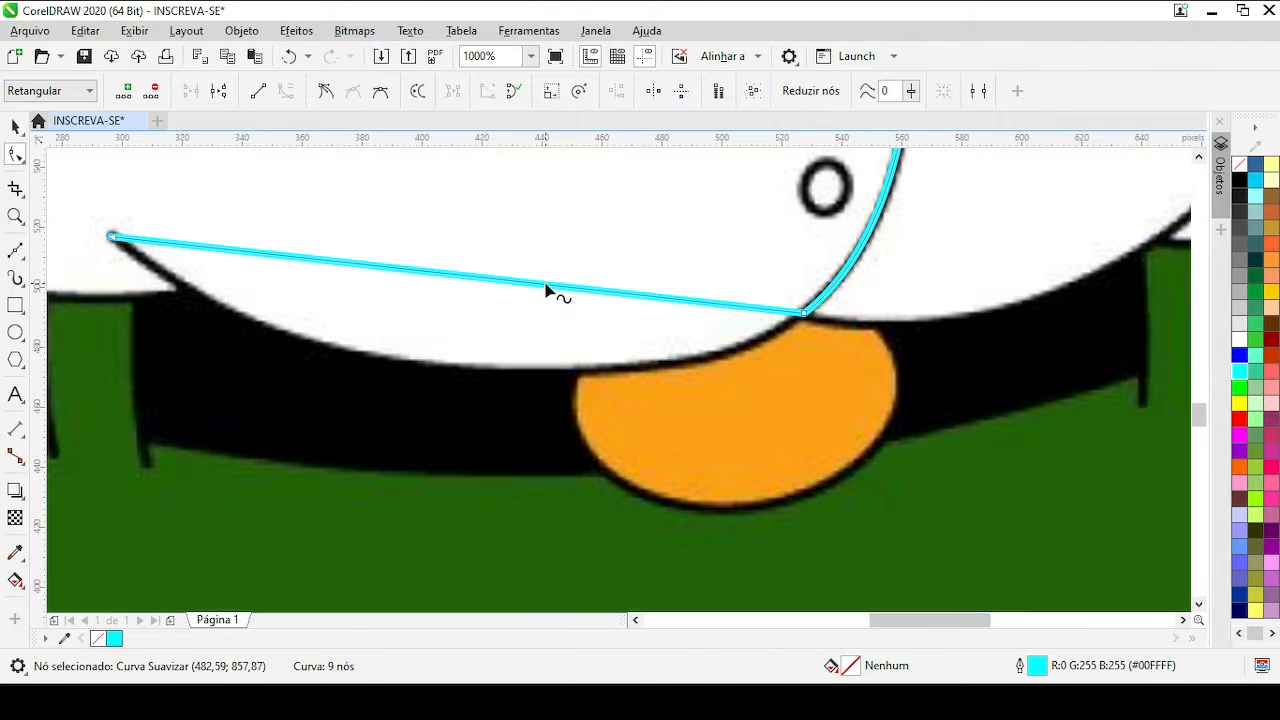
pyautogui.moveTo(546, 288); pyautogui.dragTo(475, 373)
pyautogui.click(804, 313)
pyautogui.moveTo(450, 436); pyautogui.dragTo(628, 437)
pyautogui.moveTo(271, 350)
pyautogui.mouseDown()
pyautogui.moveTo(262, 375)
pyautogui.moveTo(258, 365)
pyautogui.mouseUp()
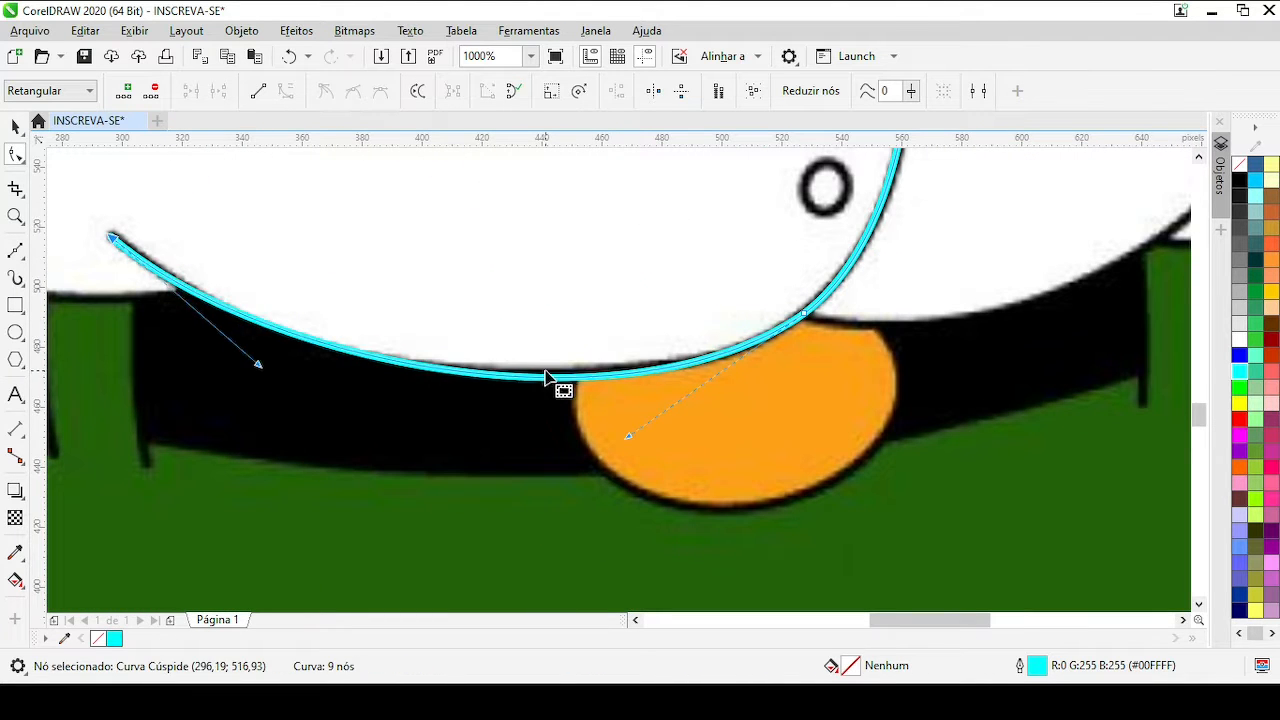
# Add a node in the middle of the belly curve, move it onto the outline and refine the surrounding handles
pyautogui.doubleClick(552, 378)
pyautogui.moveTo(552, 378); pyautogui.dragTo(547, 371)
pyautogui.moveTo(379, 368); pyautogui.dragTo(362, 375)
pyautogui.click(112, 239)
pyautogui.scroll(2, 112, 239)
pyautogui.moveTo(605, 382); pyautogui.dragTo(614, 381)
pyautogui.scroll(-3, 615, 383)
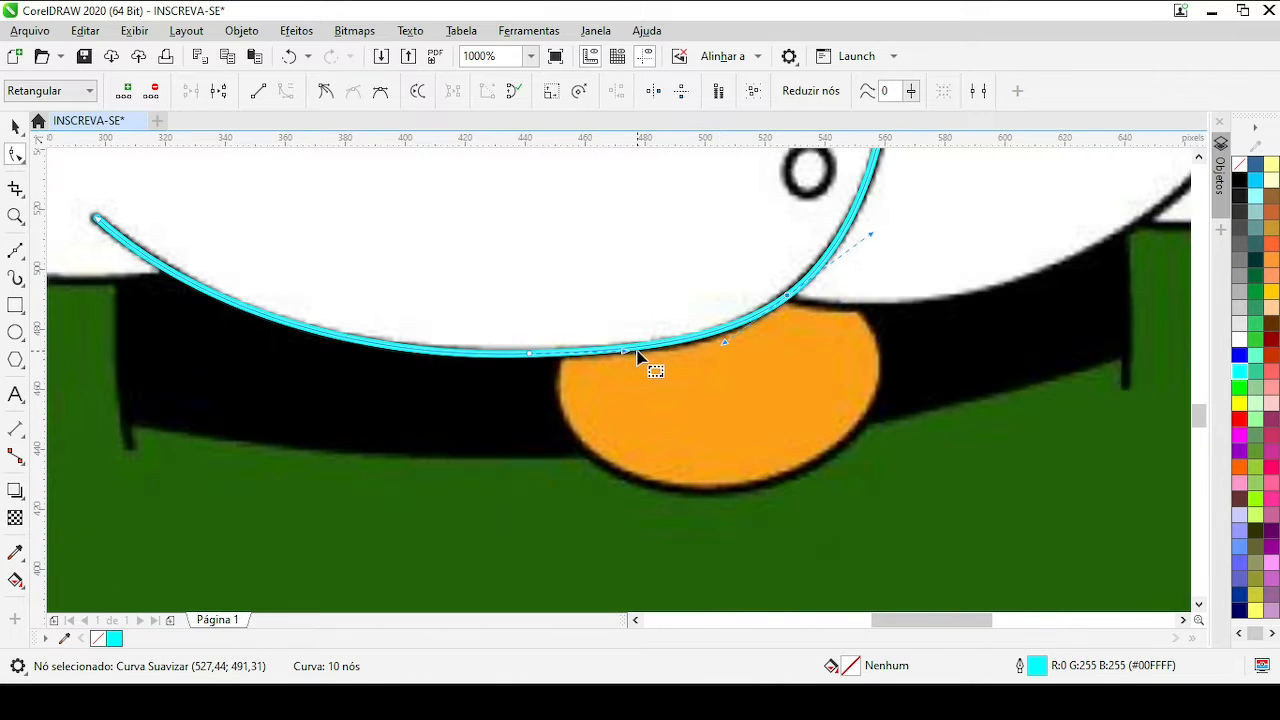
# Draw a line from the arm's edge to the belly curve along the belt top, convert it to a curve and bend it onto the hem
pyautogui.scroll(-2, 638, 358)
pyautogui.scroll(2, 623, 391)
pyautogui.press('F5')
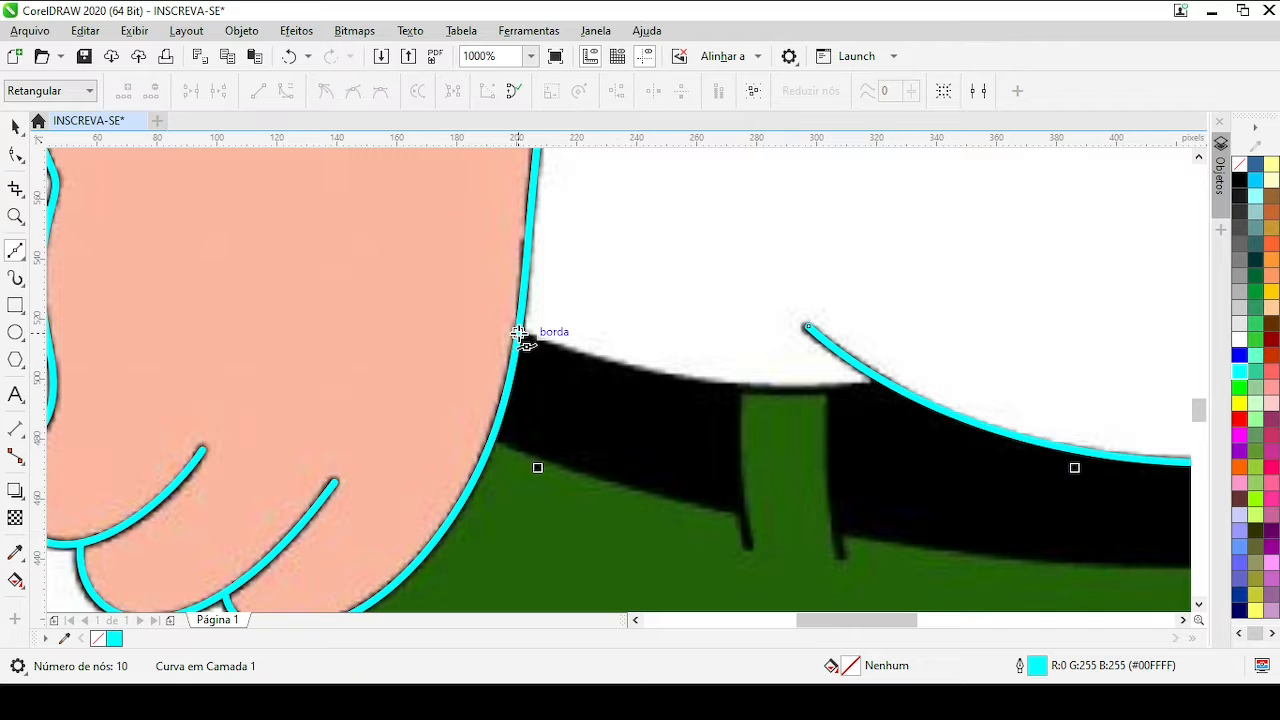
pyautogui.click(519, 333)
pyautogui.click(883, 381)
pyautogui.doubleClick(15, 154)
pyautogui.click(286, 91)
pyautogui.moveTo(728, 360)
pyautogui.mouseDown()
pyautogui.moveTo(720, 392)
pyautogui.moveTo(766, 406)
pyautogui.mouseUp()
# Start a new Bézier path at the collar opening with a second node at the base of the right neckline
pyautogui.scroll(-3, 609, 398)
pyautogui.scroll(2, 769, 380)
pyautogui.scroll(-2, 643, 343)
pyautogui.scroll(3, 566, 238)
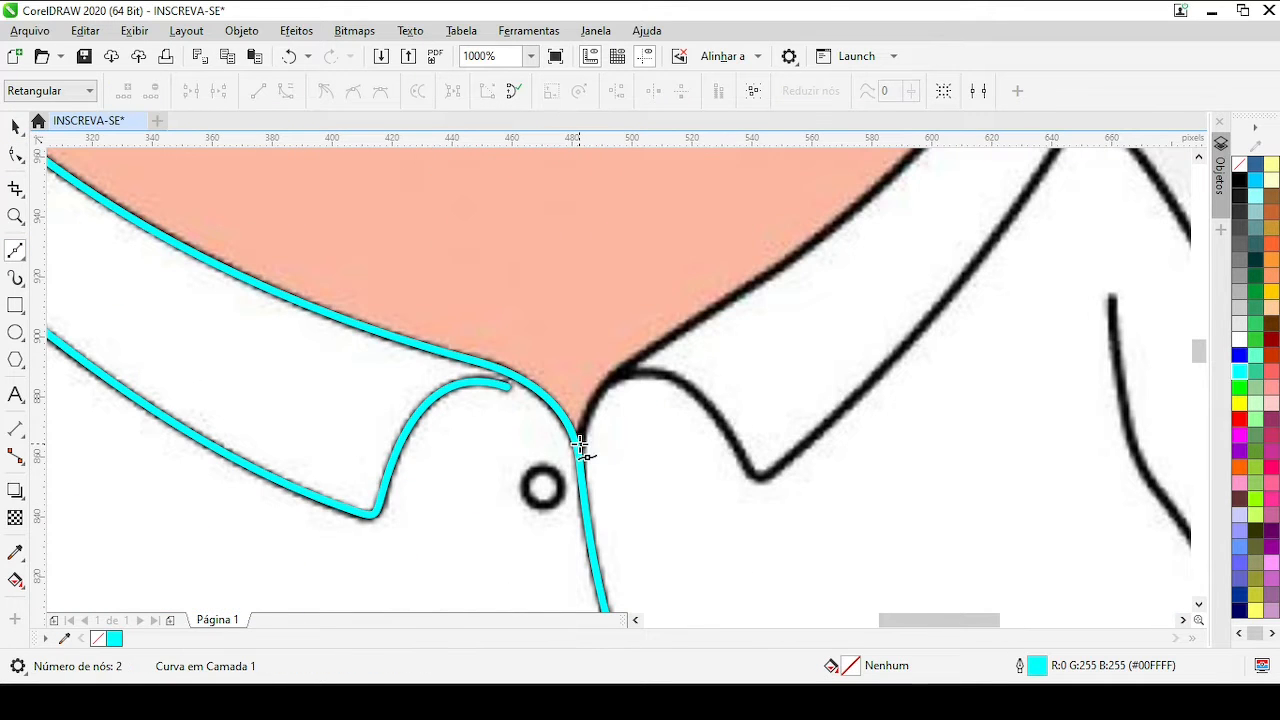
pyautogui.click(583, 447)
pyautogui.scroll(1, 643, 393)
pyautogui.click(622, 314)
pyautogui.scroll(-2, 763, 314)
pyautogui.scroll(2, 784, 197)
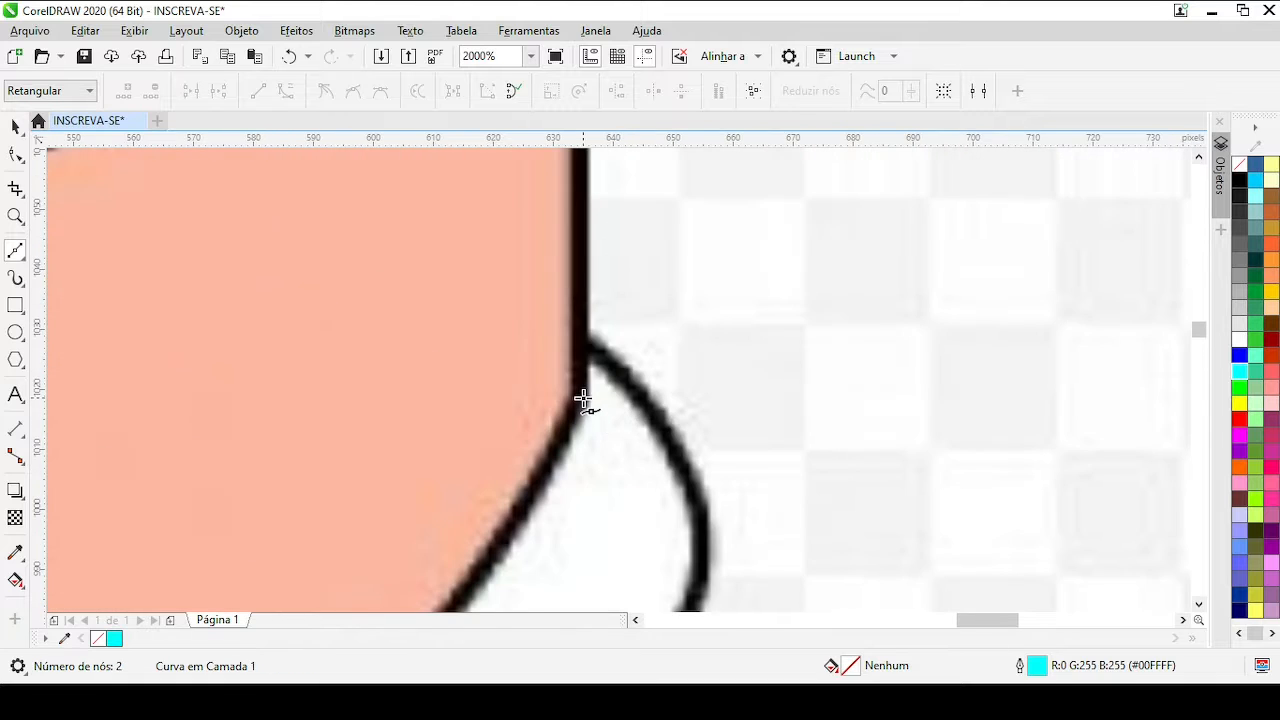
# Extend the path up the right neckline with nodes at the neck's lower bend and where the collar meets the neck
pyautogui.click(582, 397)
pyautogui.click(580, 344)
pyautogui.scroll(-1, 572, 342)
pyautogui.scroll(1, 590, 388)
pyautogui.hotkey('ctrl', 'z')
pyautogui.click(562, 303)
pyautogui.scroll(-1, 563, 318)
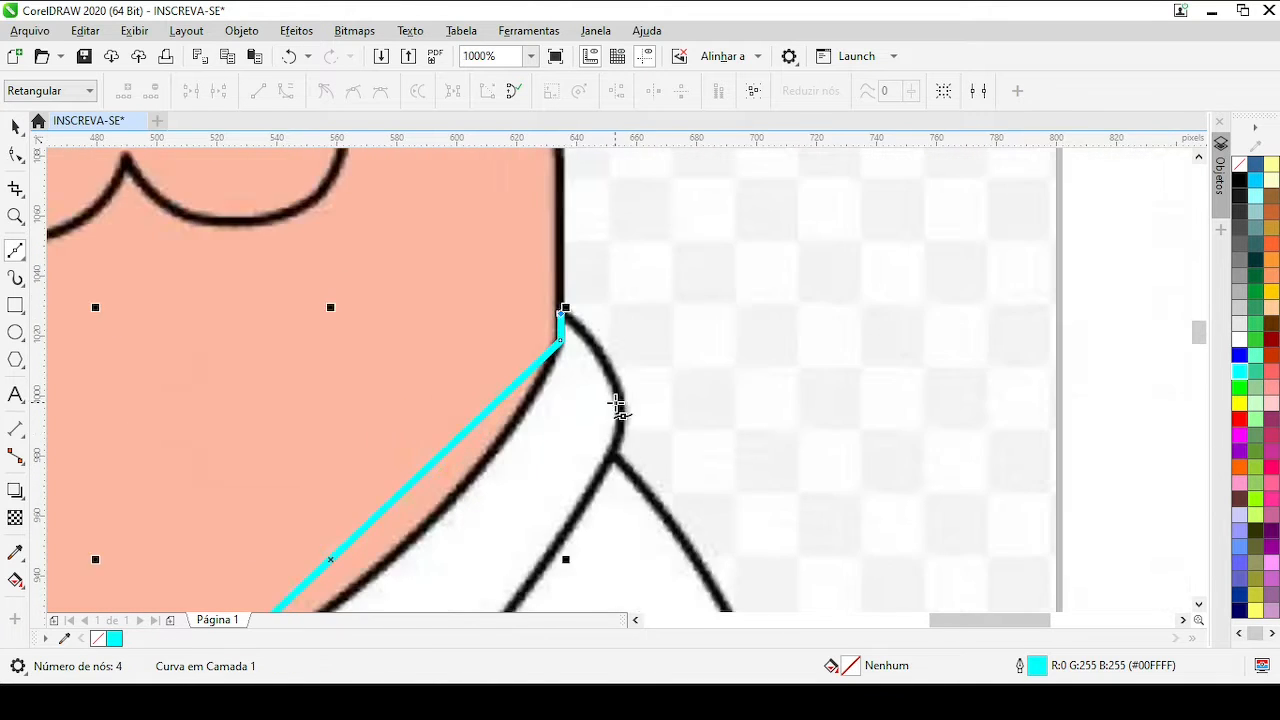
# Continue the path around the right collar's outer corner and tip to its inner end, and select all its nodes
pyautogui.scroll(1, 629, 542)
pyautogui.click(601, 356)
pyautogui.scroll(-1, 593, 415)
pyautogui.scroll(1, 621, 418)
pyautogui.click(620, 414)
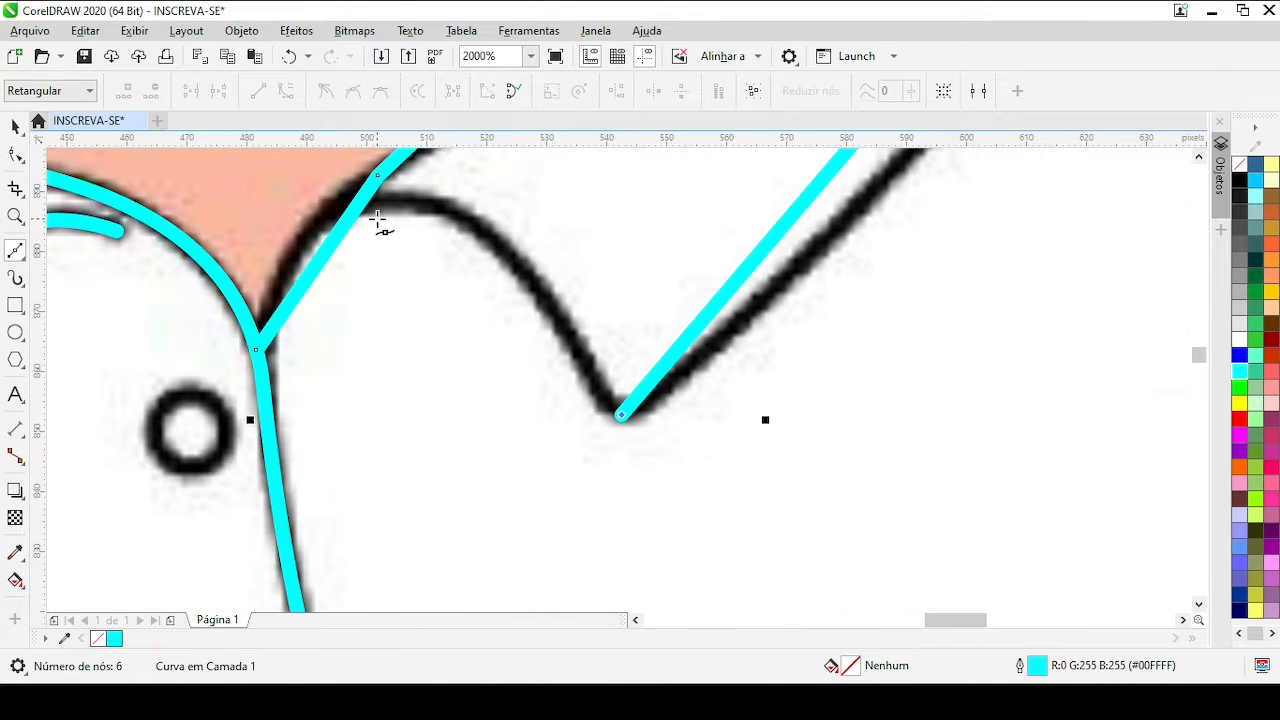
pyautogui.click(389, 206)
pyautogui.click(16, 155)
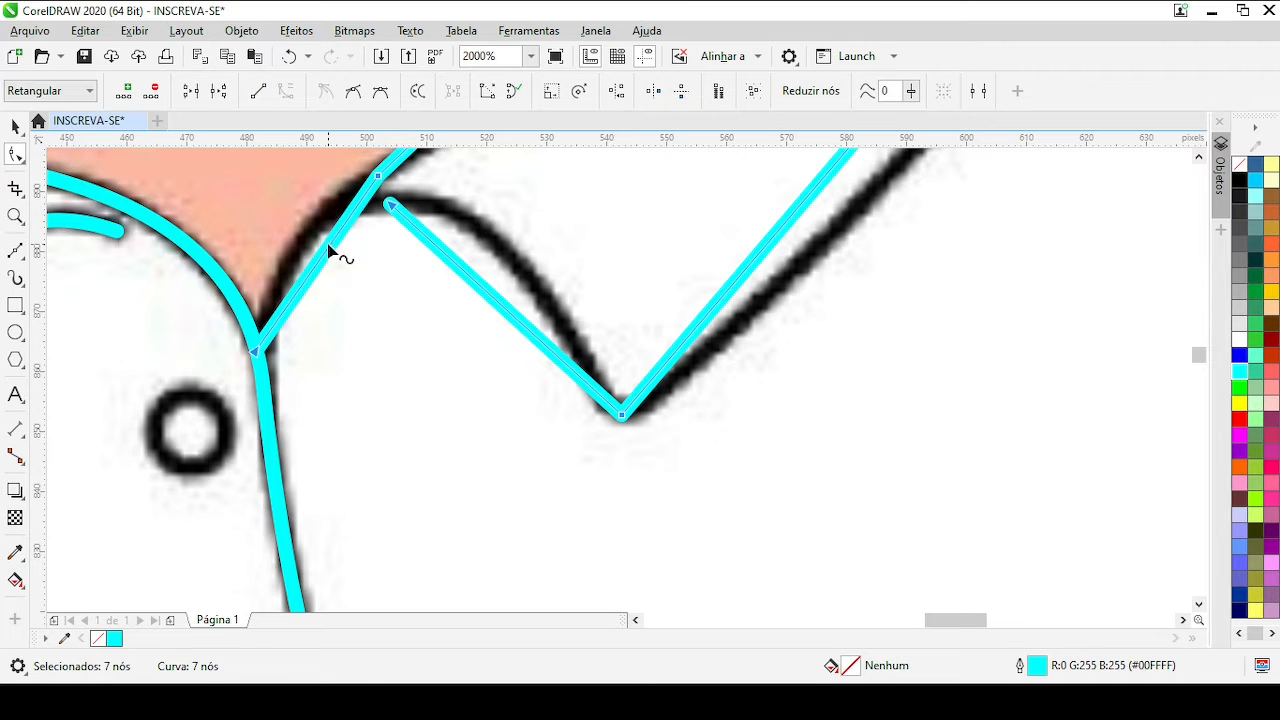
# Convert the right collar path to curves and bend its neckline segments onto the black outline
pyautogui.scroll(-2, 590, 383)
pyautogui.scroll(2, 623, 389)
pyautogui.scroll(-1, 663, 314)
pyautogui.moveTo(663, 314); pyautogui.dragTo(689, 344)
pyautogui.scroll(1, 426, 521)
pyautogui.moveTo(603, 425); pyautogui.dragTo(596, 426)
pyautogui.scroll(-1, 1096, 160)
pyautogui.moveTo(543, 405); pyautogui.dragTo(543, 400)
# Move the right neckline's starting node onto the point where the left neckline meets the shirt front
pyautogui.scroll(-1, 630, 348)
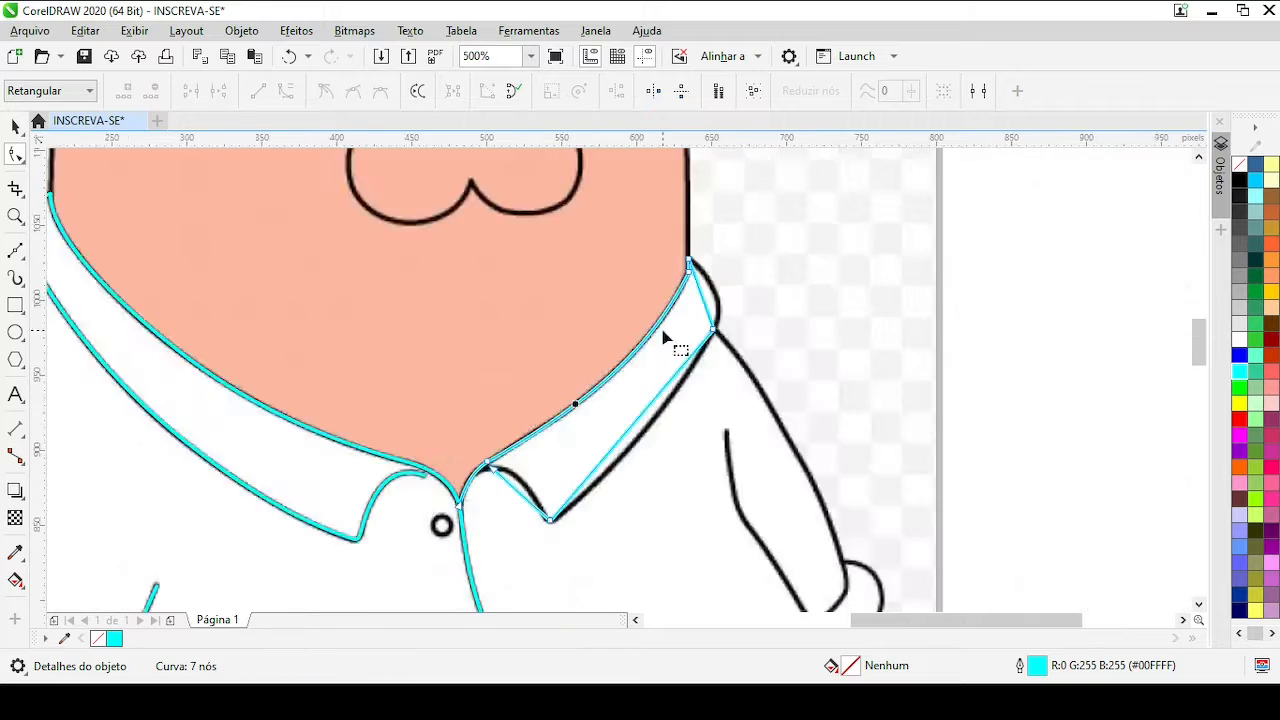
pyautogui.scroll(2, 470, 490)
pyautogui.moveTo(563, 297)
pyautogui.mouseDown()
pyautogui.moveTo(680, 314)
pyautogui.moveTo(571, 314)
pyautogui.moveTo(590, 308)
pyautogui.moveTo(550, 297)
pyautogui.moveTo(576, 306)
pyautogui.mouseUp()
pyautogui.moveTo(576, 306); pyautogui.dragTo(552, 306)
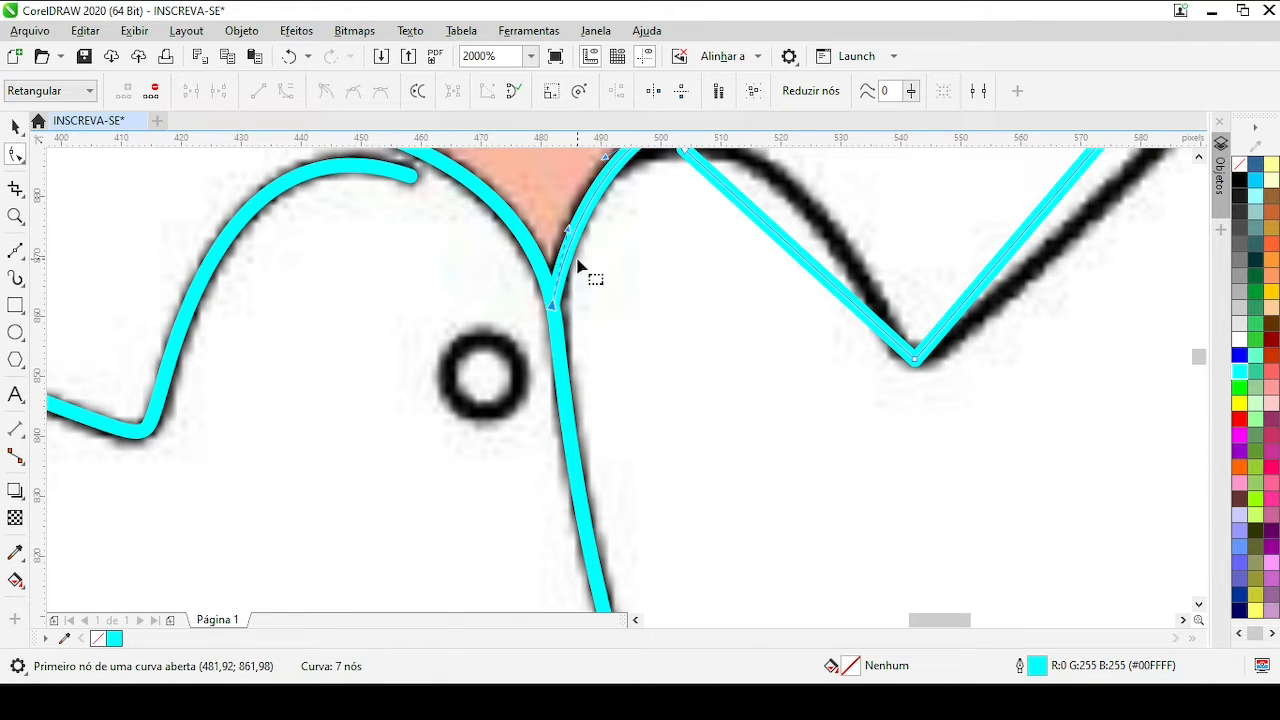
pyautogui.scroll(-1, 577, 265)
pyautogui.scroll(1, 633, 340)
# Bend the right collar's outer edges from the neck to the collar tip onto the outline
pyautogui.moveTo(585, 433); pyautogui.dragTo(654, 428)
pyautogui.scroll(-1, 712, 346)
pyautogui.scroll(-1, 709, 340)
pyautogui.scroll(2, 784, 210)
pyautogui.scroll(1, 591, 462)
pyautogui.moveTo(503, 476); pyautogui.dragTo(521, 493)
pyautogui.scroll(-1, 480, 503)
pyautogui.scroll(1, 449, 559)
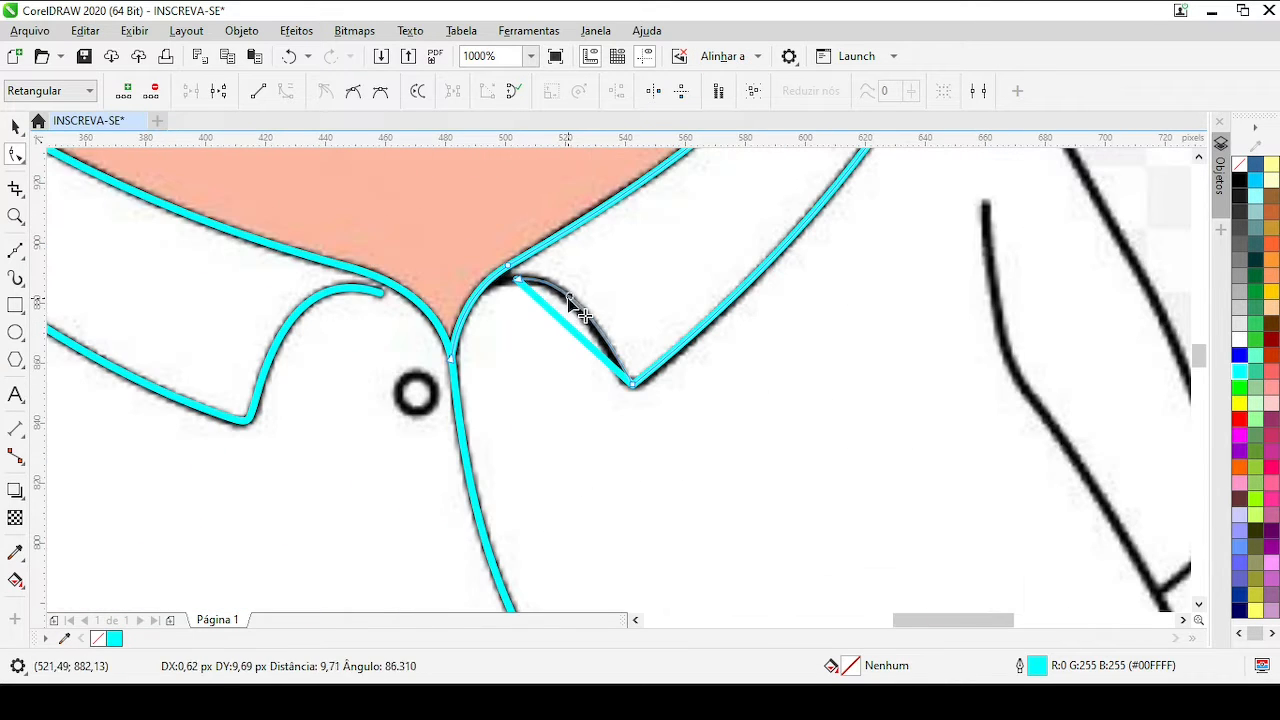
# Bend the right collar's inner edge onto its outline with a rounded tip and move its end node onto the neckline
pyautogui.moveTo(568, 298); pyautogui.dragTo(569, 296)
pyautogui.scroll(1, 641, 339)
pyautogui.moveTo(623, 430); pyautogui.dragTo(622, 440)
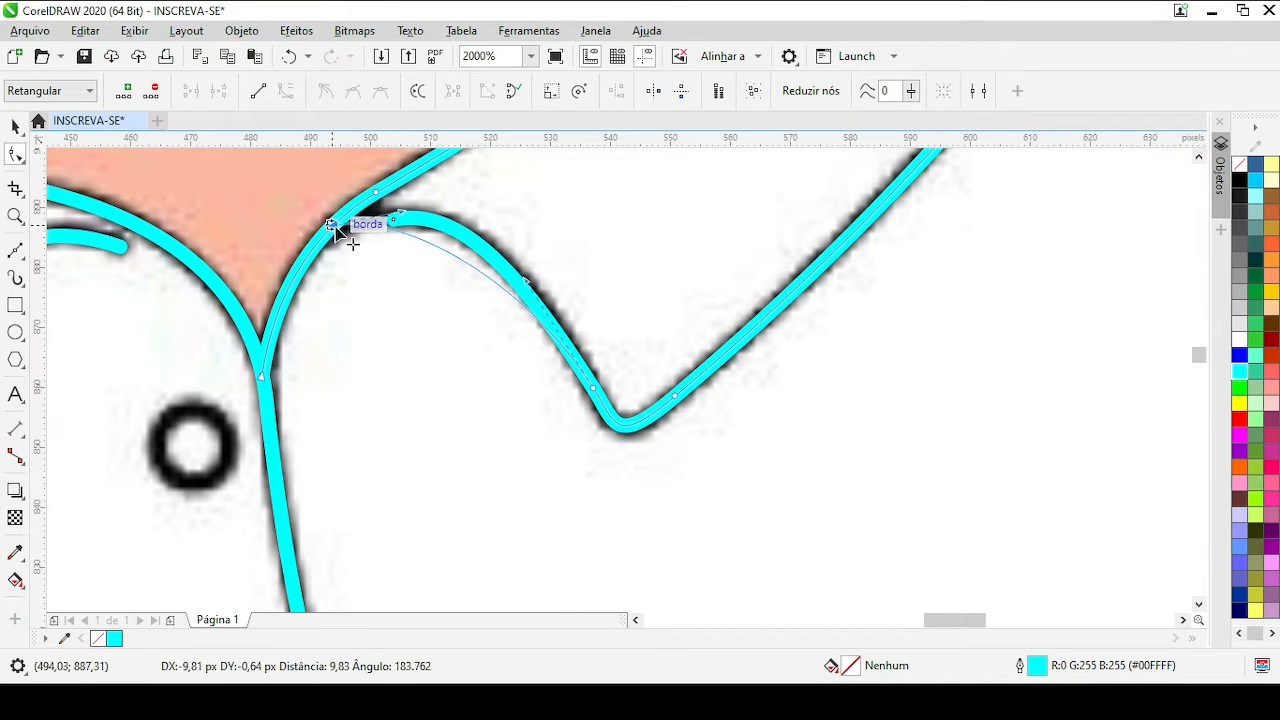
pyautogui.moveTo(475, 190); pyautogui.dragTo(473, 189)
# Refine the right collar and neckline nodes and handles so the curves follow the outline near the collar opening
pyautogui.scroll(-1, 588, 402)
pyautogui.scroll(2, 624, 399)
pyautogui.click(647, 400)
pyautogui.moveTo(529, 506); pyautogui.dragTo(546, 492)
pyautogui.scroll(-2, 542, 482)
pyautogui.scroll(2, 562, 468)
pyautogui.scroll(-2, 533, 450)
pyautogui.scroll(1, 700, 300)
pyautogui.moveTo(687, 358); pyautogui.dragTo(684, 355)
pyautogui.scroll(-2, 680, 350)
pyautogui.scroll(1, 690, 320)
pyautogui.scroll(1, 336, 453)
pyautogui.moveTo(676, 292); pyautogui.dragTo(677, 297)
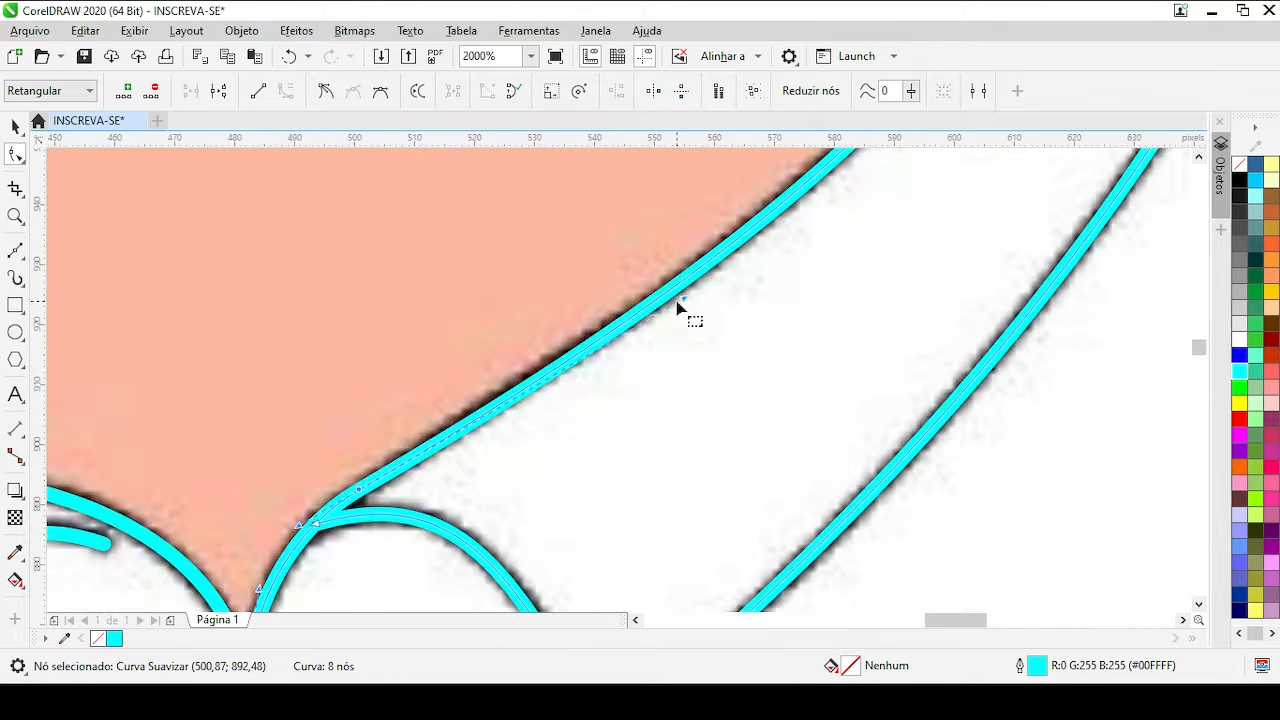
# Draw a Bézier path down the right sleeve's outer edge and around the cuff to the inner sleeve line
pyautogui.scroll(-1, 677, 300)
pyautogui.press('F5')
pyautogui.scroll(1, 643, 440)
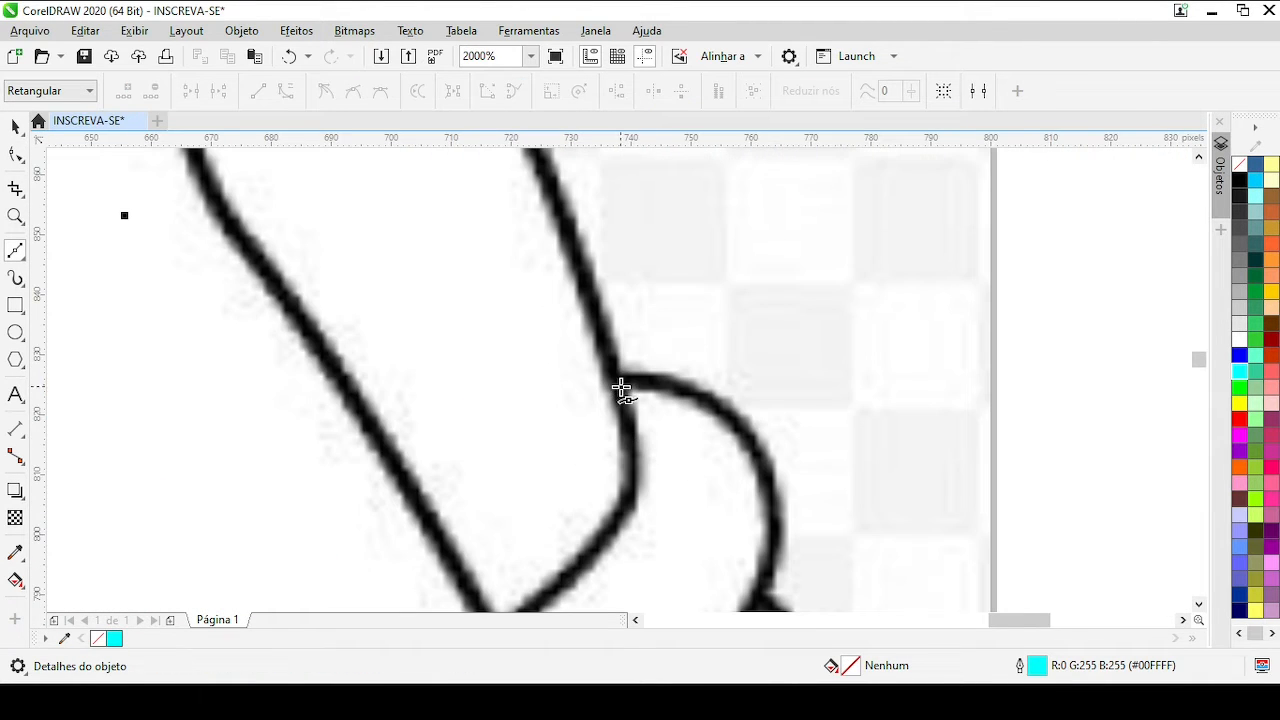
pyautogui.click(621, 387)
pyautogui.scroll(-1, 621, 387)
pyautogui.scroll(1, 636, 448)
pyautogui.click(613, 364)
pyautogui.scroll(-3, 615, 366)
pyautogui.scroll(3, 618, 388)
pyautogui.click(594, 412)
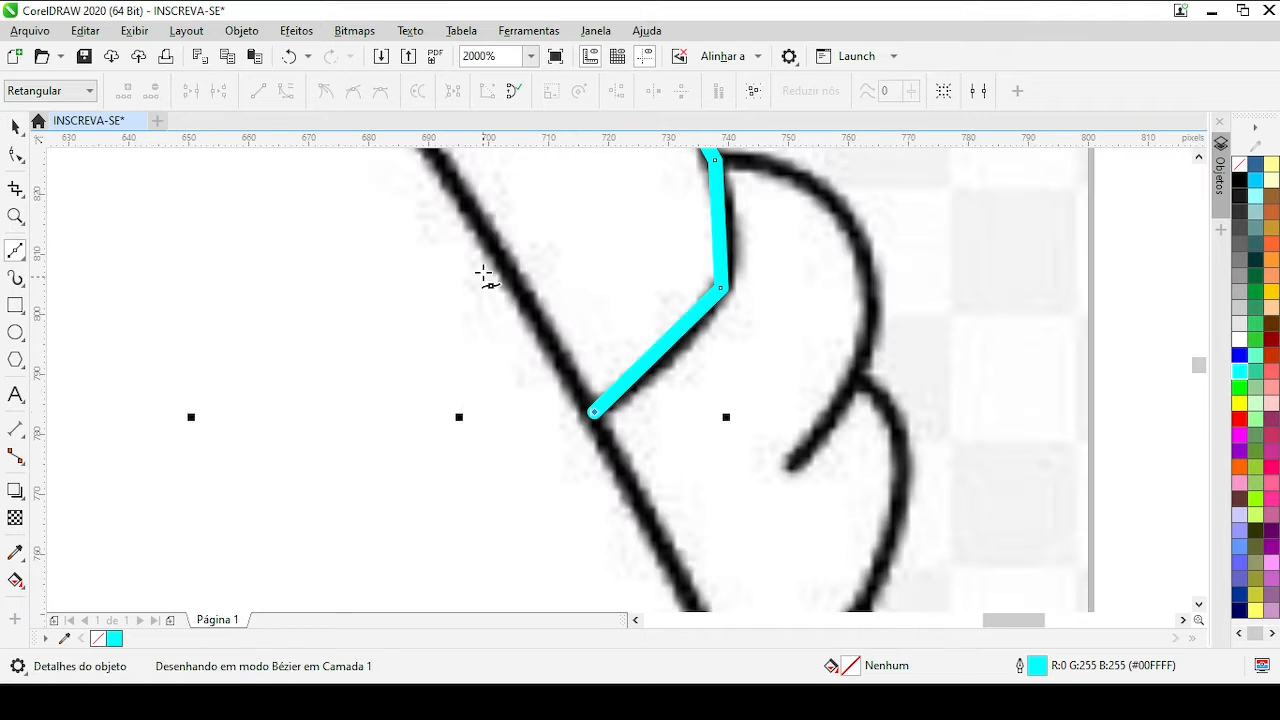
# Bend the right sleeve path onto the outline and add a node midway along its outer edge, aligned with the black line
pyautogui.scroll(1, 675, 360)
pyautogui.scroll(-1, 617, 356)
pyautogui.scroll(1, 637, 268)
pyautogui.moveTo(609, 343)
pyautogui.mouseDown()
pyautogui.moveTo(617, 356)
pyautogui.moveTo(598, 335)
pyautogui.mouseUp()
pyautogui.scroll(-3, 643, 346)
pyautogui.scroll(1, 582, 266)
pyautogui.scroll(-1, 598, 336)
pyautogui.scroll(1, 564, 222)
pyautogui.doubleClick(625, 437)
pyautogui.scroll(2, 625, 437)
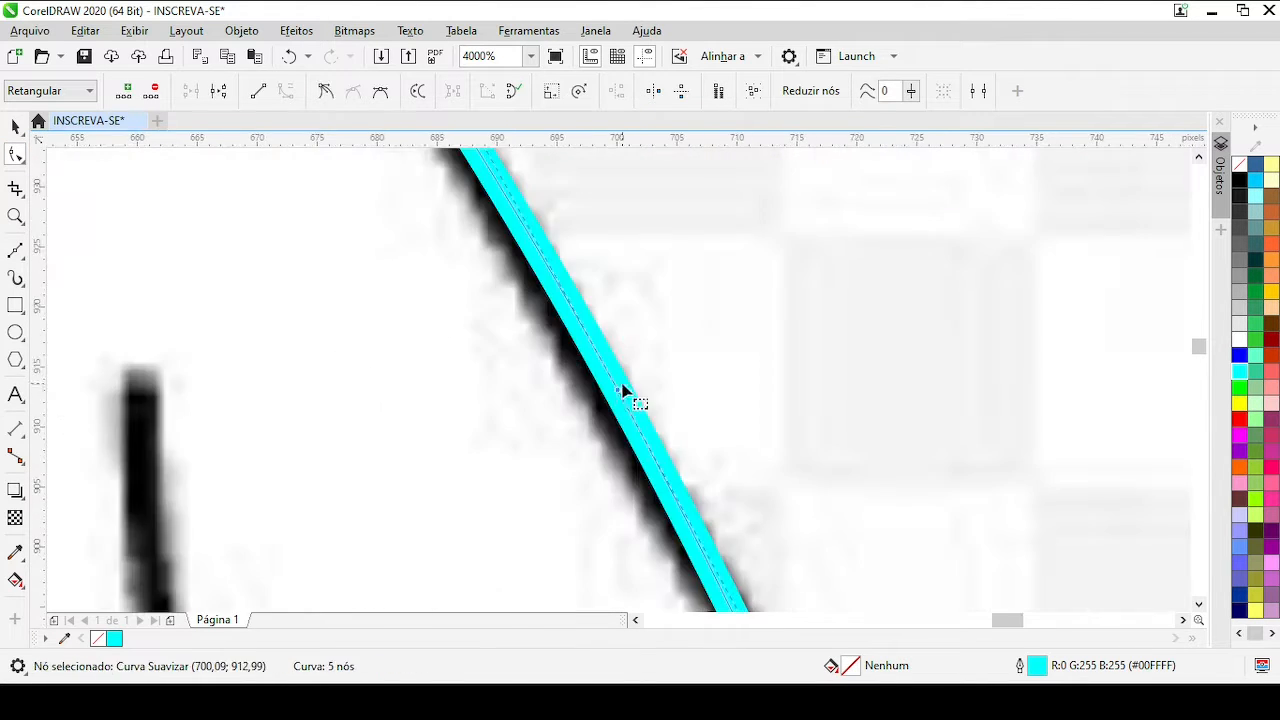
pyautogui.moveTo(622, 385); pyautogui.dragTo(606, 393)
# Bend the short segment at the right sleeve's cuff onto the outline and smooth its lower node
pyautogui.scroll(-2, 606, 393)
pyautogui.scroll(-1, 589, 335)
pyautogui.scroll(2, 673, 480)
pyautogui.moveTo(653, 431); pyautogui.dragTo(650, 433)
pyautogui.scroll(-2, 693, 495)
pyautogui.scroll(2, 716, 571)
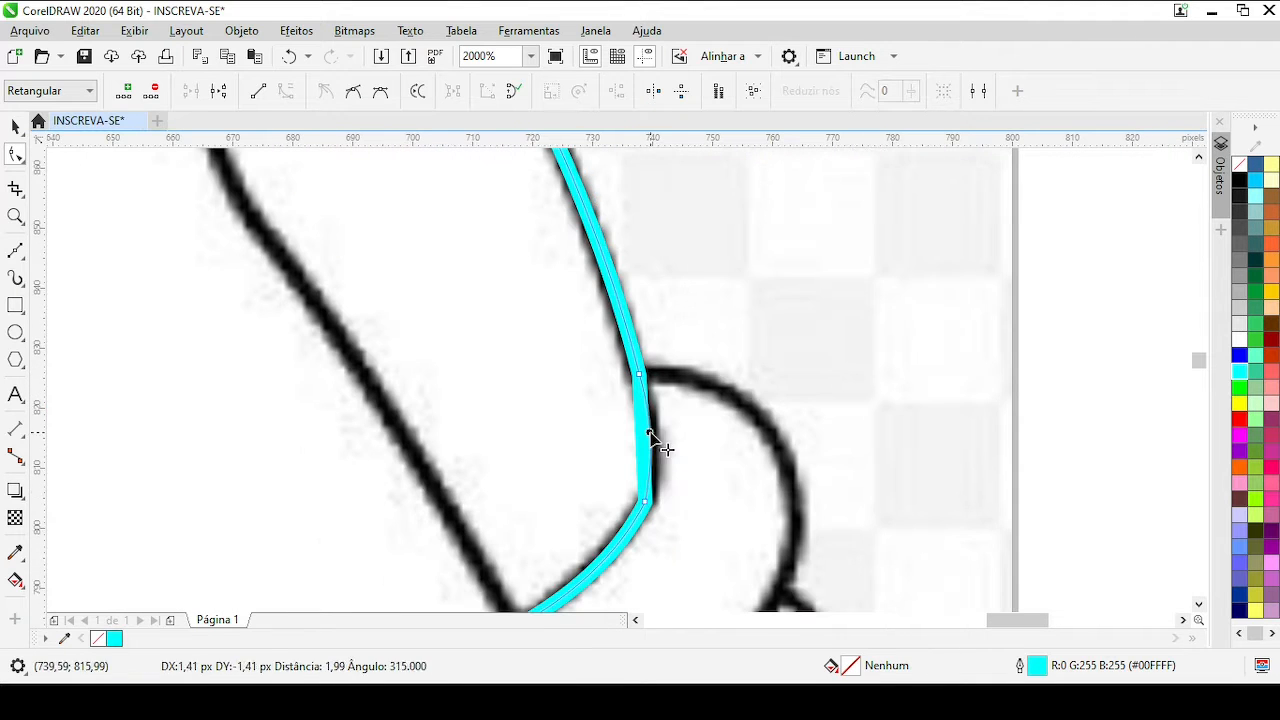
pyautogui.scroll(-1, 697, 408)
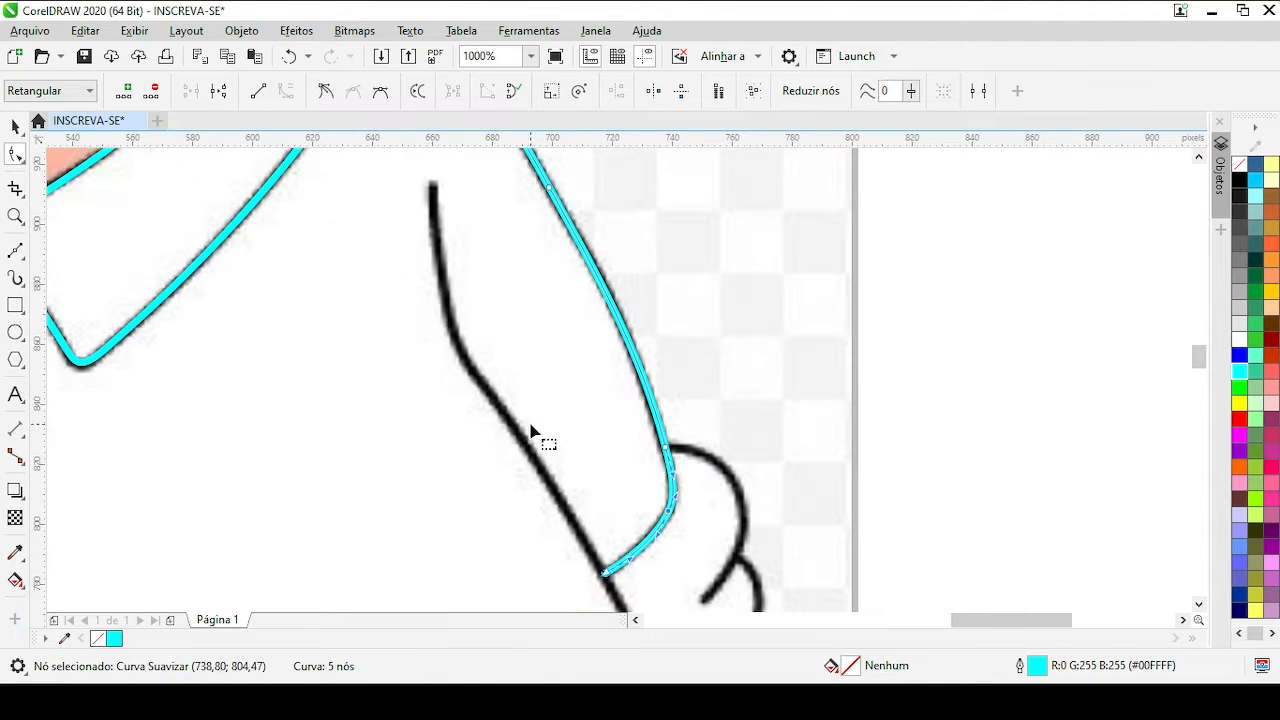
# Draw a four-node path from the right sleeve's inner crease down the shirt's side to the waist and along the belt top
pyautogui.scroll(-3, 609, 372)
pyautogui.scroll(3, 591, 362)
pyautogui.press('F5')
pyautogui.click(566, 330)
pyautogui.scroll(-1, 566, 332)
pyautogui.scroll(2, 575, 430)
pyautogui.click(667, 422)
pyautogui.scroll(-3, 669, 428)
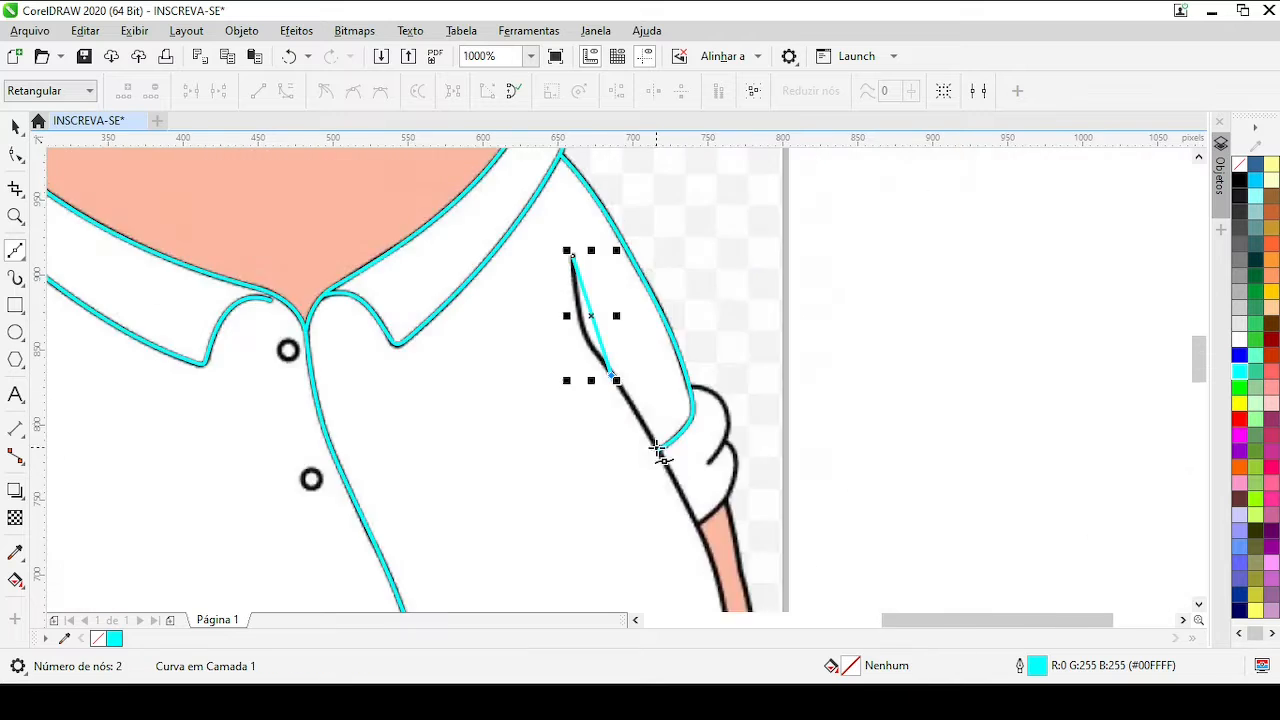
pyautogui.scroll(1, 668, 512)
pyautogui.scroll(1, 547, 492)
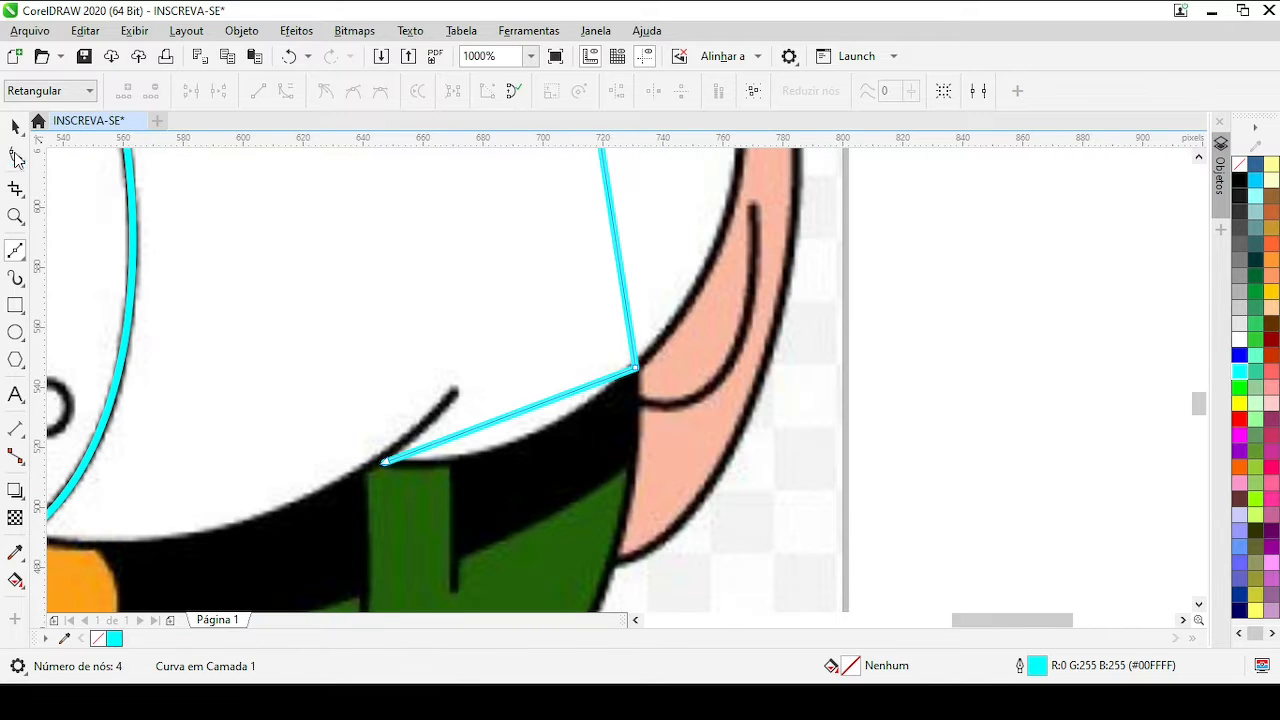
# Bend the path's belt-top segment and its upper sleeve-crease segment onto the black outline
pyautogui.moveTo(511, 413); pyautogui.dragTo(523, 440)
pyautogui.scroll(-2, 562, 340)
pyautogui.scroll(2, 609, 180)
pyautogui.moveTo(571, 346); pyautogui.dragTo(548, 357)
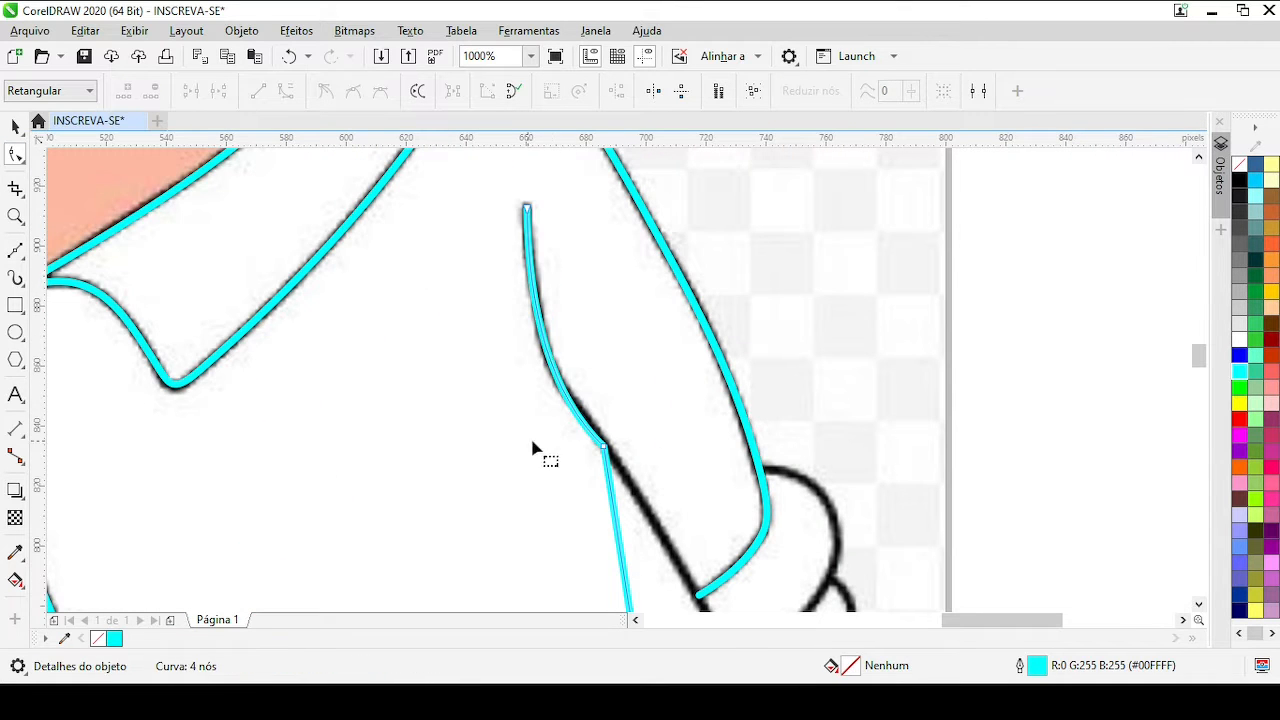
# Bend the long segment along the shirt's right side onto the black outline and add a node partway down beside the forearm
pyautogui.scroll(-1, 578, 396)
pyautogui.scroll(-1, 626, 371)
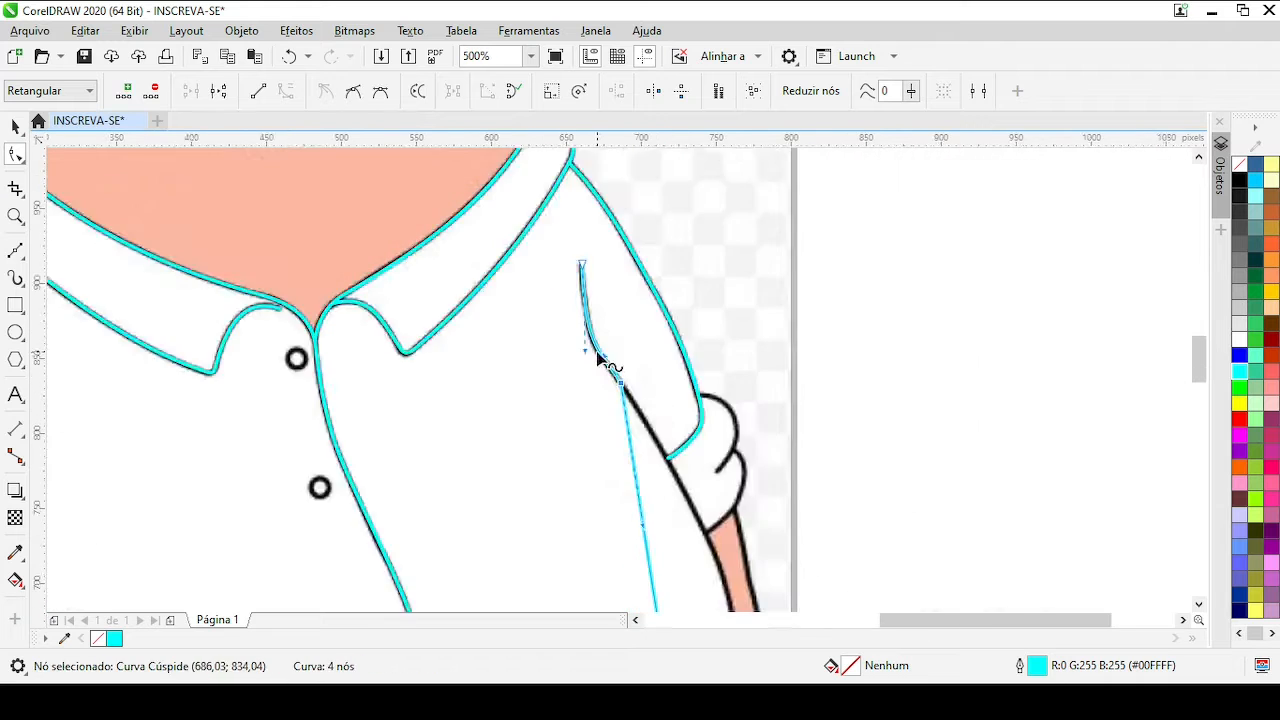
pyautogui.scroll(2, 603, 363)
pyautogui.scroll(-2, 600, 394)
pyautogui.scroll(1, 650, 445)
pyautogui.moveTo(622, 486); pyautogui.dragTo(697, 490)
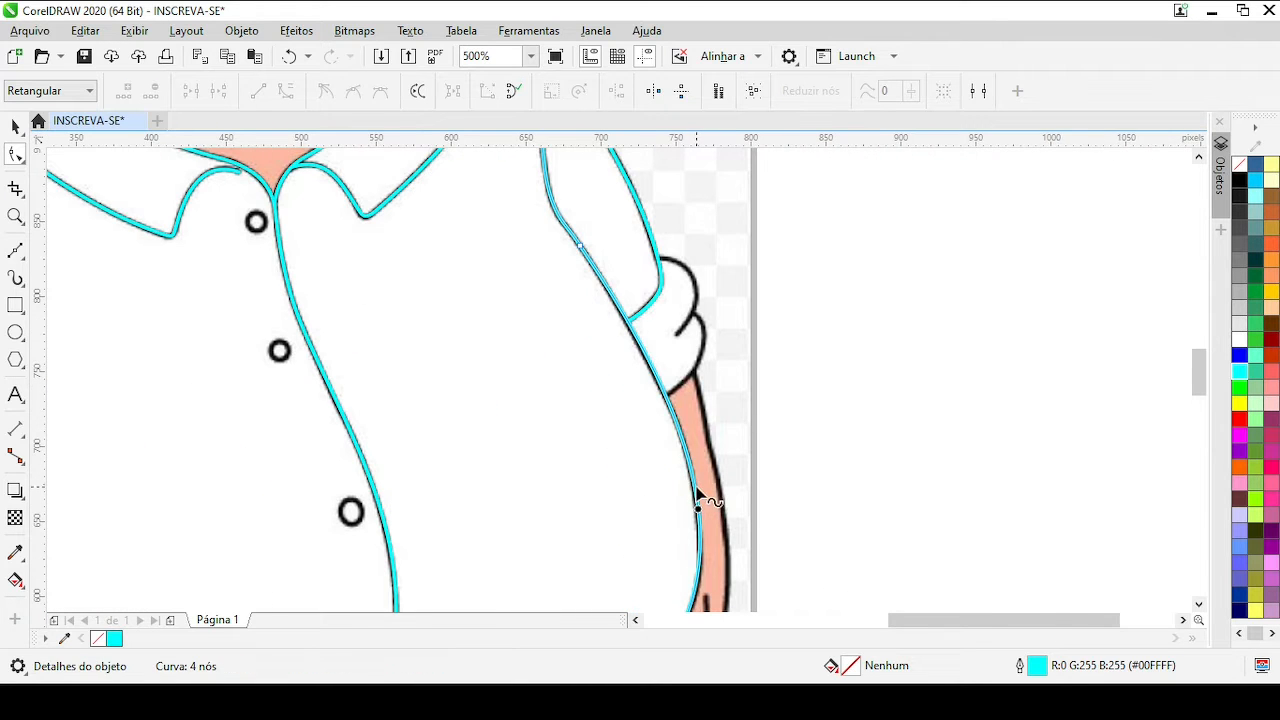
pyautogui.doubleClick(697, 487)
pyautogui.scroll(2, 697, 487)
pyautogui.scroll(-2, 617, 382)
pyautogui.scroll(1, 594, 266)
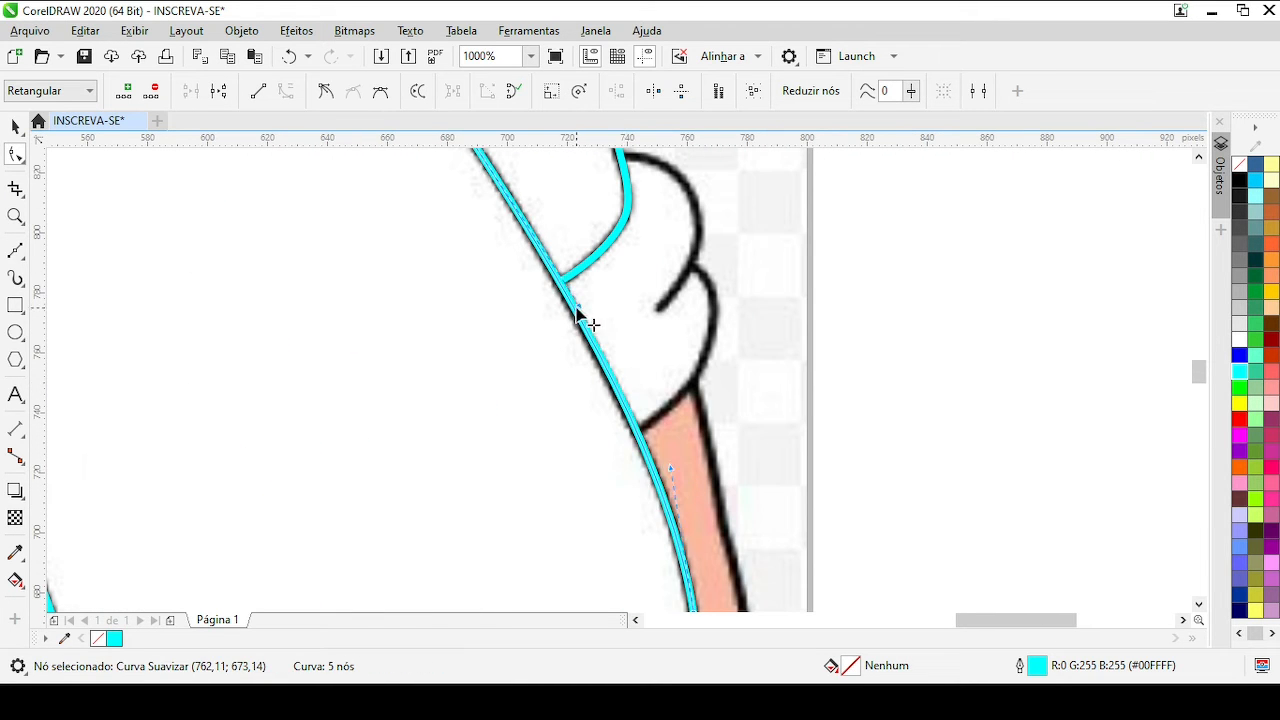
# Adjust the side curve's handles below the cuff, smooth the node at the sleeve crease and shift it onto the black line
pyautogui.moveTo(577, 308); pyautogui.dragTo(579, 311)
pyautogui.scroll(1, 519, 244)
pyautogui.scroll(-1, 705, 477)
pyautogui.moveTo(635, 393); pyautogui.dragTo(640, 397)
pyautogui.press('c')
pyautogui.scroll(2, 543, 228)
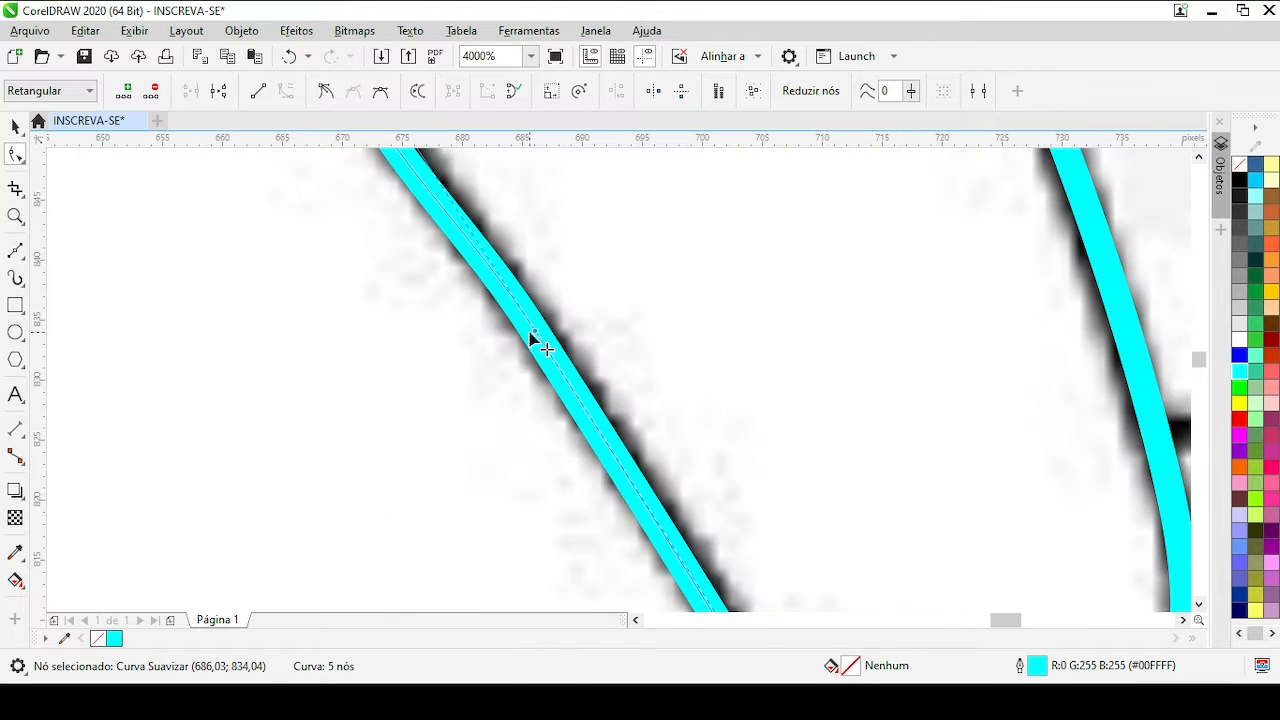
pyautogui.moveTo(532, 334); pyautogui.dragTo(542, 334)
# Smooth the side path's node at the belt's outer end and adjust its handles and position to follow the shirt hem
pyautogui.scroll(-2, 700, 575)
pyautogui.scroll(-2, 610, 340)
pyautogui.scroll(1, 620, 440)
pyautogui.click(641, 423)
pyautogui.press('c')
pyautogui.scroll(1, 584, 503)
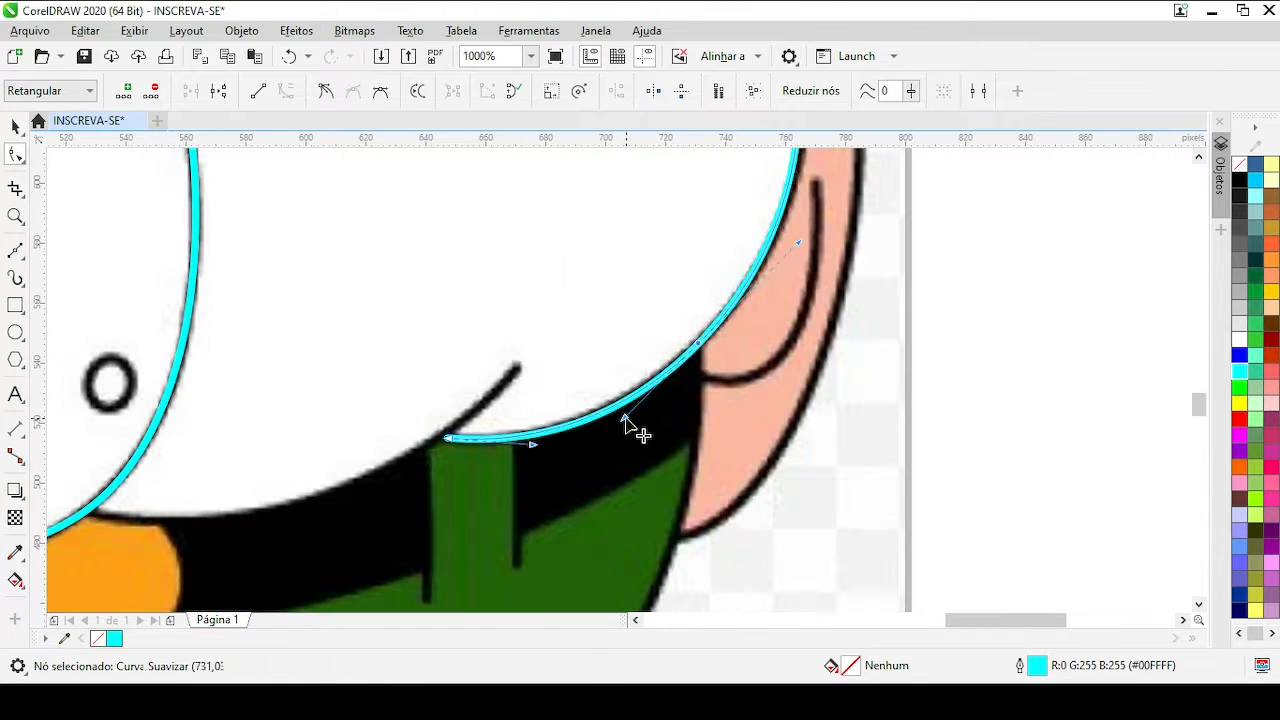
pyautogui.moveTo(625, 418); pyautogui.dragTo(626, 411)
pyautogui.moveTo(802, 244); pyautogui.dragTo(809, 246)
pyautogui.moveTo(698, 343); pyautogui.dragTo(694, 343)
pyautogui.scroll(-1, 694, 343)
pyautogui.scroll(1, 705, 277)
pyautogui.scroll(-2, 628, 293)
# Draw a two-node path from the shirt opening above the buckle to the right hem crease's tip and bend it onto the outline
pyautogui.scroll(1, 480, 430)
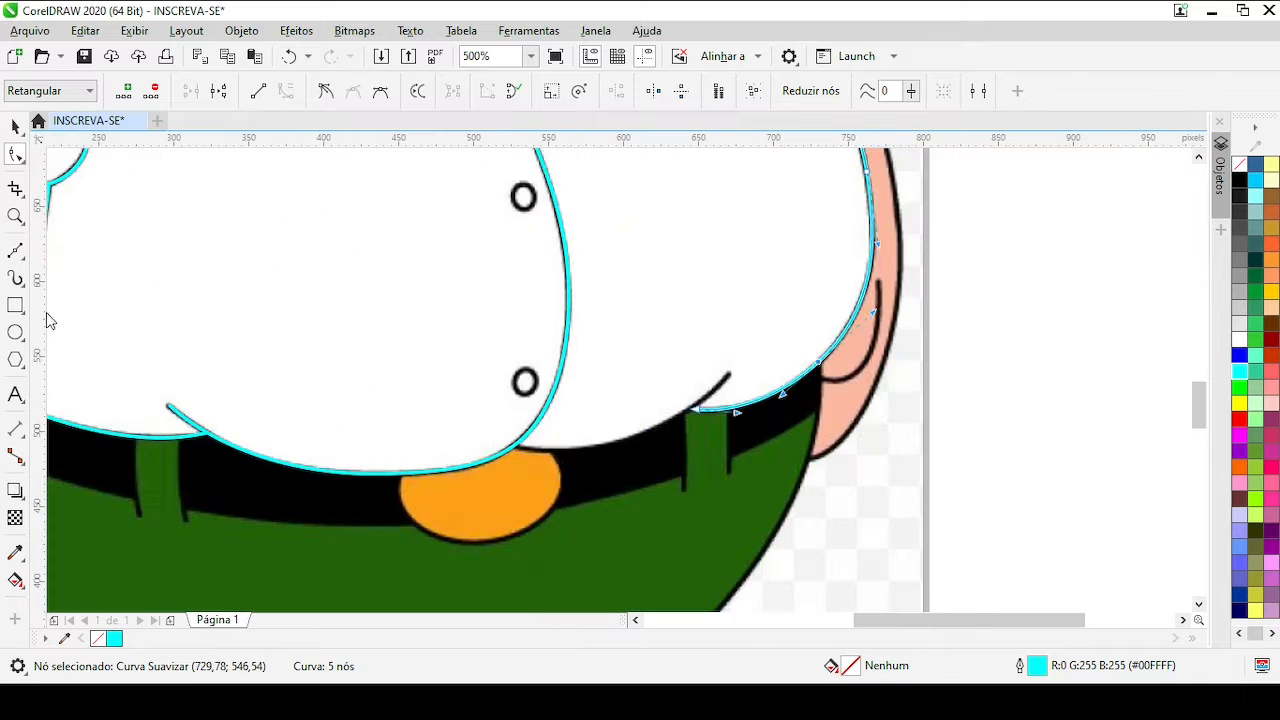
pyautogui.click(15, 251)
pyautogui.scroll(1, 507, 542)
pyautogui.click(520, 345)
pyautogui.click(953, 202)
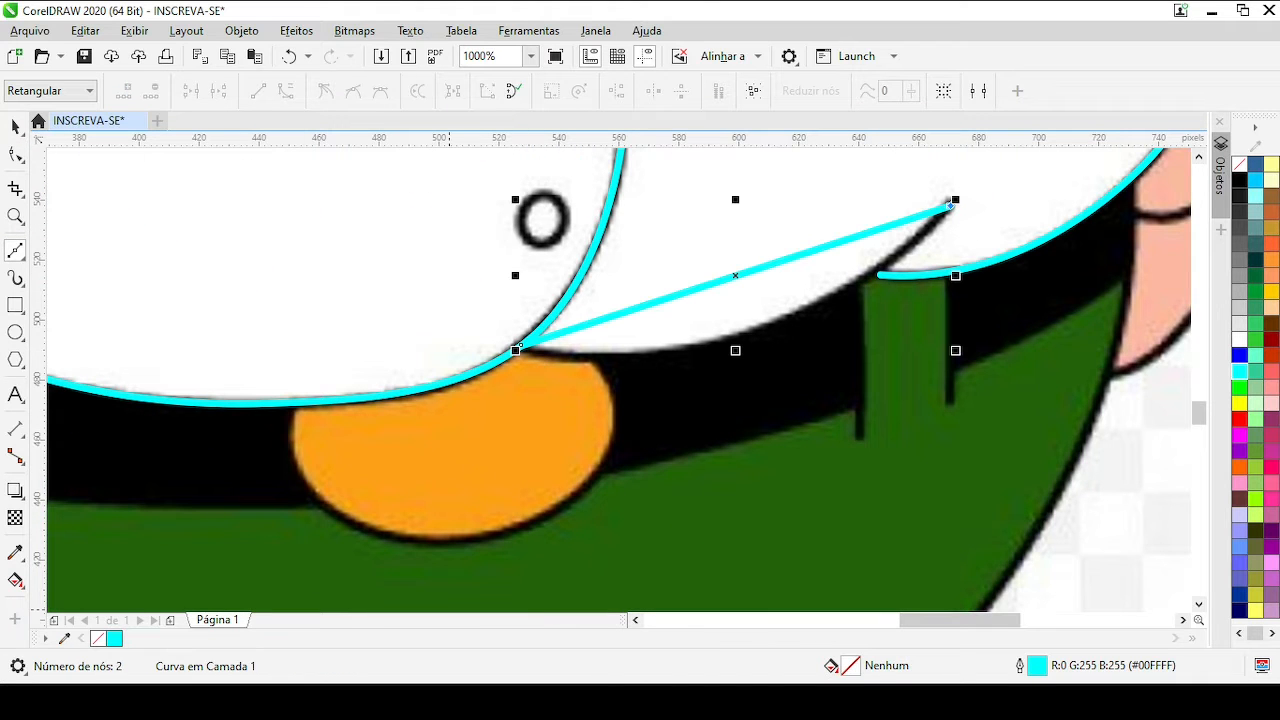
pyautogui.moveTo(750, 280); pyautogui.dragTo(696, 335)
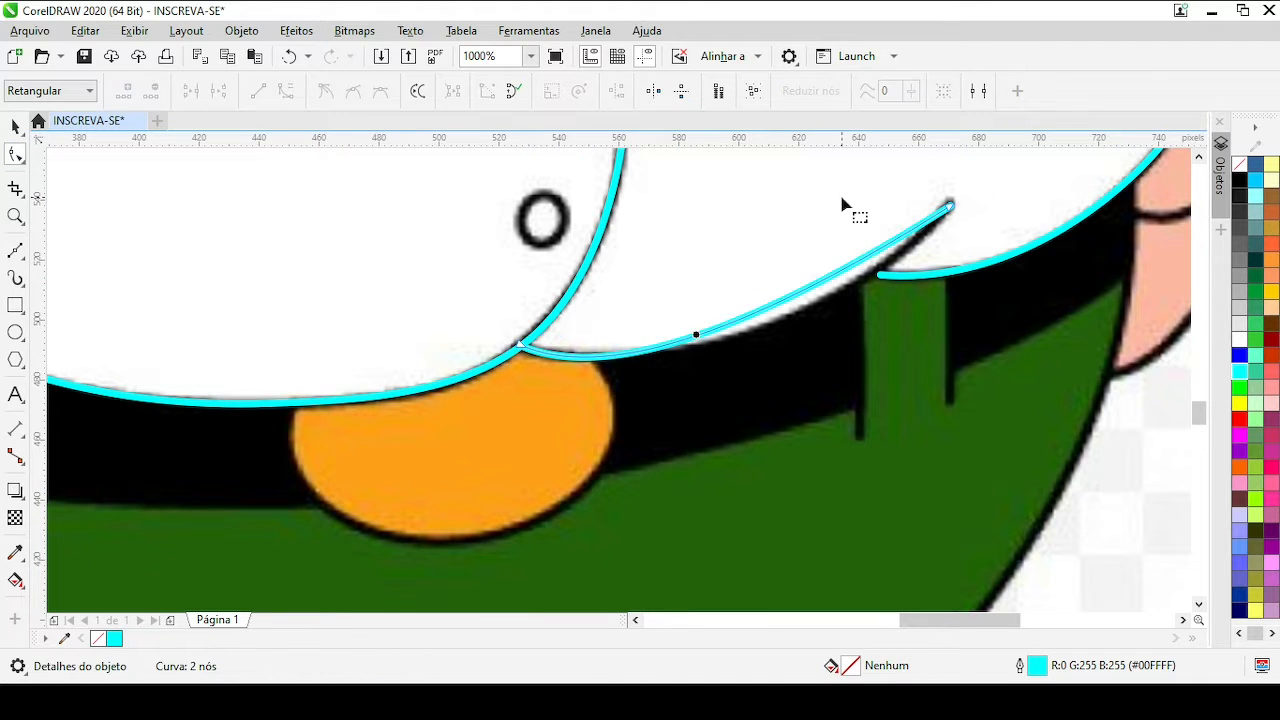
pyautogui.moveTo(811, 357); pyautogui.dragTo(813, 359)
# Move the side path's end node above the right belt loop so it meets the hem crease curve
pyautogui.scroll(1, 929, 278)
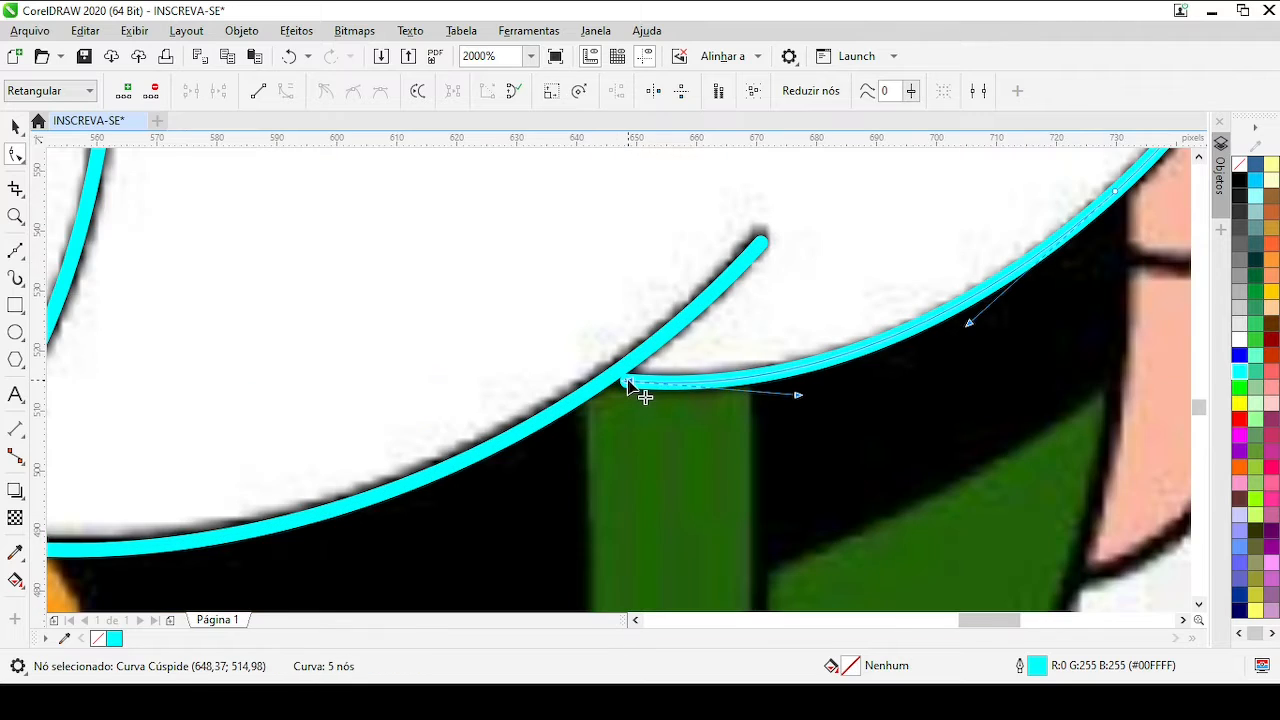
pyautogui.moveTo(628, 382); pyautogui.dragTo(595, 386)
pyautogui.scroll(-1, 777, 386)
pyautogui.scroll(1, 633, 386)
pyautogui.scroll(-2, 850, 220)
pyautogui.scroll(3, 613, 388)
pyautogui.click(613, 388)
pyautogui.scroll(-2, 630, 388)
pyautogui.scroll(2, 730, 284)
pyautogui.scroll(-2, 620, 381)
pyautogui.scroll(1, 598, 375)
# Draw a two-node path from the right sleeve's outer edge to the upper cuff fold's inner tip and bend it onto the outline
pyautogui.press('F5')
pyautogui.scroll(-1, 618, 384)
pyautogui.scroll(1, 634, 488)
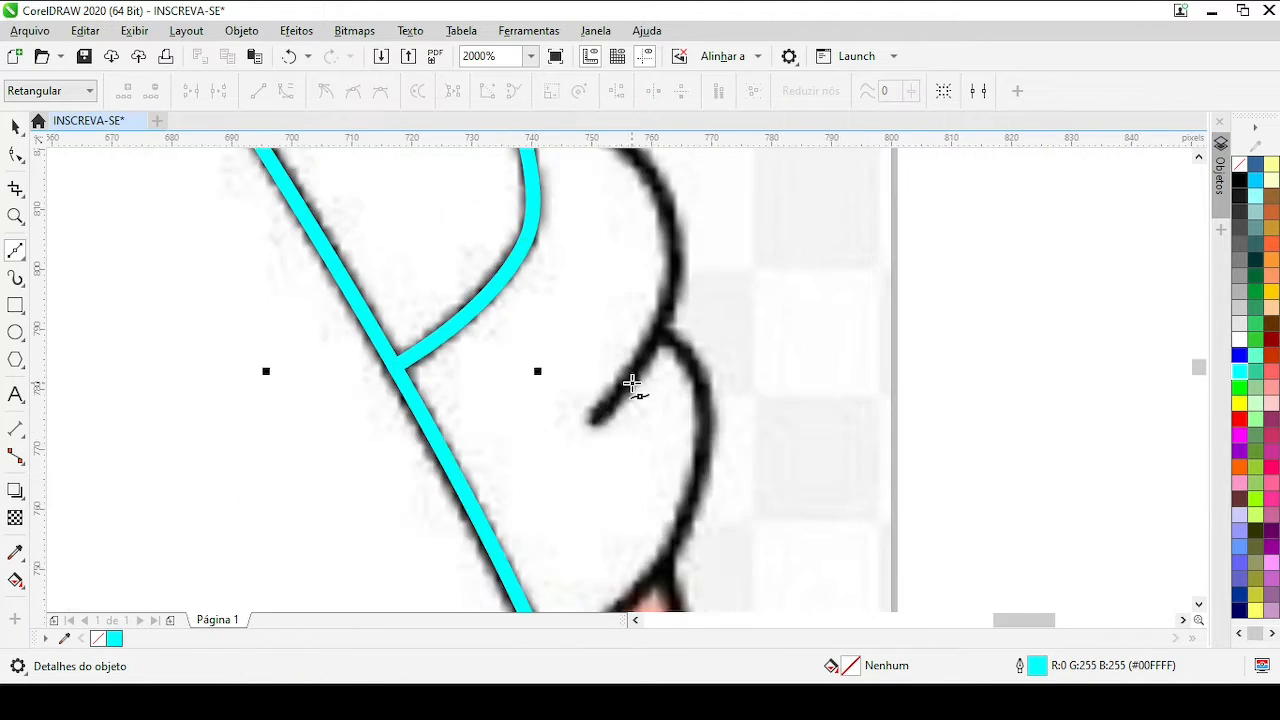
pyautogui.hotkey('ctrl', 'a')
pyautogui.click(15, 154)
pyautogui.click(562, 275)
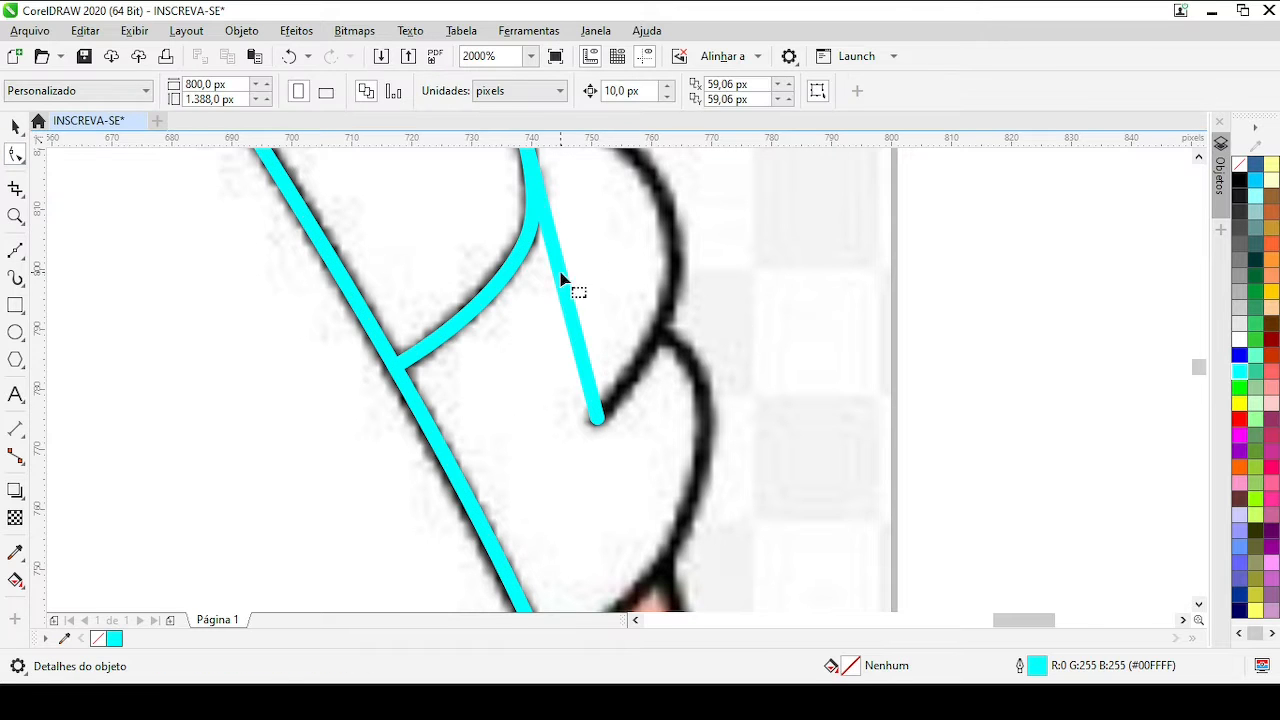
pyautogui.click(560, 275)
pyautogui.hotkey('ctrl', 'a')
pyautogui.click(295, 97)
pyautogui.scroll(1, 570, 400)
pyautogui.moveTo(560, 475); pyautogui.dragTo(632, 405)
pyautogui.scroll(-1, 600, 420)
pyautogui.scroll(1, 640, 510)
pyautogui.moveTo(529, 443); pyautogui.dragTo(625, 571)
pyautogui.moveTo(628, 330); pyautogui.dragTo(715, 348)
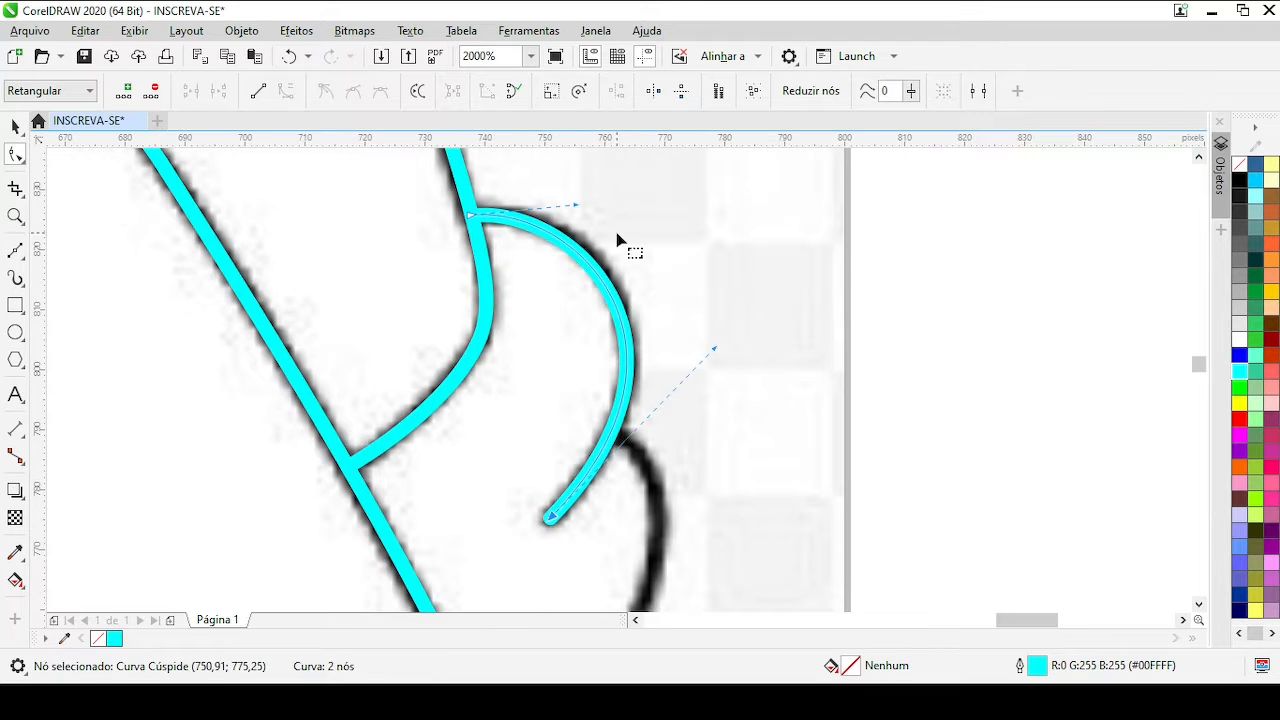
# Draw a two-node path from the upper cuff fold down to the shirt's side and bend it around the lower cuff fold
pyautogui.scroll(-1, 585, 203)
pyautogui.scroll(1, 622, 368)
pyautogui.click(15, 251)
pyautogui.click(575, 263)
pyautogui.click(466, 601)
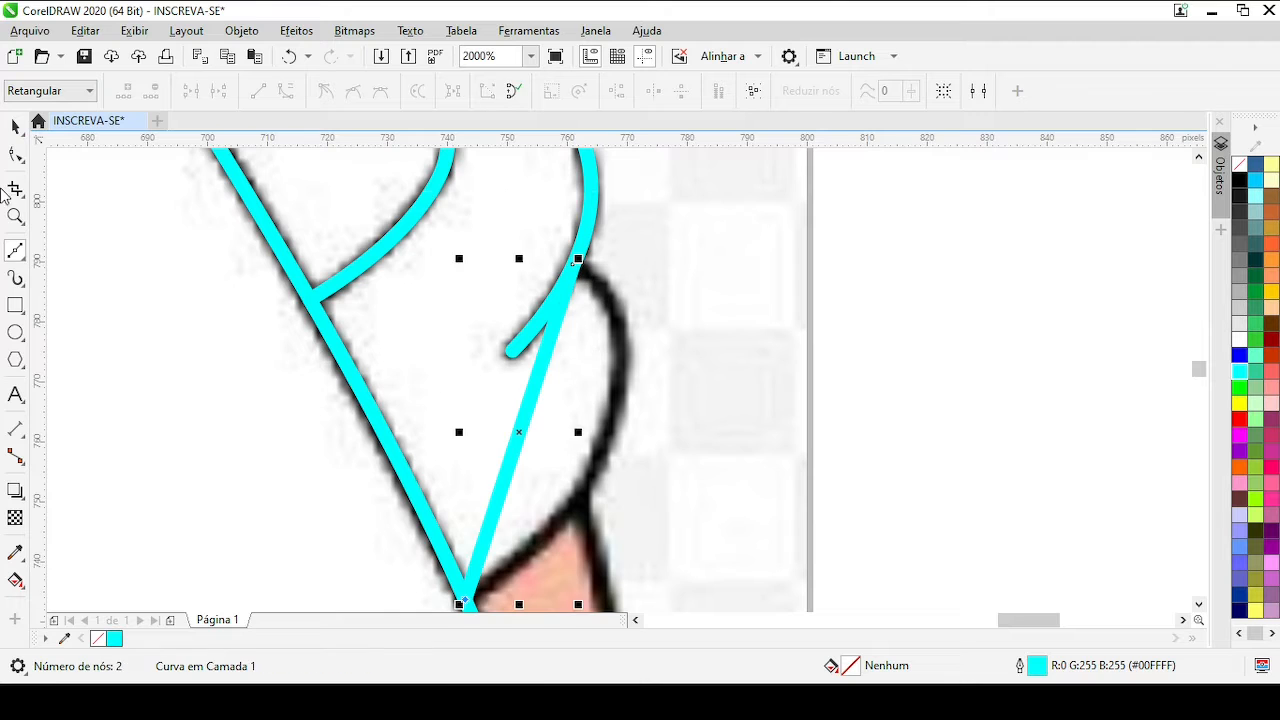
pyautogui.moveTo(509, 523); pyautogui.dragTo(626, 420)
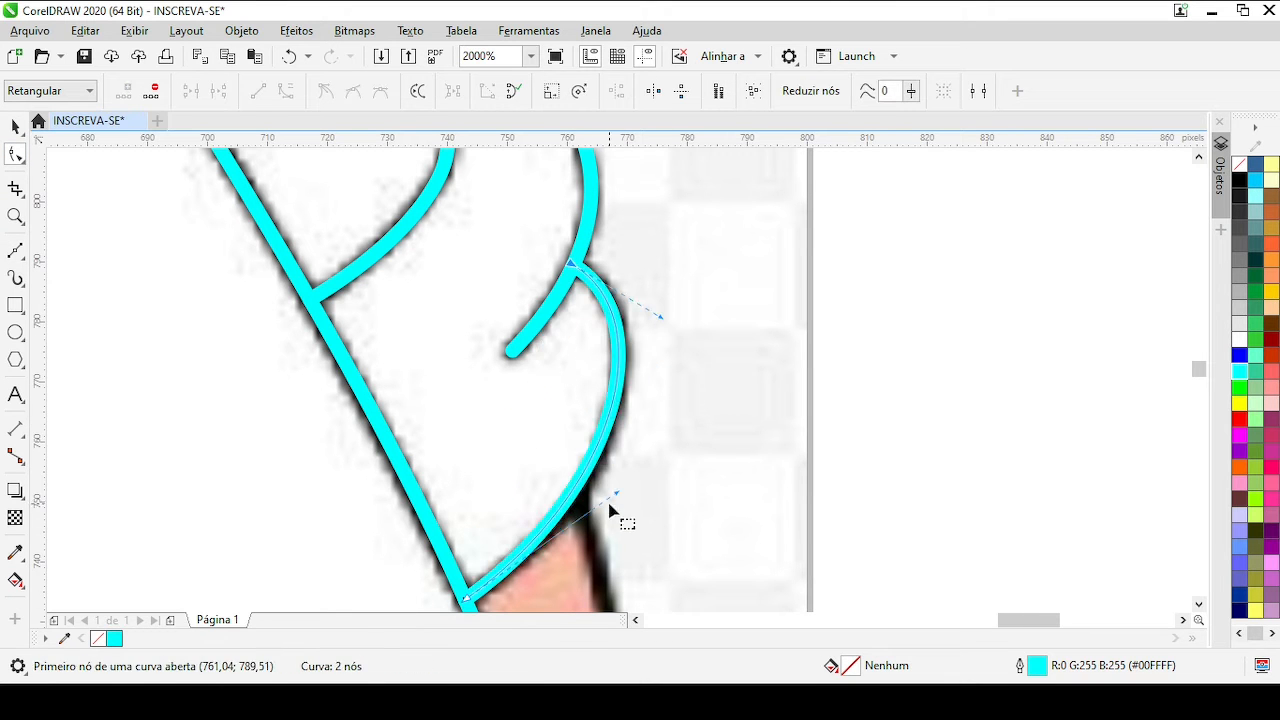
pyautogui.scroll(-2, 629, 434)
pyautogui.scroll(1, 609, 445)
pyautogui.scroll(-1, 640, 400)
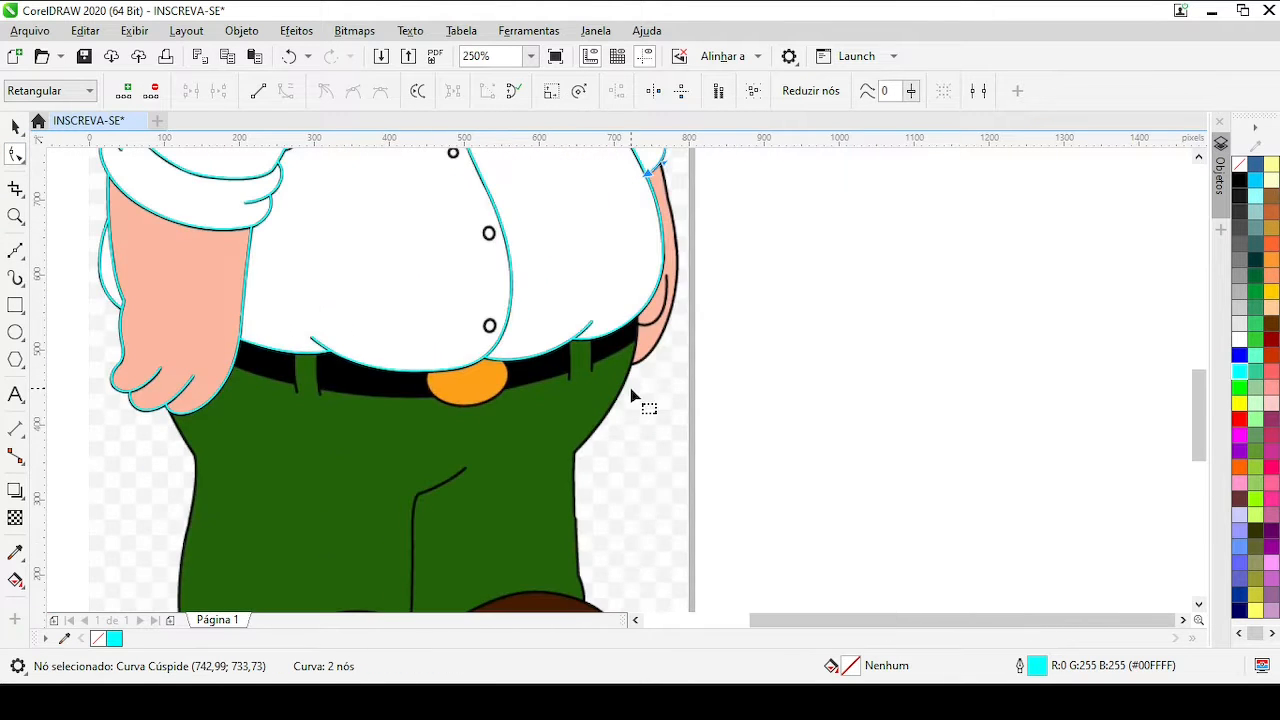
pyautogui.scroll(1, 634, 437)
pyautogui.scroll(1, 631, 435)
pyautogui.click(15, 251)
pyautogui.click(600, 272)
pyautogui.scroll(-2, 600, 280)
pyautogui.scroll(2, 600, 500)
pyautogui.click(577, 364)
pyautogui.scroll(-2, 622, 390)
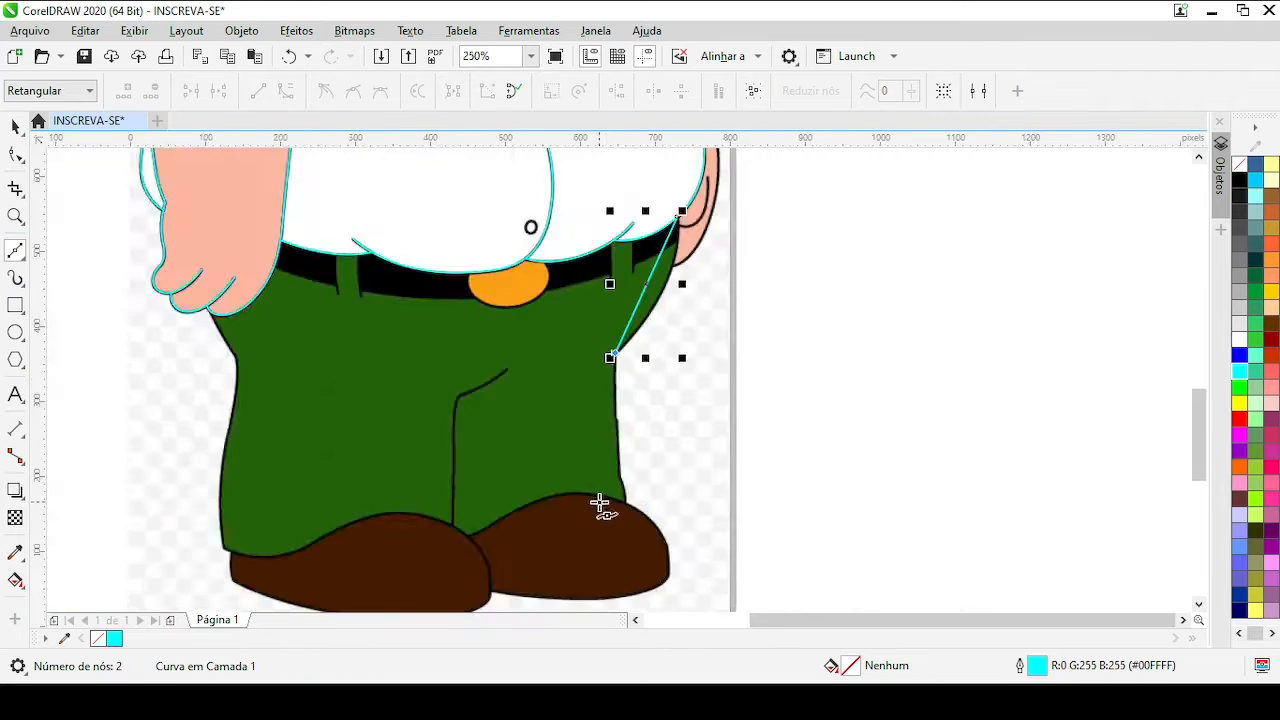
pyautogui.scroll(1, 612, 480)
pyautogui.scroll(2, 614, 360)
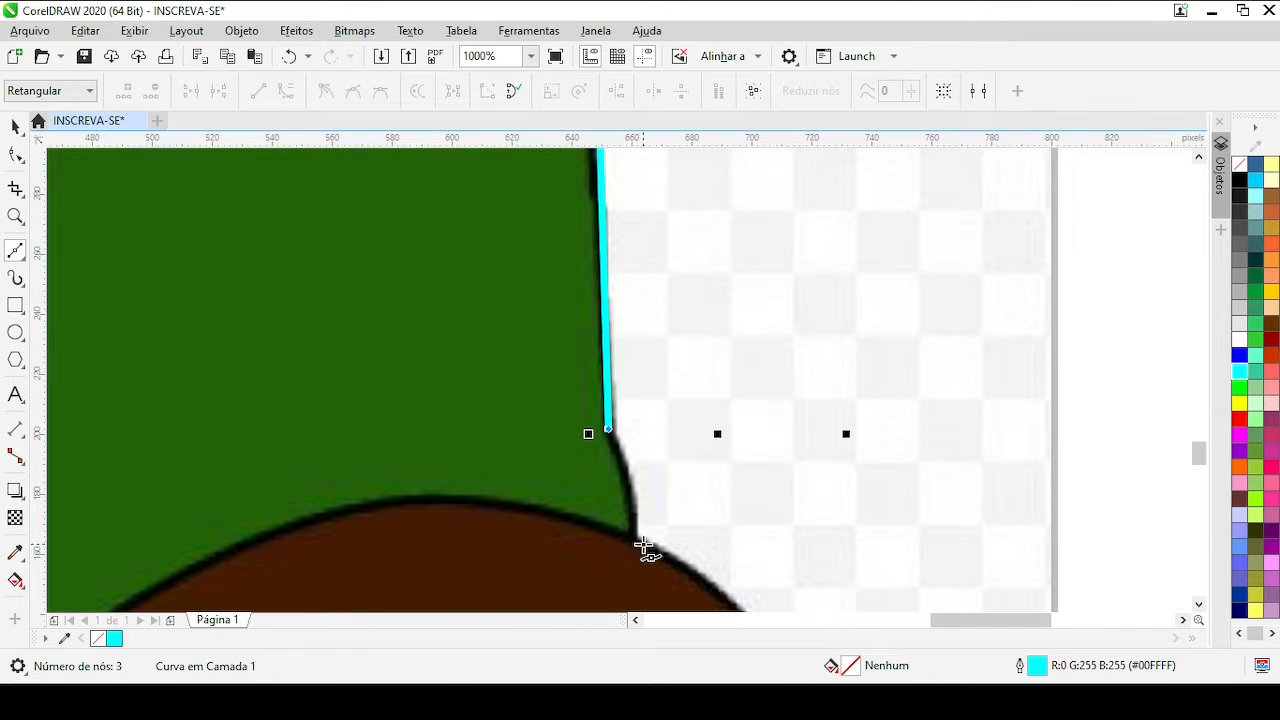
pyautogui.click(644, 547)
pyautogui.scroll(-4, 629, 387)
pyautogui.scroll(-2, 629, 374)
pyautogui.scroll(1, 620, 380)
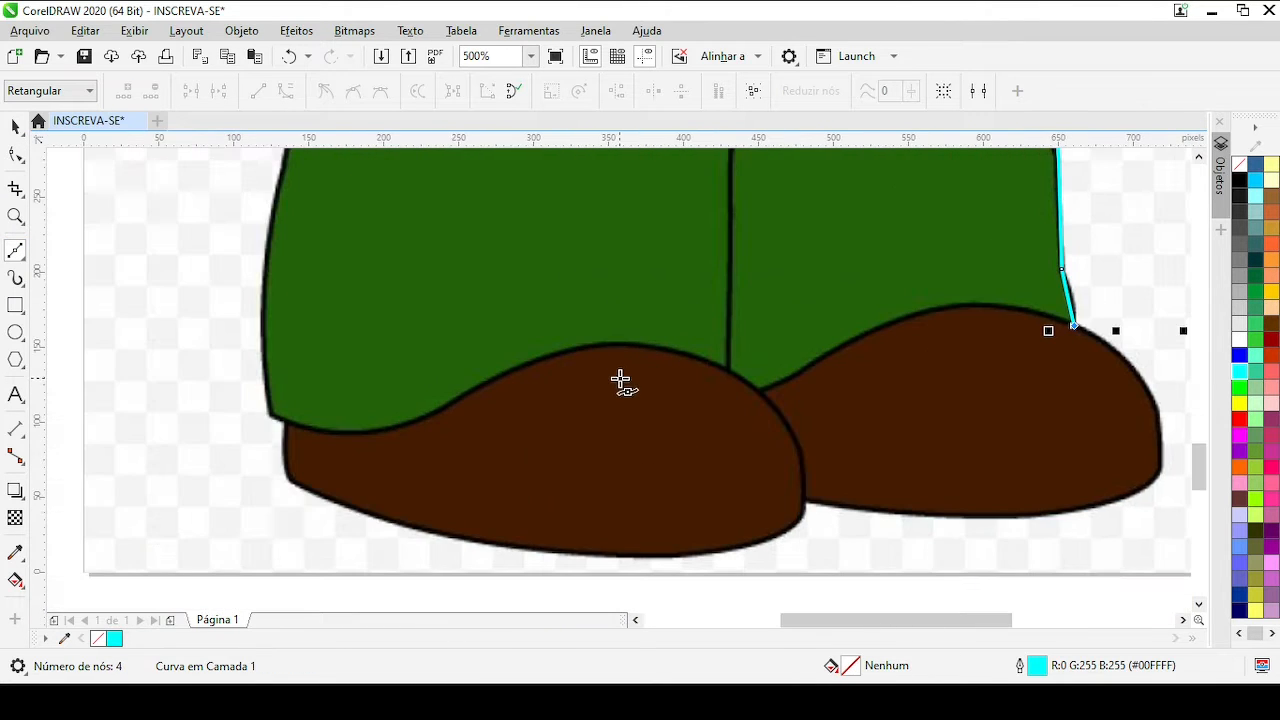
pyautogui.press('Delete')
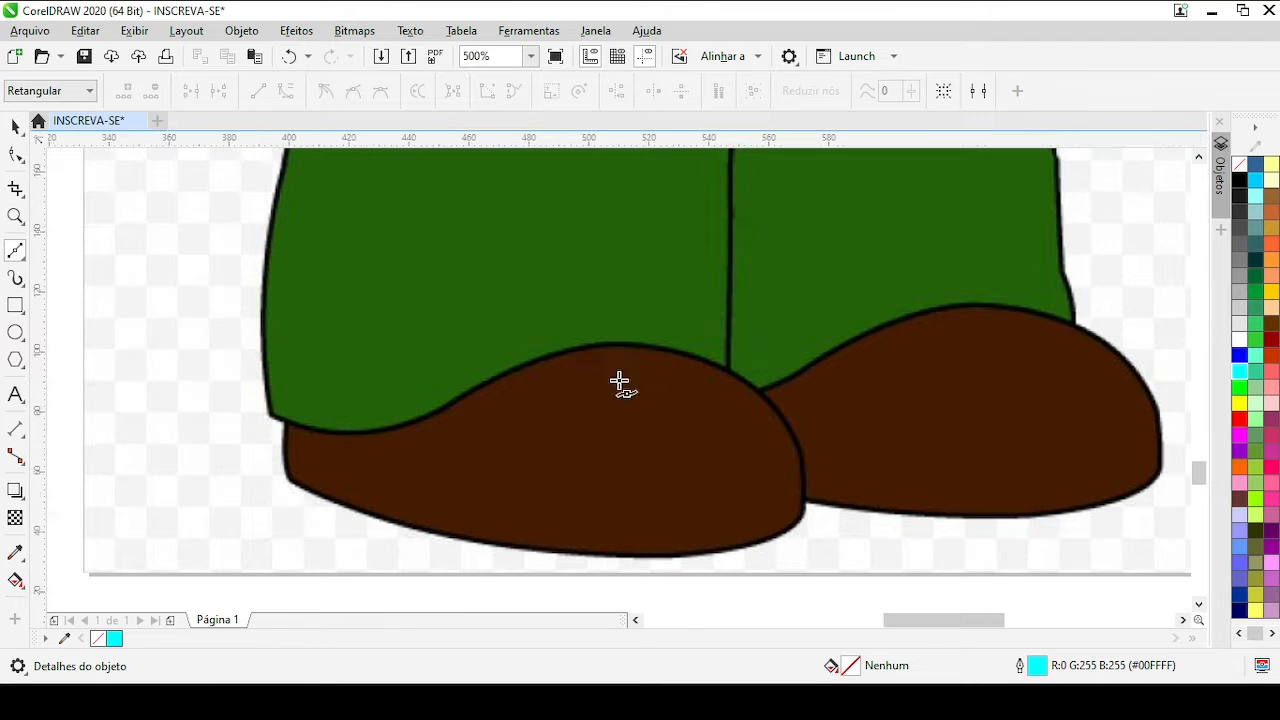
# Draw a closed seven-node path around the left brown shoe
pyautogui.scroll(-1, 610, 381)
pyautogui.scroll(2, 443, 388)
pyautogui.click(762, 421)
pyautogui.scroll(-1, 764, 418)
pyautogui.scroll(1, 790, 345)
pyautogui.click(845, 383)
pyautogui.scroll(-1, 901, 502)
pyautogui.scroll(1, 646, 440)
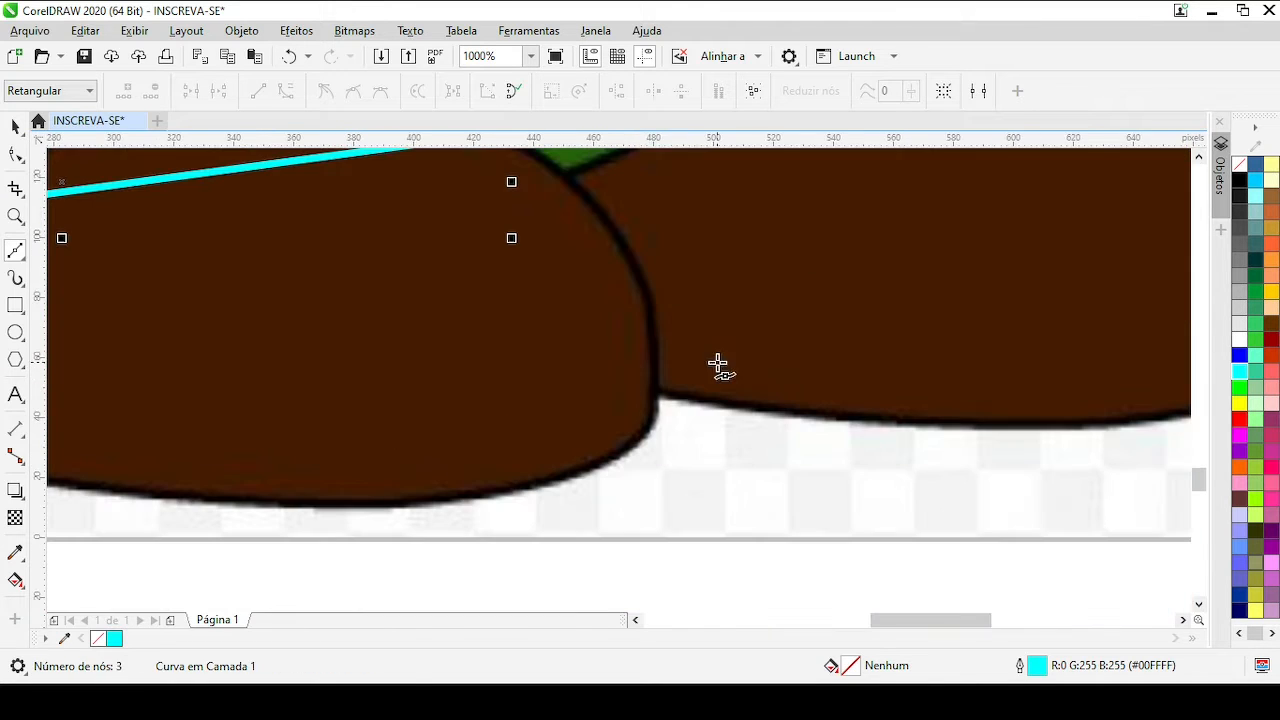
pyautogui.click(555, 483)
pyautogui.scroll(-2, 553, 480)
pyautogui.scroll(2, 454, 358)
pyautogui.click(611, 337)
pyautogui.click(601, 222)
# Convert the shoe path's segments to curves, bend its top two along the trouser hem and smooth the node between them
pyautogui.press('F10')
pyautogui.hotkey('ctrl', 'a')
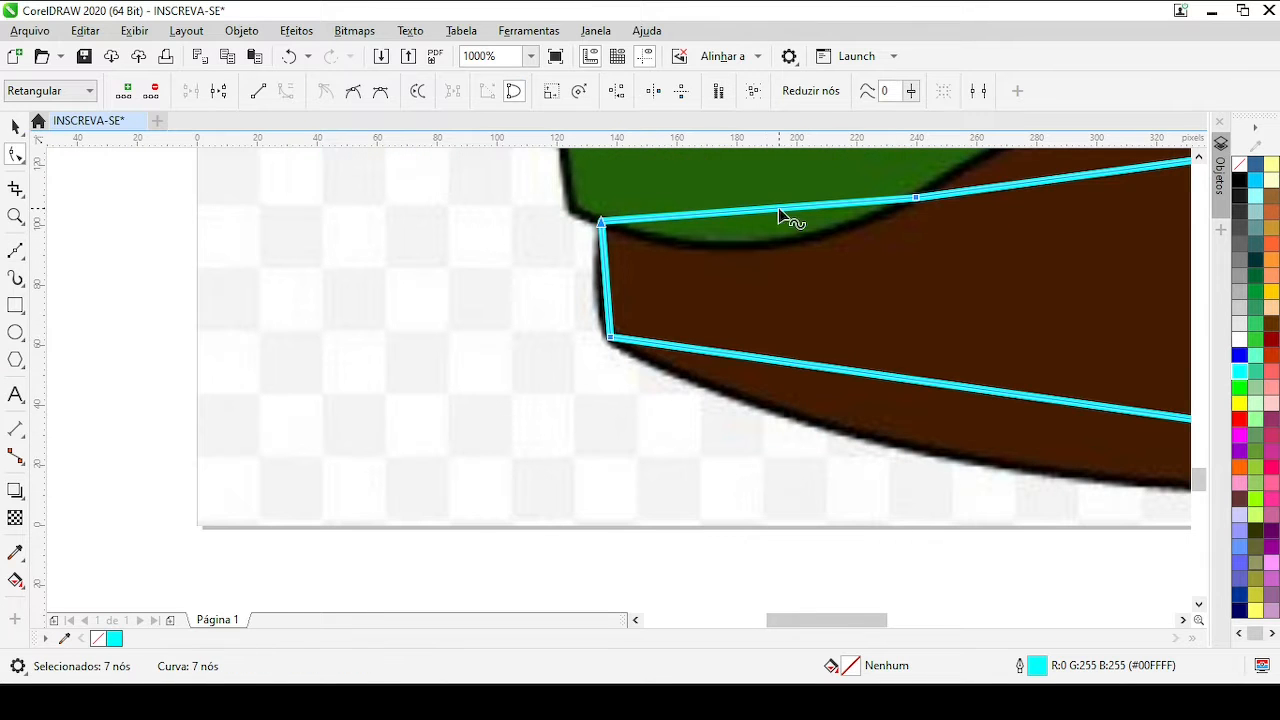
pyautogui.moveTo(780, 215); pyautogui.dragTo(860, 258)
pyautogui.scroll(-1, 689, 262)
pyautogui.scroll(1, 896, 276)
pyautogui.moveTo(635, 477); pyautogui.dragTo(614, 395)
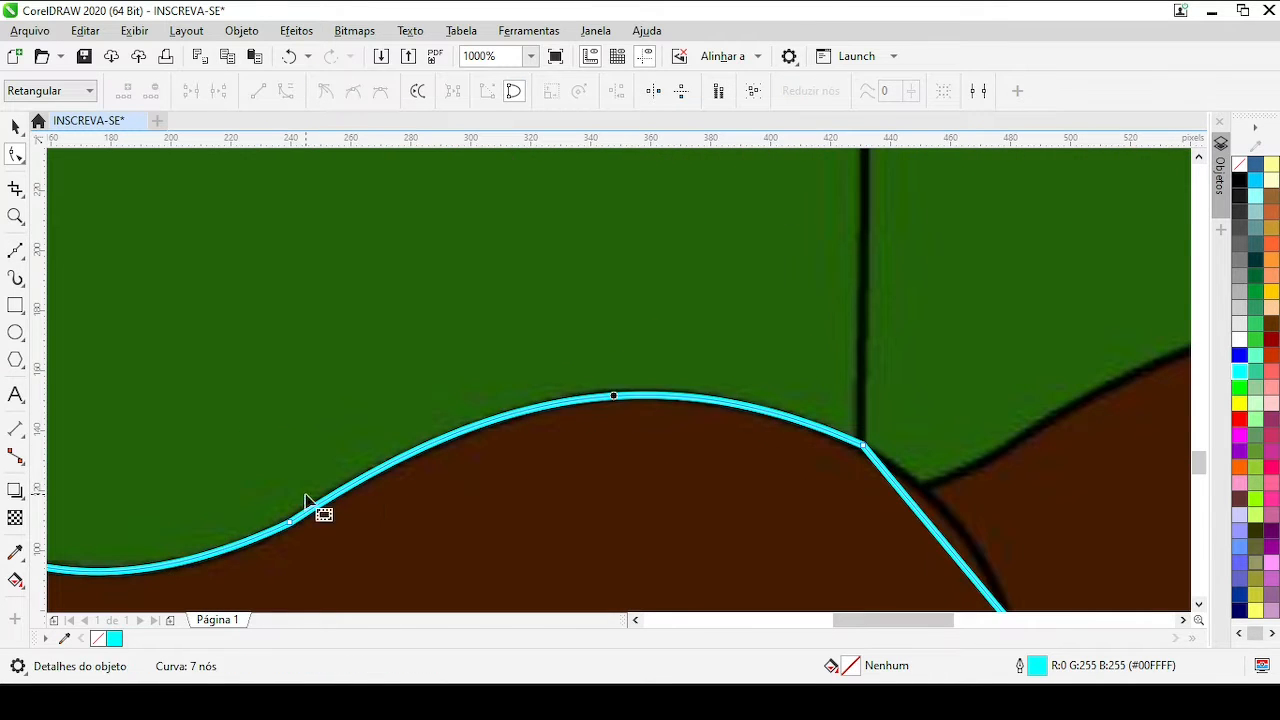
pyautogui.click(291, 520)
pyautogui.press('c')
pyautogui.moveTo(168, 580); pyautogui.dragTo(184, 577)
# Add a node on the rising part of the shoe's top curve
pyautogui.scroll(-2, 184, 577)
pyautogui.scroll(1, 701, 345)
pyautogui.scroll(1, 637, 381)
pyautogui.doubleClick(639, 362)
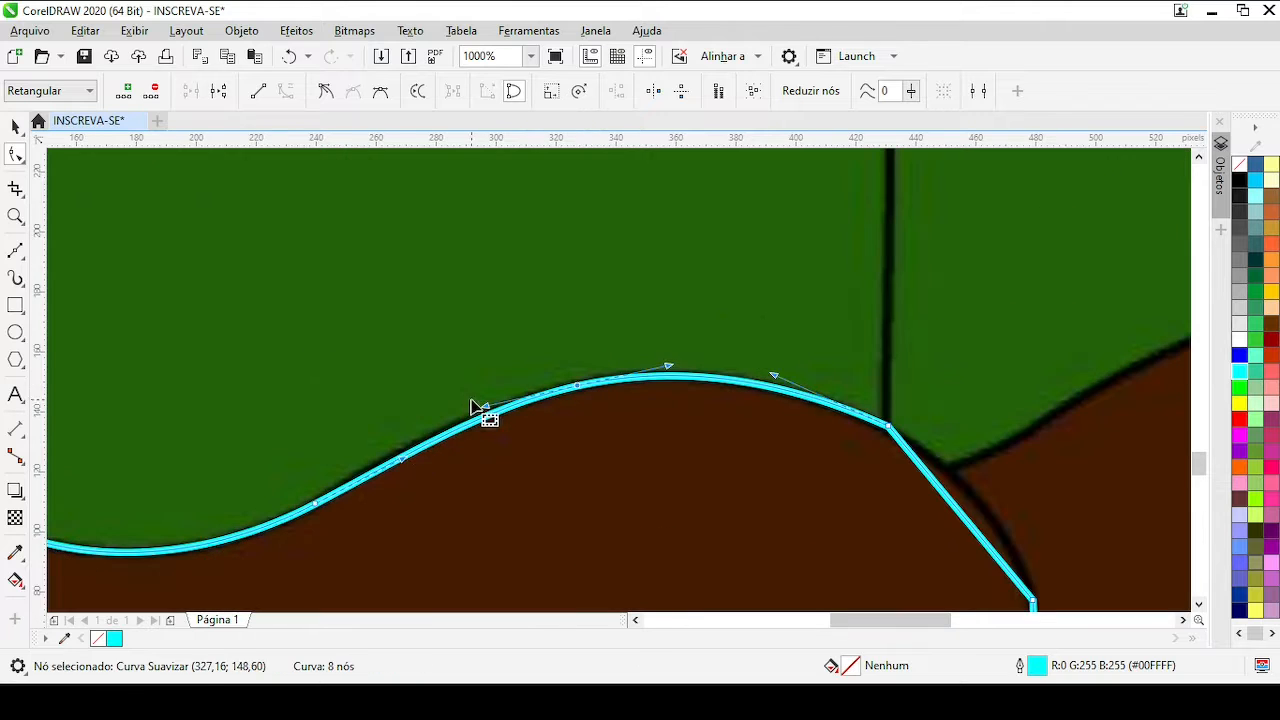
# Bend the shoe's upper front segment onto the outline and smooth the node where it meets the trouser seam
pyautogui.scroll(-1, 932, 499)
pyautogui.scroll(1, 636, 381)
pyautogui.moveTo(617, 394); pyautogui.dragTo(638, 381)
pyautogui.click(542, 304)
pyautogui.press('c')
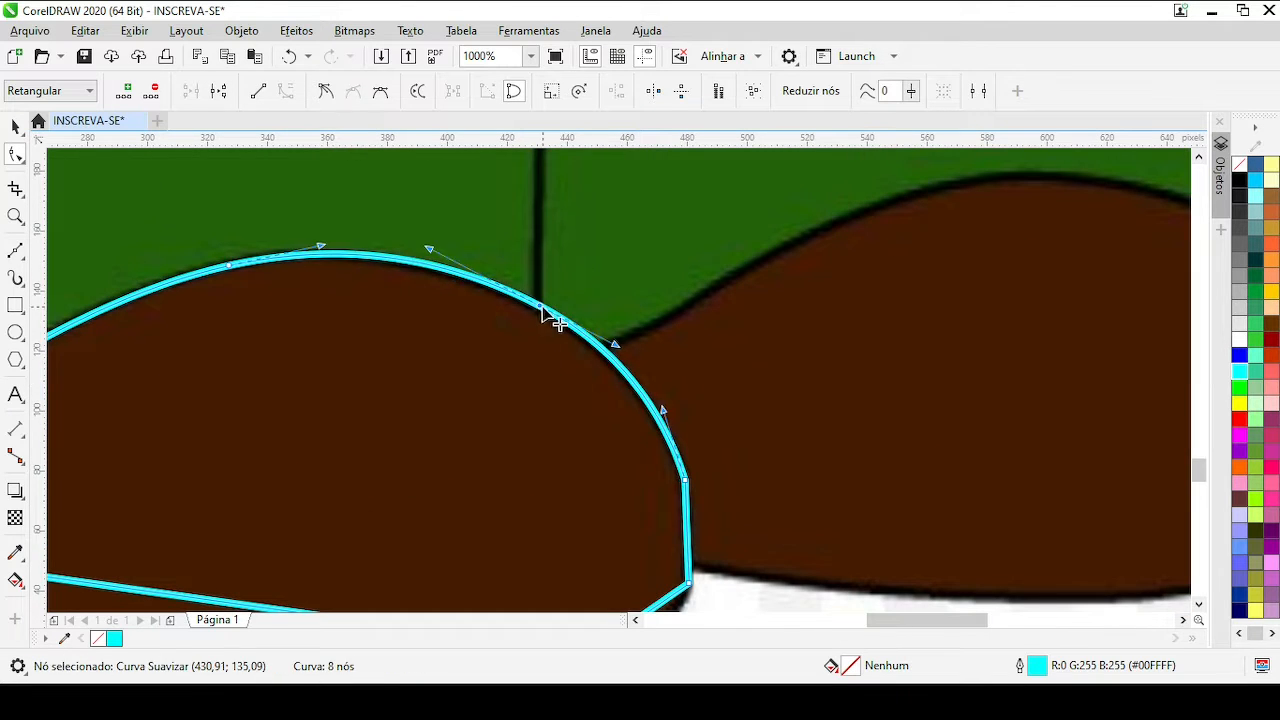
pyautogui.moveTo(544, 305); pyautogui.dragTo(540, 307)
# Bend the short segment at the left shoe's toe onto the black outline
pyautogui.scroll(1, 657, 550)
pyautogui.scroll(-1, 655, 366)
pyautogui.moveTo(626, 374); pyautogui.dragTo(631, 372)
# Try to smooth two nodes at the shoe's toe together, and undo the change
pyautogui.press('c')
pyautogui.moveTo(560, 274); pyautogui.dragTo(652, 446)
pyautogui.press('c')
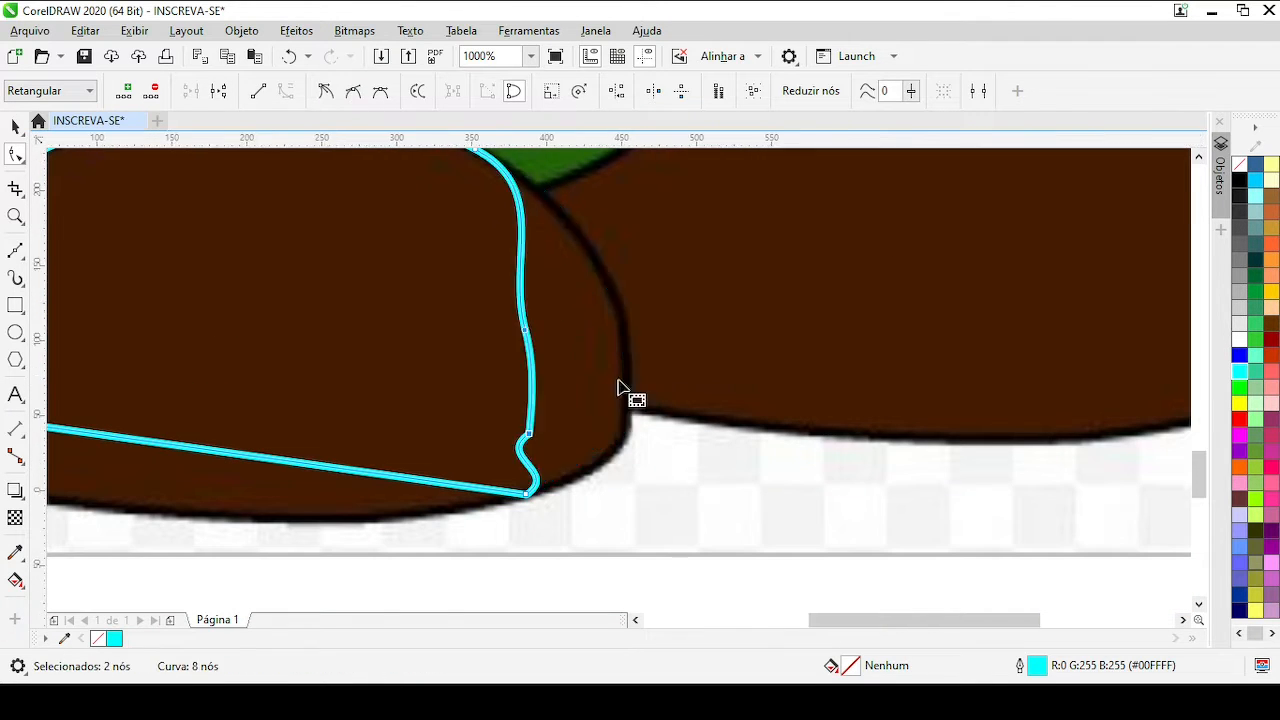
pyautogui.hotkey('ctrl', 'z')
pyautogui.scroll(-1, 621, 384)
pyautogui.scroll(1, 633, 380)
pyautogui.scroll(1, 620, 399)
pyautogui.moveTo(617, 370); pyautogui.dragTo(653, 399)
pyautogui.scroll(-1, 607, 340)
pyautogui.hotkey('ctrl', 'z')
pyautogui.hotkey('ctrl', 'z')
pyautogui.hotkey('ctrl', 'z')
# Smooth the nodes at the shoe's toe one at a time and nudge the lower one horizontally onto the outline
pyautogui.scroll(1, 611, 405)
pyautogui.scroll(1, 544, 518)
pyautogui.scroll(-1, 636, 389)
pyautogui.scroll(-1, 699, 325)
pyautogui.click(627, 379)
pyautogui.scroll(1, 628, 377)
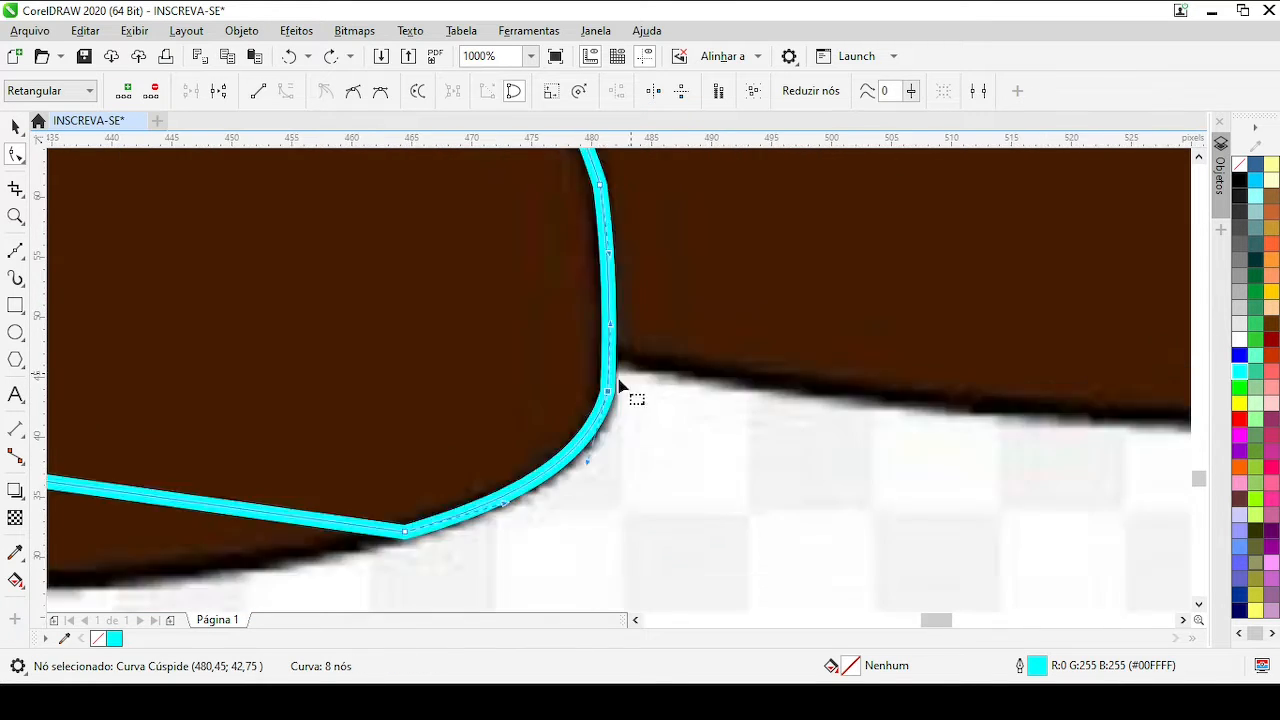
pyautogui.scroll(-1, 614, 366)
pyautogui.scroll(1, 613, 362)
pyautogui.click(619, 231)
pyautogui.scroll(-1, 628, 386)
pyautogui.scroll(1, 620, 383)
pyautogui.click(616, 381)
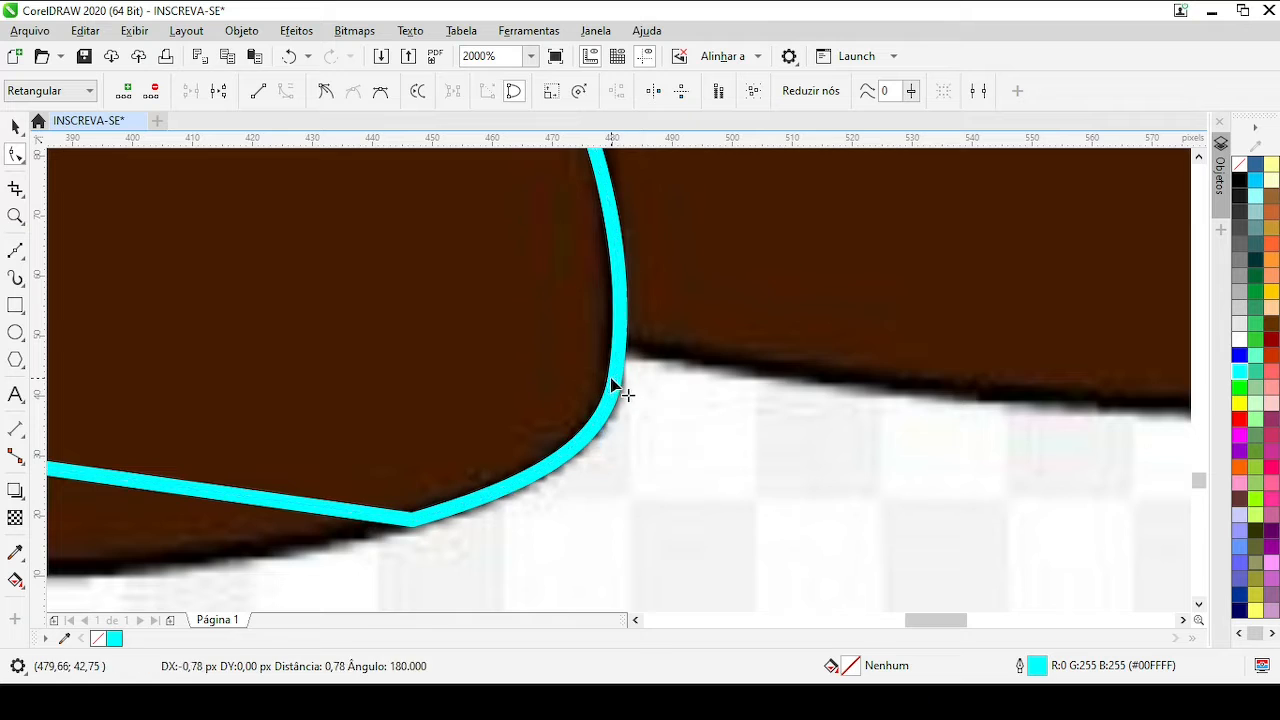
# Bend the shoe's long sole segment onto the outline and add a node along it to refine the fit
pyautogui.scroll(-2, 611, 380)
pyautogui.scroll(1, 525, 405)
pyautogui.moveTo(564, 323); pyautogui.dragTo(480, 384)
pyautogui.moveTo(804, 411); pyautogui.dragTo(820, 426)
pyautogui.click(998, 385)
# Bend the shoe's heel segment onto the outline and add a node on it just above the lower heel corner
pyautogui.scroll(-2, 994, 417)
pyautogui.scroll(2, 369, 338)
pyautogui.click(699, 387)
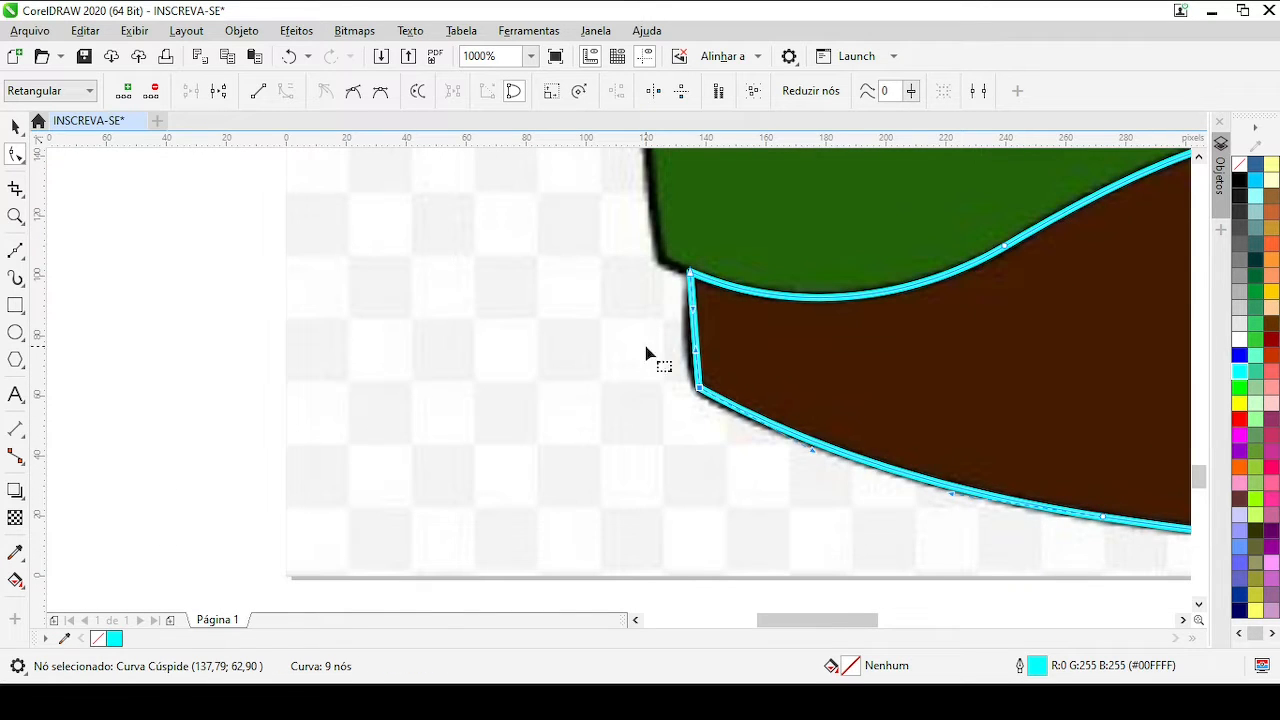
pyautogui.scroll(1, 646, 353)
pyautogui.doubleClick(616, 401)
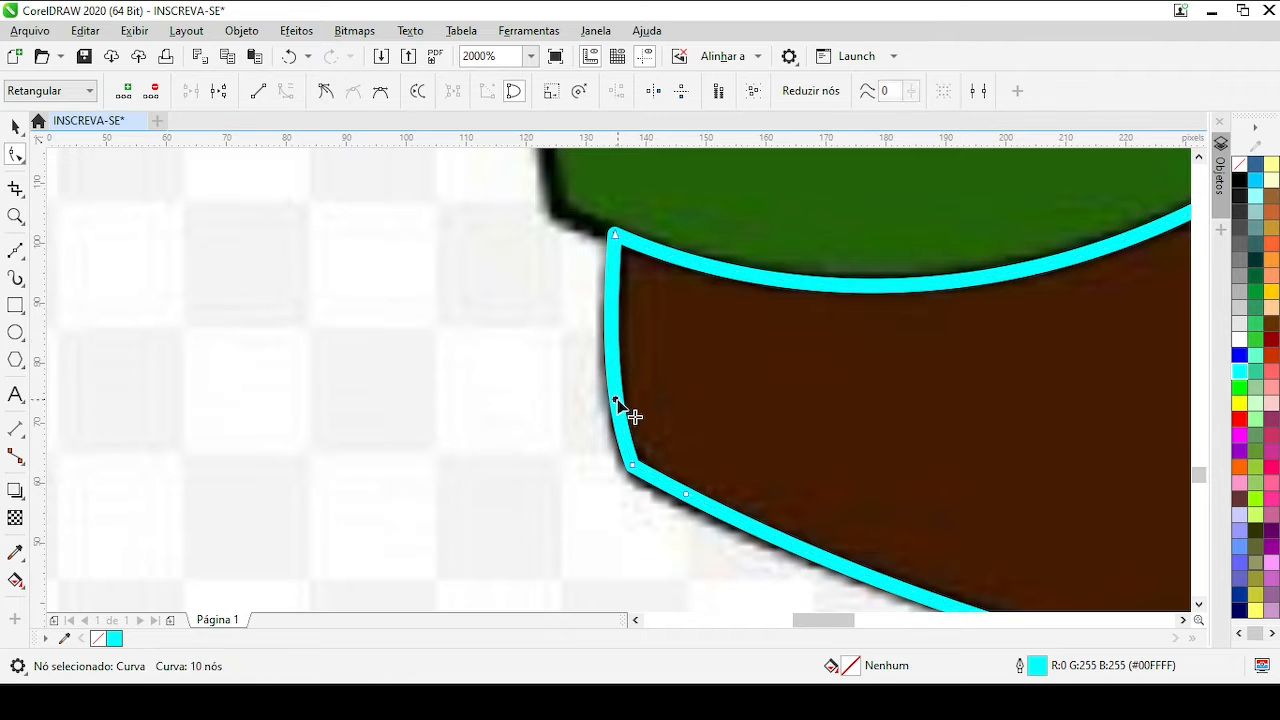
# Round the shoe's lower heel corner by smoothing the sole node beside it and adjusting the corner curve's handle
pyautogui.scroll(-1, 705, 500)
pyautogui.scroll(1, 635, 370)
pyautogui.click(568, 399)
pyautogui.moveTo(509, 369); pyautogui.dragTo(514, 372)
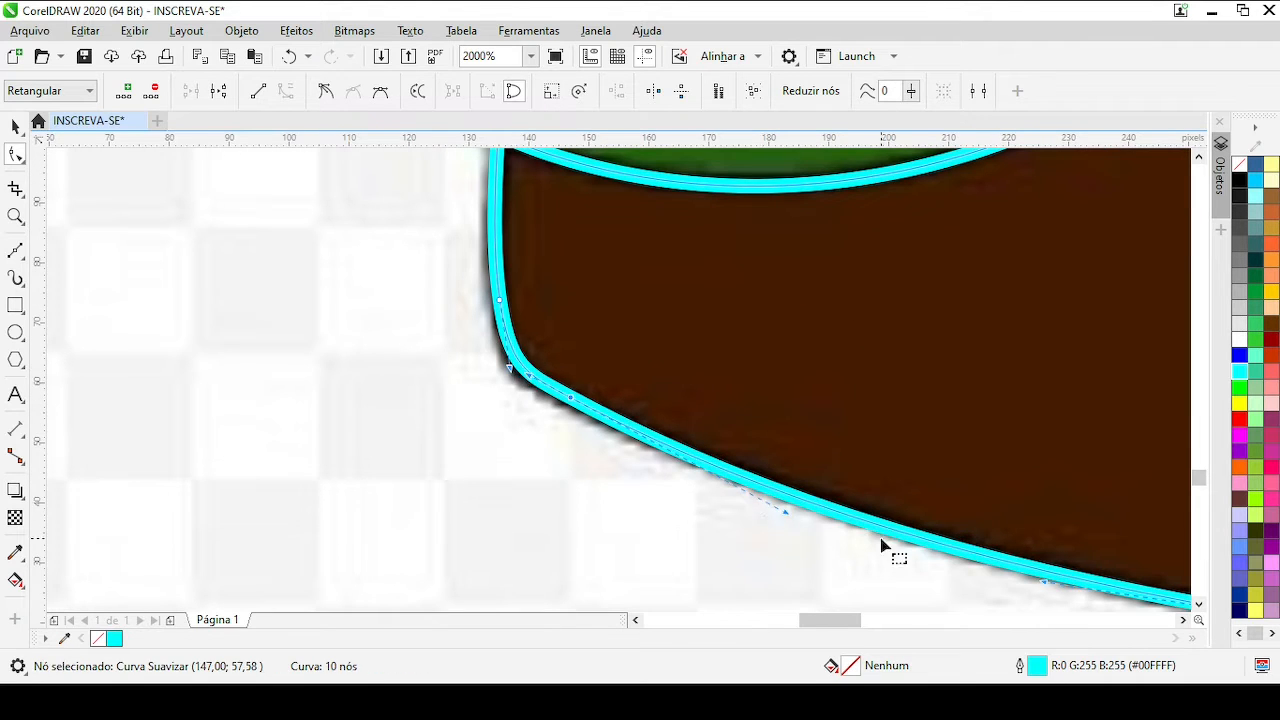
# Nudge the sole node beside the first shoe's lower heel corner closer to the outline
pyautogui.scroll(-1, 1030, 578)
pyautogui.click(585, 364)
pyautogui.scroll(1, 342, 276)
pyautogui.click(696, 404)
pyautogui.scroll(-2, 614, 395)
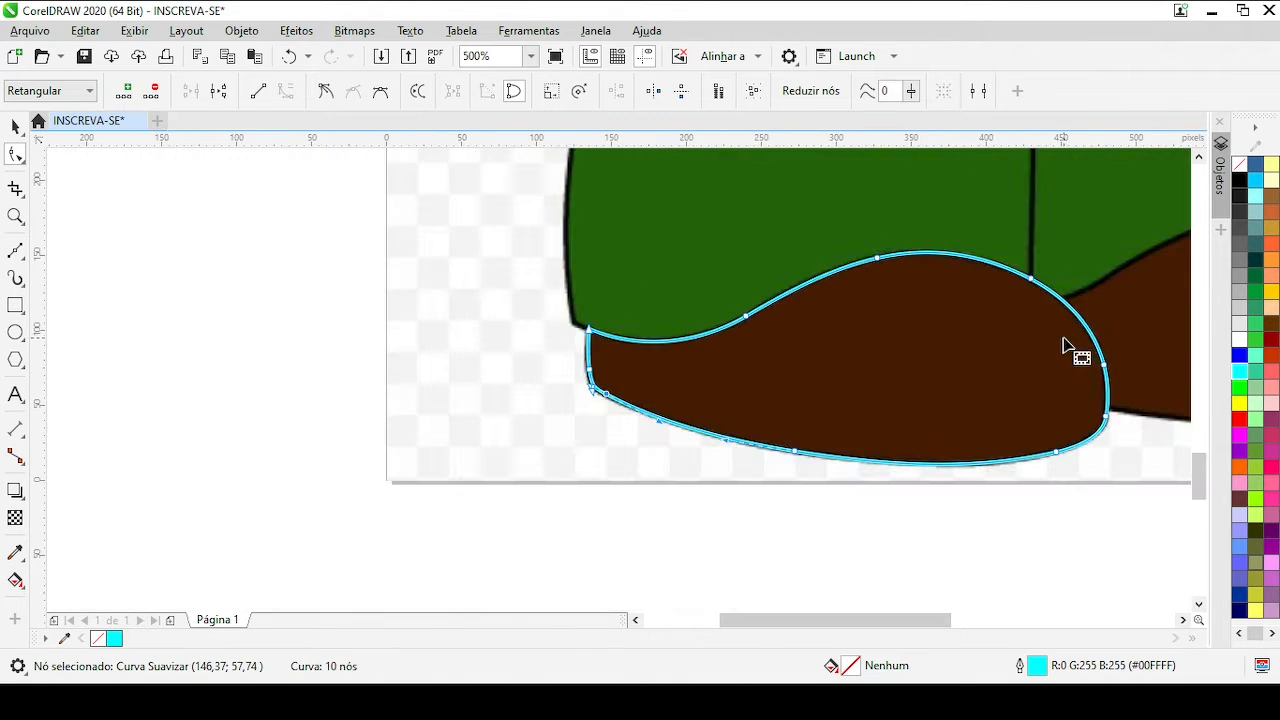
# Trace the second shoe with straight Bézier segments, starting and ending on the first shoe's curve
pyautogui.scroll(-1, 1066, 340)
pyautogui.scroll(2, 695, 372)
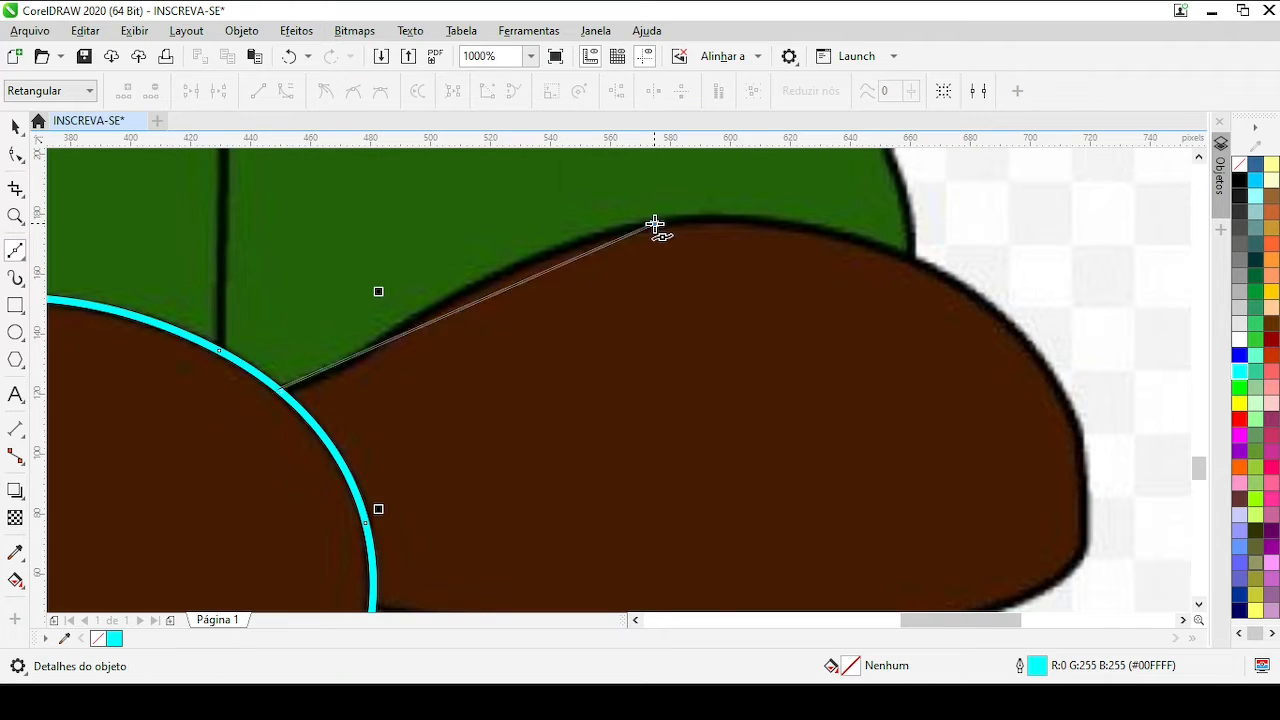
pyautogui.click(655, 224)
pyautogui.click(1086, 438)
pyautogui.scroll(-1, 1056, 543)
pyautogui.scroll(1, 619, 381)
pyautogui.click(648, 384)
pyautogui.scroll(-1, 121, 418)
pyautogui.scroll(1, 619, 381)
pyautogui.click(435, 409)
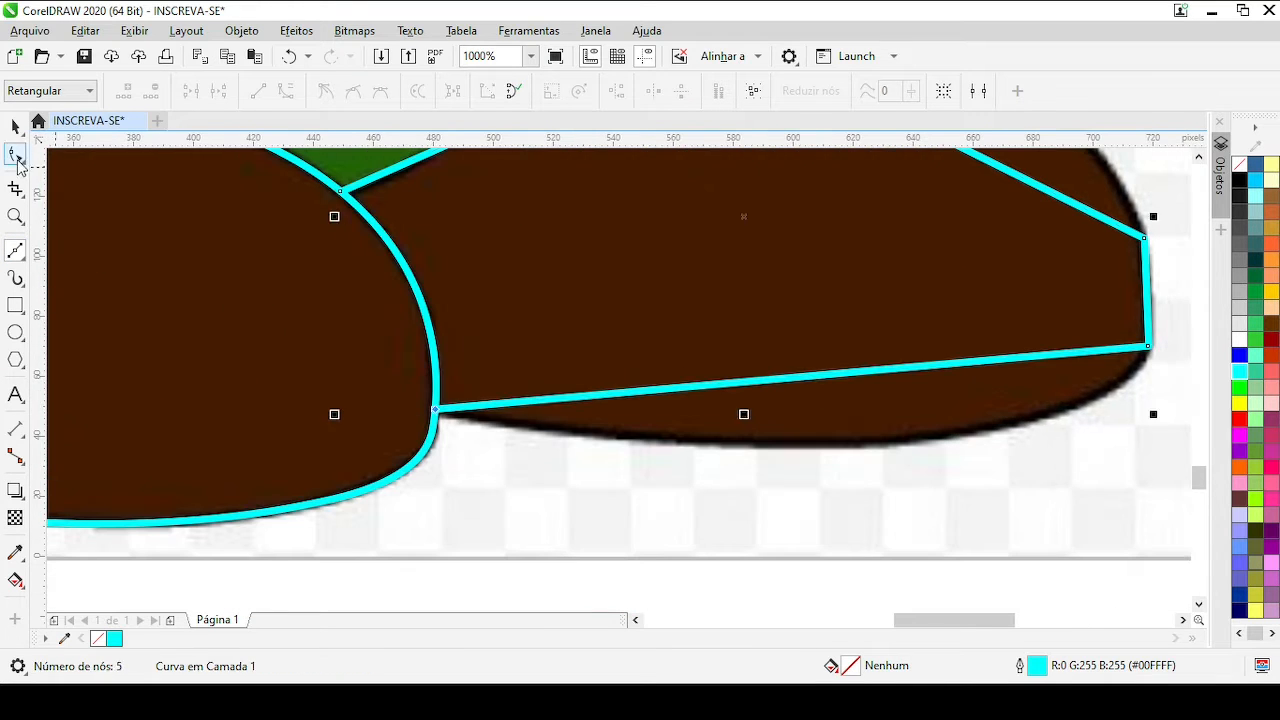
# Convert the second shoe's segments to curves, bend the sole onto the outline and add a node at its lowest point
pyautogui.doubleClick(17, 160)
pyautogui.click(283, 92)
pyautogui.moveTo(881, 371); pyautogui.dragTo(925, 437)
pyautogui.scroll(-1, 961, 401)
pyautogui.scroll(1, 619, 381)
pyautogui.click(460, 428)
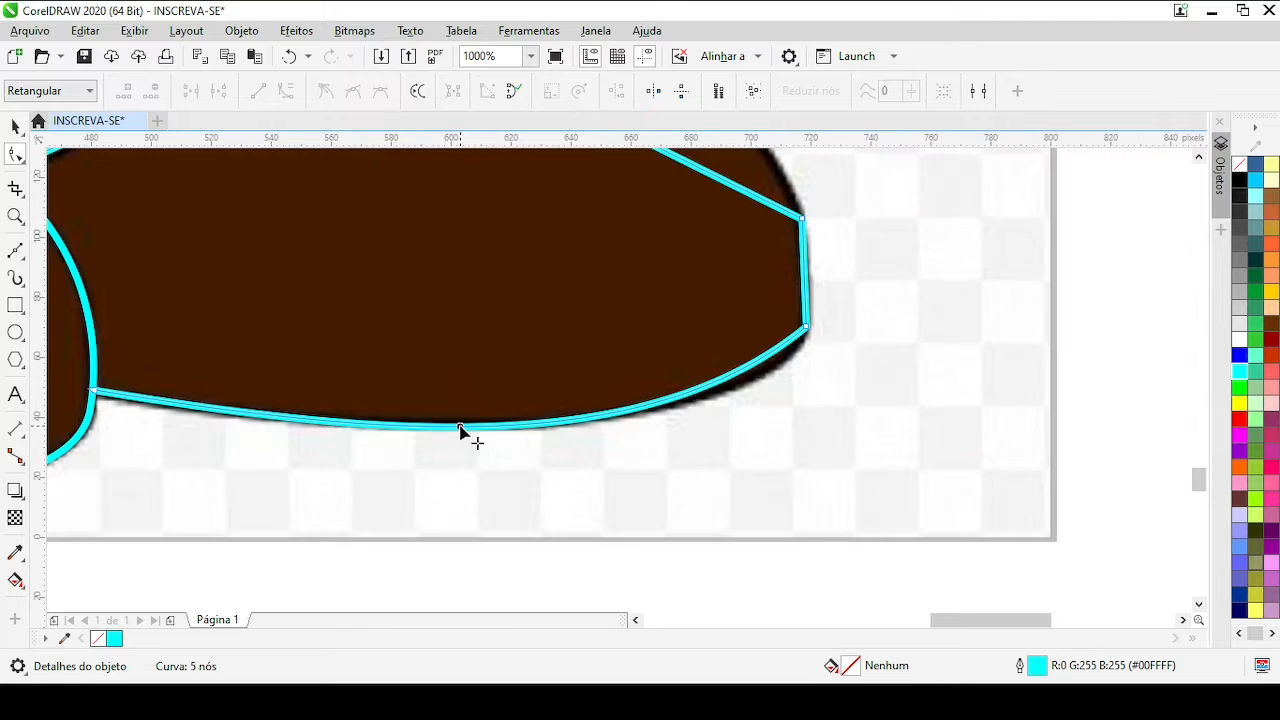
pyautogui.doubleClick(460, 428)
# Fit the second shoe's sole by nudging its new node and adjusting the curve toward the lower toe node
pyautogui.scroll(1, 460, 428)
pyautogui.moveTo(620, 381); pyautogui.dragTo(620, 377)
pyautogui.scroll(-1, 758, 353)
pyautogui.moveTo(807, 367); pyautogui.dragTo(871, 360)
pyautogui.scroll(-2, 775, 175)
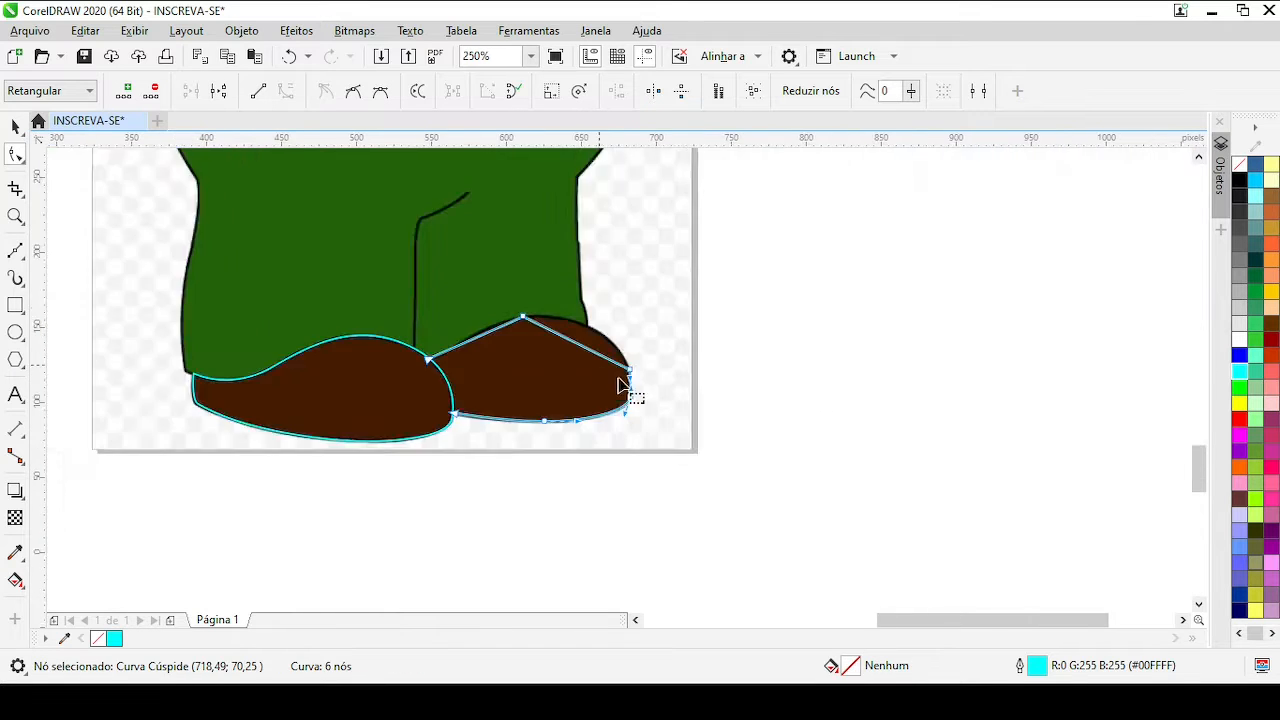
# Shape the rising segment beside the first shoe on the second shoe's upper edge by adjusting its curve handles
pyautogui.scroll(2, 620, 381)
pyautogui.click(347, 505)
pyautogui.moveTo(468, 460); pyautogui.dragTo(420, 476)
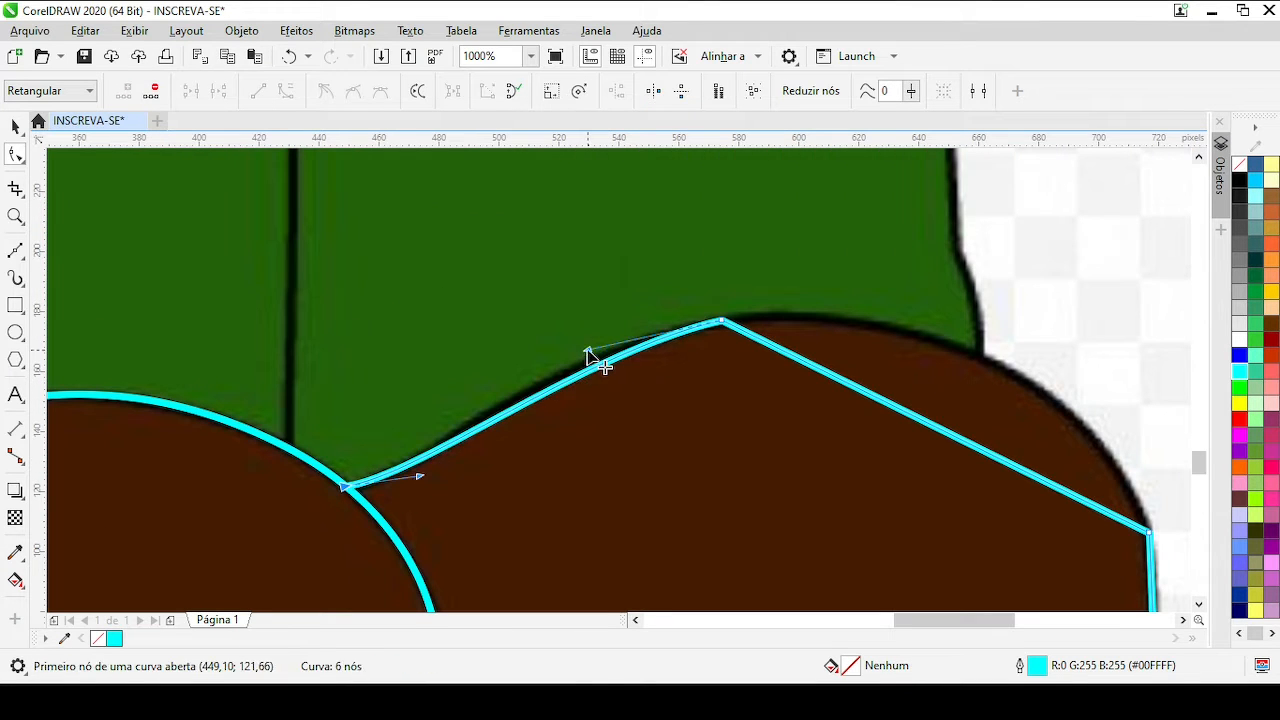
pyautogui.moveTo(587, 350); pyautogui.dragTo(563, 342)
# Bend the second shoe's upper toe segment onto the outline, then smooth the top node and refine its position and handles
pyautogui.moveTo(977, 446); pyautogui.dragTo(1006, 367)
pyautogui.moveTo(721, 320); pyautogui.dragTo(724, 322)
pyautogui.press('c')
pyautogui.moveTo(901, 304); pyautogui.dragTo(886, 304)
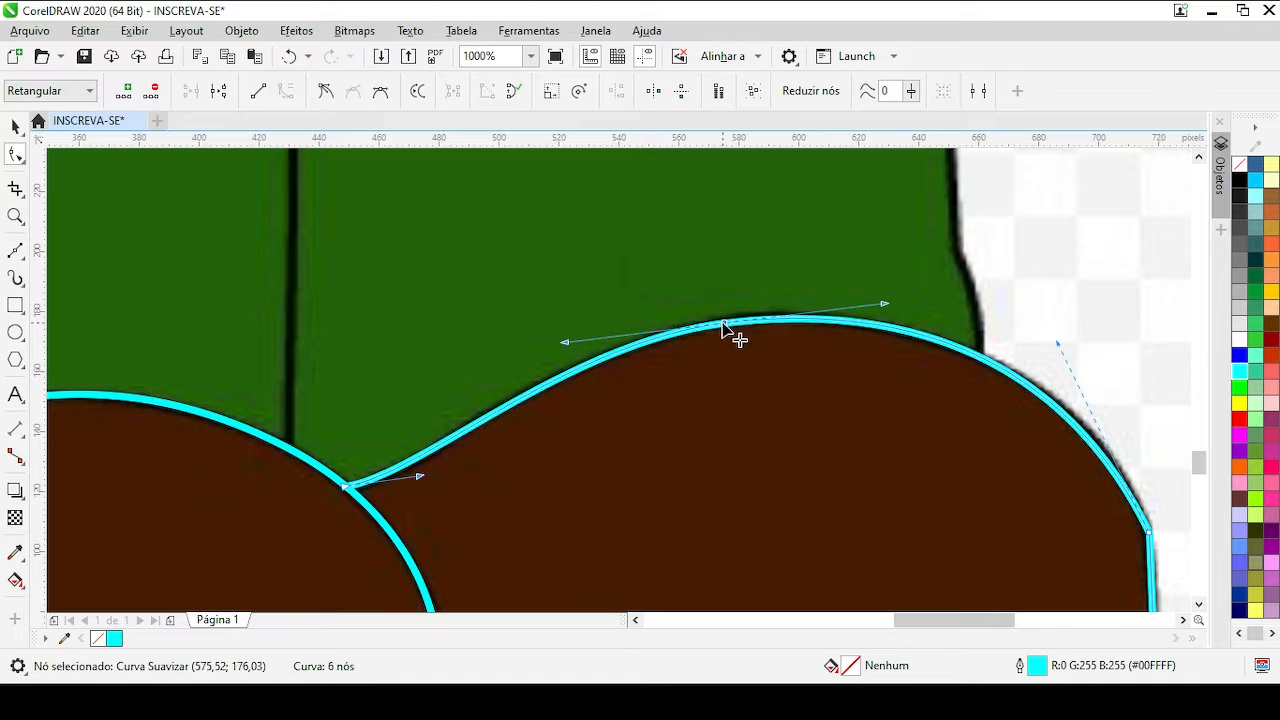
pyautogui.moveTo(724, 322); pyautogui.dragTo(724, 321)
pyautogui.scroll(1, 1102, 423)
pyautogui.moveTo(531, 223); pyautogui.dragTo(573, 250)
# Round both corners of the second shoe's toe by adding nodes beside them and removing the corner nodes
pyautogui.scroll(-2, 577, 254)
pyautogui.click(616, 466)
pyautogui.scroll(2, 616, 466)
pyautogui.scroll(-1, 776, 433)
pyautogui.scroll(1, 617, 389)
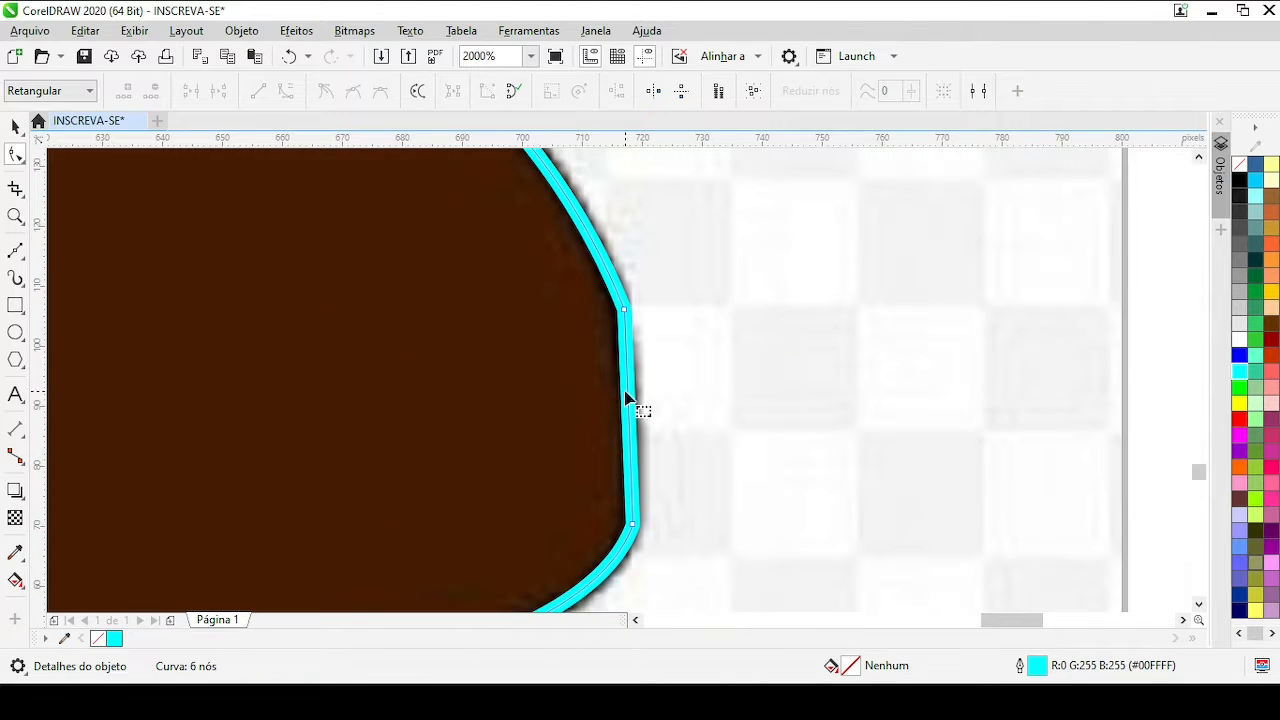
pyautogui.click(627, 392)
pyautogui.scroll(-1, 632, 505)
pyautogui.scroll(2, 613, 381)
pyautogui.scroll(-2, 640, 260)
pyautogui.moveTo(669, 363); pyautogui.dragTo(616, 345)
pyautogui.scroll(1, 618, 383)
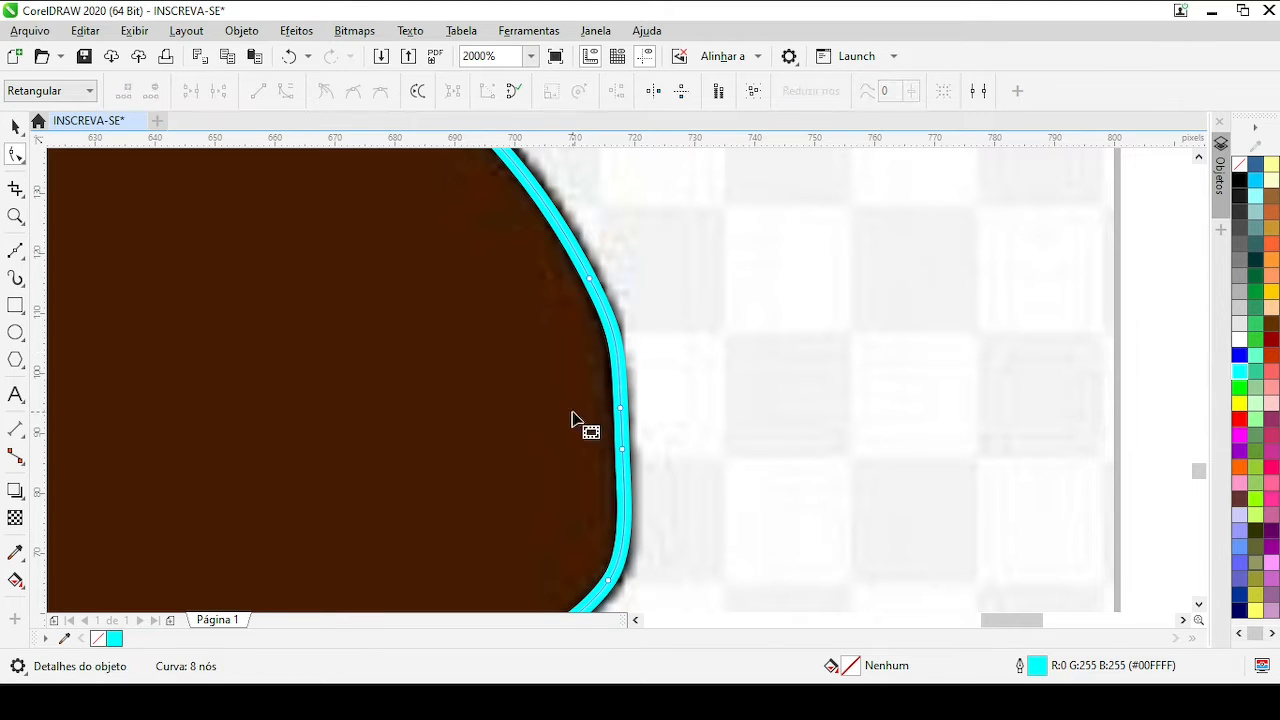
# Delete the upper of the two nodes on the second shoe's toe edge and smooth the remaining one
pyautogui.doubleClick(620, 408)
pyautogui.scroll(-1, 557, 348)
pyautogui.click(589, 398)
pyautogui.scroll(1, 558, 416)
pyautogui.scroll(-3, 643, 415)
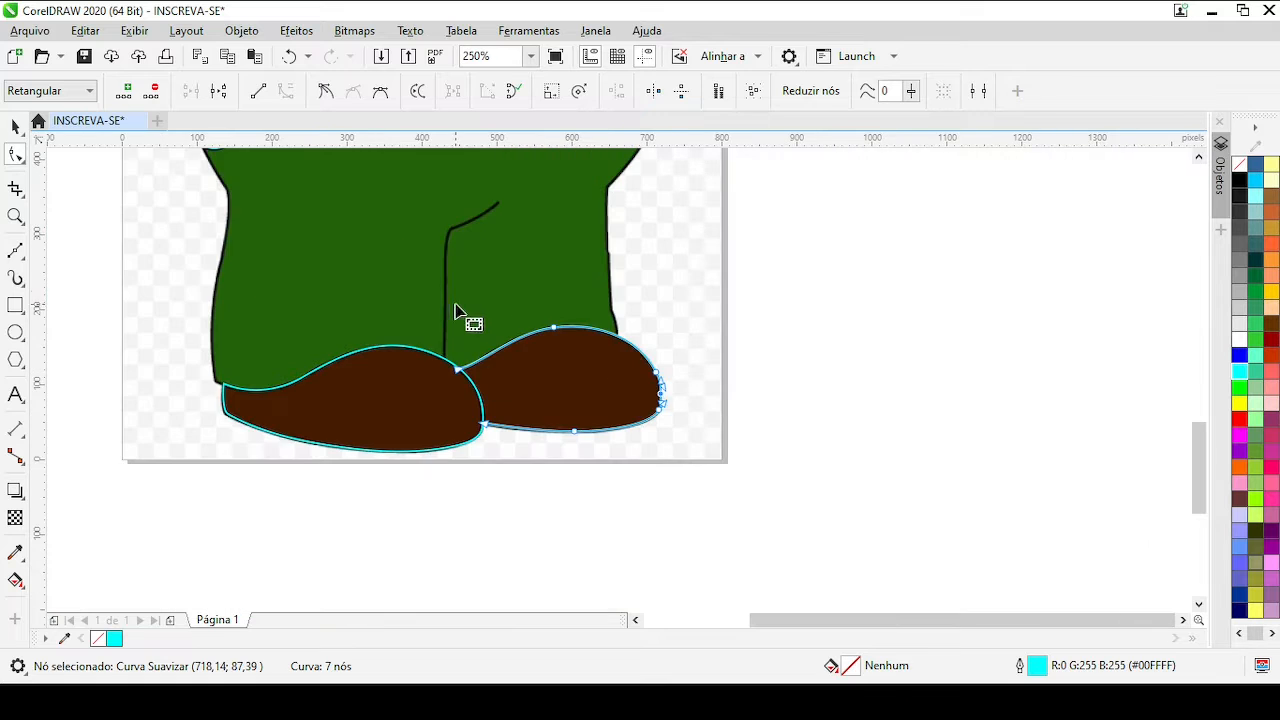
# Trace the trousers' left edge with straight Bézier segments from the hand through the hip and hem corner to the first shoe
pyautogui.click(15, 124)
pyautogui.scroll(-1, 230, 398)
pyautogui.scroll(3, 625, 264)
pyautogui.click(18, 252)
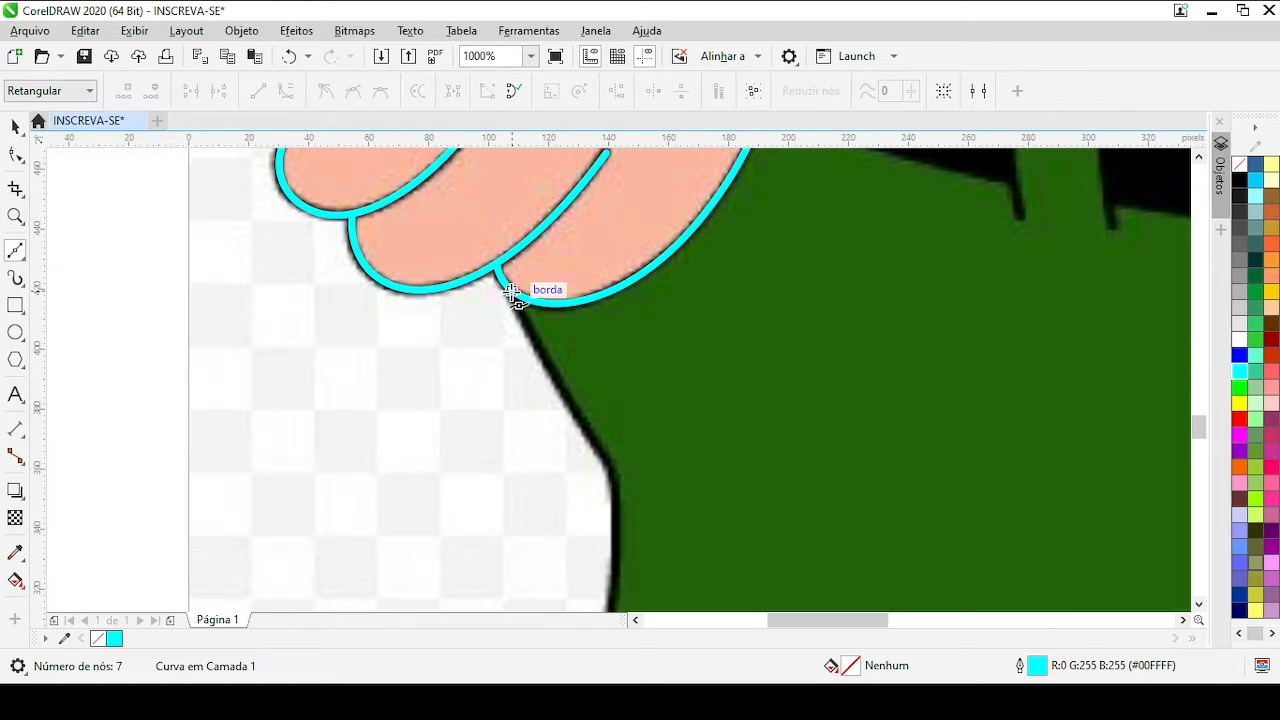
pyautogui.click(615, 470)
pyautogui.scroll(-2, 615, 470)
pyautogui.scroll(2, 626, 480)
pyautogui.click(621, 392)
pyautogui.scroll(2, 627, 402)
pyautogui.click(717, 388)
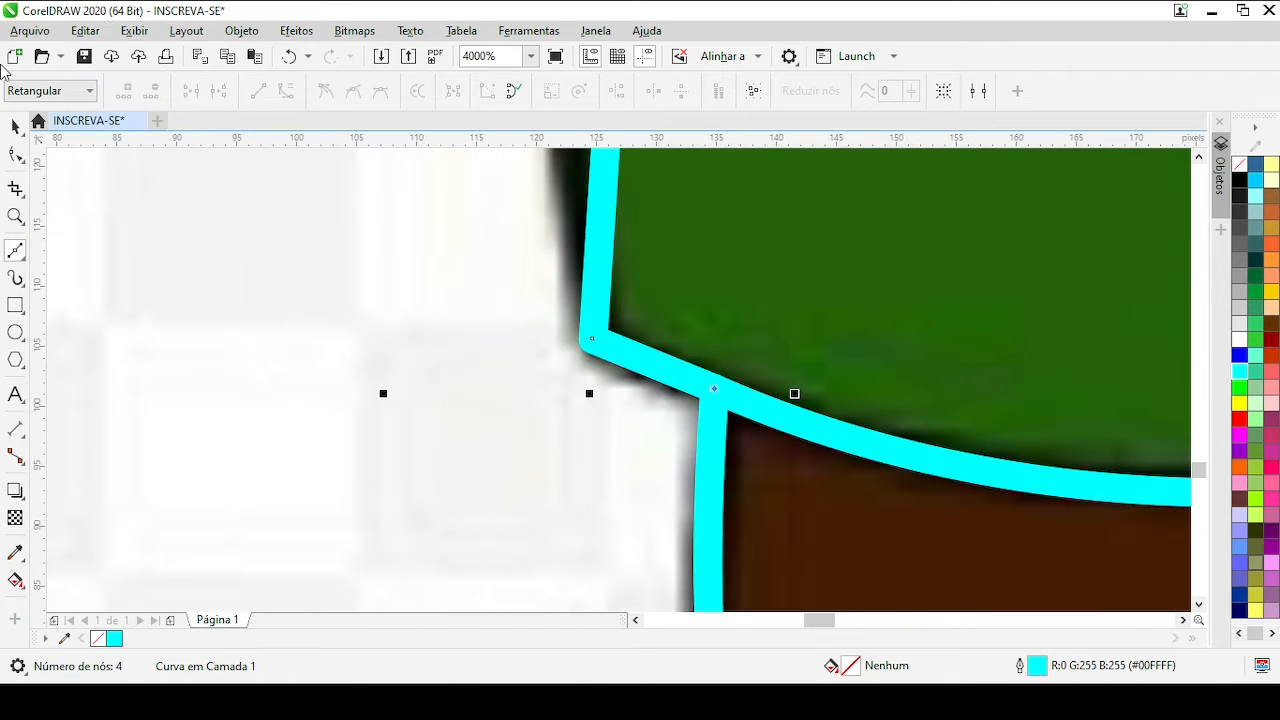
# Convert the left trouser edge's segments to curves and bend the upper one below the hand onto the outline
pyautogui.doubleClick(15, 154)
pyautogui.click(285, 91)
pyautogui.scroll(-2, 600, 218)
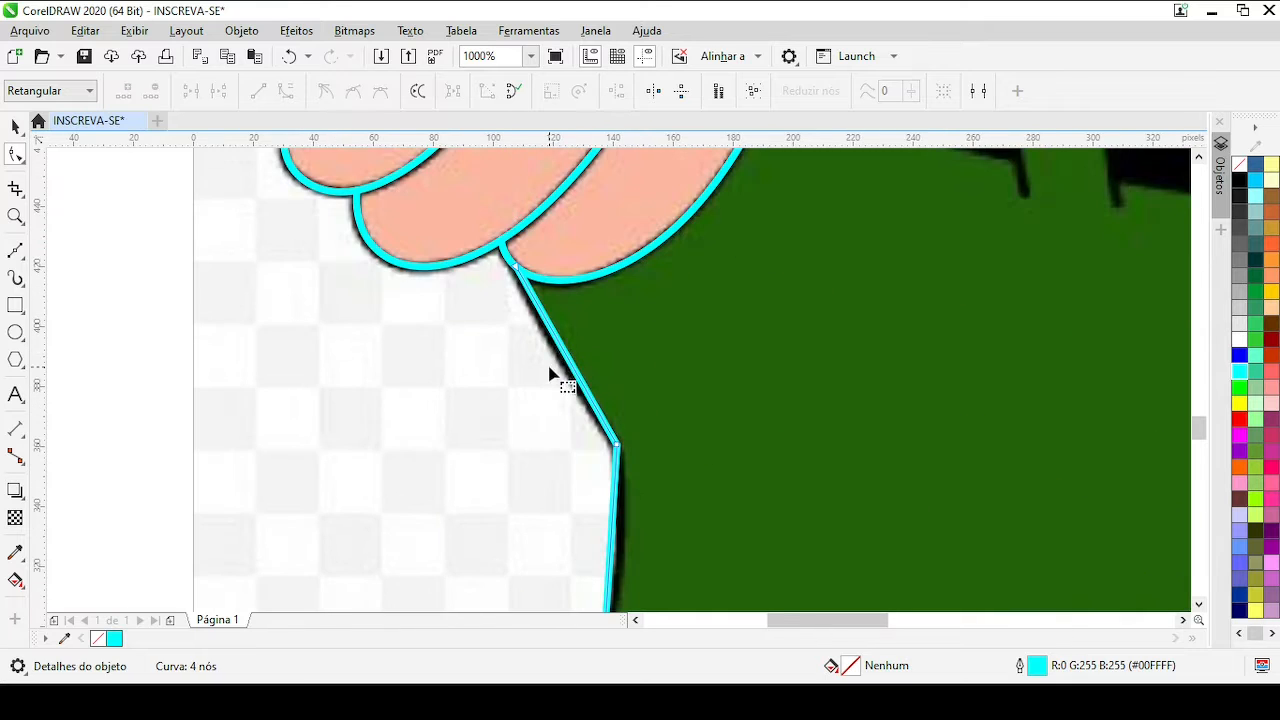
pyautogui.click(562, 357)
pyautogui.scroll(1, 562, 360)
pyautogui.moveTo(612, 382); pyautogui.dragTo(615, 382)
pyautogui.scroll(-1, 678, 483)
pyautogui.scroll(-1, 624, 476)
pyautogui.scroll(1, 620, 381)
# Bend the long segment of the left trouser edge between the hip and hem corner onto the outline
pyautogui.moveTo(523, 277); pyautogui.dragTo(683, 322)
pyautogui.scroll(-1, 656, 440)
pyautogui.scroll(1, 642, 401)
pyautogui.moveTo(621, 374)
pyautogui.mouseDown()
pyautogui.moveTo(589, 390)
pyautogui.moveTo(674, 360)
pyautogui.moveTo(605, 369)
pyautogui.mouseUp()
pyautogui.scroll(-1, 602, 450)
pyautogui.scroll(1, 618, 190)
pyautogui.scroll(-1, 655, 343)
pyautogui.scroll(1, 630, 375)
pyautogui.scroll(-1, 620, 410)
pyautogui.scroll(2, 656, 210)
# Adjust the curve handles at the hem corner and hip so the long left trouser segment follows the outline
pyautogui.moveTo(706, 393); pyautogui.dragTo(732, 382)
pyautogui.scroll(-2, 590, 385)
pyautogui.scroll(2, 540, 530)
pyautogui.moveTo(638, 365); pyautogui.dragTo(620, 316)
pyautogui.scroll(-1, 596, 180)
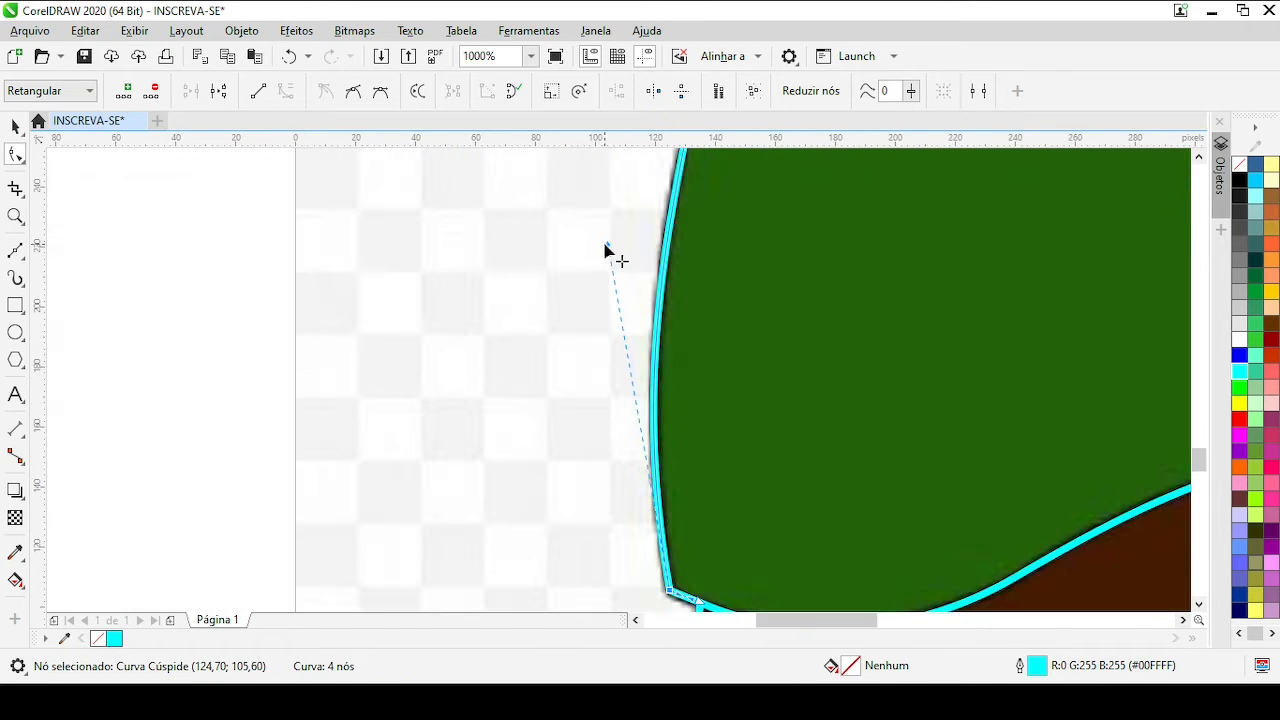
pyautogui.moveTo(604, 243); pyautogui.dragTo(607, 242)
pyautogui.scroll(-1, 600, 480)
pyautogui.scroll(2, 652, 310)
pyautogui.moveTo(622, 370); pyautogui.dragTo(626, 411)
pyautogui.scroll(-2, 635, 430)
pyautogui.scroll(2, 620, 325)
pyautogui.moveTo(603, 306); pyautogui.dragTo(501, 326)
pyautogui.scroll(-1, 671, 386)
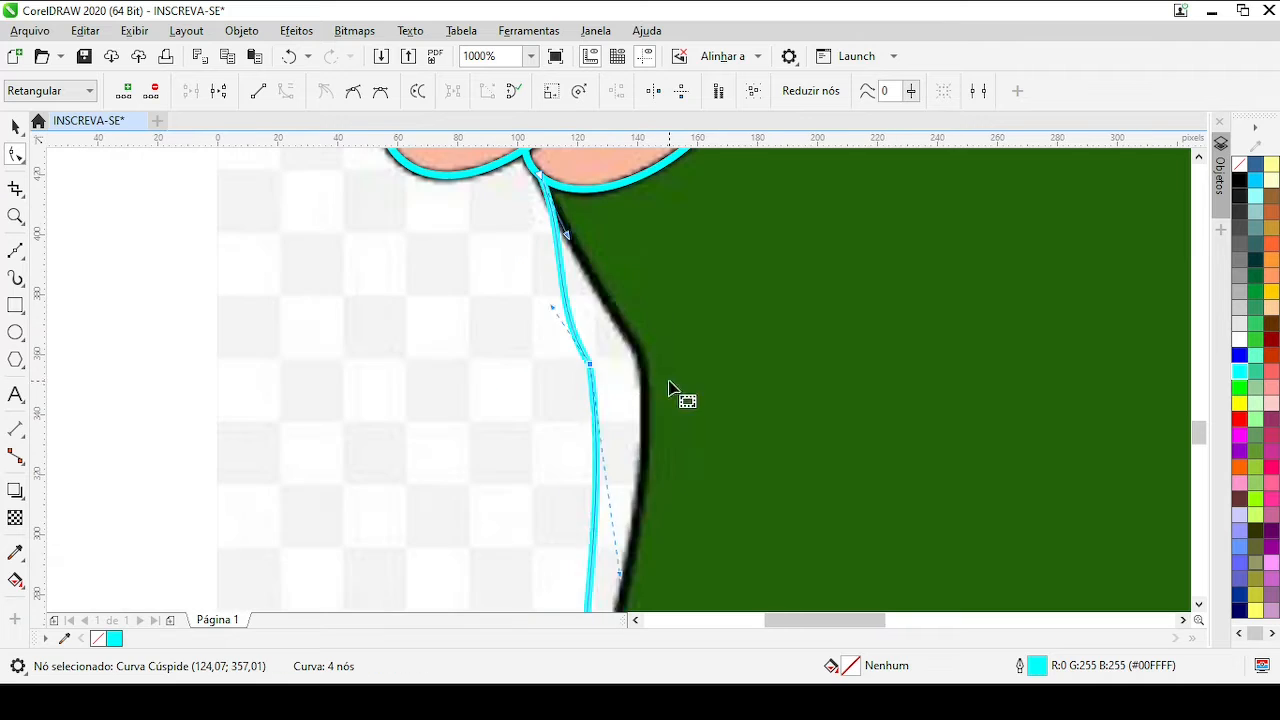
pyautogui.hotkey('ctrl', 'z')
# Round the left trouser edge's hip corner by replacing the corner node with a node on either side
pyautogui.doubleClick(643, 393)
pyautogui.scroll(-3, 820, 500)
pyautogui.scroll(3, 629, 394)
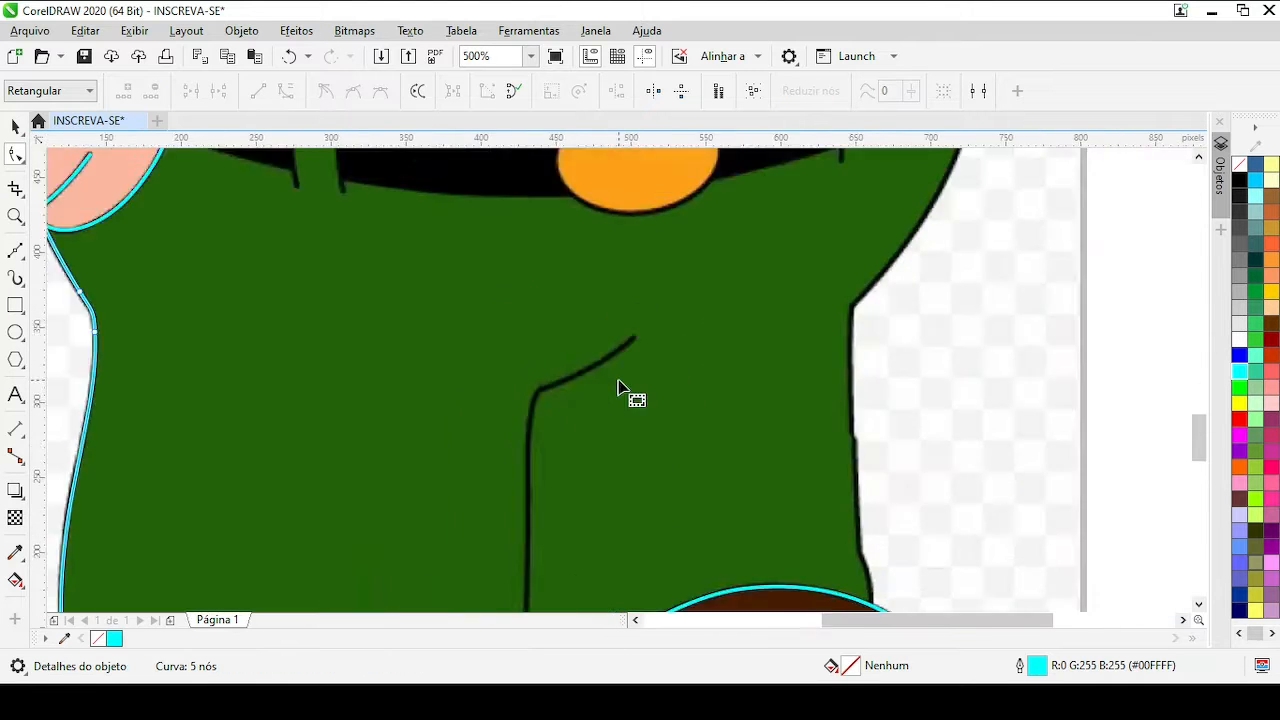
# Trace the trousers' inner leg crease with straight Bézier segments from its upper tip through the bend down to the first shoe
pyautogui.press('F5')
pyautogui.click(444, 436)
pyautogui.scroll(-2, 620, 380)
pyautogui.scroll(2, 614, 350)
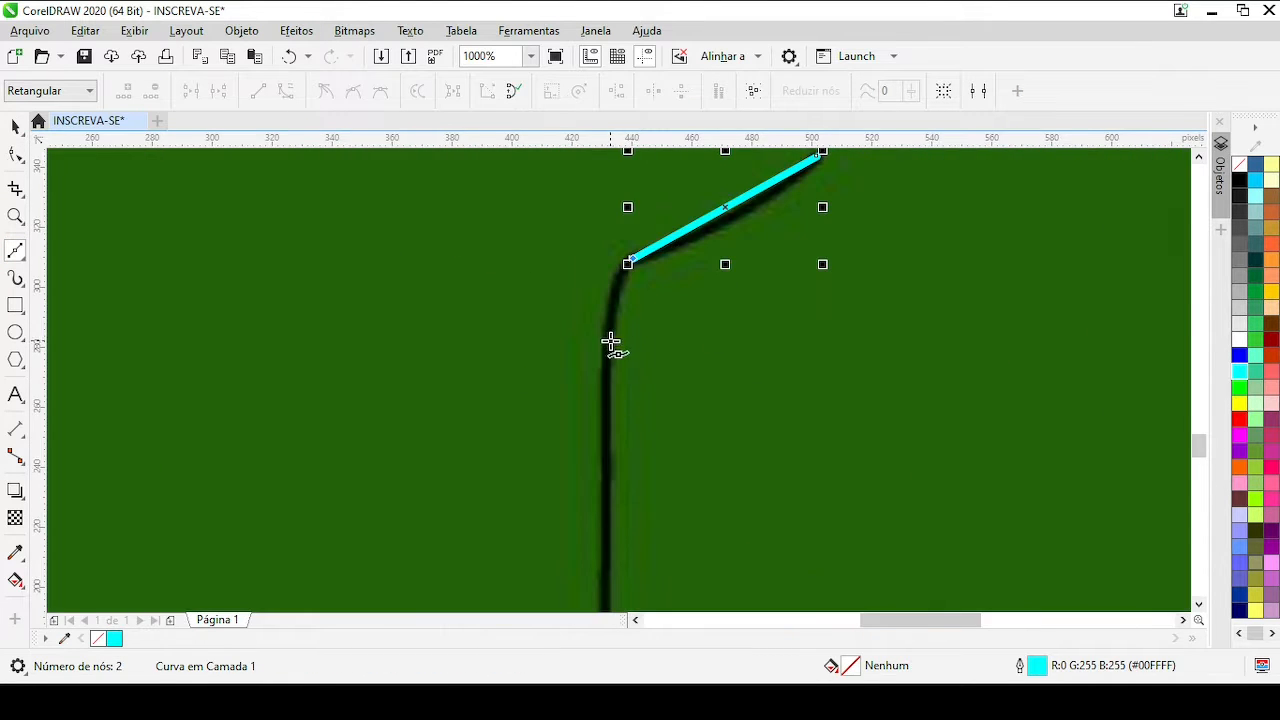
pyautogui.click(611, 369)
pyautogui.scroll(-2, 607, 440)
pyautogui.scroll(3, 619, 378)
pyautogui.click(620, 374)
pyautogui.scroll(-3, 620, 380)
pyautogui.scroll(2, 655, 330)
# Convert the leg crease's segments to curves and bend the slanted upper one onto the outline
pyautogui.doubleClick(15, 155)
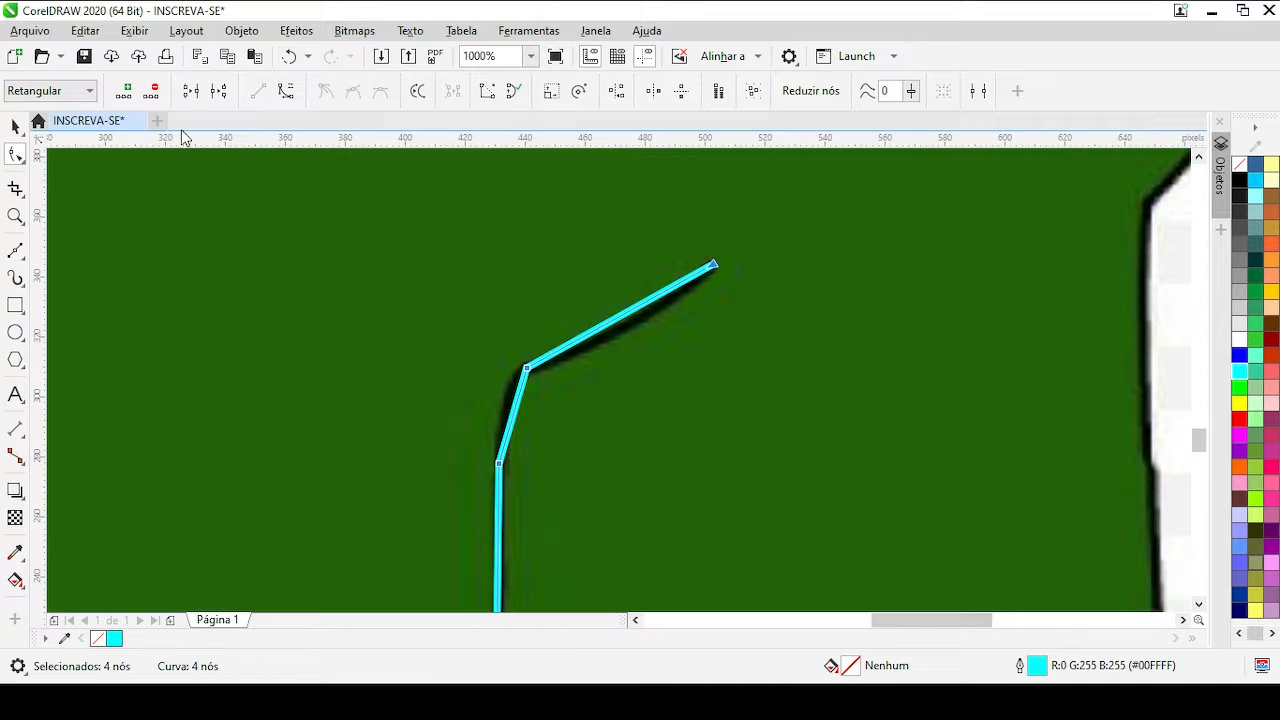
pyautogui.click(285, 91)
pyautogui.scroll(1, 641, 255)
pyautogui.scroll(-2, 645, 362)
pyautogui.moveTo(624, 364)
pyautogui.mouseDown()
pyautogui.moveTo(633, 381)
pyautogui.moveTo(627, 352)
pyautogui.mouseUp()
# Smooth the leg crease's node at the upper bend and nudge it onto the outline
pyautogui.scroll(2, 608, 388)
pyautogui.click(660, 304)
pyautogui.press('c')
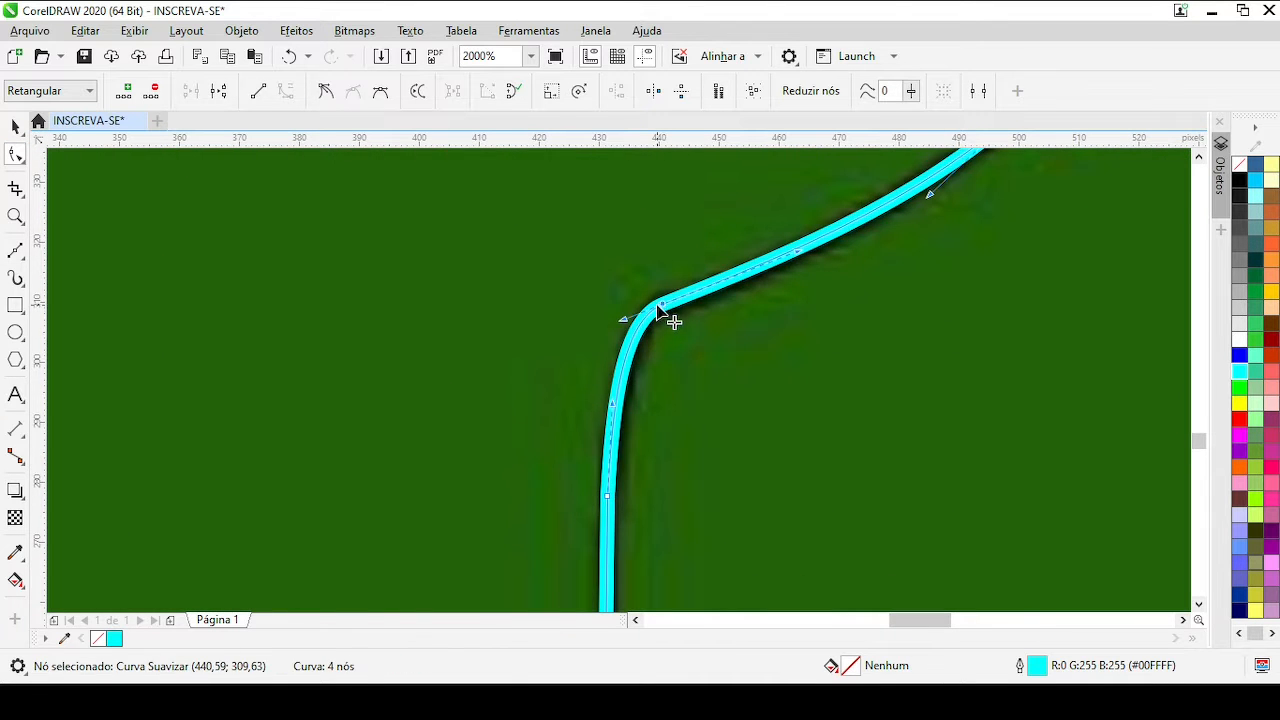
pyautogui.moveTo(658, 306); pyautogui.dragTo(663, 308)
pyautogui.scroll(-2, 660, 308)
# Smooth the leg crease's node just below the bend where the vertical line begins
pyautogui.scroll(1, 610, 402)
pyautogui.click(616, 325)
pyautogui.scroll(1, 610, 360)
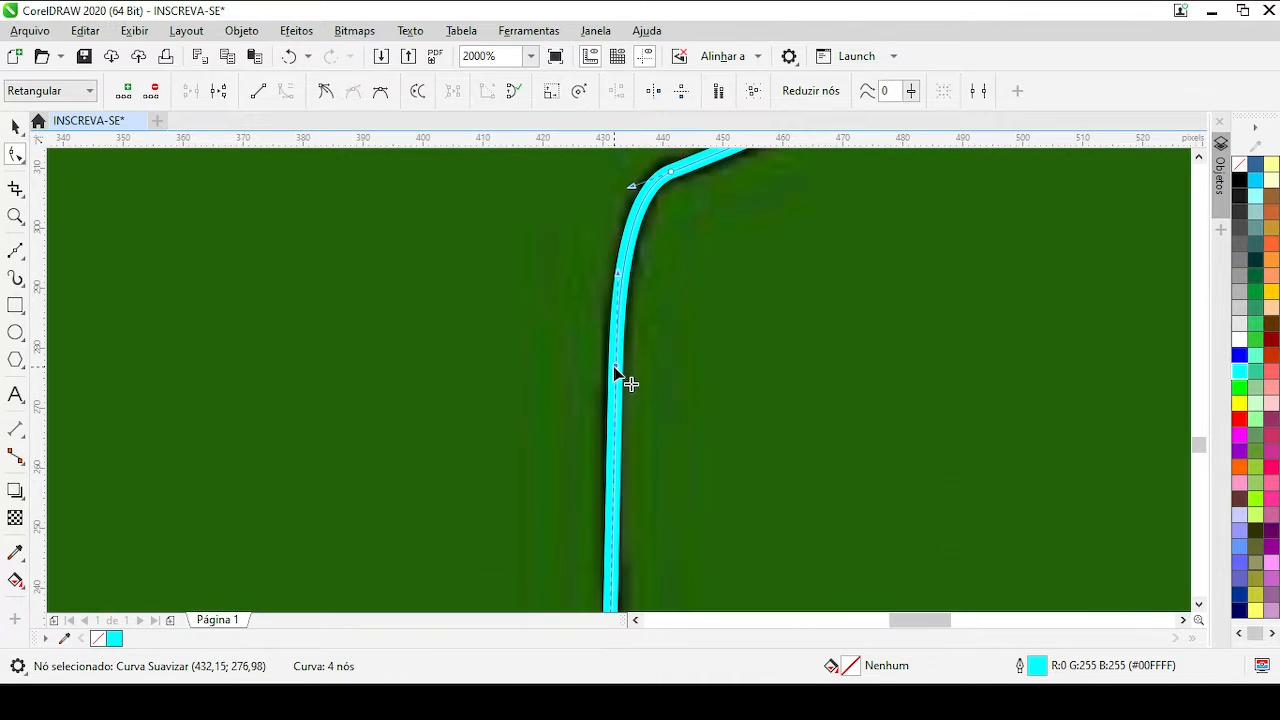
pyautogui.scroll(-2, 614, 425)
pyautogui.scroll(2, 623, 367)
pyautogui.moveTo(614, 367); pyautogui.dragTo(600, 395)
pyautogui.hotkey('ctrl', 'z')
pyautogui.hotkey('ctrl', 'z')
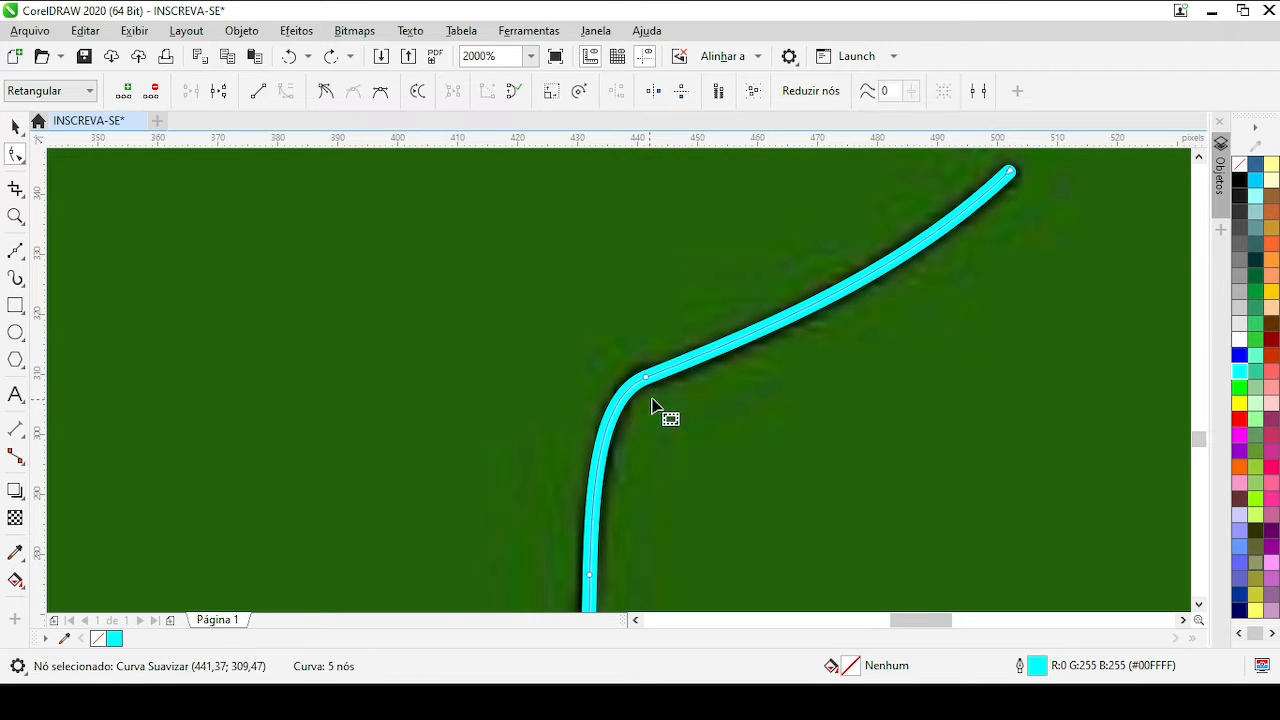
# Trace the trousers' right edge with straight Bézier segments from the shirt hem through the hip down to the second shoe
pyautogui.scroll(-1, 628, 368)
pyautogui.scroll(-1, 632, 364)
pyautogui.scroll(1, 660, 346)
pyautogui.scroll(-2, 738, 342)
pyautogui.scroll(2, 790, 245)
pyautogui.press('F5')
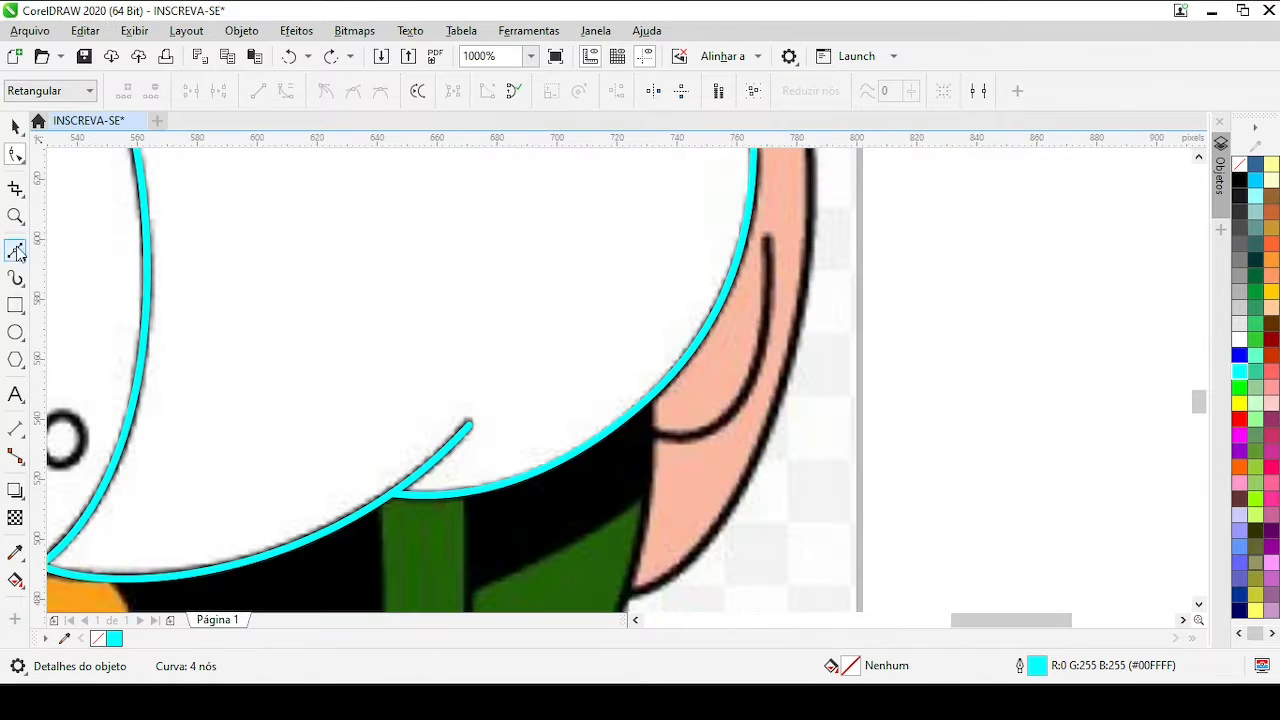
pyautogui.scroll(1, 791, 240)
pyautogui.scroll(-3, 545, 308)
pyautogui.scroll(2, 439, 454)
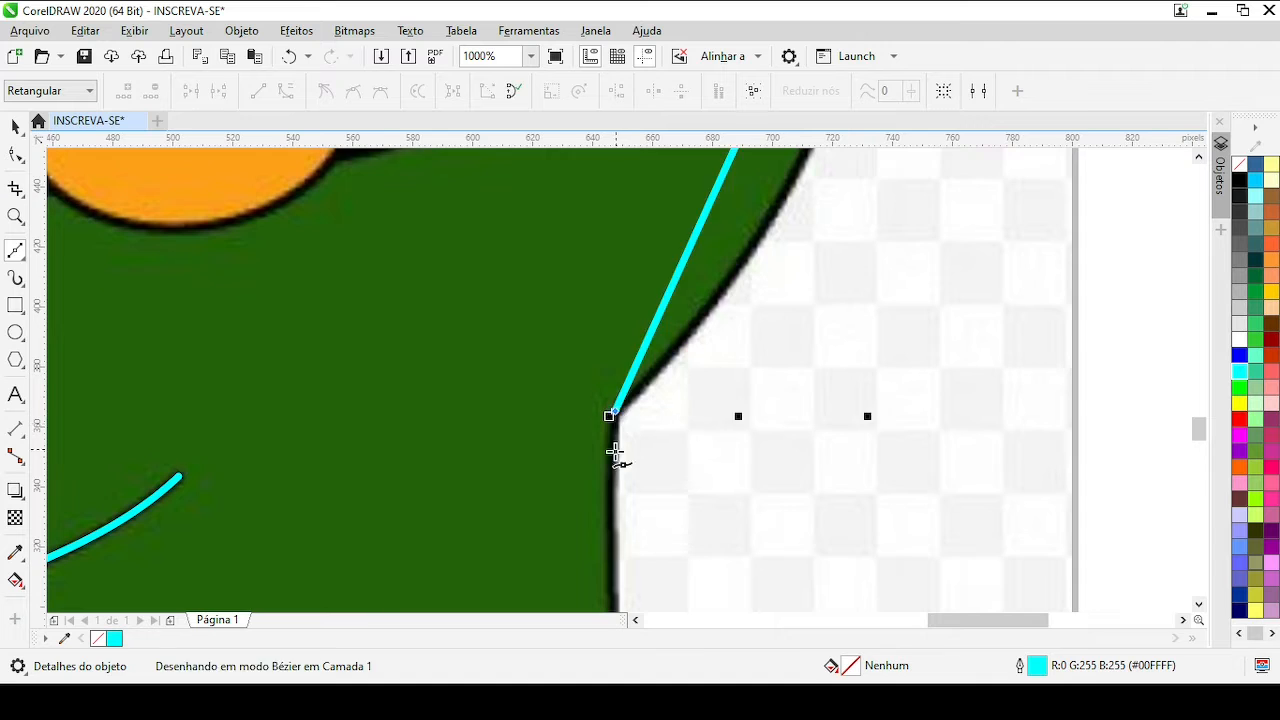
pyautogui.scroll(-3, 615, 452)
pyautogui.scroll(2, 620, 532)
pyautogui.scroll(1, 616, 465)
pyautogui.click(600, 404)
# Convert the right trouser edge's segments to curves and bend the upper one between shirt and hip onto the outline
pyautogui.hotkey('ctrl', 'a')
pyautogui.click(285, 91)
pyautogui.scroll(-3, 597, 460)
pyautogui.scroll(3, 611, 368)
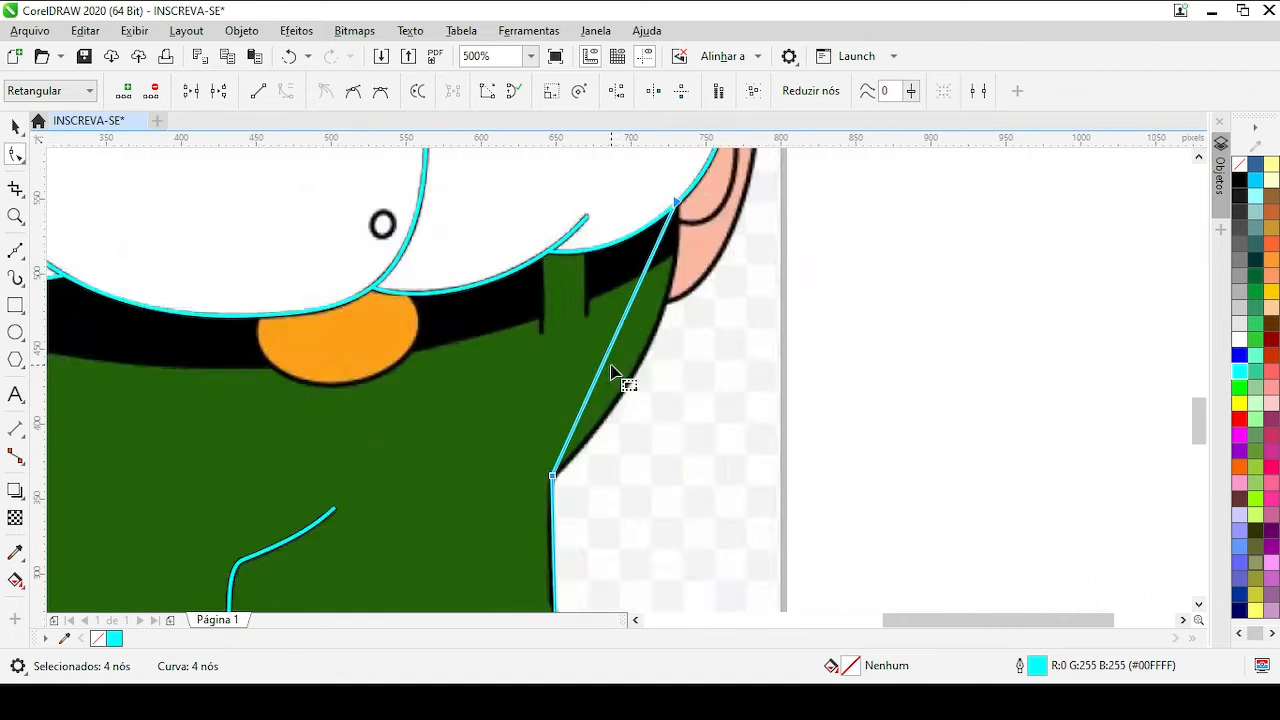
pyautogui.moveTo(631, 357); pyautogui.dragTo(690, 385)
pyautogui.scroll(-1, 570, 382)
pyautogui.scroll(1, 583, 444)
# Refine the upper right trouser segment by adjusting the curve handles at the shirt and hip nodes
pyautogui.click(461, 574)
pyautogui.scroll(-1, 598, 440)
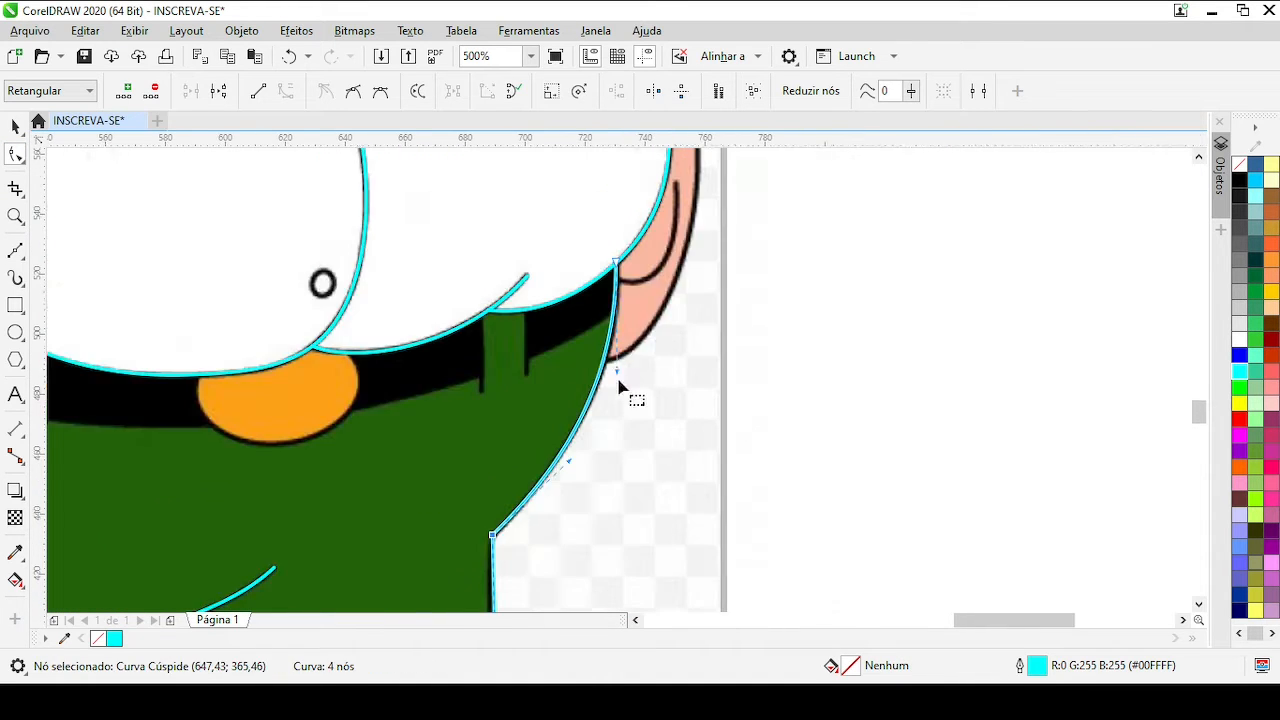
pyautogui.scroll(1, 616, 350)
pyautogui.moveTo(615, 411); pyautogui.dragTo(627, 412)
pyautogui.moveTo(520, 591); pyautogui.dragTo(516, 585)
# Bend the right trouser edge's segment just below the hip node onto the dark outline using its curve handles
pyautogui.scroll(-1, 516, 585)
pyautogui.scroll(1, 549, 460)
pyautogui.scroll(-1, 549, 460)
pyautogui.scroll(1, 598, 438)
pyautogui.moveTo(629, 387); pyautogui.dragTo(615, 399)
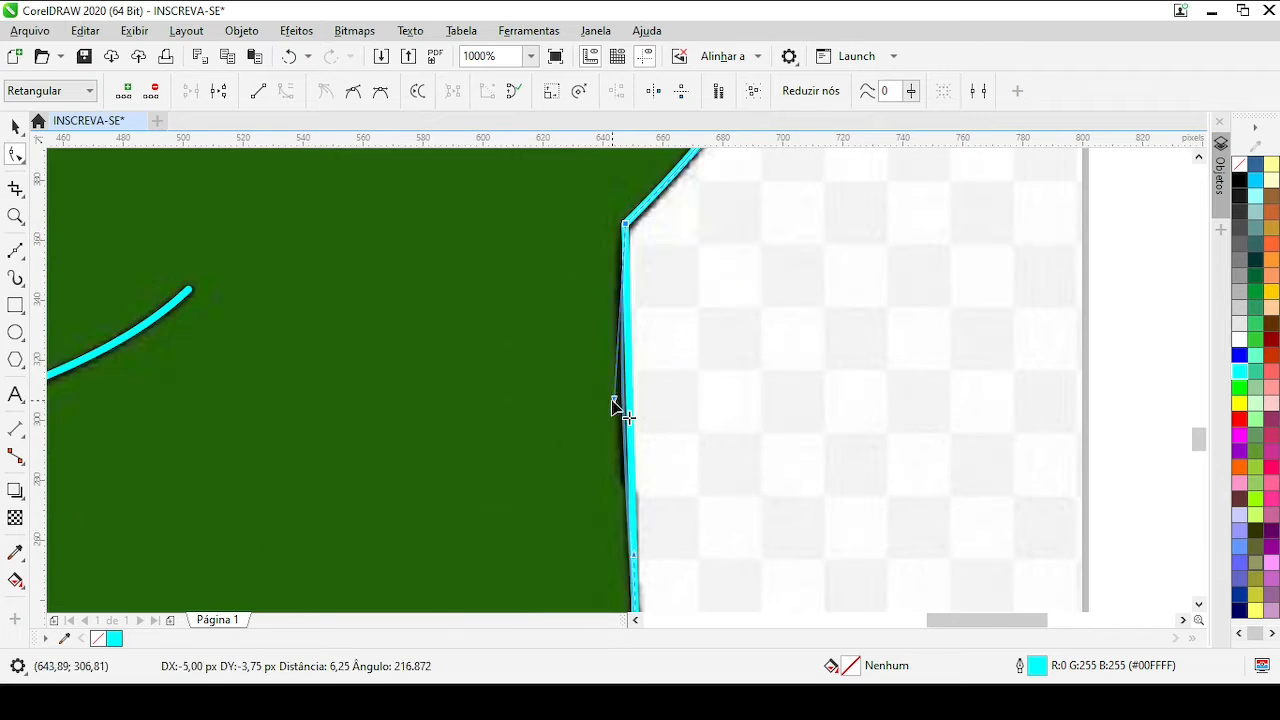
pyautogui.scroll(-1, 616, 400)
pyautogui.scroll(1, 632, 440)
pyautogui.scroll(-1, 670, 418)
pyautogui.scroll(1, 654, 169)
pyautogui.click(636, 243)
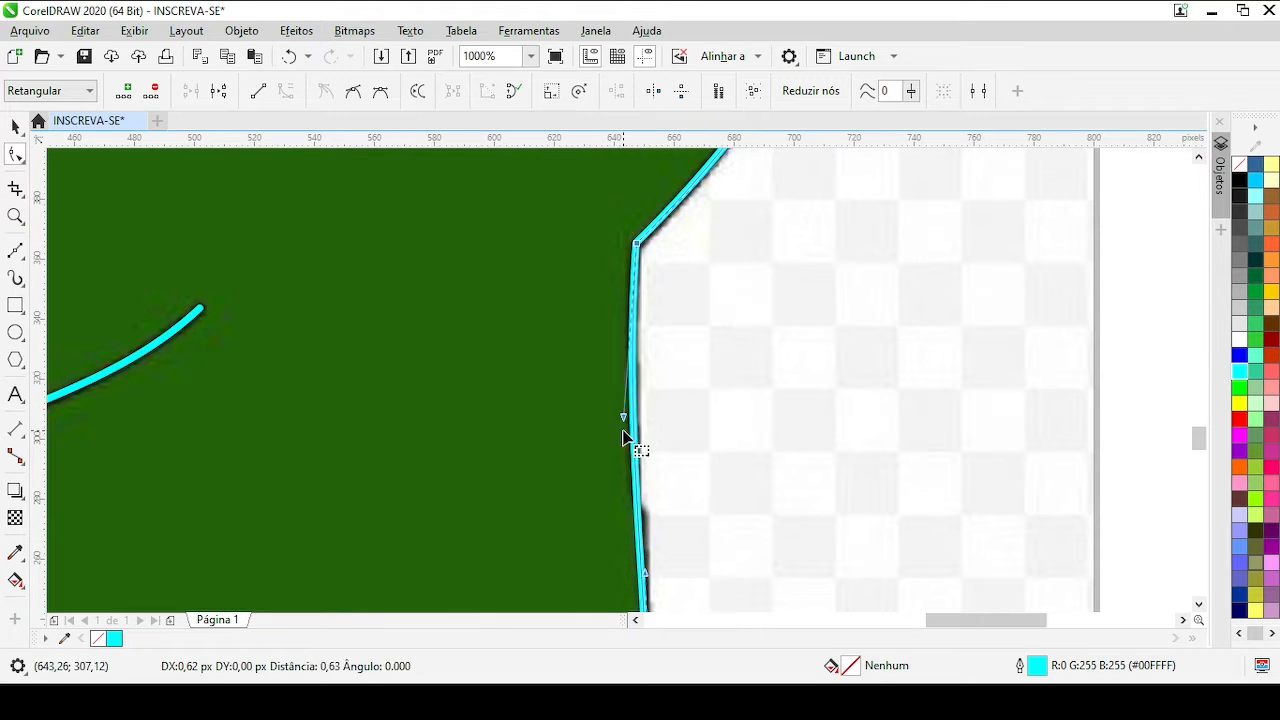
# Add a smooth node partway down the trousers' right edge and adjust the curve around it to follow the outline
pyautogui.scroll(-1, 623, 428)
pyautogui.scroll(1, 646, 600)
pyautogui.click(610, 345)
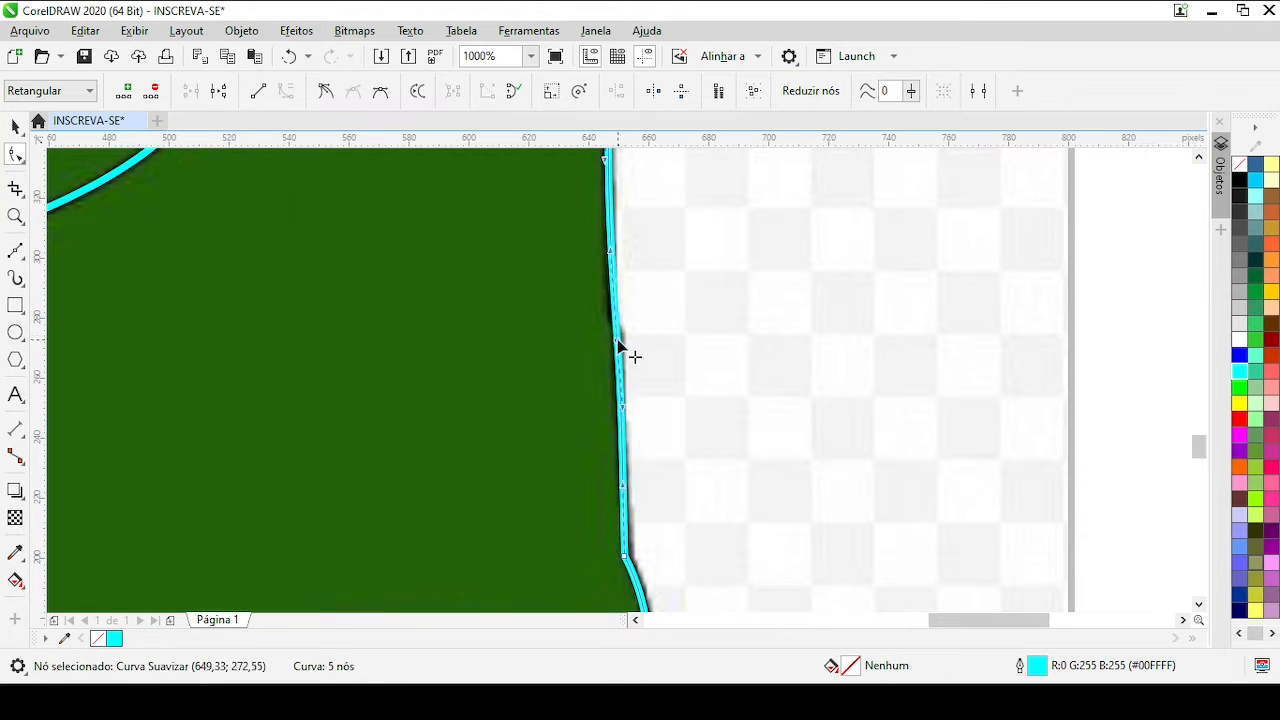
pyautogui.moveTo(618, 340); pyautogui.dragTo(616, 340)
pyautogui.scroll(-2, 621, 385)
pyautogui.scroll(3, 622, 322)
pyautogui.scroll(-1, 632, 396)
pyautogui.hotkey('ctrl', 'z')
pyautogui.moveTo(615, 430); pyautogui.dragTo(612, 358)
pyautogui.scroll(1, 640, 440)
pyautogui.scroll(-1, 648, 369)
# Add another node on the lower right trouser edge and adjust the neighbouring segments onto the outline
pyautogui.doubleClick(615, 306)
pyautogui.scroll(1, 628, 458)
pyautogui.scroll(-1, 613, 358)
pyautogui.scroll(1, 613, 256)
pyautogui.moveTo(610, 466); pyautogui.dragTo(612, 463)
pyautogui.scroll(-1, 613, 460)
pyautogui.scroll(1, 614, 360)
pyautogui.moveTo(596, 355); pyautogui.dragTo(599, 374)
pyautogui.scroll(-2, 605, 378)
pyautogui.scroll(1, 617, 384)
# Delete the surplus node above the small bump on the trousers' right edge
pyautogui.moveTo(552, 230); pyautogui.dragTo(623, 248)
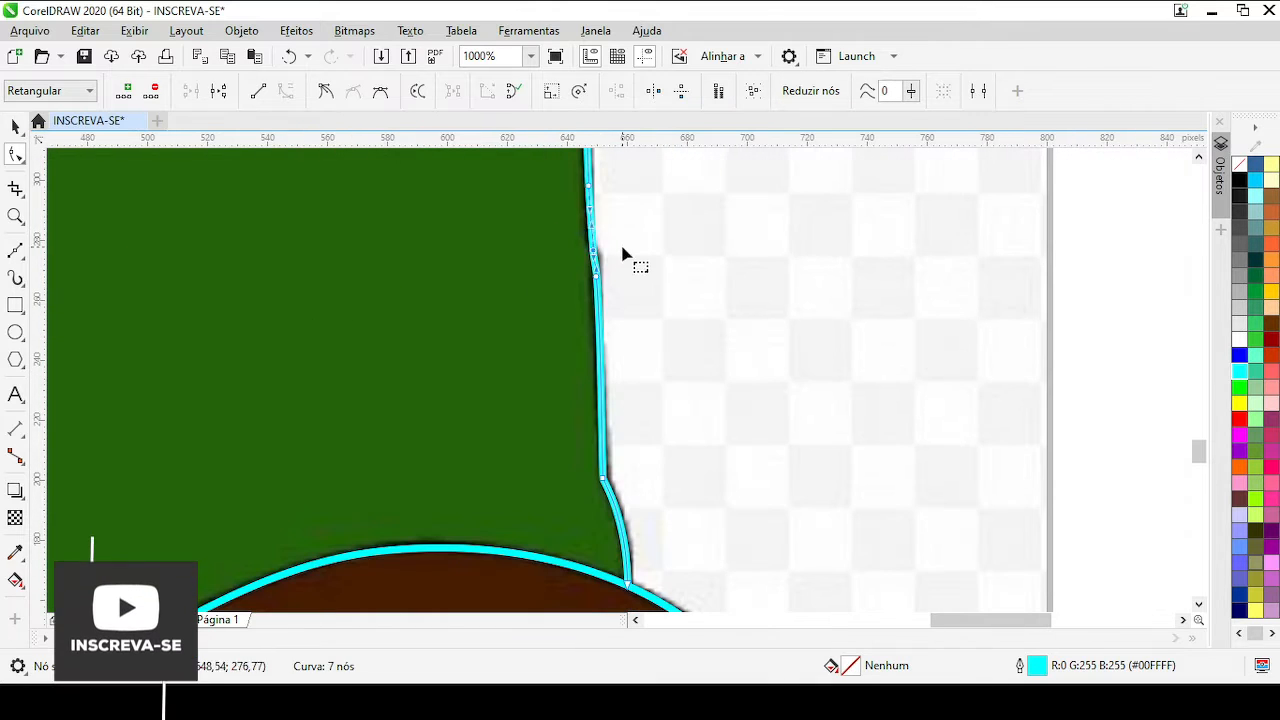
pyautogui.press('Delete')
pyautogui.scroll(1, 603, 275)
pyautogui.click(611, 360)
# Trace the left side of the left belt loop with a two-node line up to the shirt hem and curve it
pyautogui.scroll(-4, 621, 374)
pyautogui.scroll(3, 622, 380)
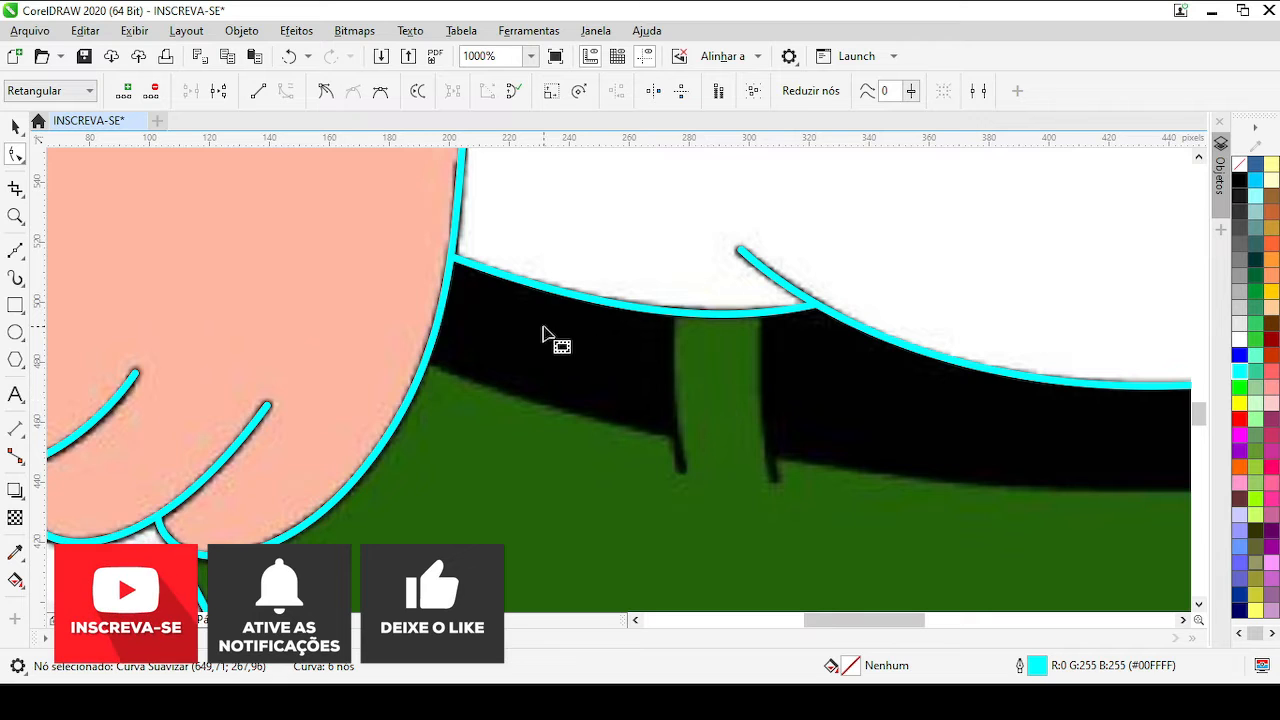
pyautogui.press('F5')
pyautogui.click(680, 469)
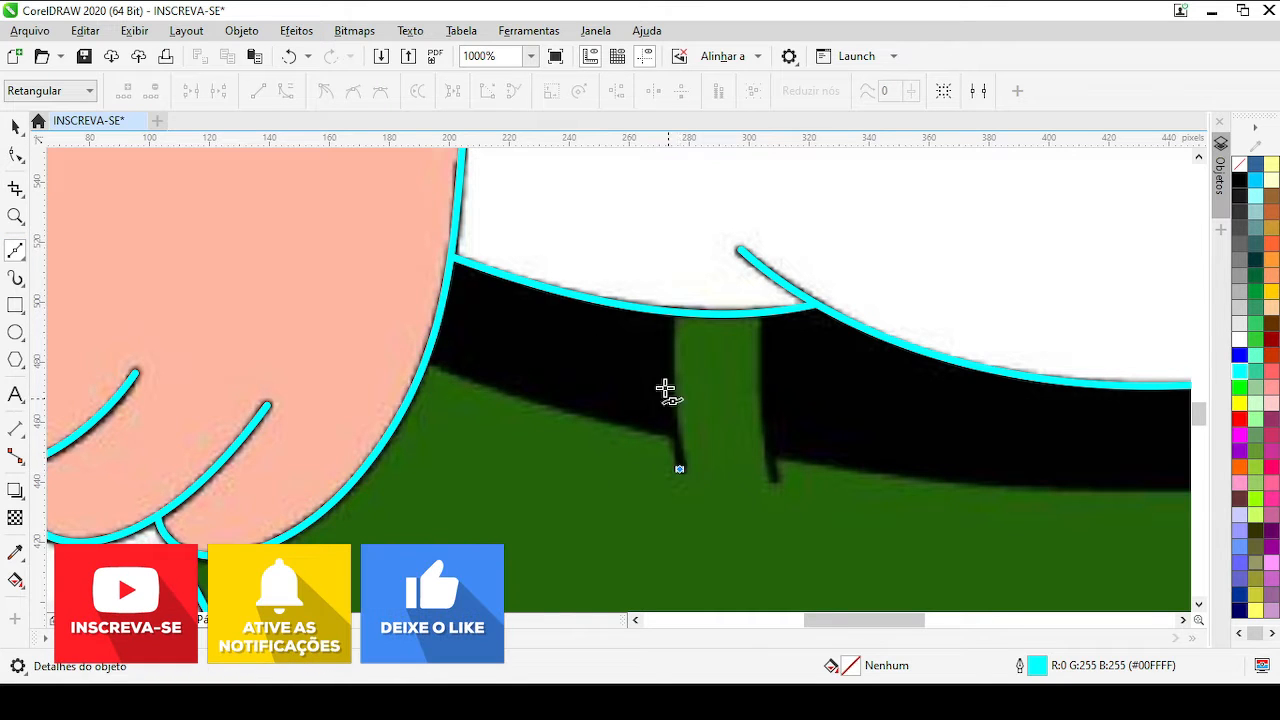
pyautogui.scroll(1, 651, 400)
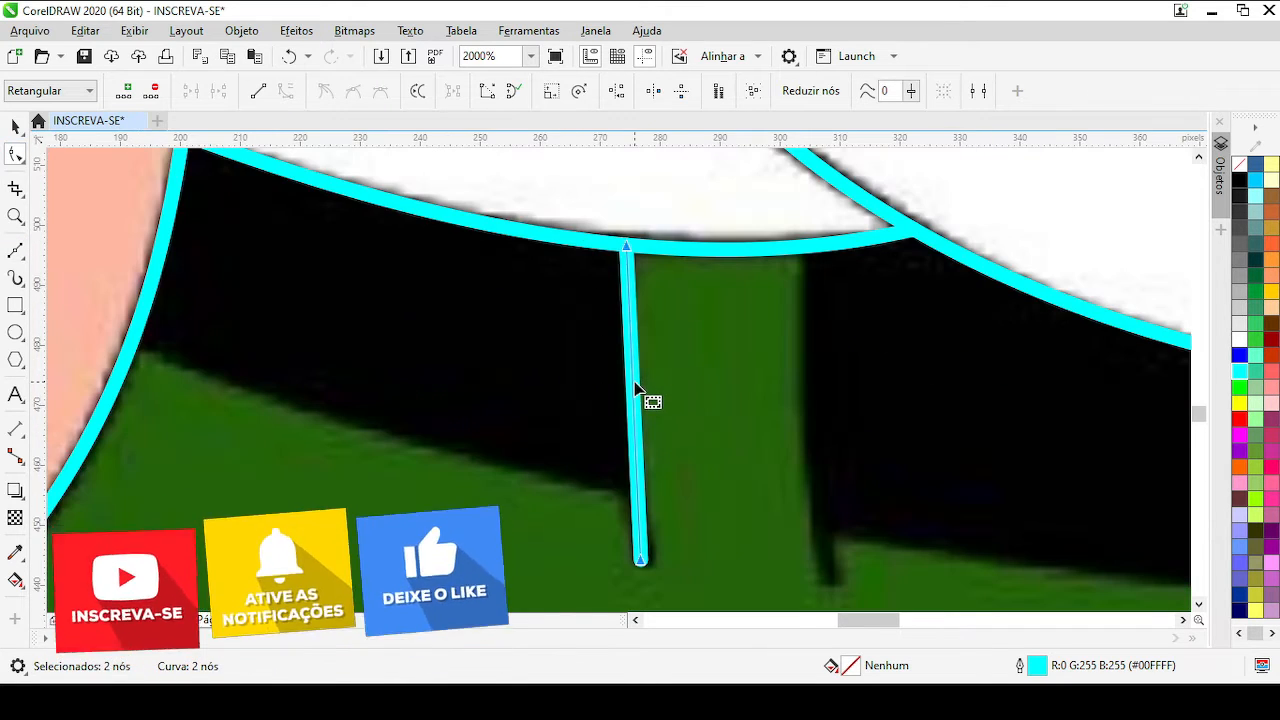
pyautogui.moveTo(632, 380); pyautogui.dragTo(623, 388)
pyautogui.scroll(1, 640, 557)
pyautogui.scroll(-1, 613, 574)
pyautogui.moveTo(595, 470); pyautogui.dragTo(594, 473)
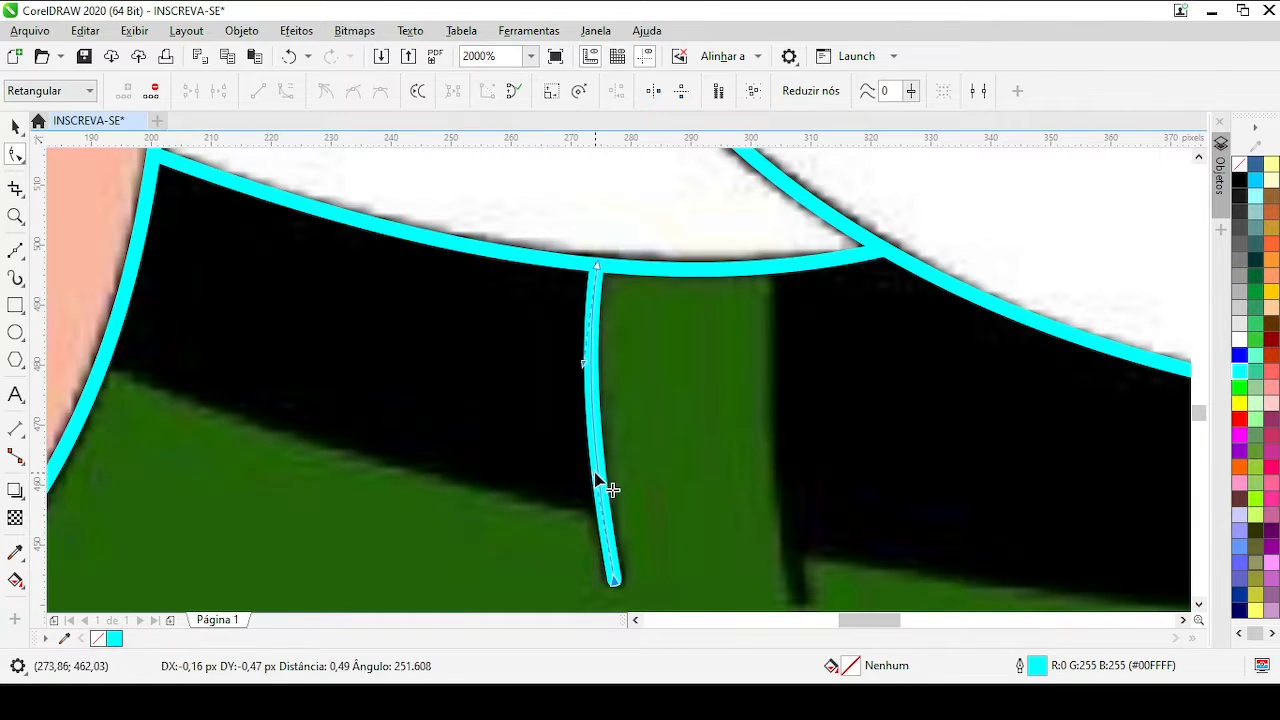
pyautogui.scroll(-1, 597, 480)
# Draw a straight two-node line along the left belt loop's right side, from its lower tip to the shirt hem
pyautogui.click(15, 251)
pyautogui.scroll(1, 667, 427)
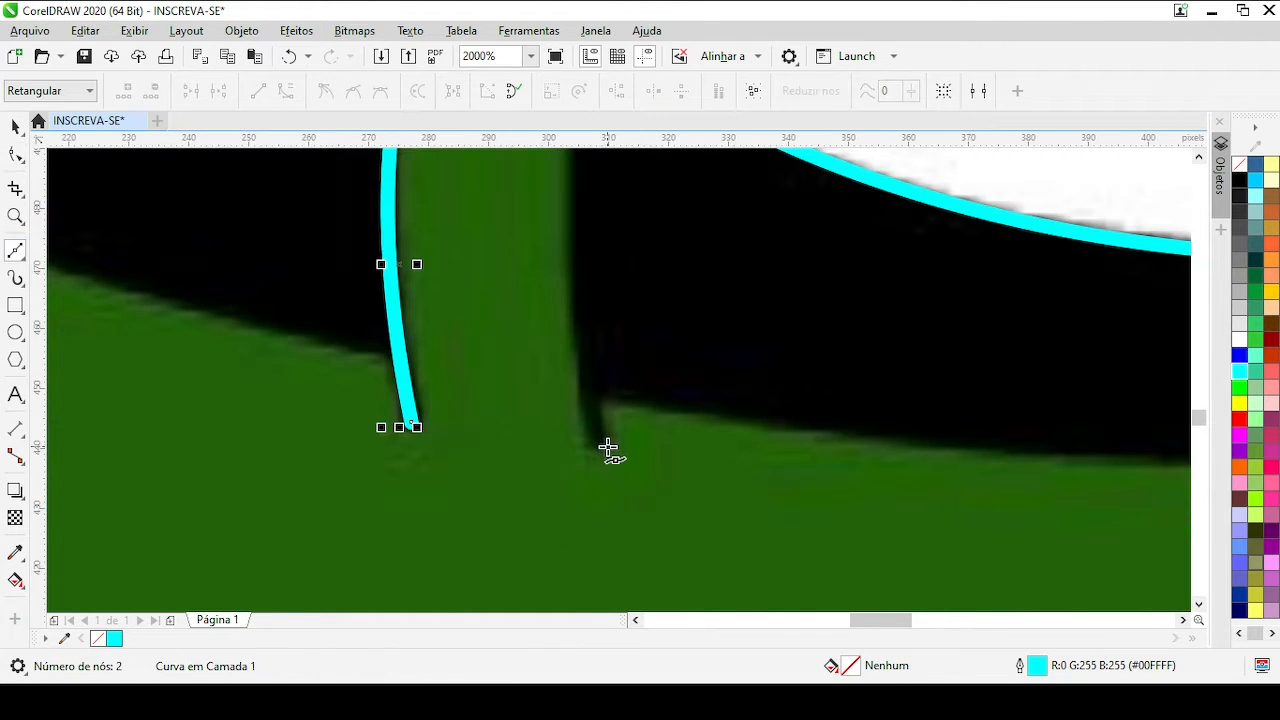
pyautogui.click(606, 448)
pyautogui.scroll(-1, 606, 344)
pyautogui.scroll(1, 661, 330)
pyautogui.scroll(-2, 642, 420)
pyautogui.scroll(1, 621, 405)
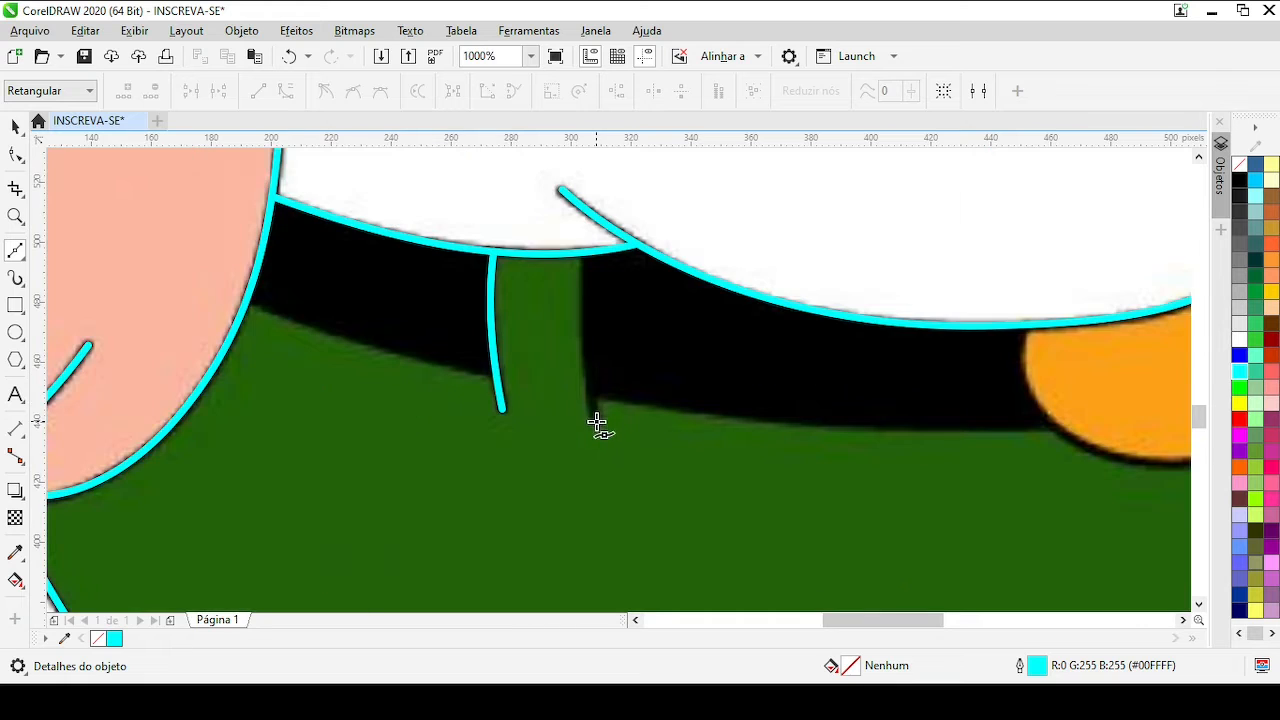
pyautogui.click(597, 425)
pyautogui.scroll(2, 584, 258)
pyautogui.click(631, 382)
pyautogui.scroll(-1, 636, 390)
pyautogui.scroll(1, 648, 510)
pyautogui.scroll(-1, 418, 258)
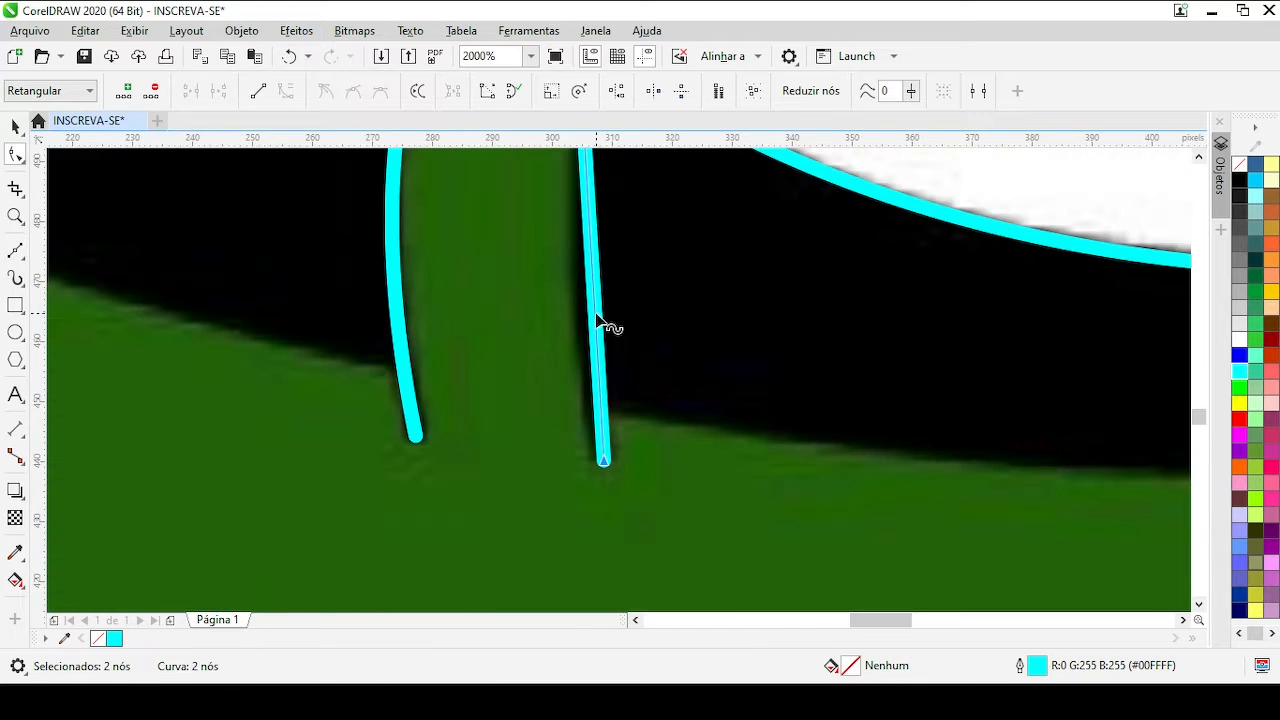
# Bend the line on the left belt loop's right side to follow the loop's outline
pyautogui.click(580, 290)
pyautogui.moveTo(603, 462); pyautogui.dragTo(603, 461)
pyautogui.scroll(-1, 603, 461)
pyautogui.scroll(1, 612, 256)
pyautogui.scroll(1, 610, 462)
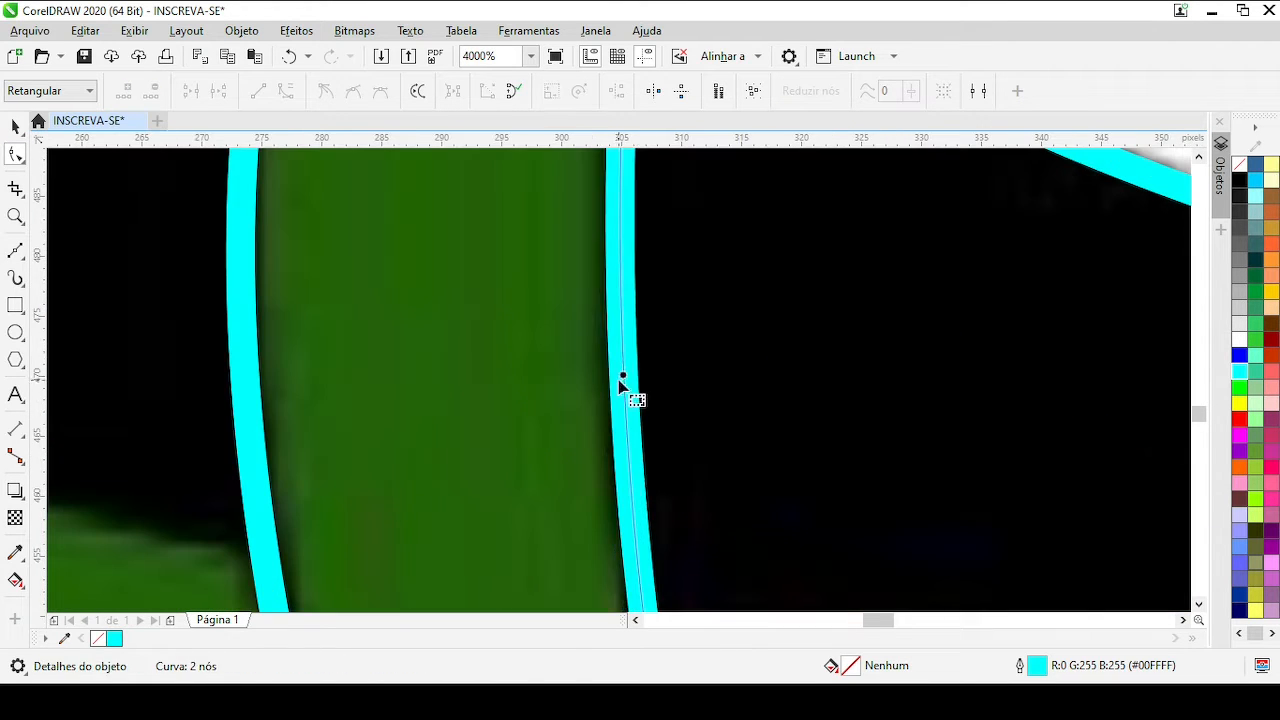
pyautogui.moveTo(620, 379); pyautogui.dragTo(616, 361)
pyautogui.scroll(-2, 616, 361)
pyautogui.scroll(1, 646, 385)
pyautogui.scroll(-1, 593, 369)
# Try to draw a straight line along the belt's lower edge from the hand to the left belt loop
pyautogui.press('F5')
pyautogui.scroll(1, 483, 315)
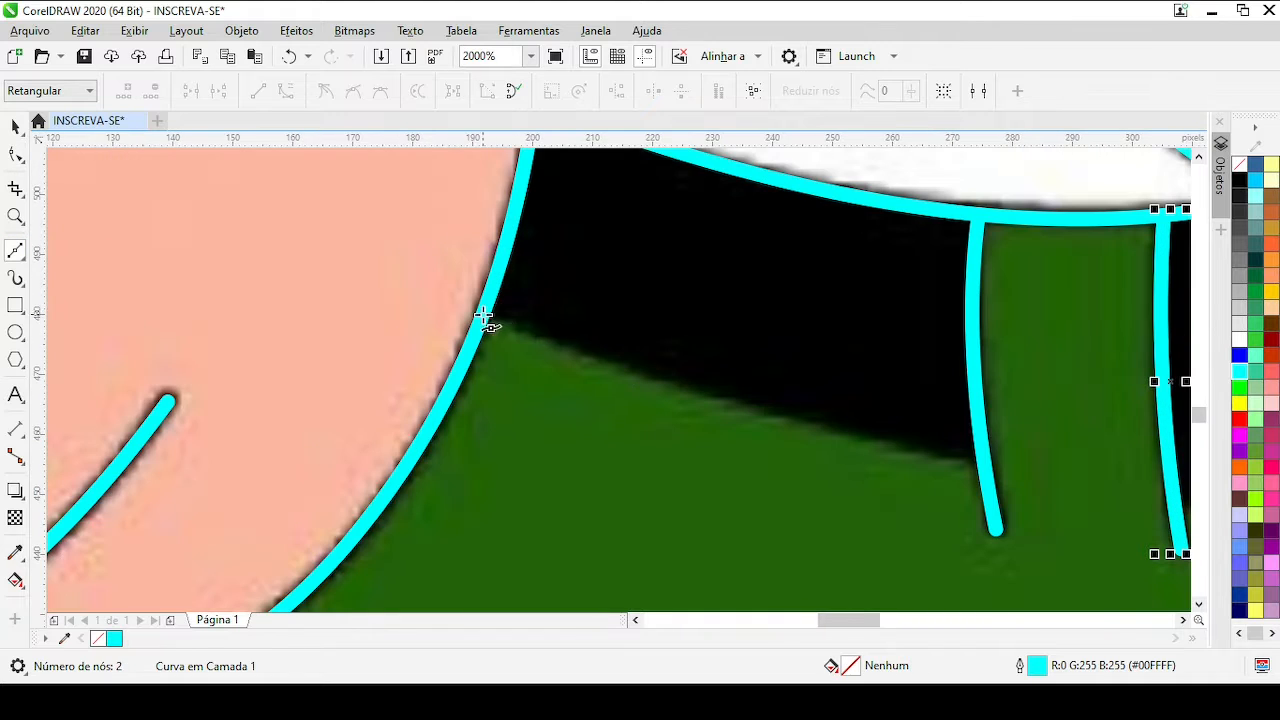
pyautogui.click(983, 457)
pyautogui.press('F10')
pyautogui.scroll(1, 476, 256)
pyautogui.hotkey('ctrl', 'z')
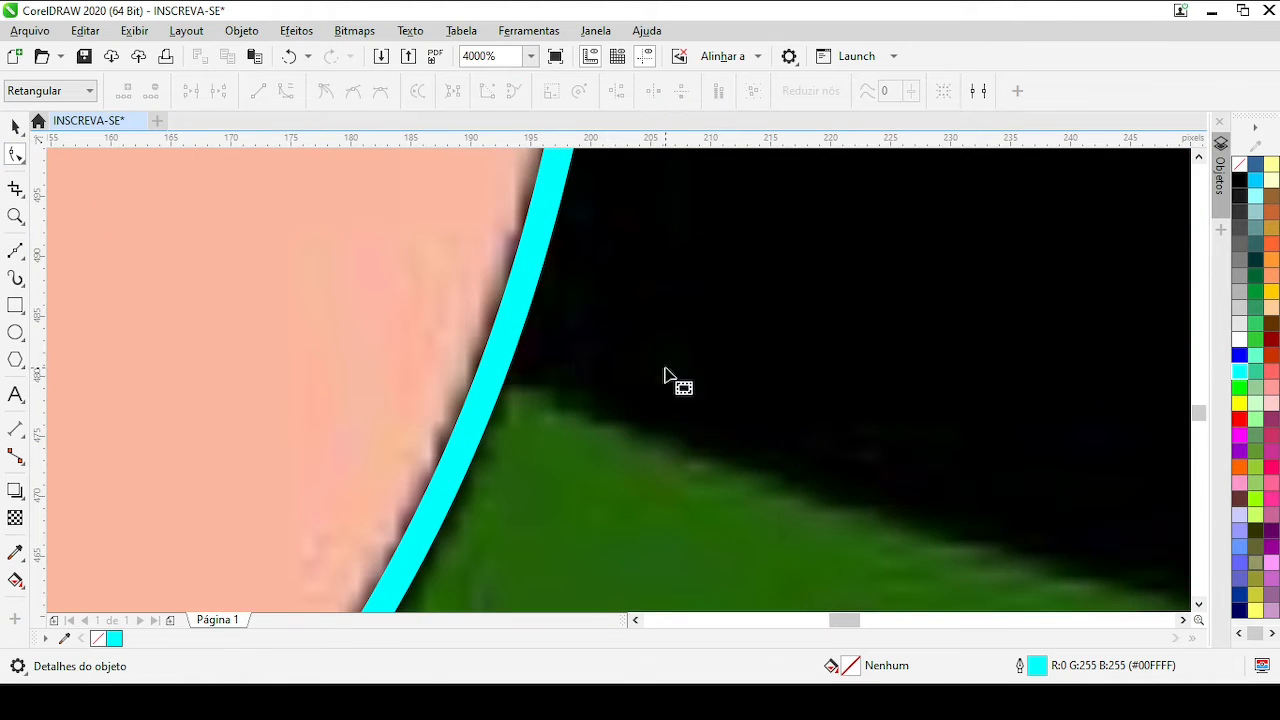
# Trace the belt's lower edge between the hand and the left belt loop and bend the line onto the outline
pyautogui.scroll(-1, 500, 318)
pyautogui.scroll(1, 497, 338)
pyautogui.moveTo(494, 334); pyautogui.dragTo(548, 319)
pyautogui.moveTo(548, 319); pyautogui.dragTo(491, 340)
pyautogui.scroll(-1, 491, 340)
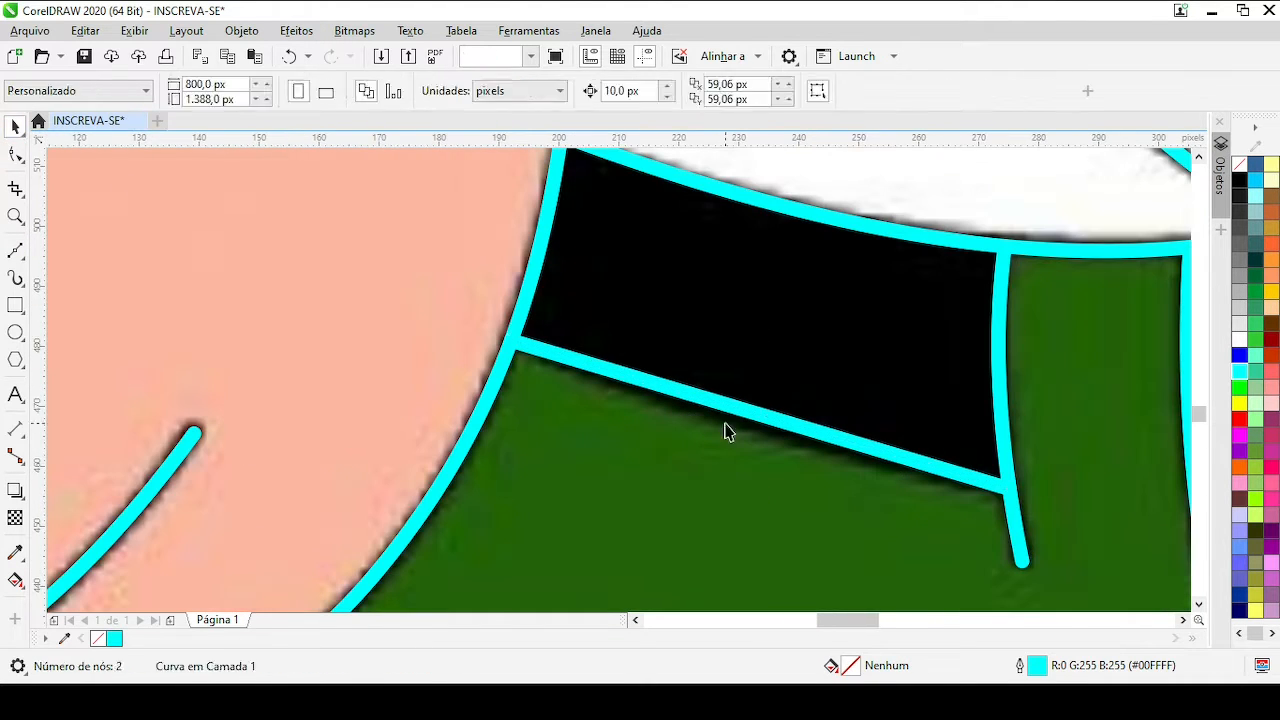
pyautogui.moveTo(756, 417); pyautogui.dragTo(757, 427)
pyautogui.scroll(-2, 763, 432)
pyautogui.scroll(1, 1036, 452)
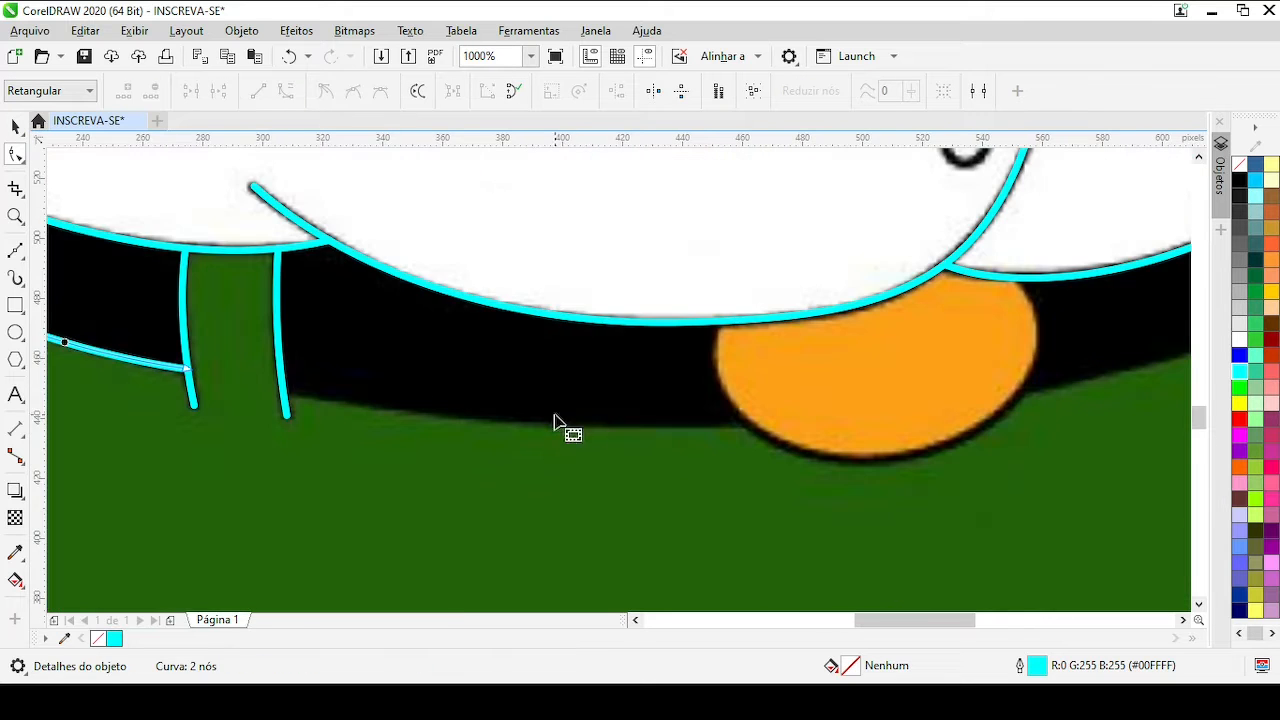
pyautogui.press('F5')
pyautogui.scroll(1, 300, 401)
pyautogui.click(597, 360)
pyautogui.scroll(-2, 806, 391)
pyautogui.scroll(1, 1008, 403)
pyautogui.scroll(-1, 651, 362)
pyautogui.scroll(1, 650, 343)
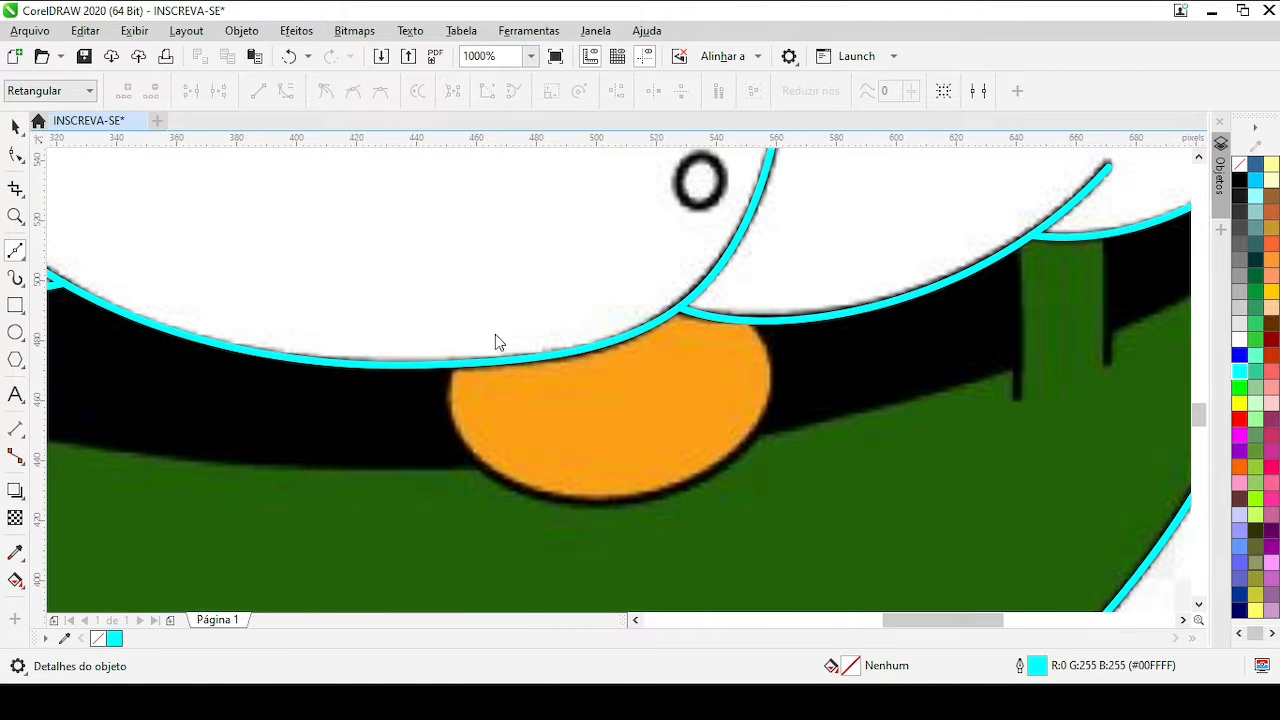
# Draw an ellipse over the orange belt buckle and resize it to about 107 by 71 px
pyautogui.press('F7')
pyautogui.moveTo(419, 284); pyautogui.dragTo(769, 499)
pyautogui.moveTo(486, 279); pyautogui.dragTo(470, 276)
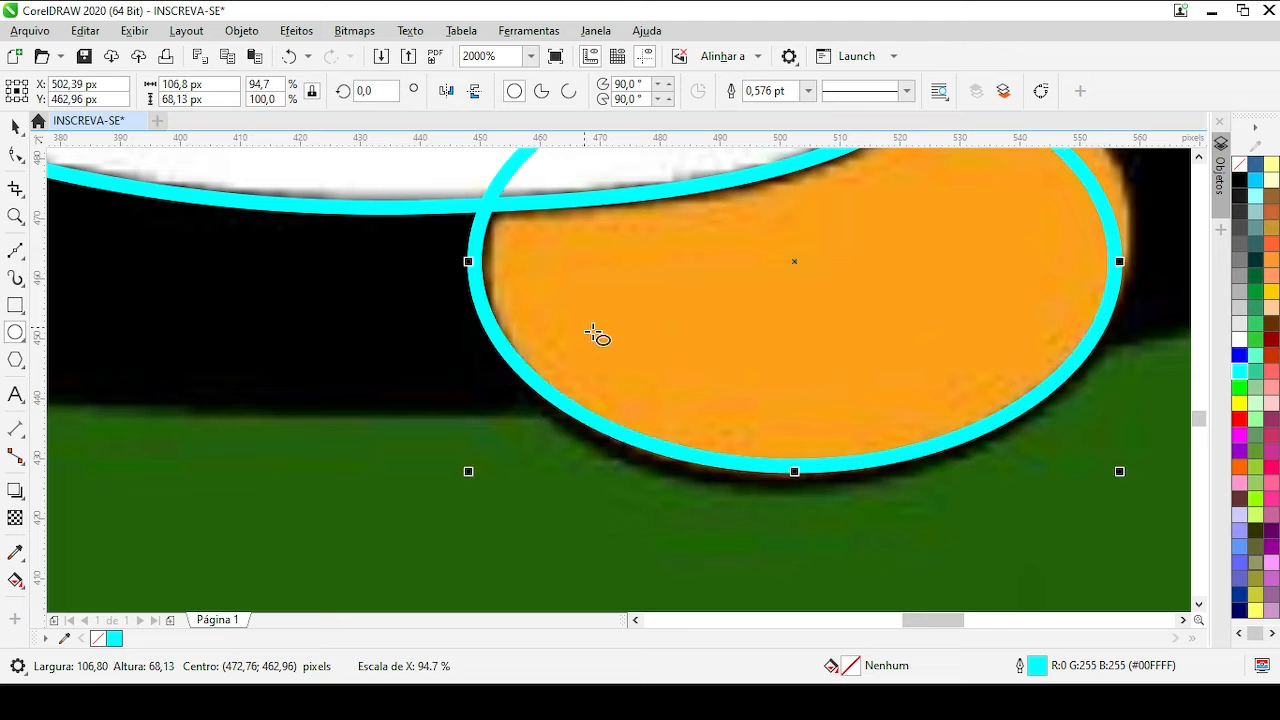
pyautogui.moveTo(795, 472); pyautogui.dragTo(797, 499)
pyautogui.moveTo(798, 499); pyautogui.dragTo(799, 488)
pyautogui.moveTo(1061, 239); pyautogui.dragTo(722, 351)
pyautogui.moveTo(787, 376); pyautogui.dragTo(787, 359)
# Rotate the buckle ellipse to about 3° and enlarge it to about 110 by 75 px
pyautogui.click(745, 340)
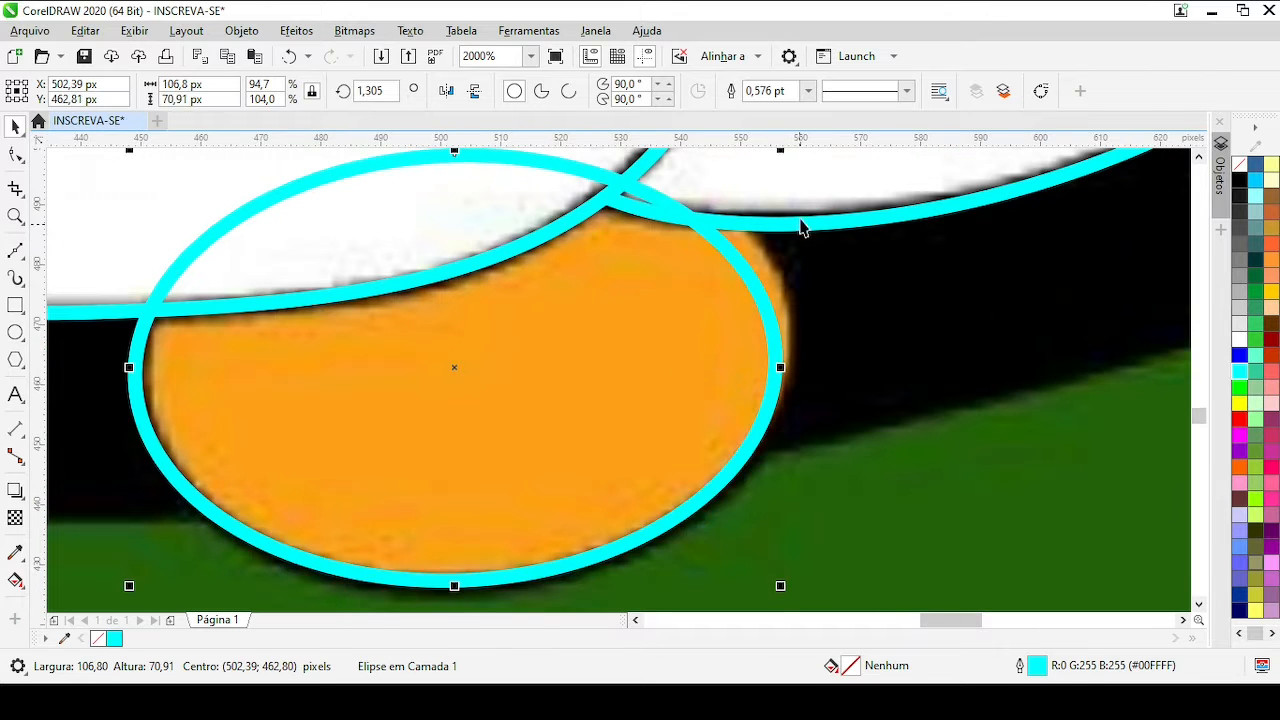
pyautogui.moveTo(783, 150); pyautogui.dragTo(809, 177)
pyautogui.scroll(-1, 626, 419)
pyautogui.scroll(1, 619, 380)
pyautogui.click(619, 380)
pyautogui.moveTo(806, 366); pyautogui.dragTo(806, 349)
pyautogui.scroll(-1, 460, 512)
pyautogui.moveTo(631, 431); pyautogui.dragTo(631, 440)
pyautogui.scroll(1, 640, 200)
pyautogui.moveTo(600, 376); pyautogui.dragTo(563, 401)
pyautogui.scroll(-1, 620, 588)
pyautogui.scroll(1, 640, 475)
pyautogui.scroll(-1, 337, 334)
pyautogui.scroll(1, 605, 332)
pyautogui.moveTo(528, 303); pyautogui.dragTo(534, 303)
pyautogui.scroll(-1, 735, 296)
pyautogui.scroll(1, 850, 338)
pyautogui.scroll(-2, 628, 470)
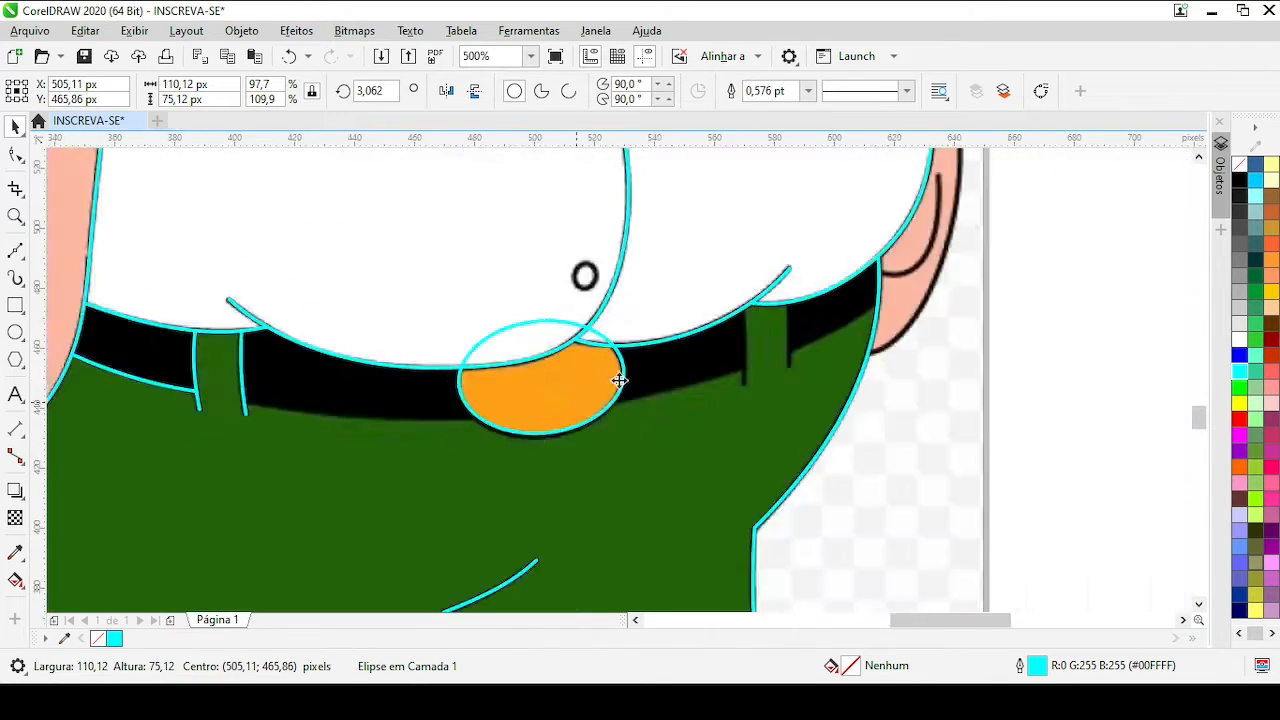
# Nudge the ellipse onto the buckle's outline and fine-tune it to about 3.7° rotation and 109 px width
pyautogui.scroll(2, 512, 419)
pyautogui.moveTo(700, 340); pyautogui.dragTo(620, 380)
pyautogui.scroll(-1, 551, 404)
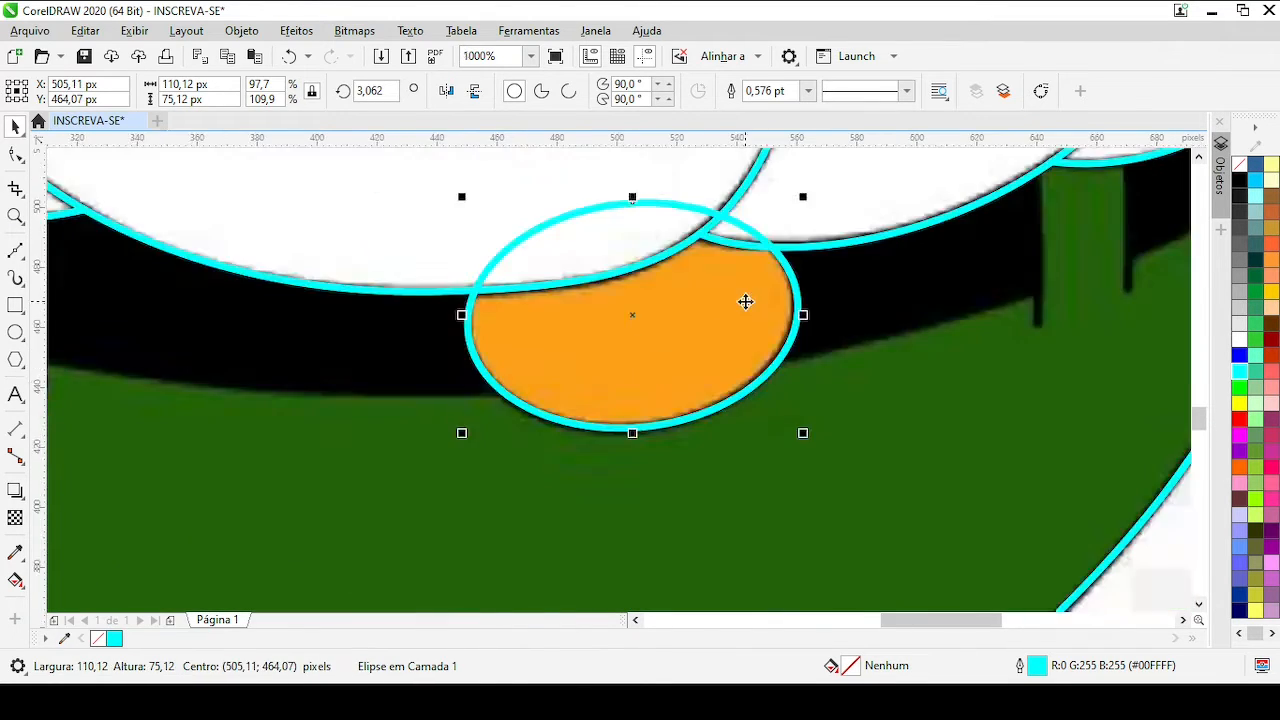
pyautogui.click(746, 300)
pyautogui.scroll(1, 868, 222)
pyautogui.moveTo(729, 406); pyautogui.dragTo(729, 403)
pyautogui.scroll(-1, 640, 350)
pyautogui.scroll(1, 726, 389)
pyautogui.moveTo(643, 367); pyautogui.dragTo(640, 366)
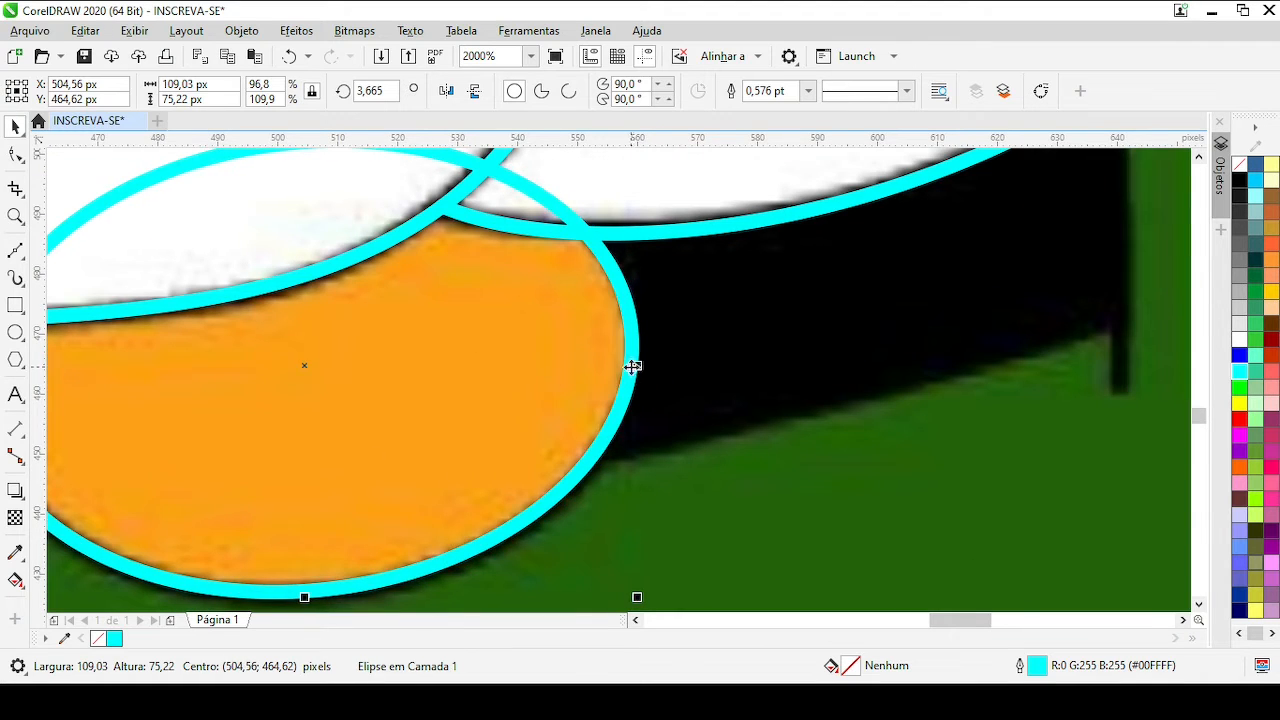
pyautogui.scroll(1, 626, 406)
pyautogui.scroll(1, 600, 307)
pyautogui.scroll(-3, 600, 307)
pyautogui.scroll(1, 615, 303)
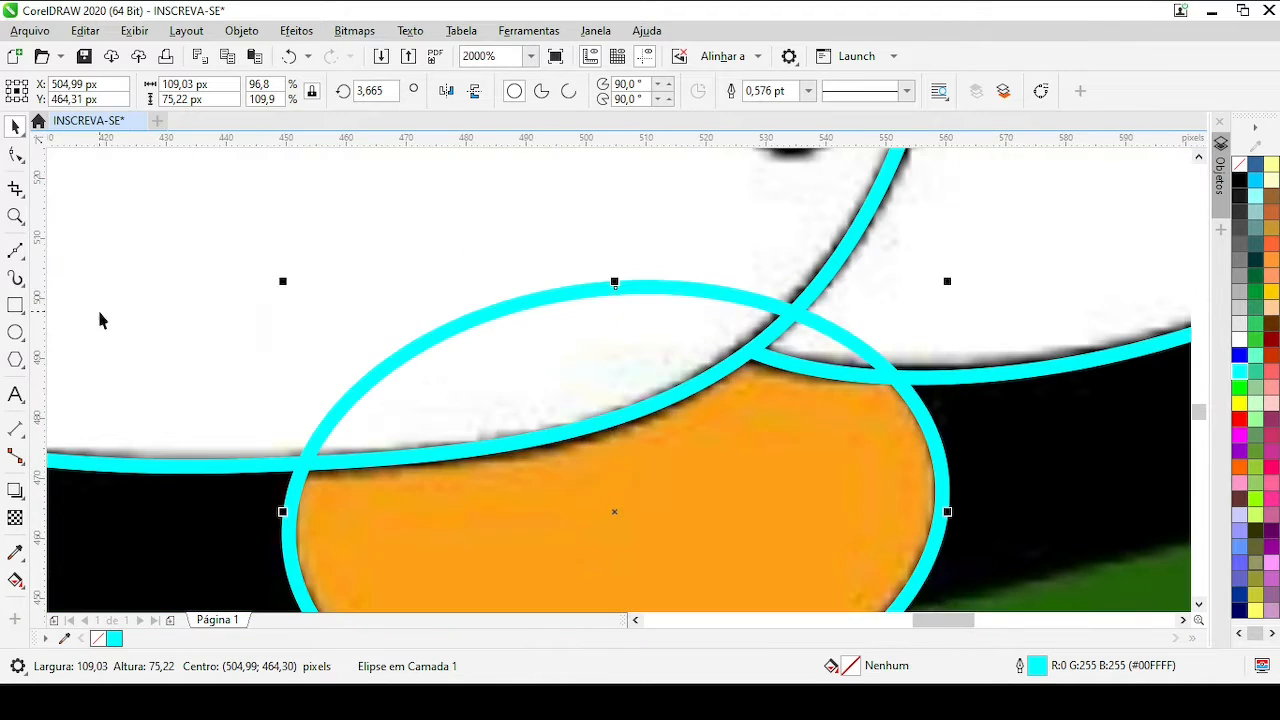
# Convert the buckle ellipse to curves, add nodes where it crosses the shirt's main lower edge, and break the curve there
pyautogui.hotkey('ctrl', 'q')
pyautogui.scroll(-2, 428, 342)
pyautogui.scroll(1, 644, 282)
pyautogui.scroll(1, 560, 450)
pyautogui.scroll(4, 490, 364)
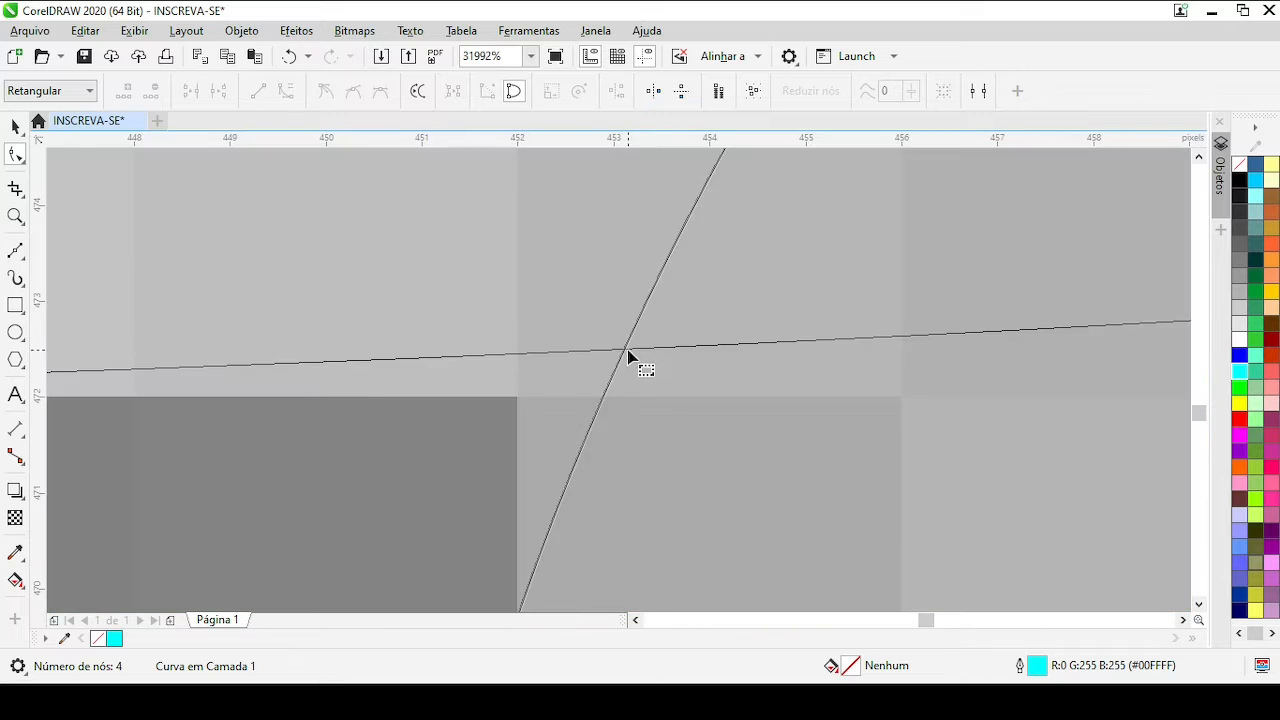
pyautogui.scroll(2, 628, 350)
pyautogui.doubleClick(614, 363)
pyautogui.scroll(-3, 611, 371)
pyautogui.scroll(4, 639, 376)
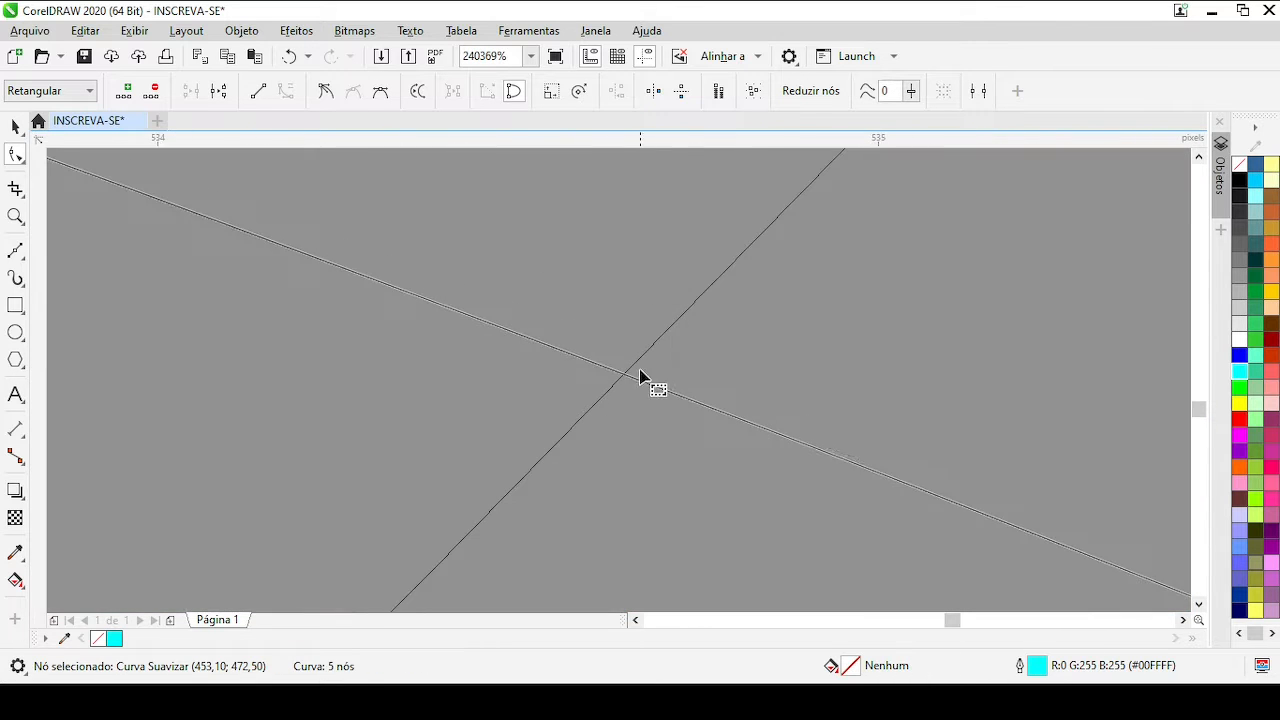
pyautogui.scroll(-3, 622, 378)
pyautogui.click(219, 91)
# Delete the buckle curve's arc above the shirt and trim its right end to a new node on the hem crossing
pyautogui.scroll(-3, 662, 381)
pyautogui.moveTo(660, 380); pyautogui.dragTo(607, 385)
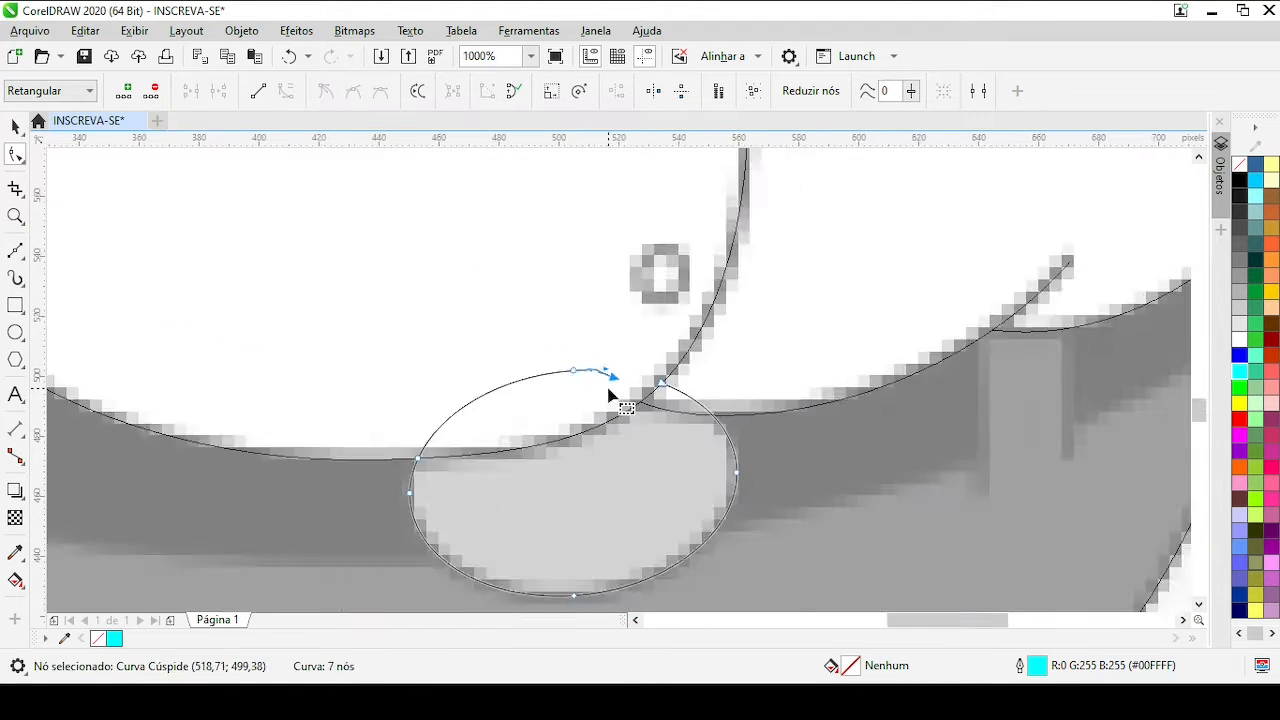
pyautogui.press('Delete')
pyautogui.scroll(1, 545, 408)
pyautogui.click(597, 326)
pyautogui.press('Delete')
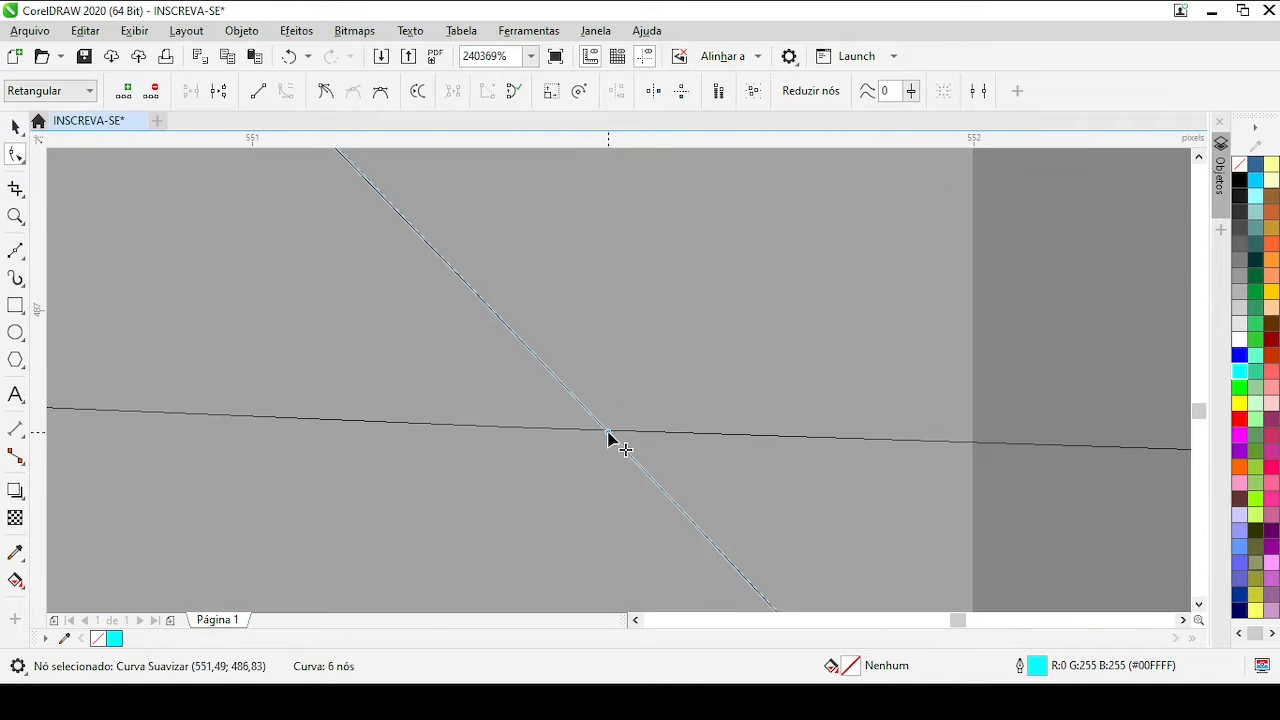
pyautogui.scroll(-7, 608, 433)
pyautogui.click(585, 352)
pyautogui.press('Delete')
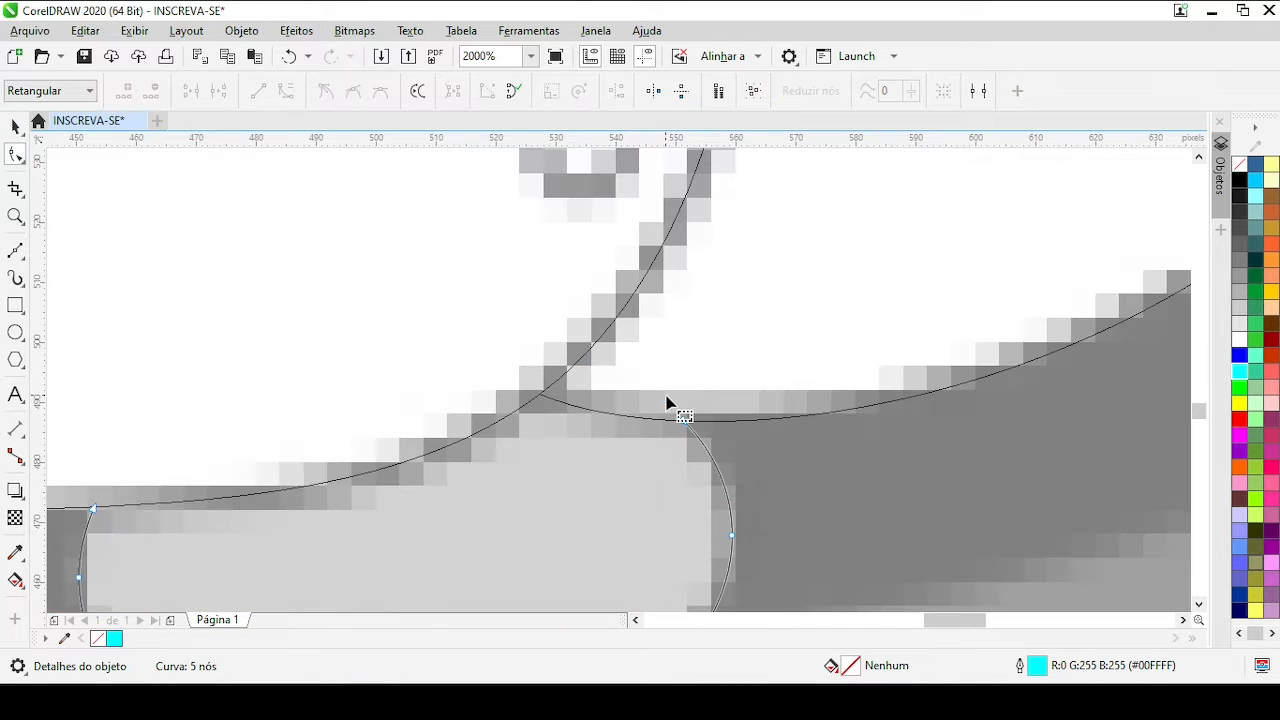
# Draw a straight two-node line along the belt's lower edge from the left belt loop to the buckle
pyautogui.scroll(-2, 668, 400)
pyautogui.press('space')
pyautogui.click(559, 413)
pyautogui.scroll(1, 559, 420)
pyautogui.press('F10')
pyautogui.scroll(1, 543, 371)
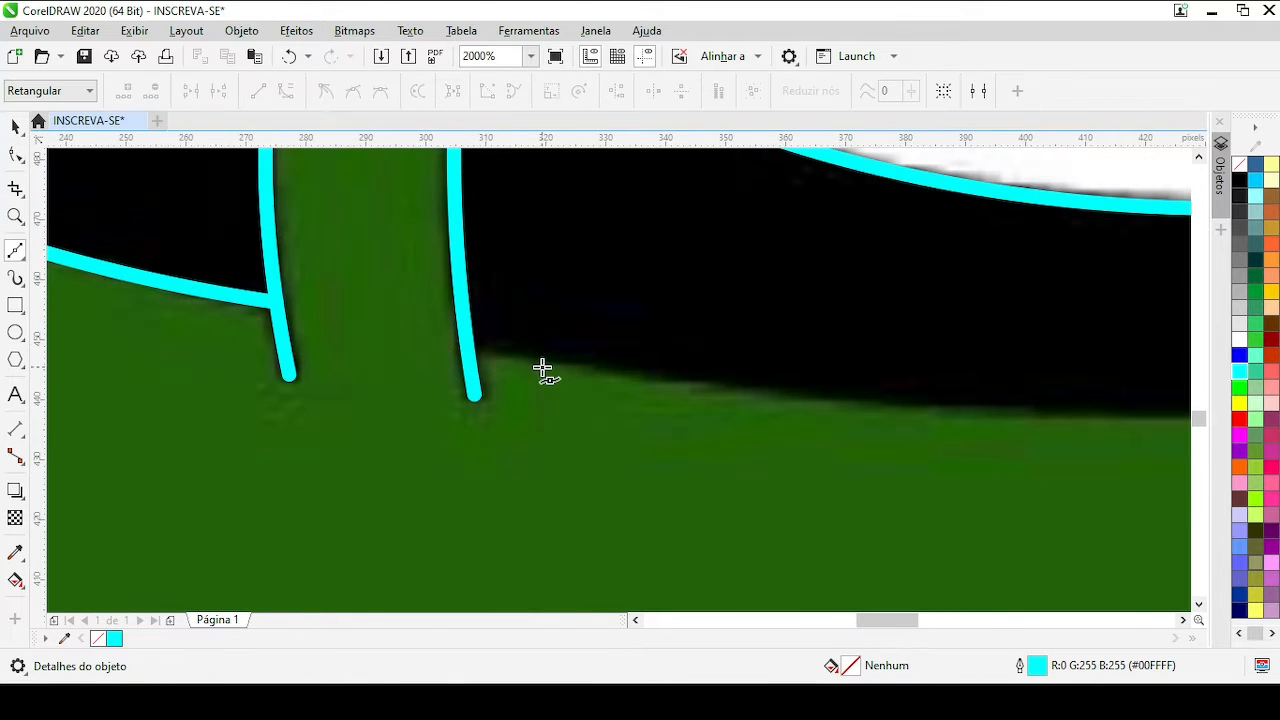
pyautogui.scroll(-1, 511, 398)
pyautogui.click(975, 430)
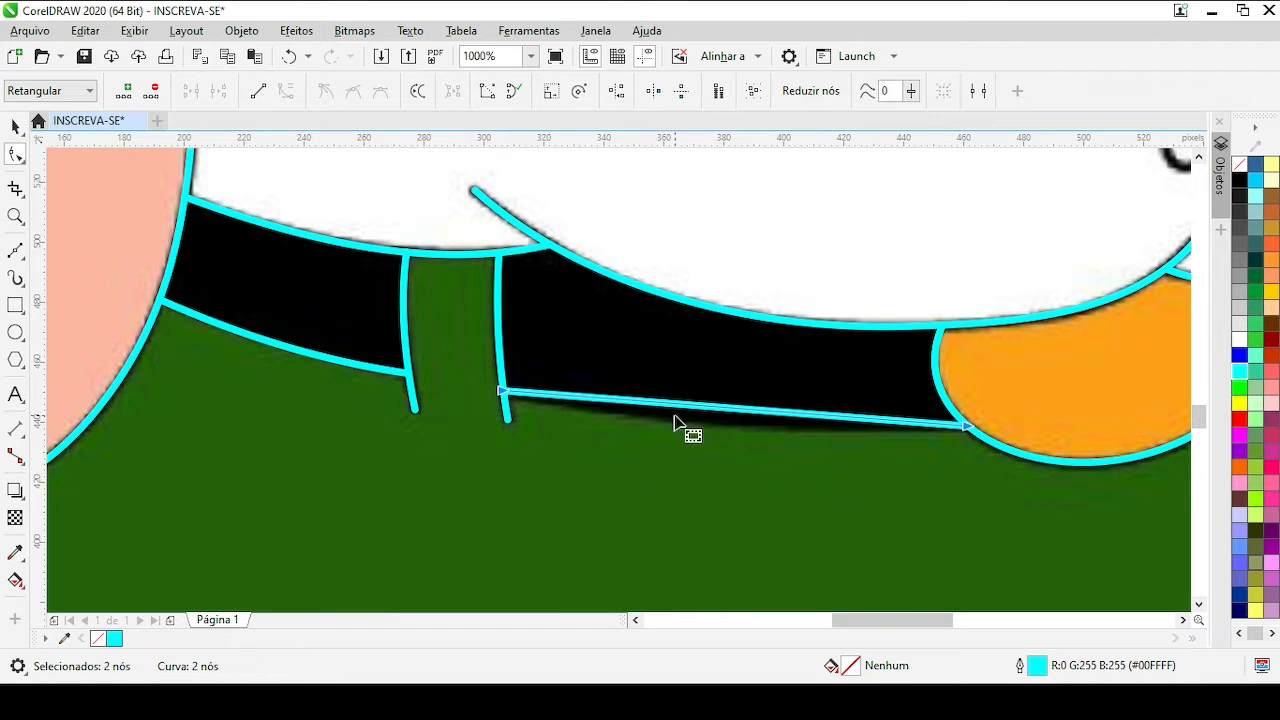
# Bend the line between the left belt loop and the buckle to follow the belt's lower edge
pyautogui.scroll(1, 708, 412)
pyautogui.moveTo(694, 376); pyautogui.dragTo(694, 411)
pyautogui.scroll(1, 211, 350)
pyautogui.moveTo(606, 355); pyautogui.dragTo(662, 352)
pyautogui.moveTo(662, 352); pyautogui.dragTo(534, 355)
pyautogui.scroll(-3, 606, 368)
pyautogui.scroll(2, 720, 396)
pyautogui.click(530, 367)
pyautogui.scroll(-3, 763, 354)
pyautogui.scroll(1, 776, 352)
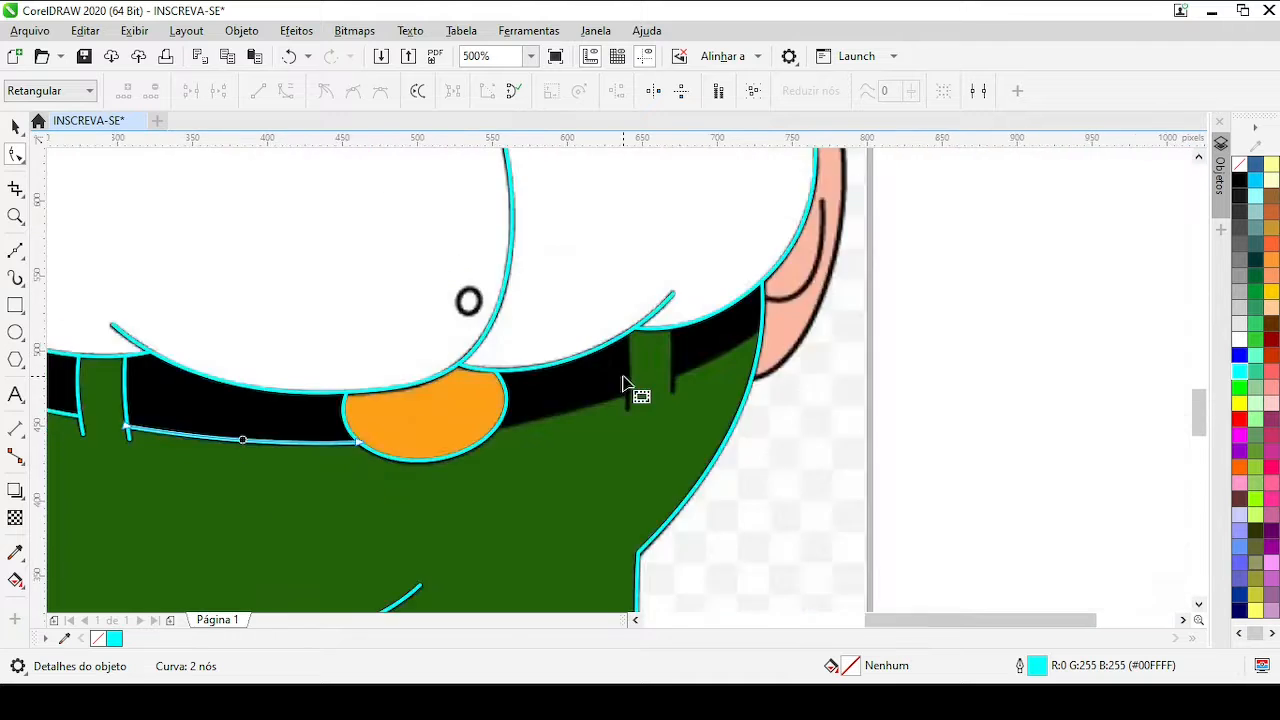
# Trace the left side of the right belt loop with a slightly bent two-node curve ending on the shirt hem
pyautogui.scroll(2, 650, 378)
pyautogui.press('F5')
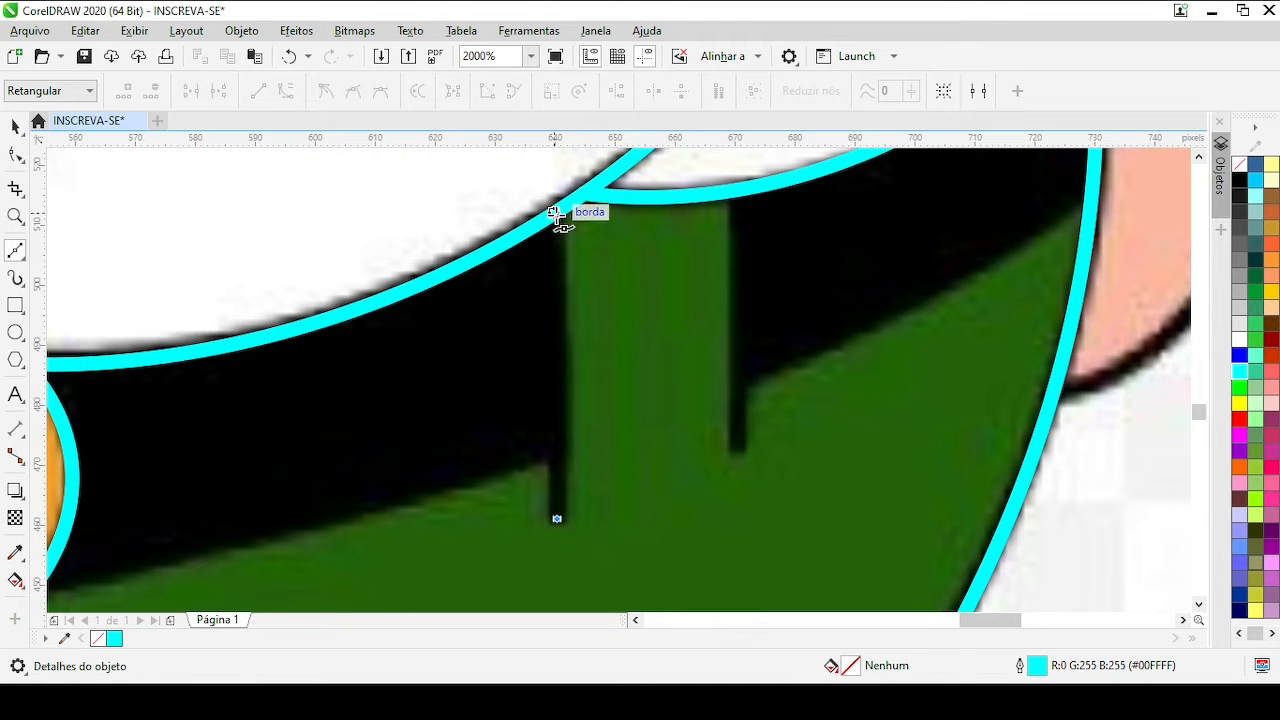
pyautogui.click(553, 213)
pyautogui.press('F10')
pyautogui.click(557, 345)
pyautogui.scroll(1, 563, 243)
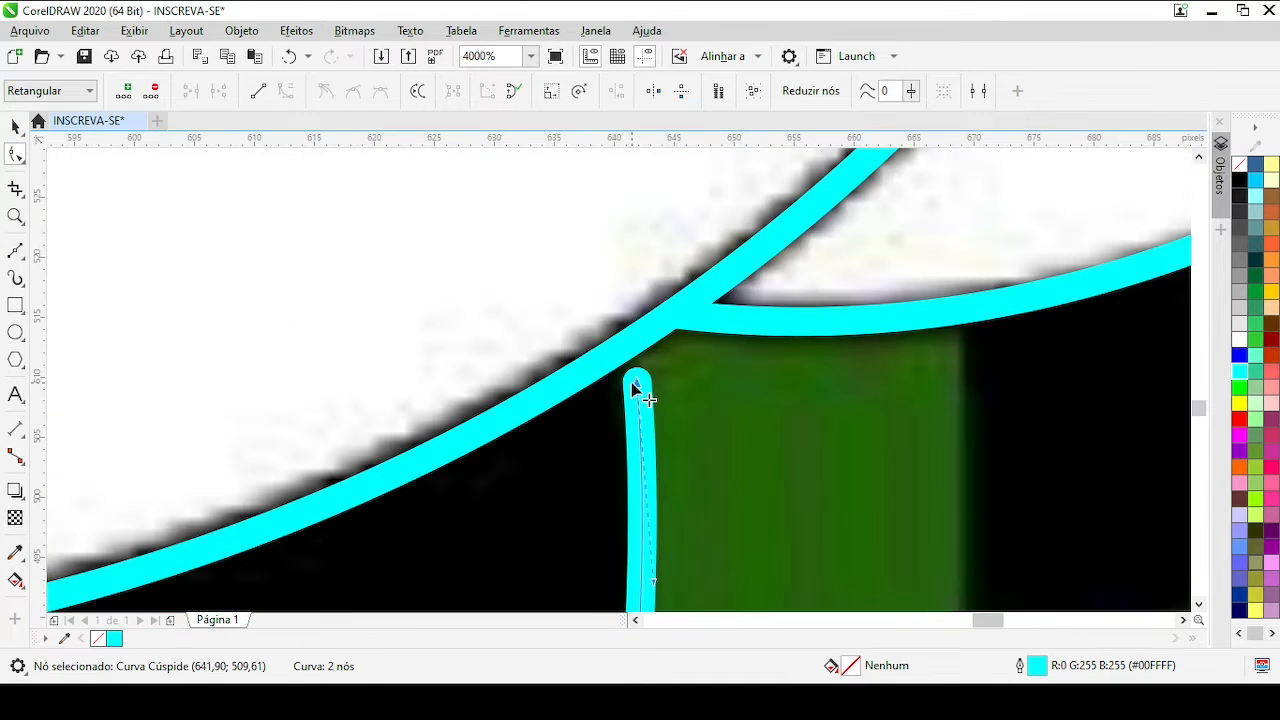
pyautogui.scroll(1, 612, 351)
pyautogui.scroll(-4, 628, 257)
pyautogui.scroll(2, 560, 352)
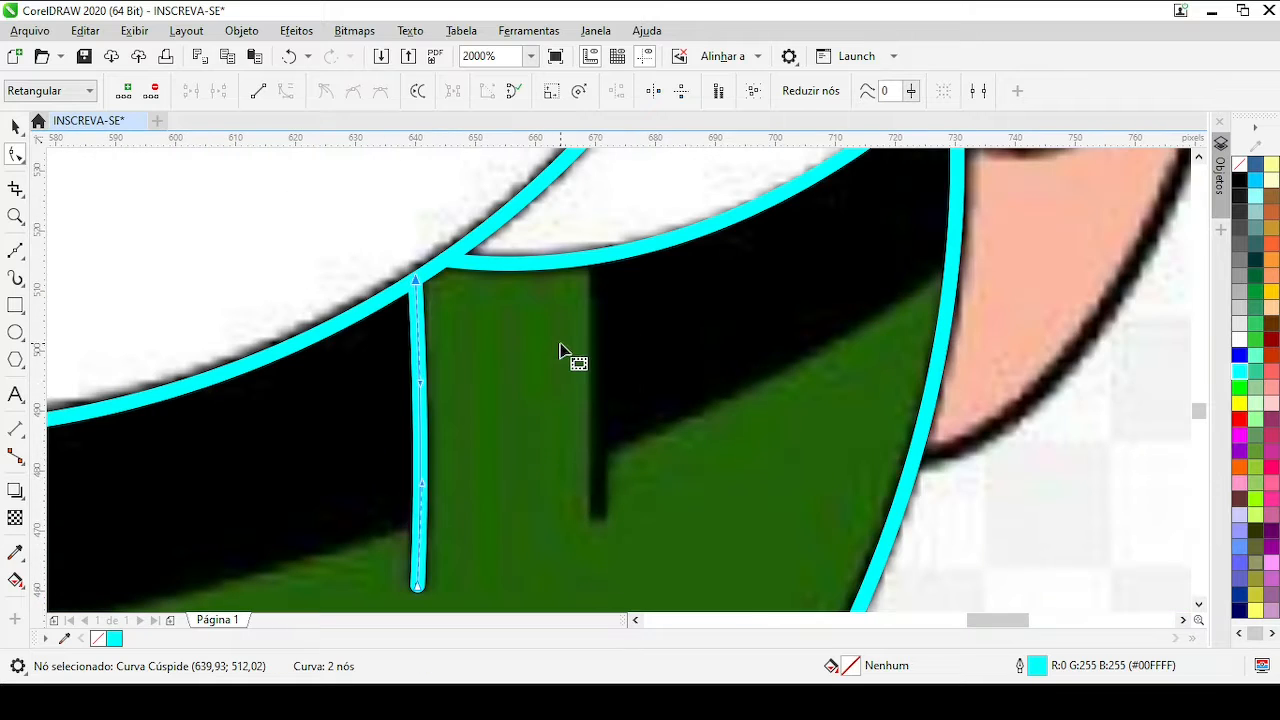
# Draw the right side of the right belt loop from its lower tip to the hem and bend it slightly
pyautogui.click(602, 255)
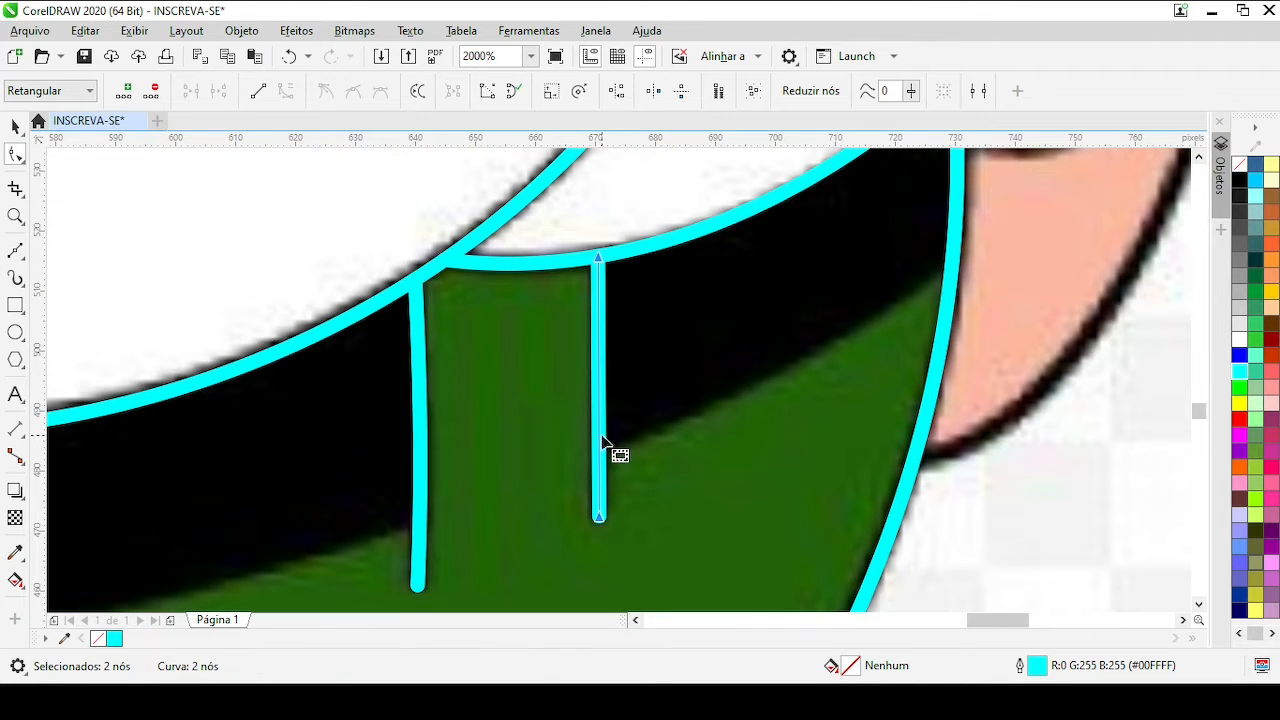
pyautogui.scroll(1, 620, 588)
pyautogui.moveTo(578, 444); pyautogui.dragTo(575, 443)
pyautogui.scroll(-1, 577, 443)
pyautogui.scroll(1, 550, 215)
pyautogui.moveTo(606, 400); pyautogui.dragTo(612, 384)
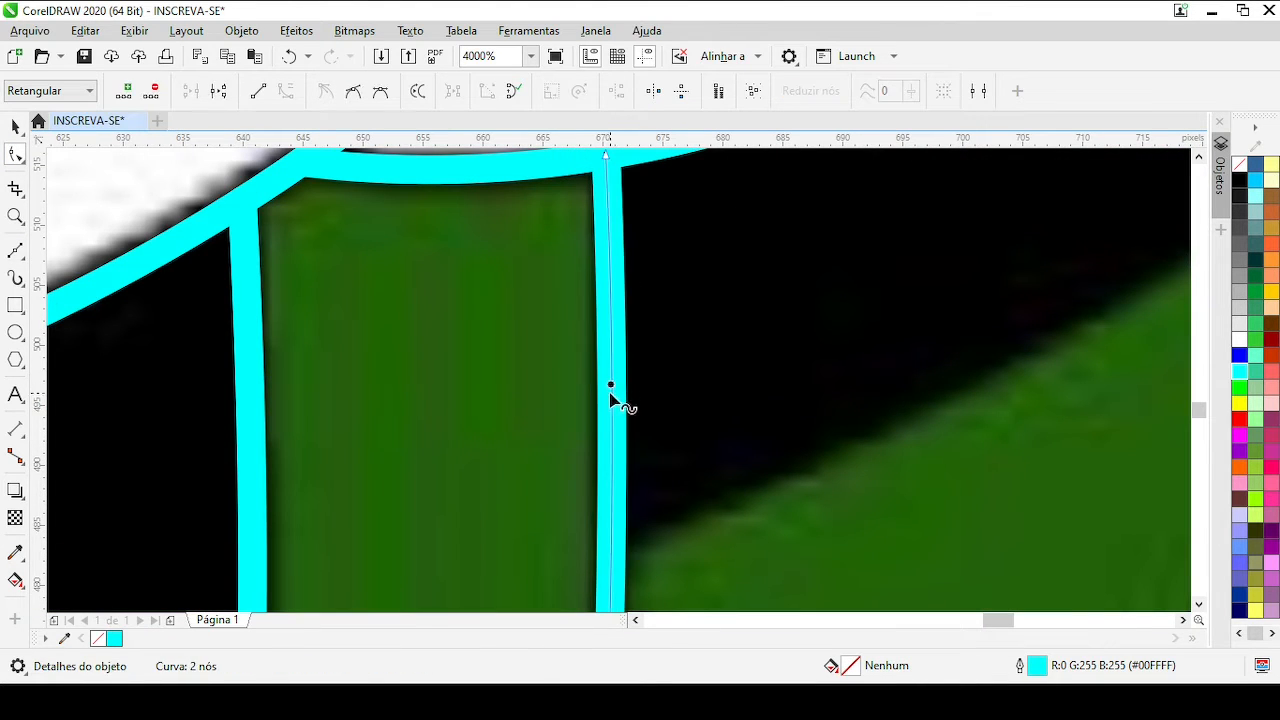
# Trace the belt's lower edge from the right belt loop to the buckle with a two-node line bent to the outline
pyautogui.scroll(-2, 606, 390)
pyautogui.scroll(1, 141, 589)
pyautogui.click(15, 251)
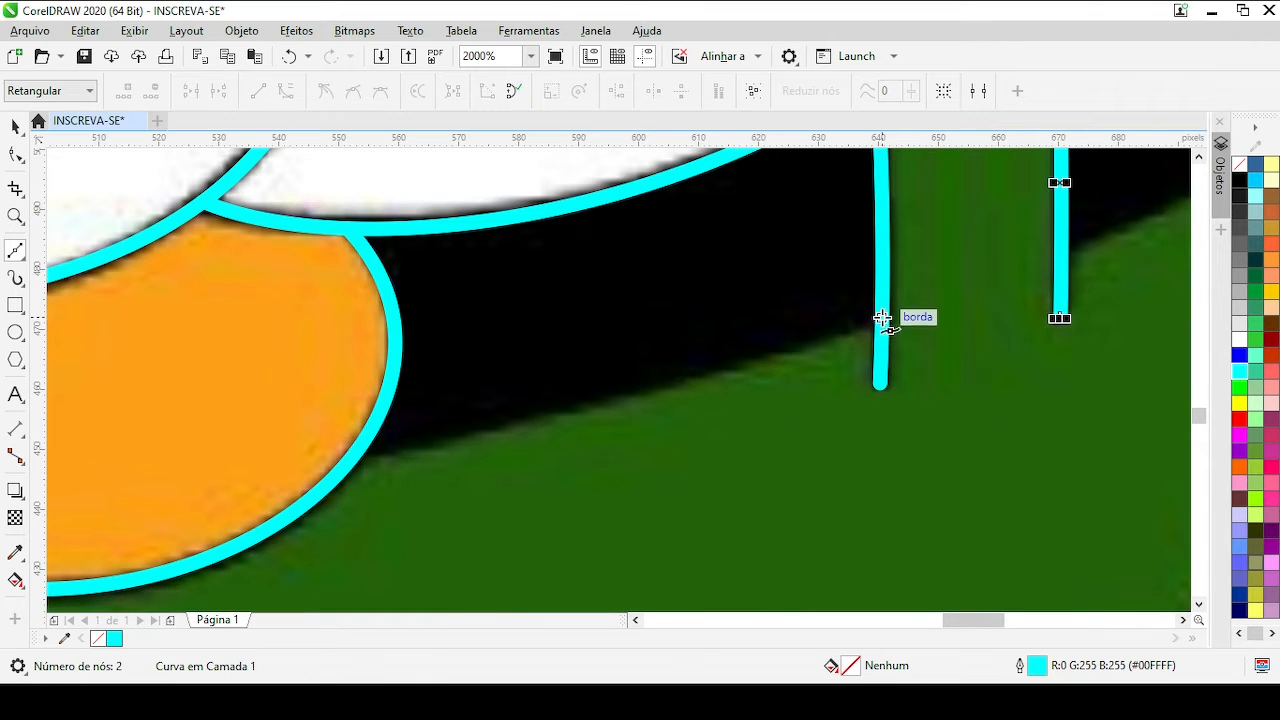
pyautogui.click(356, 455)
pyautogui.click(15, 154)
pyautogui.moveTo(320, 495); pyautogui.dragTo(912, 245)
pyautogui.click(284, 91)
pyautogui.moveTo(675, 371); pyautogui.dragTo(680, 379)
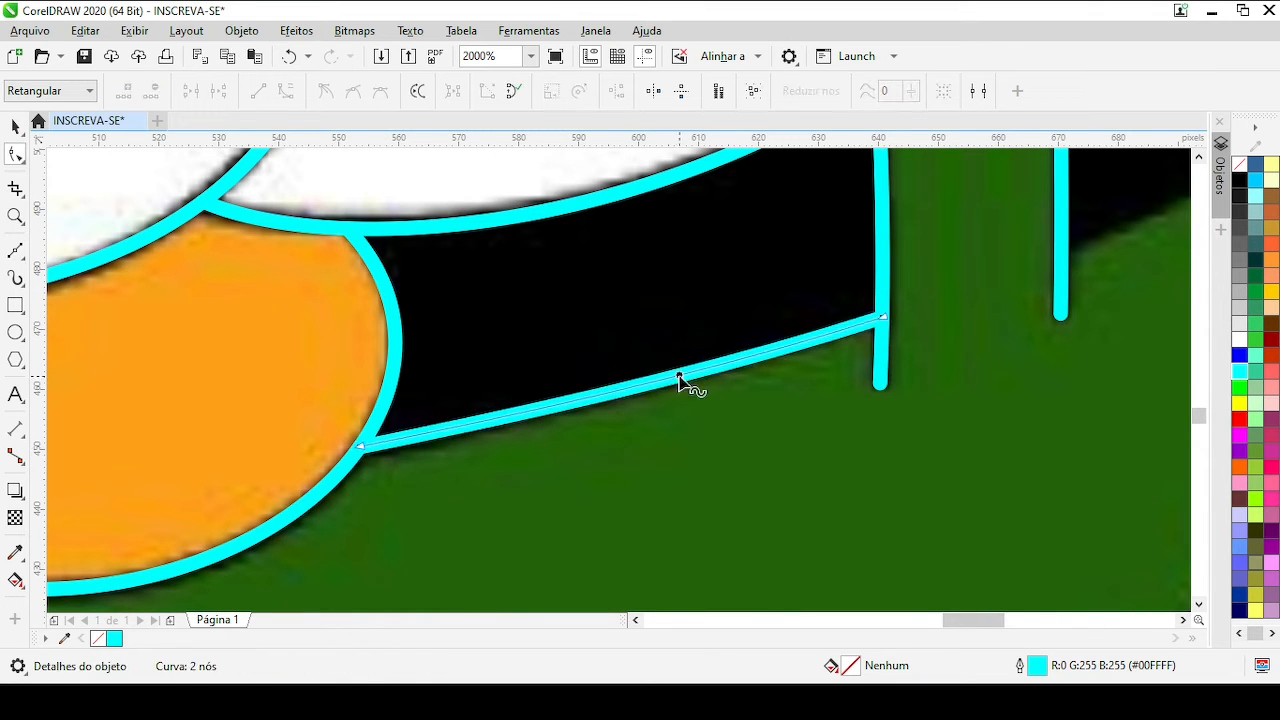
pyautogui.scroll(1, 377, 455)
pyautogui.moveTo(574, 379)
pyautogui.mouseDown()
pyautogui.moveTo(660, 368)
pyautogui.moveTo(586, 380)
pyautogui.mouseUp()
pyautogui.scroll(-1, 791, 357)
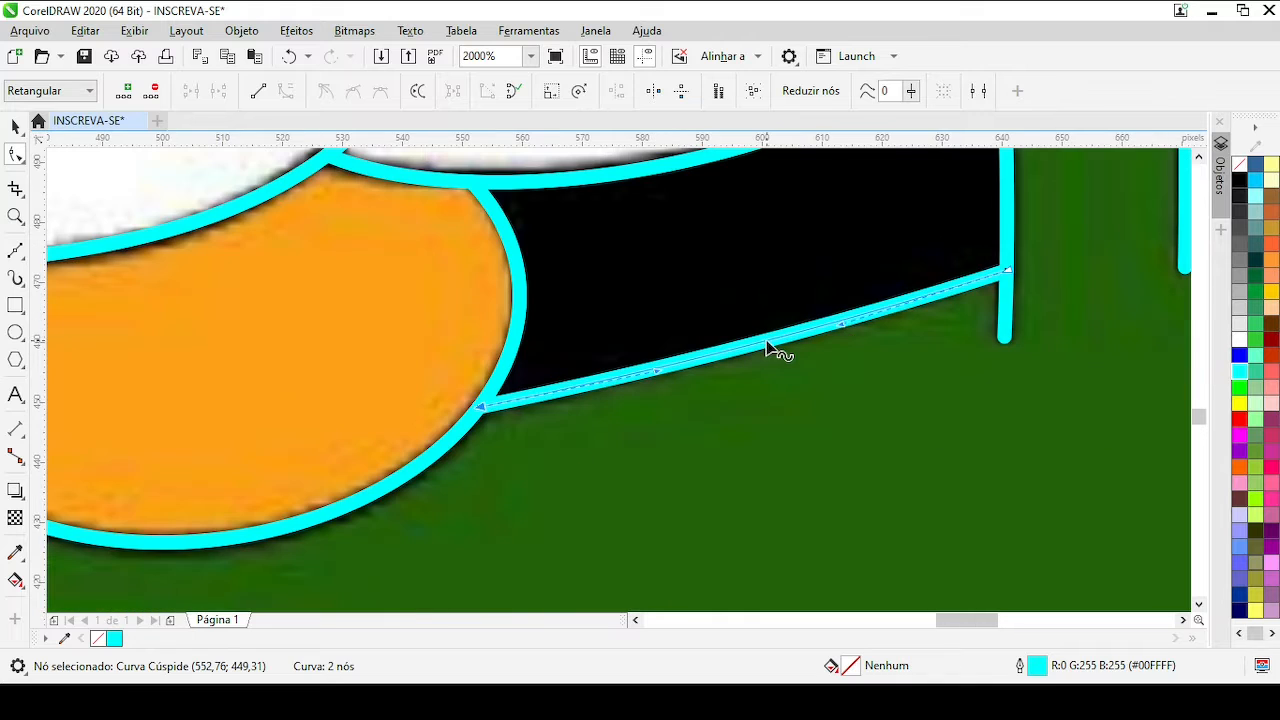
pyautogui.moveTo(766, 343); pyautogui.dragTo(763, 343)
pyautogui.scroll(-1, 774, 337)
pyautogui.scroll(1, 869, 270)
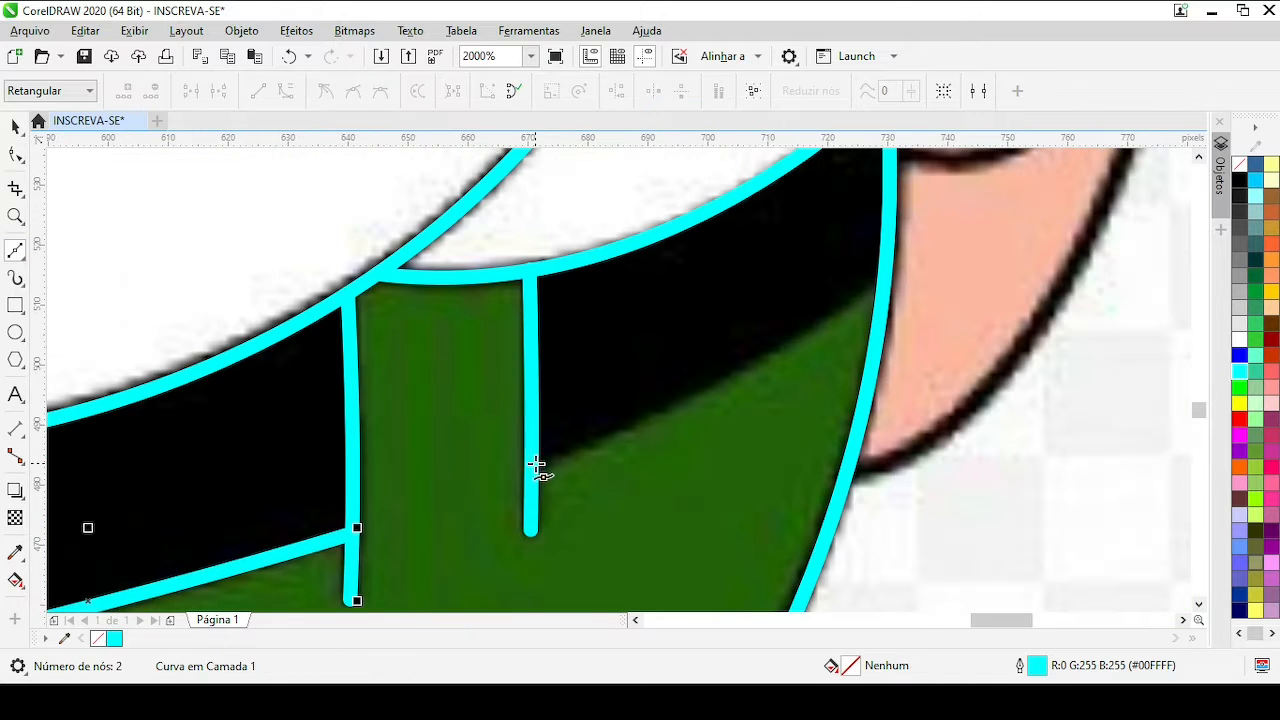
# Trace the belt's lower edge from the right belt loop to the trousers' outer edge and bend it to the outline
pyautogui.click(885, 279)
pyautogui.doubleClick(15, 154)
pyautogui.click(284, 91)
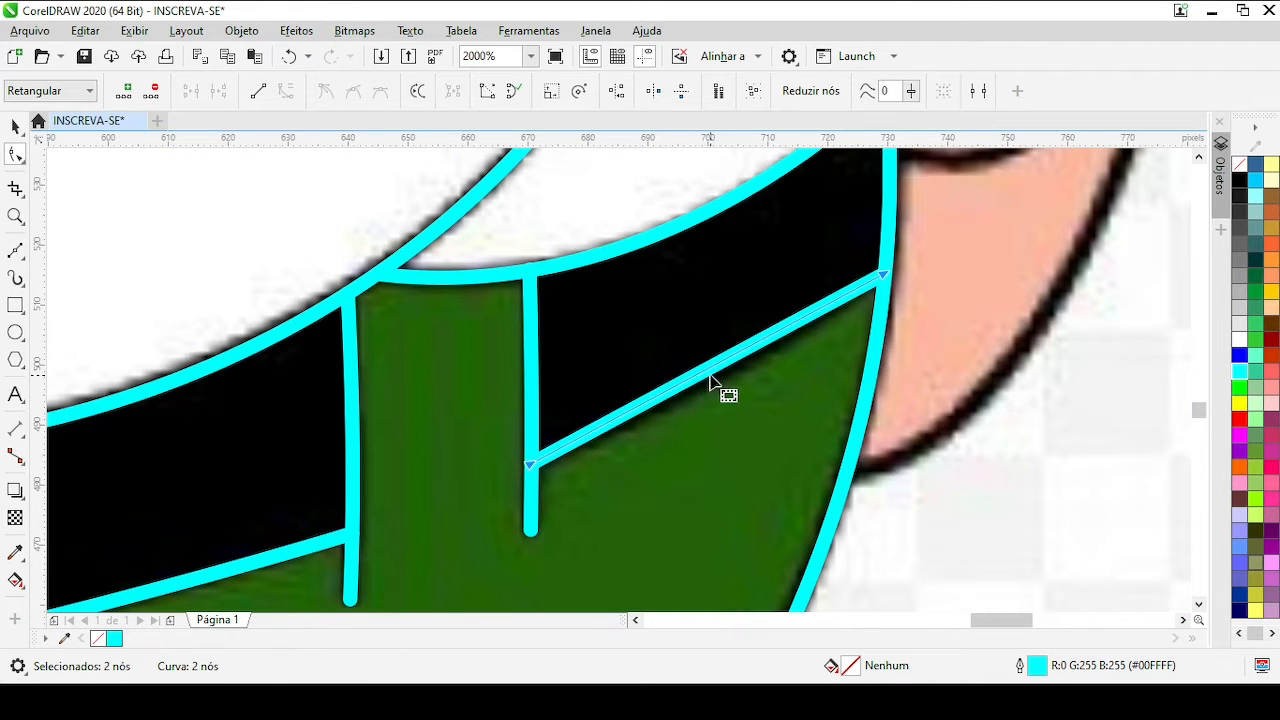
pyautogui.moveTo(711, 373); pyautogui.dragTo(711, 380)
pyautogui.scroll(-1, 527, 370)
pyautogui.click(15, 127)
pyautogui.click(806, 562)
pyautogui.scroll(-2, 806, 562)
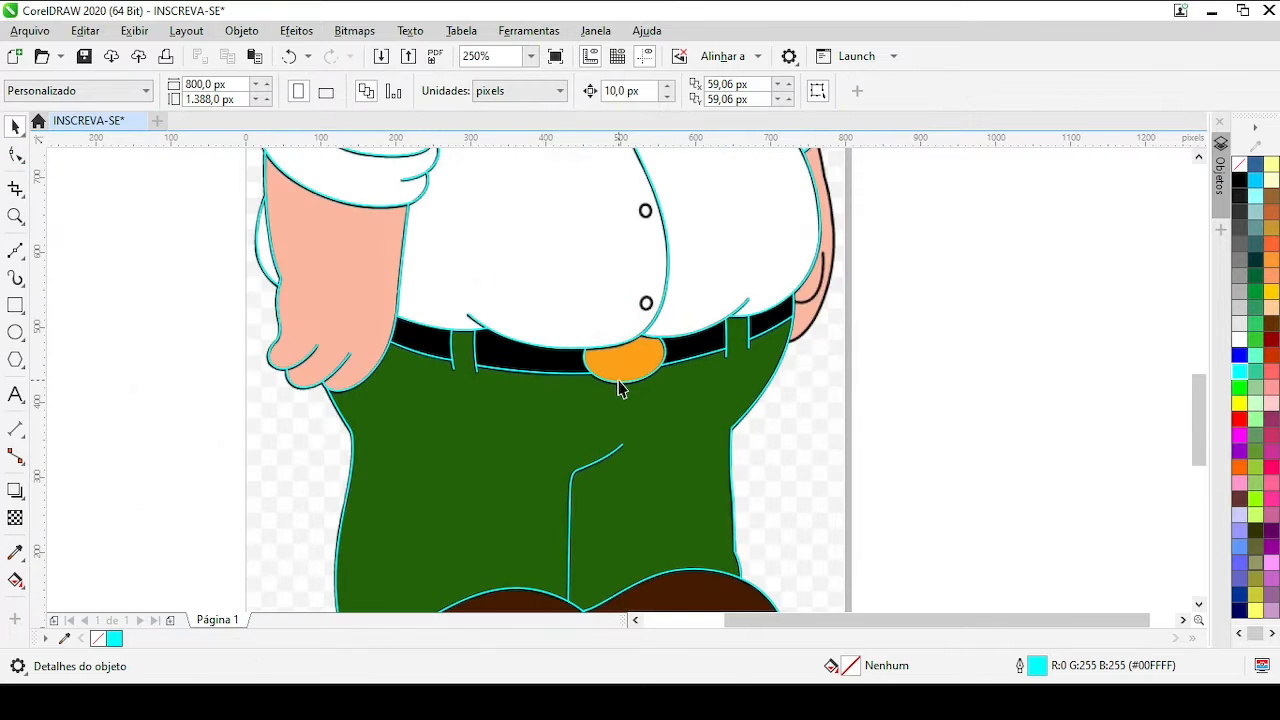
# Draw a three-node curve along the right arm's outer edge from the sleeve cuff to the trousers and bend it outward
pyautogui.scroll(-1, 620, 385)
pyautogui.scroll(2, 671, 294)
pyautogui.scroll(-1, 618, 376)
pyautogui.scroll(3, 614, 208)
pyautogui.click(15, 251)
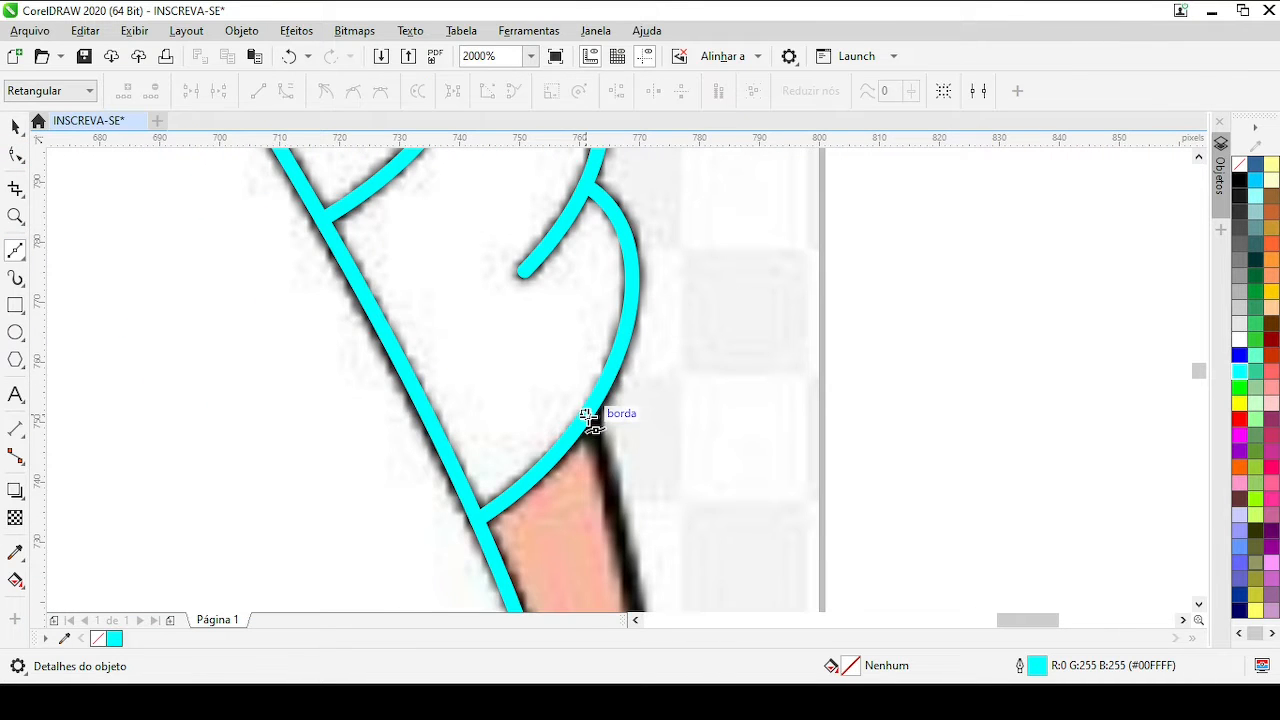
pyautogui.scroll(-2, 590, 418)
pyautogui.click(600, 250)
pyautogui.scroll(1, 523, 381)
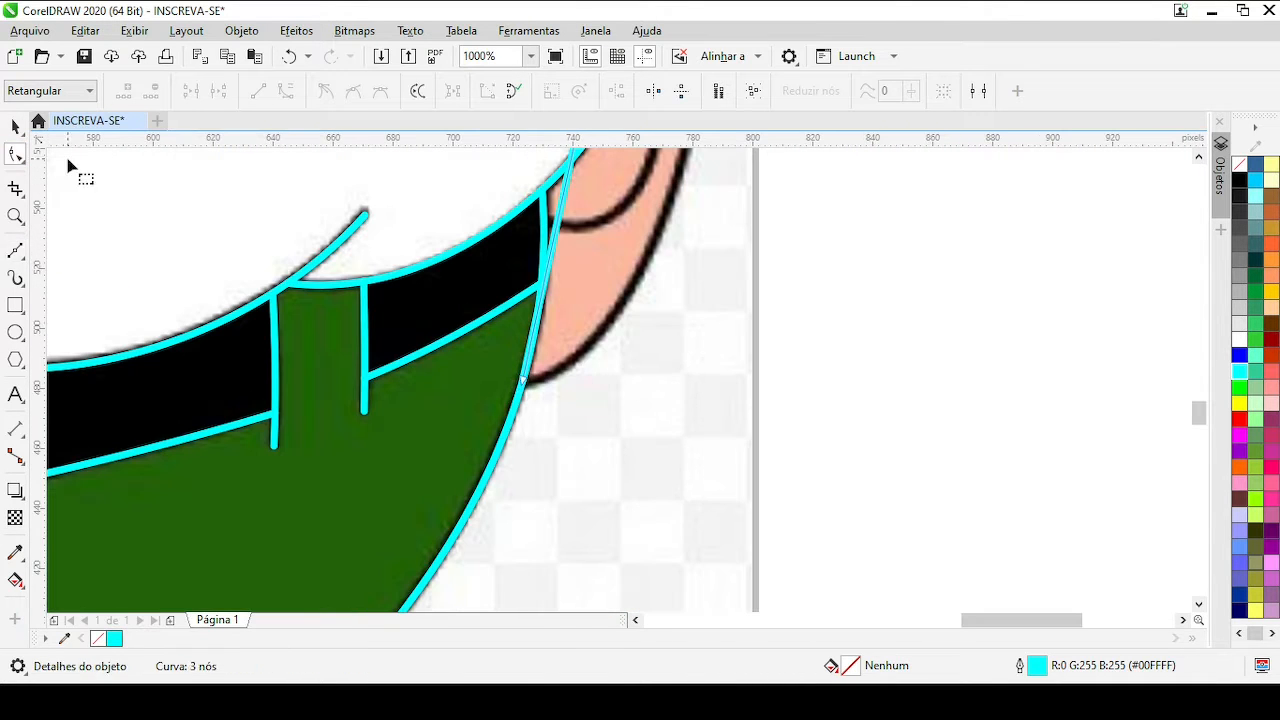
pyautogui.scroll(-1, 608, 306)
pyautogui.click(607, 340)
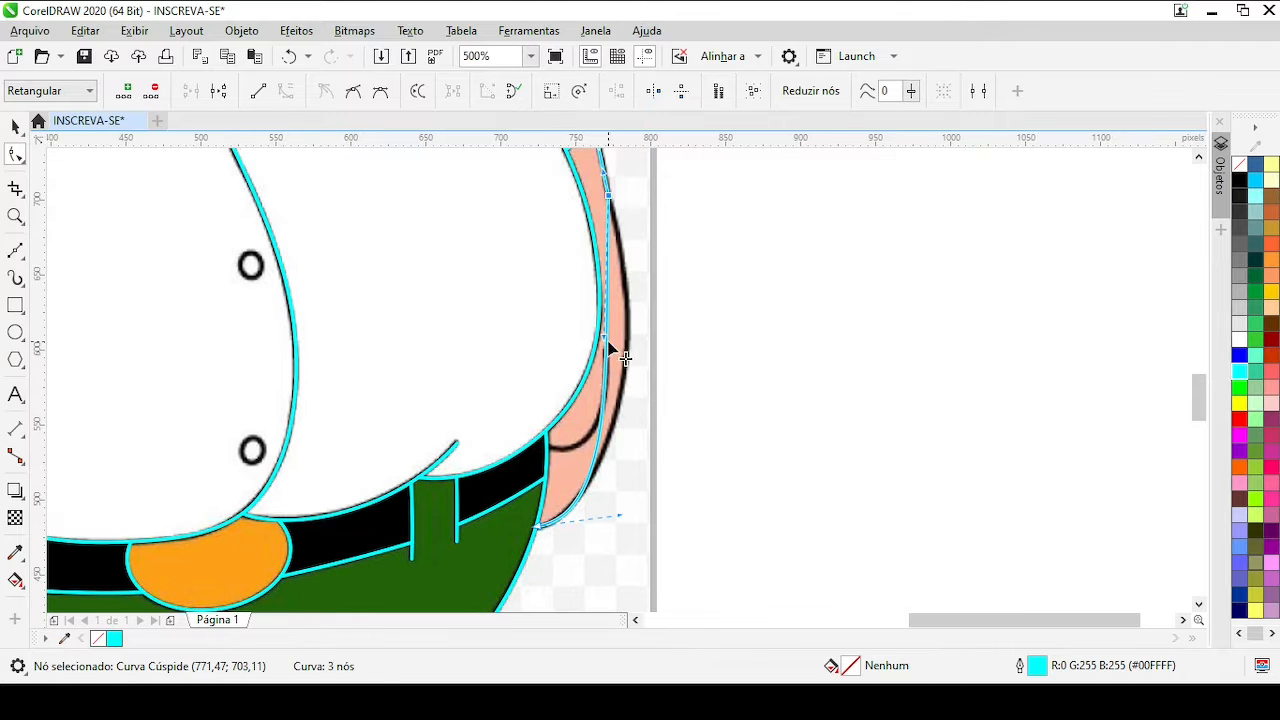
pyautogui.scroll(2, 608, 512)
pyautogui.scroll(-3, 742, 226)
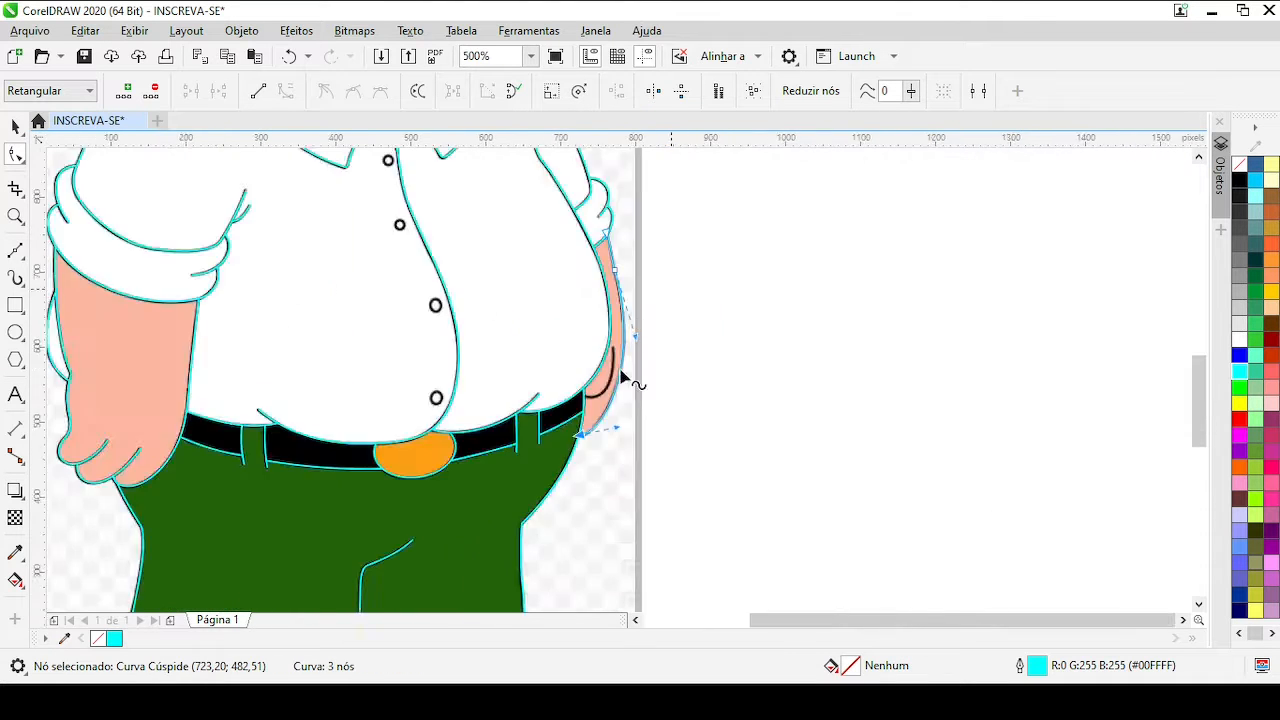
# Rework the nodes of the right arm's outer curve, removing the kink below the cuff and adding nodes along the forearm
pyautogui.scroll(3, 612, 238)
pyautogui.click(612, 397)
pyautogui.scroll(-3, 612, 397)
pyautogui.scroll(3, 618, 435)
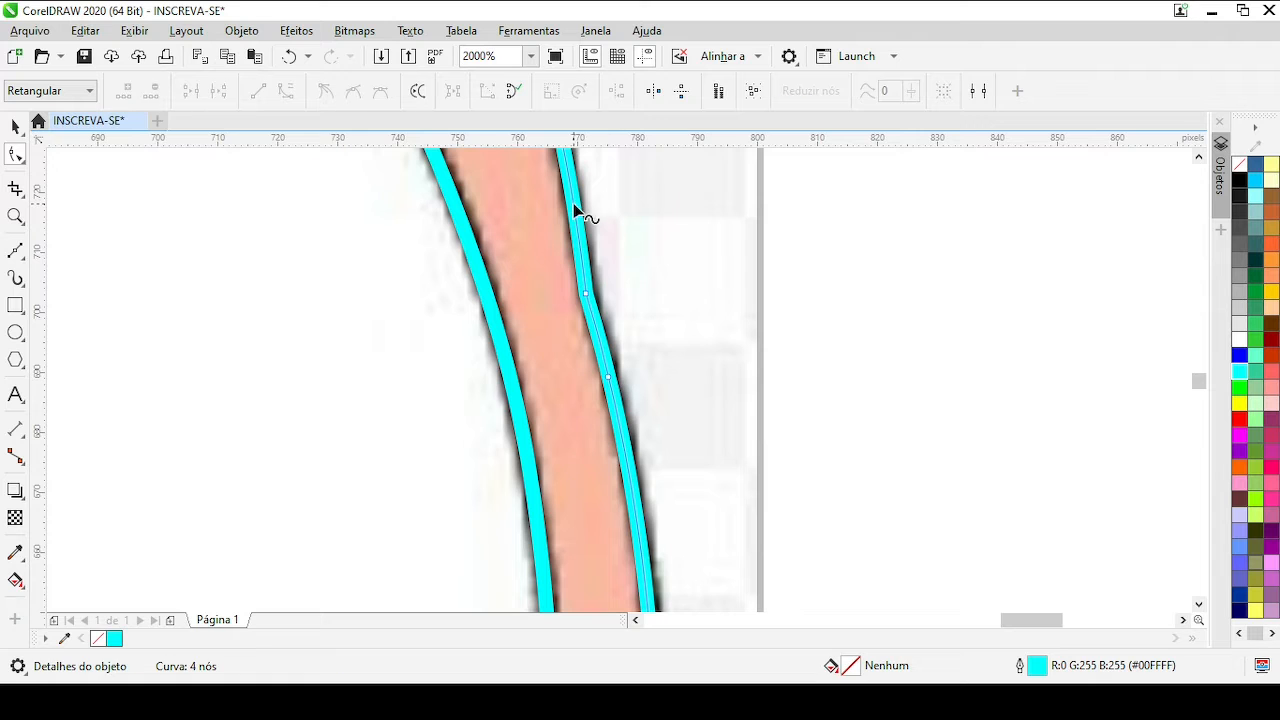
pyautogui.click(587, 295)
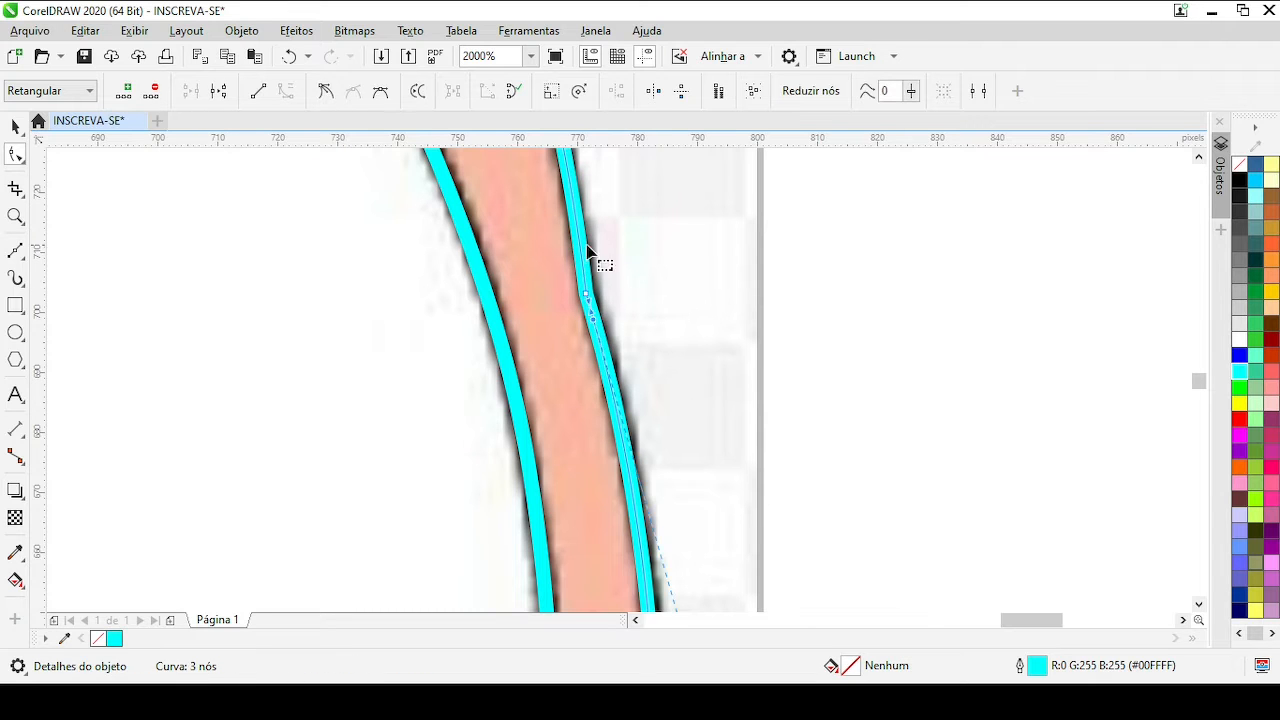
pyautogui.press('Delete')
pyautogui.scroll(-3, 602, 296)
pyautogui.scroll(3, 610, 432)
pyautogui.doubleClick(610, 382)
pyautogui.moveTo(610, 382); pyautogui.dragTo(613, 350)
pyautogui.scroll(-1, 616, 383)
pyautogui.scroll(2, 616, 383)
pyautogui.scroll(-4, 616, 383)
pyautogui.scroll(3, 615, 350)
pyautogui.doubleClick(616, 350)
pyautogui.scroll(-3, 614, 350)
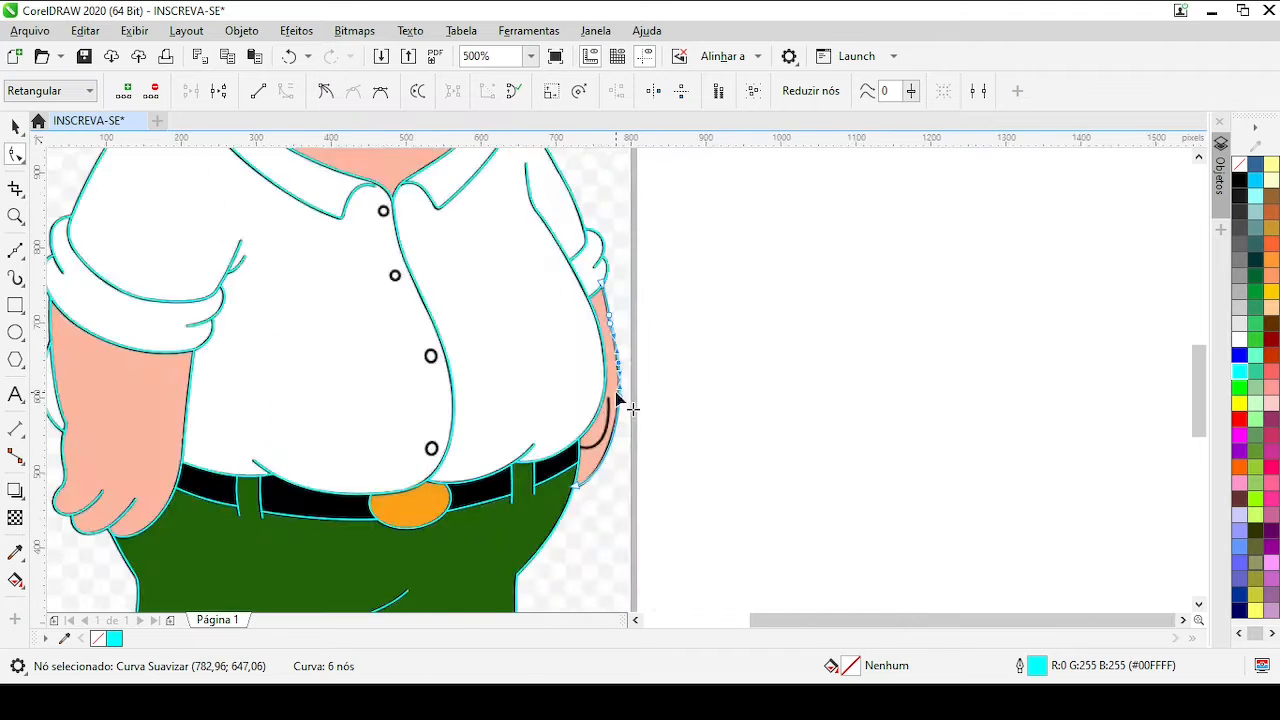
# Fine-tune the nodes and handles of the right arm's outer curve so it fits the forearm and hand outline
pyautogui.scroll(4, 574, 480)
pyautogui.moveTo(576, 478); pyautogui.dragTo(608, 439)
pyautogui.scroll(-2, 610, 434)
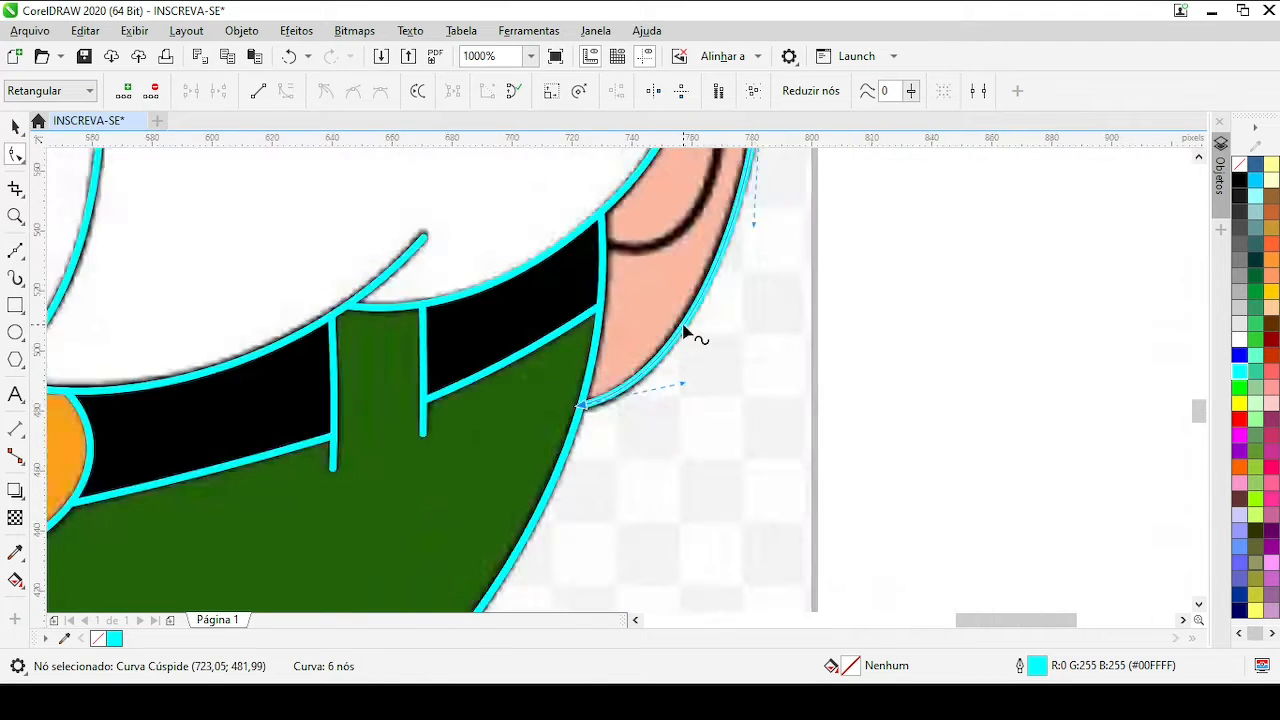
pyautogui.scroll(1, 700, 316)
pyautogui.moveTo(616, 495); pyautogui.dragTo(600, 506)
pyautogui.scroll(-1, 602, 500)
pyautogui.scroll(1, 700, 355)
pyautogui.moveTo(648, 330); pyautogui.dragTo(649, 307)
pyautogui.scroll(-3, 650, 308)
pyautogui.scroll(2, 656, 200)
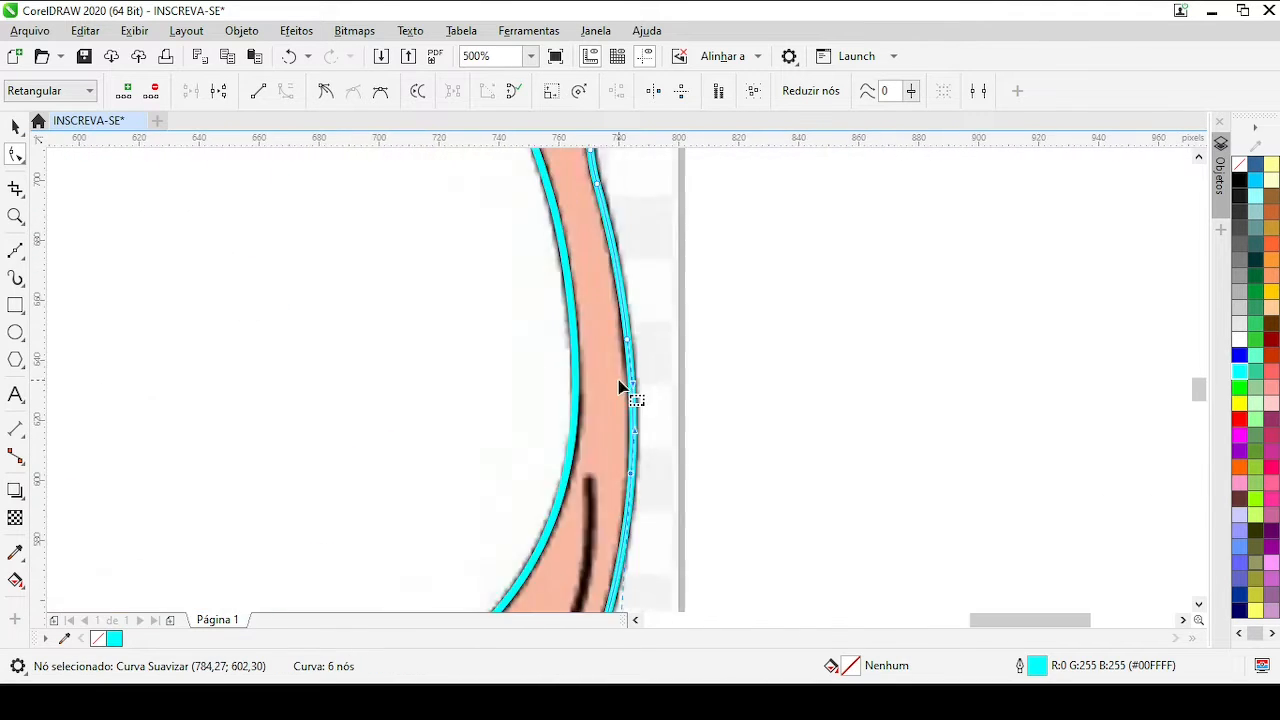
pyautogui.scroll(1, 630, 370)
pyautogui.moveTo(572, 350); pyautogui.dragTo(618, 381)
# Trace the dark inner line of the right hand with a two-node curve from its upper tip to the trousers' edge
pyautogui.scroll(-2, 610, 484)
pyautogui.scroll(2, 564, 592)
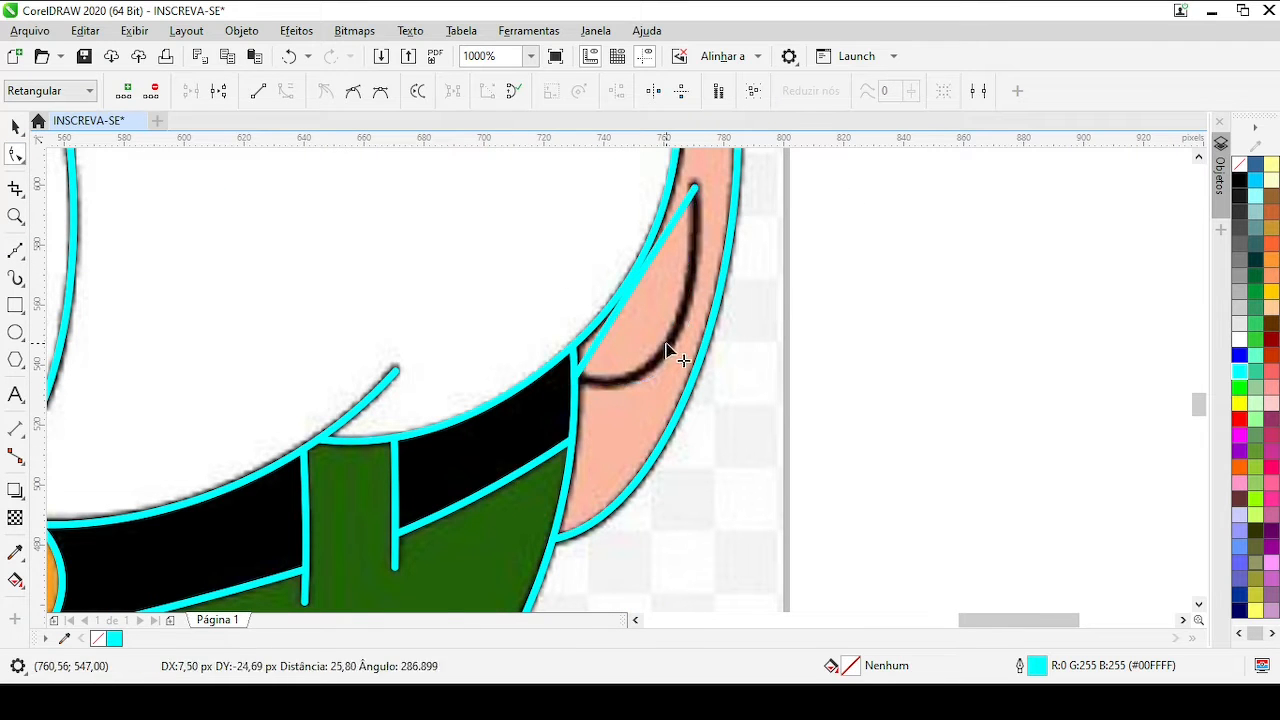
pyautogui.scroll(1, 695, 197)
pyautogui.scroll(-4, 620, 380)
pyautogui.scroll(1, 513, 293)
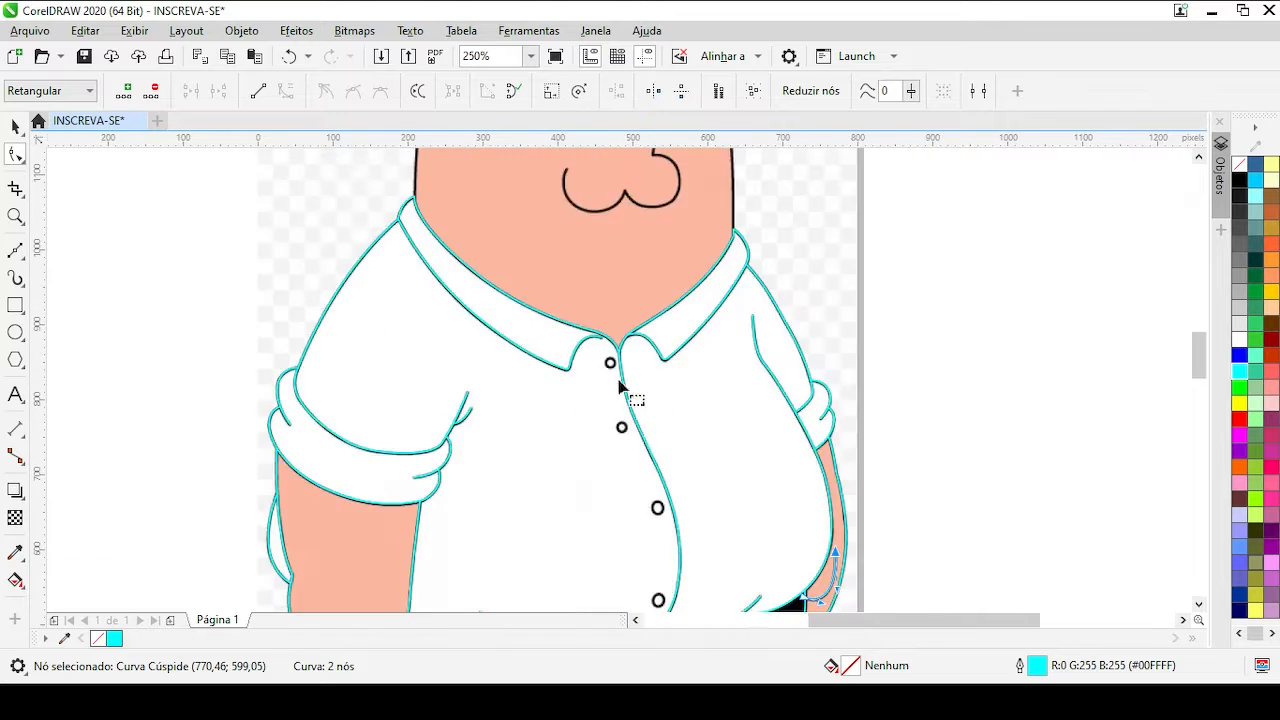
# Draw a circle about 11.9 px wide on the shirt's top button and place a copy on the second button
pyautogui.scroll(3, 610, 361)
pyautogui.click(15, 333)
pyautogui.moveTo(592, 363); pyautogui.dragTo(660, 437)
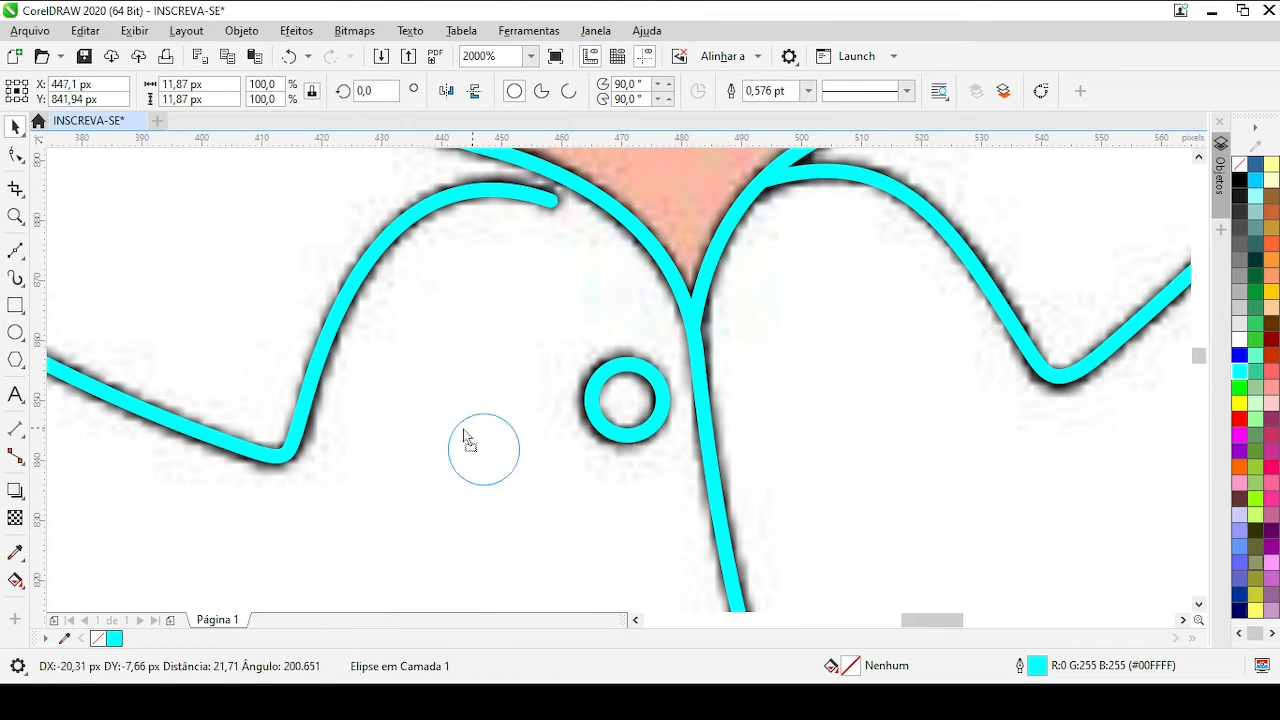
pyautogui.moveTo(463, 430); pyautogui.dragTo(644, 507)
pyautogui.scroll(-2, 617, 368)
pyautogui.rightClick(644, 507)
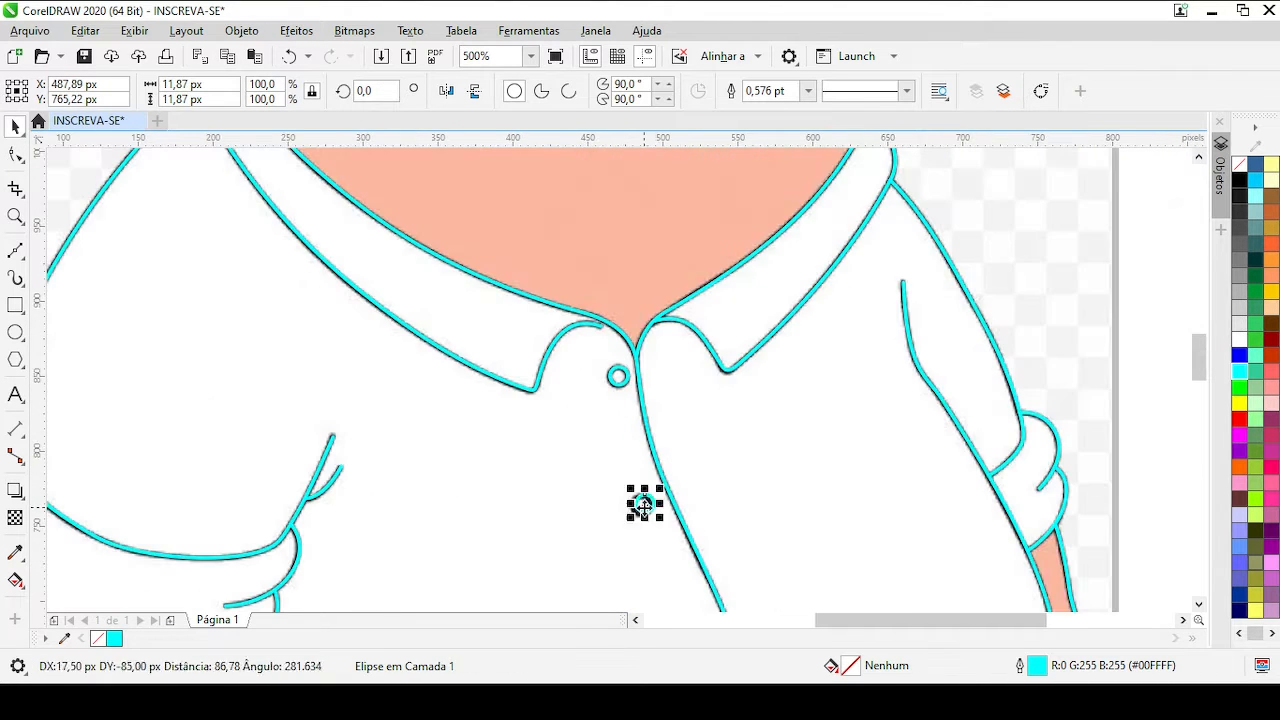
# Copy the button circle onto the third shirt button and resize it to about 14.5 by 16.1 px
pyautogui.scroll(2, 644, 507)
pyautogui.moveTo(718, 413); pyautogui.dragTo(682, 548)
pyautogui.scroll(-2, 620, 378)
pyautogui.rightClick(682, 548)
pyautogui.scroll(2, 684, 550)
pyautogui.moveTo(530, 337); pyautogui.dragTo(633, 315)
pyautogui.scroll(1, 605, 269)
pyautogui.moveTo(548, 361); pyautogui.dragTo(912, 402)
pyautogui.moveTo(912, 402); pyautogui.dragTo(544, 361)
pyautogui.click(549, 358)
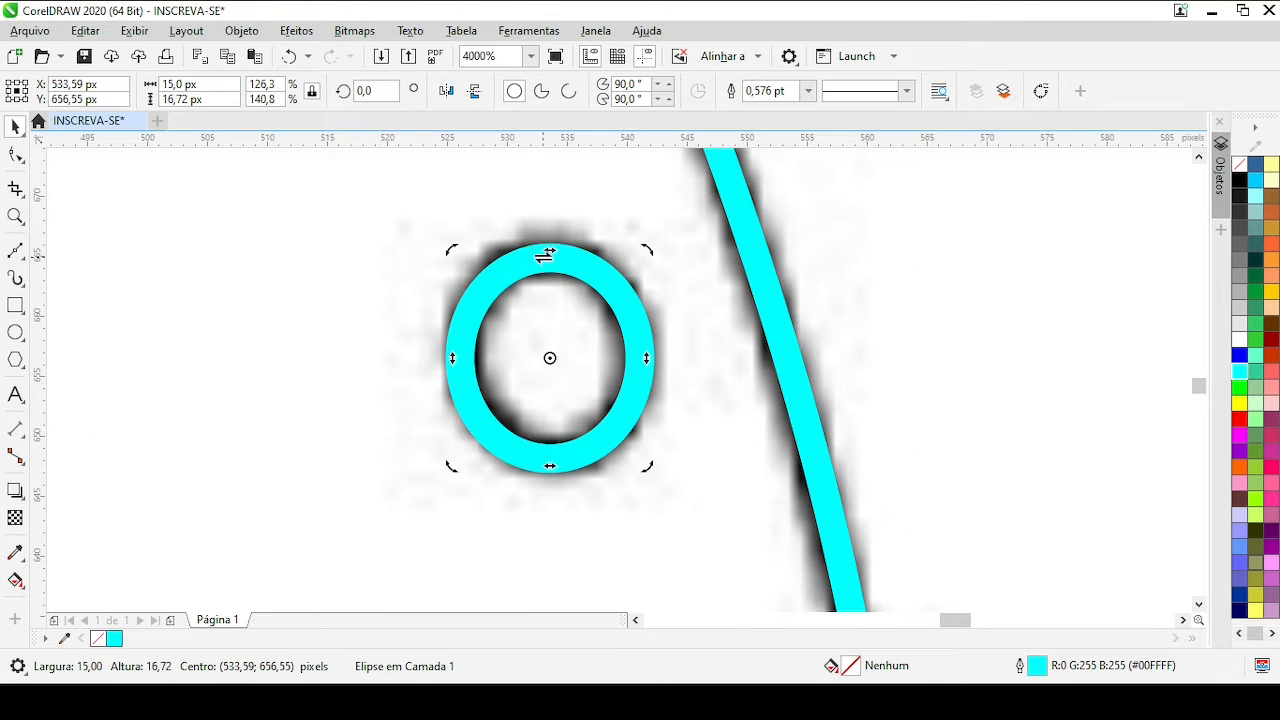
pyautogui.moveTo(465, 426); pyautogui.dragTo(457, 457)
# Copy the third button's ellipse onto the lowest shirt button, then skew and reposition it to match the outline
pyautogui.scroll(-3, 591, 366)
pyautogui.moveTo(617, 376); pyautogui.dragTo(618, 558)
pyautogui.rightClick(618, 558)
pyautogui.scroll(2, 618, 558)
pyautogui.click(619, 378)
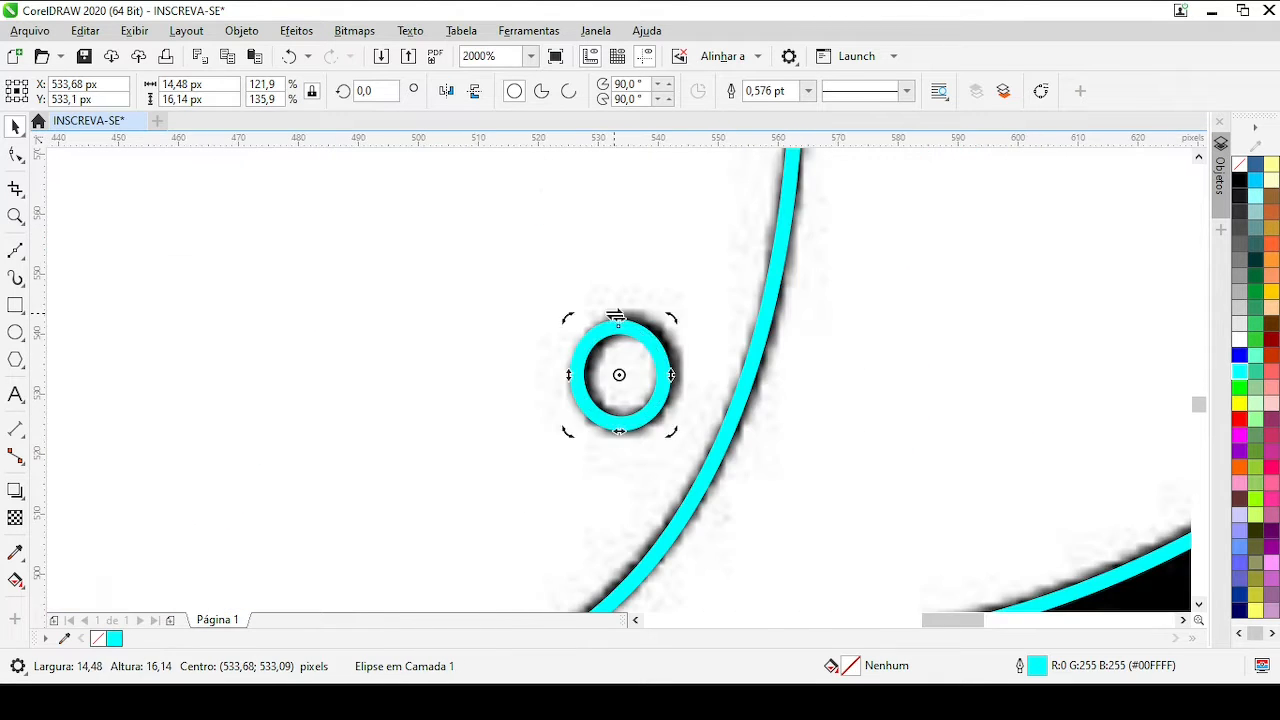
pyautogui.moveTo(621, 318); pyautogui.dragTo(630, 319)
pyautogui.scroll(1, 637, 345)
pyautogui.moveTo(659, 429); pyautogui.dragTo(658, 431)
pyautogui.scroll(-1, 617, 458)
pyautogui.scroll(1, 614, 446)
pyautogui.moveTo(608, 338); pyautogui.dragTo(612, 333)
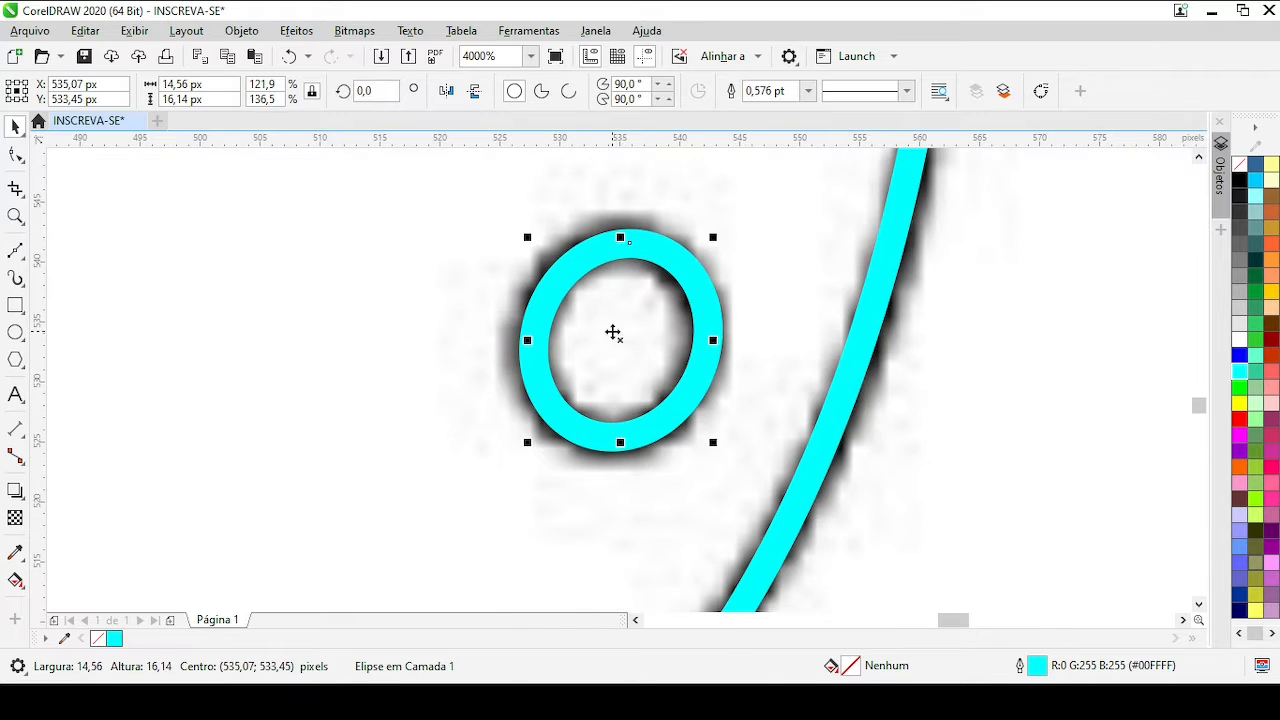
pyautogui.click(613, 334)
pyautogui.moveTo(629, 237); pyautogui.dragTo(625, 236)
pyautogui.scroll(-4, 625, 237)
pyautogui.click(958, 290)
# Draw a straight two-node line along the head's left side from the shirt collar up to the ear
pyautogui.scroll(-1, 740, 290)
pyautogui.scroll(1, 535, 228)
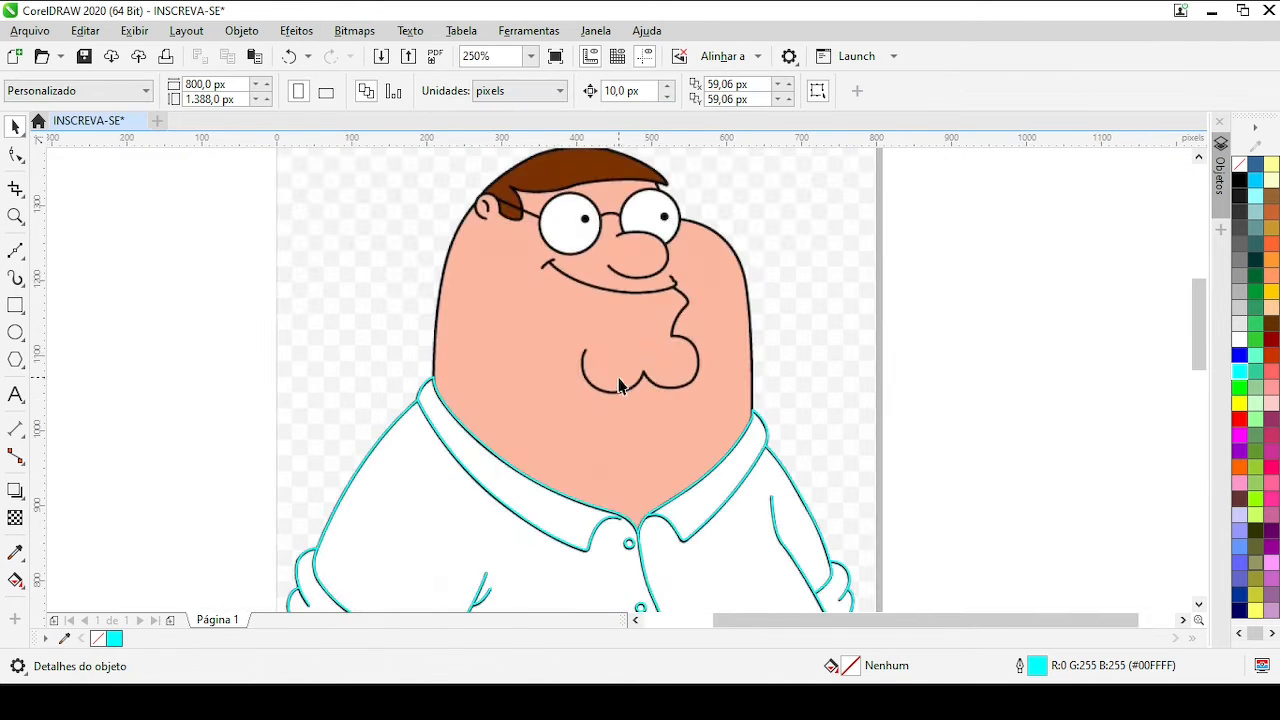
pyautogui.scroll(1, 738, 334)
pyautogui.scroll(-1, 624, 397)
pyautogui.scroll(1, 361, 355)
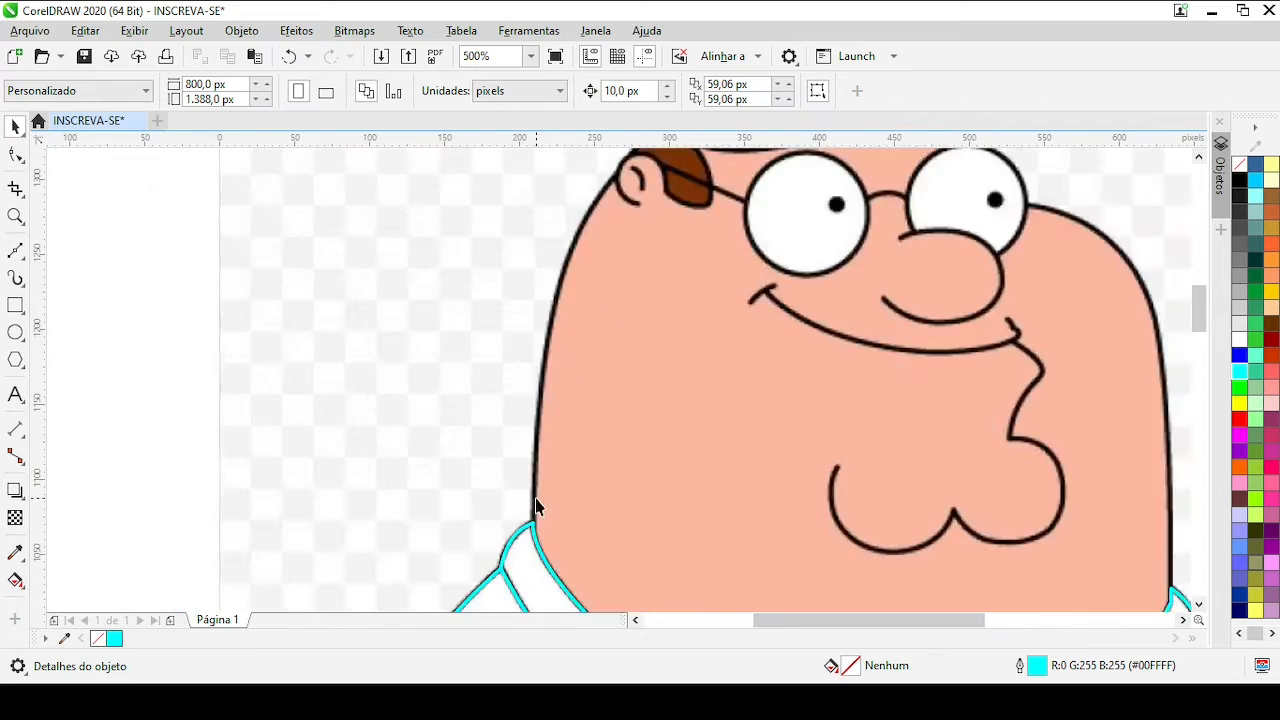
pyautogui.scroll(1, 540, 496)
pyautogui.press('F5')
pyautogui.scroll(-2, 619, 438)
pyautogui.scroll(1, 668, 213)
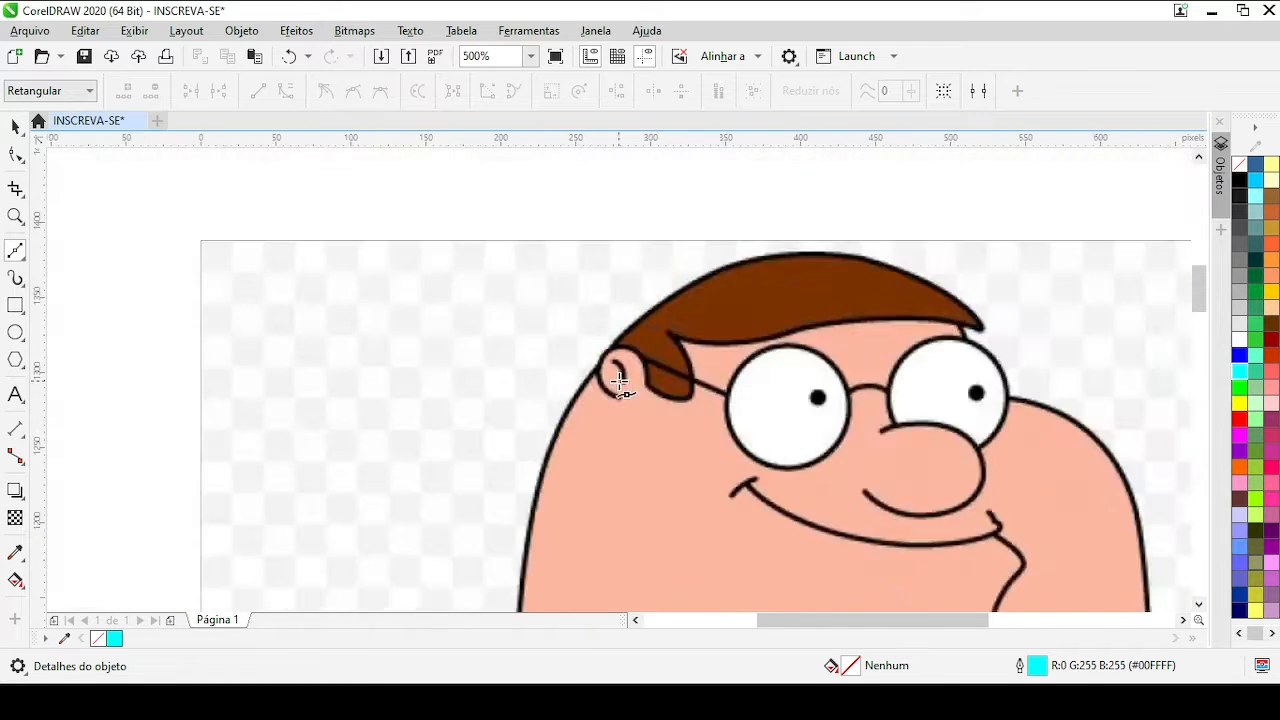
pyautogui.scroll(2, 620, 380)
pyautogui.scroll(-1, 547, 309)
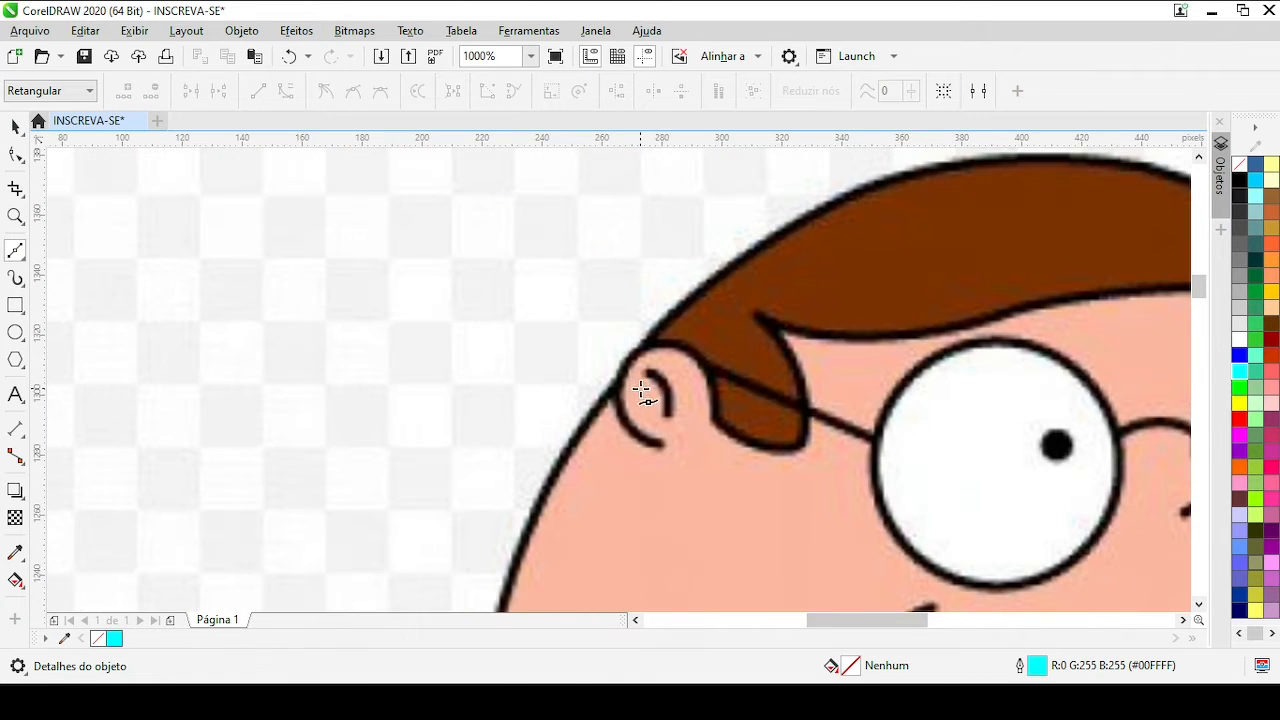
pyautogui.scroll(1, 624, 384)
pyautogui.click(606, 382)
pyautogui.scroll(-2, 610, 384)
pyautogui.doubleClick(17, 125)
pyautogui.press('Escape')
pyautogui.press('Tab')
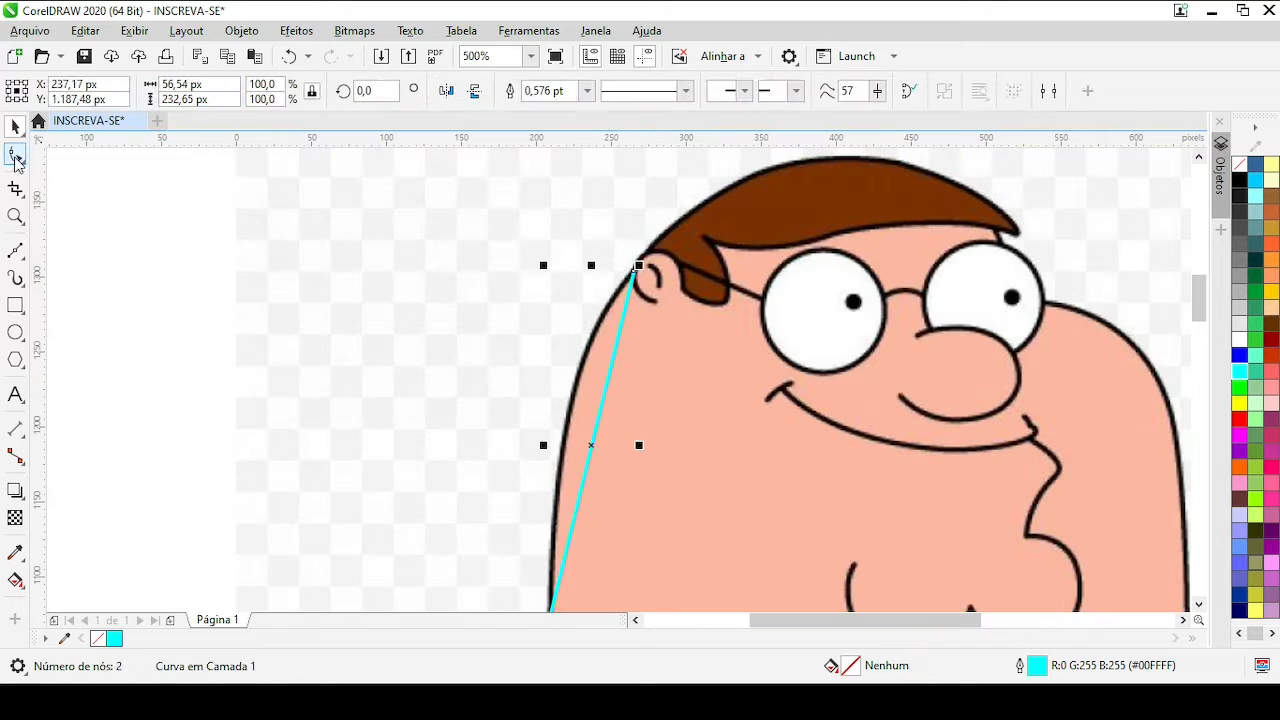
# Convert the head's left line to a curve and bend it to follow the outline up to the ear
pyautogui.doubleClick(16, 156)
pyautogui.moveTo(590, 450); pyautogui.dragTo(598, 383)
pyautogui.scroll(-1, 570, 410)
pyautogui.scroll(1, 615, 457)
pyautogui.scroll(1, 620, 382)
pyautogui.scroll(-1, 620, 382)
pyautogui.scroll(1, 617, 274)
pyautogui.scroll(-1, 620, 382)
pyautogui.scroll(1, 660, 274)
pyautogui.scroll(-1, 618, 383)
pyautogui.scroll(2, 704, 310)
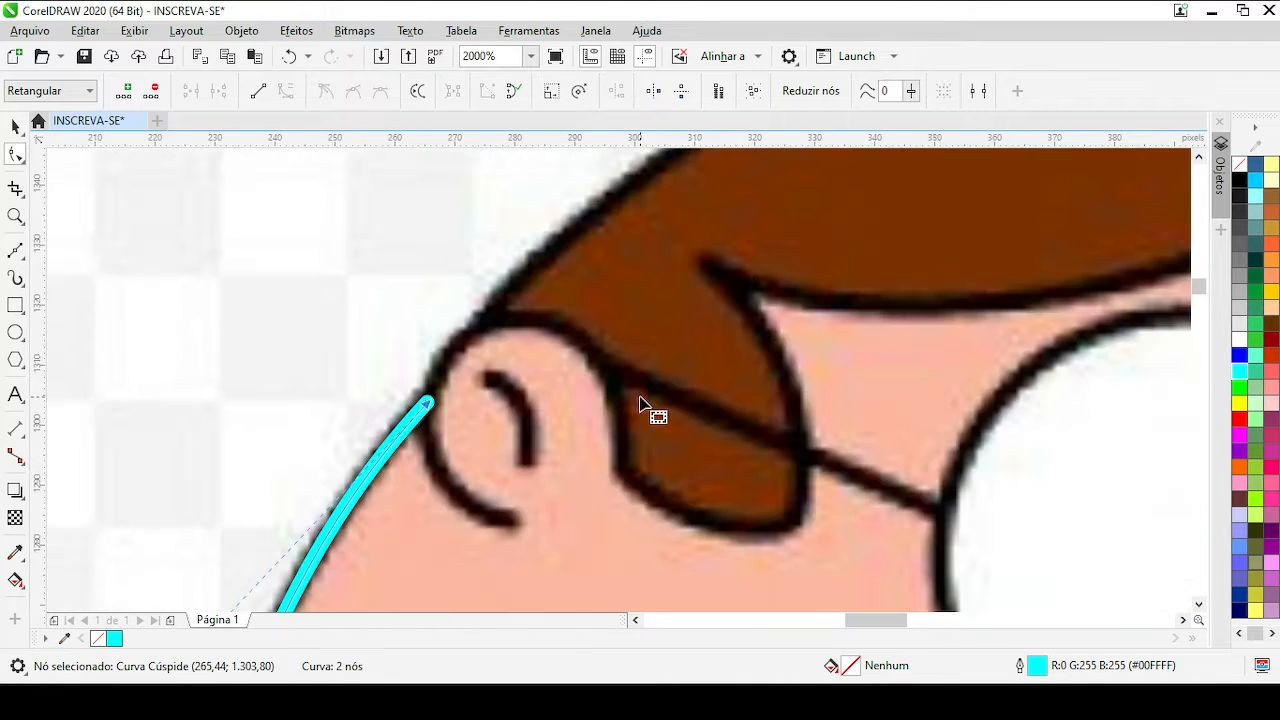
# Draw a straight-segment line from the ear's lower end around the sideburn, fringe and hair's outer tip, back to above the ear
pyautogui.press('F5')
pyautogui.scroll(-2, 638, 405)
pyautogui.scroll(1, 720, 325)
pyautogui.scroll(1, 646, 545)
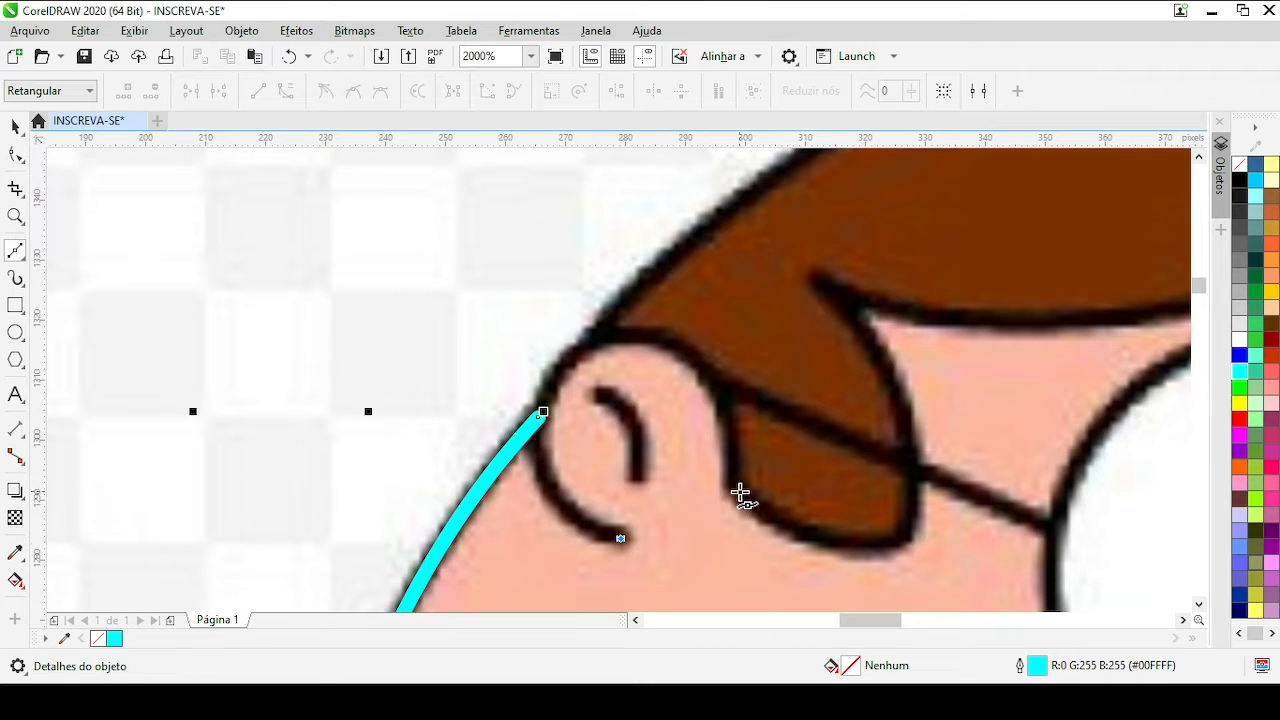
pyautogui.click(909, 537)
pyautogui.click(823, 278)
pyautogui.scroll(-1, 823, 278)
pyautogui.click(931, 355)
pyautogui.scroll(1, 720, 420)
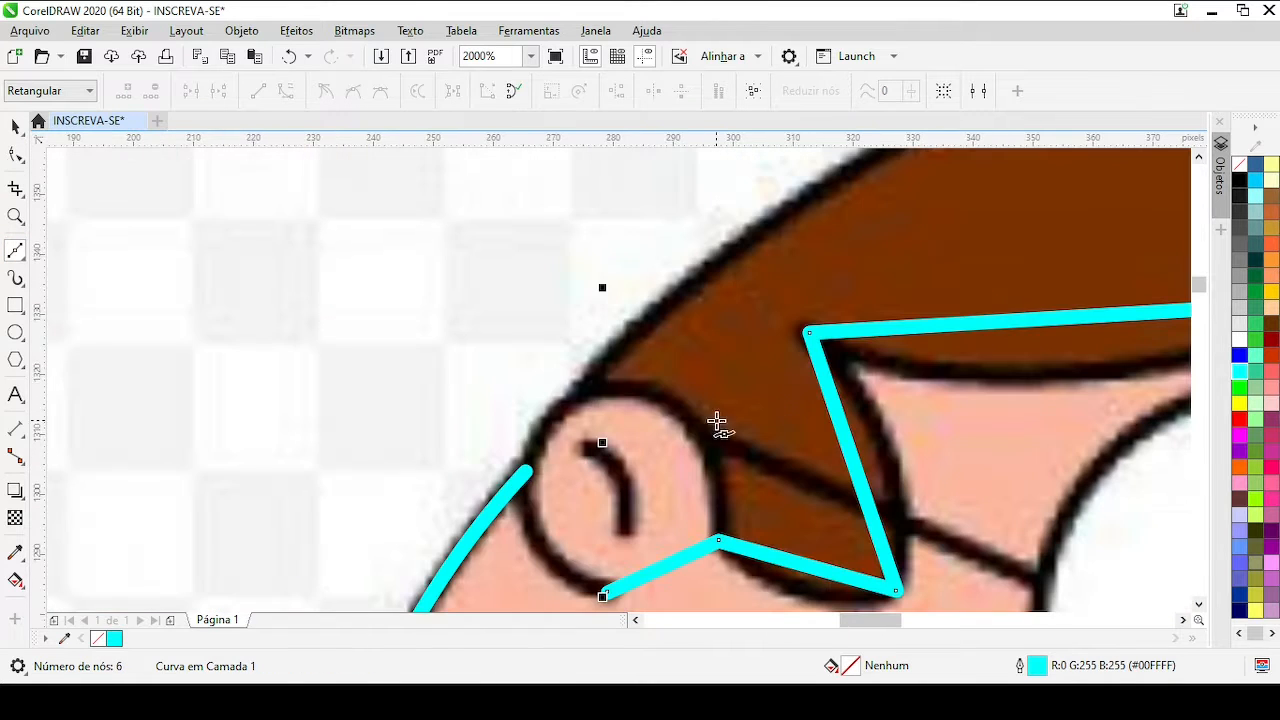
pyautogui.click(205, 381)
# Bend the new line's ear segments into curves that follow the ear outline down to the sideburn corner
pyautogui.moveTo(683, 560); pyautogui.dragTo(636, 424)
pyautogui.moveTo(720, 240); pyautogui.dragTo(704, 237)
pyautogui.moveTo(483, 573); pyautogui.dragTo(378, 458)
pyautogui.doubleClick(567, 395)
pyautogui.scroll(-1, 656, 372)
pyautogui.scroll(1, 619, 390)
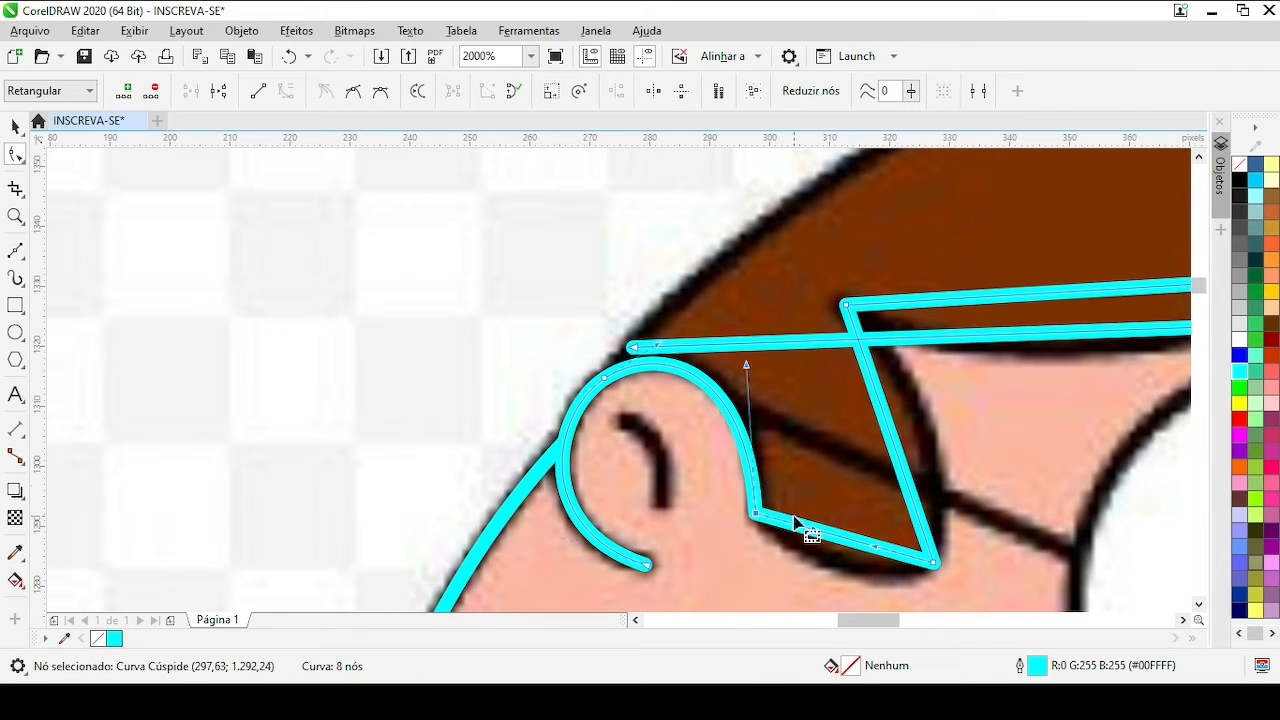
# Adjust the ear curve's lower end and bend the sideburn's two segments to match the hair outline
pyautogui.click(531, 532)
pyautogui.scroll(1, 669, 570)
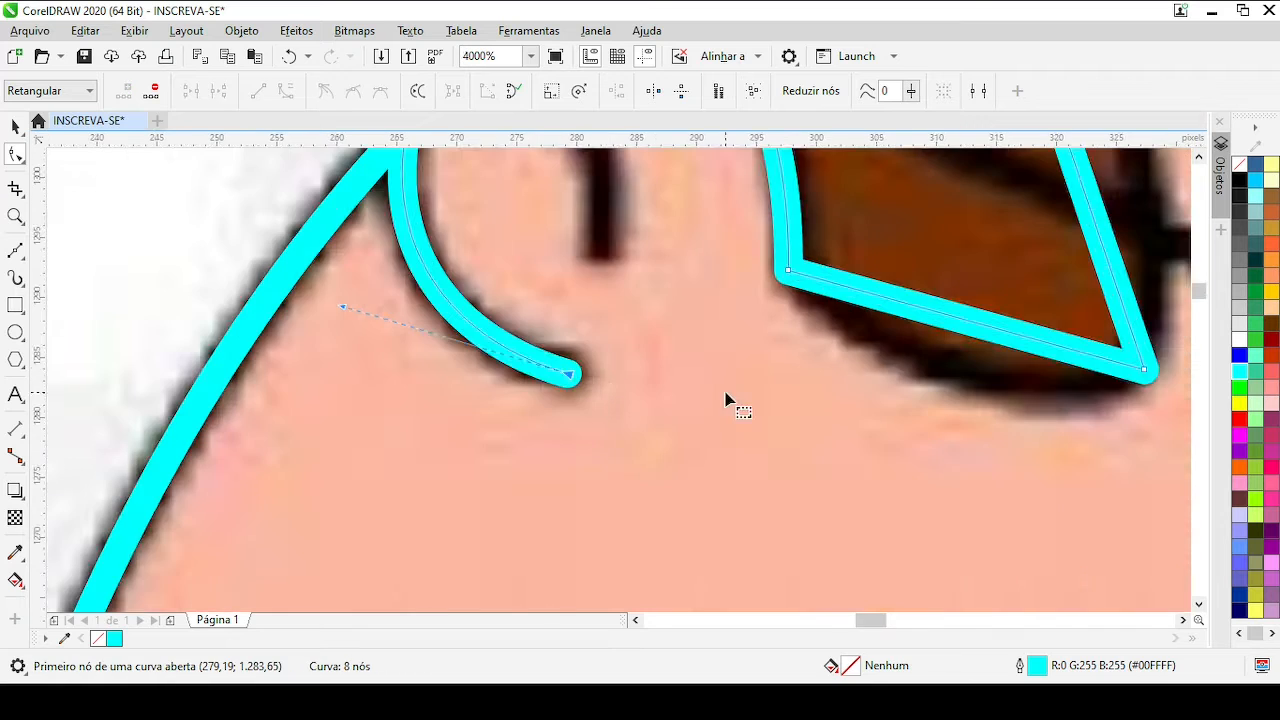
pyautogui.scroll(-1, 1000, 299)
pyautogui.moveTo(600, 388); pyautogui.dragTo(598, 410)
pyautogui.scroll(-1, 670, 301)
pyautogui.scroll(1, 619, 380)
pyautogui.moveTo(593, 360); pyautogui.dragTo(627, 358)
pyautogui.scroll(-1, 858, 262)
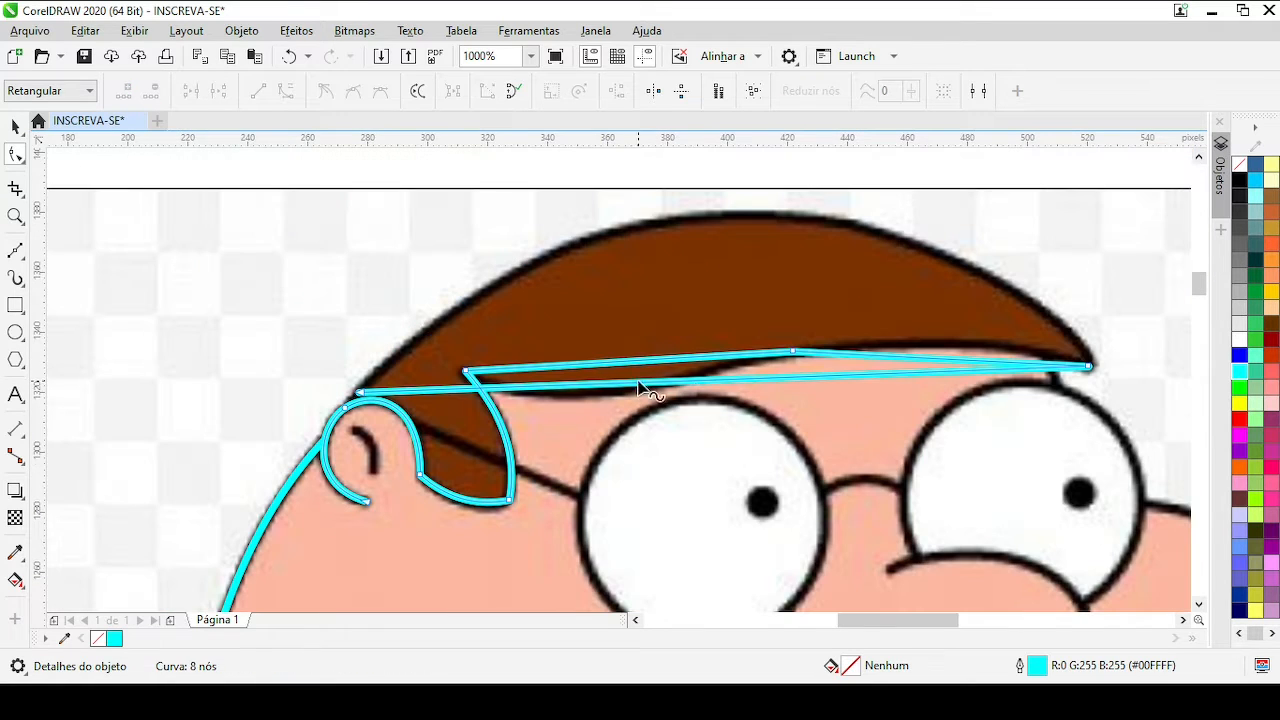
# Bend the hair's upper line over the head and shape it through a smooth node at the crown
pyautogui.moveTo(754, 380); pyautogui.dragTo(734, 217)
pyautogui.click(1088, 366)
pyautogui.scroll(-1, 1060, 340)
pyautogui.scroll(1, 530, 310)
pyautogui.scroll(-1, 440, 429)
pyautogui.scroll(1, 619, 380)
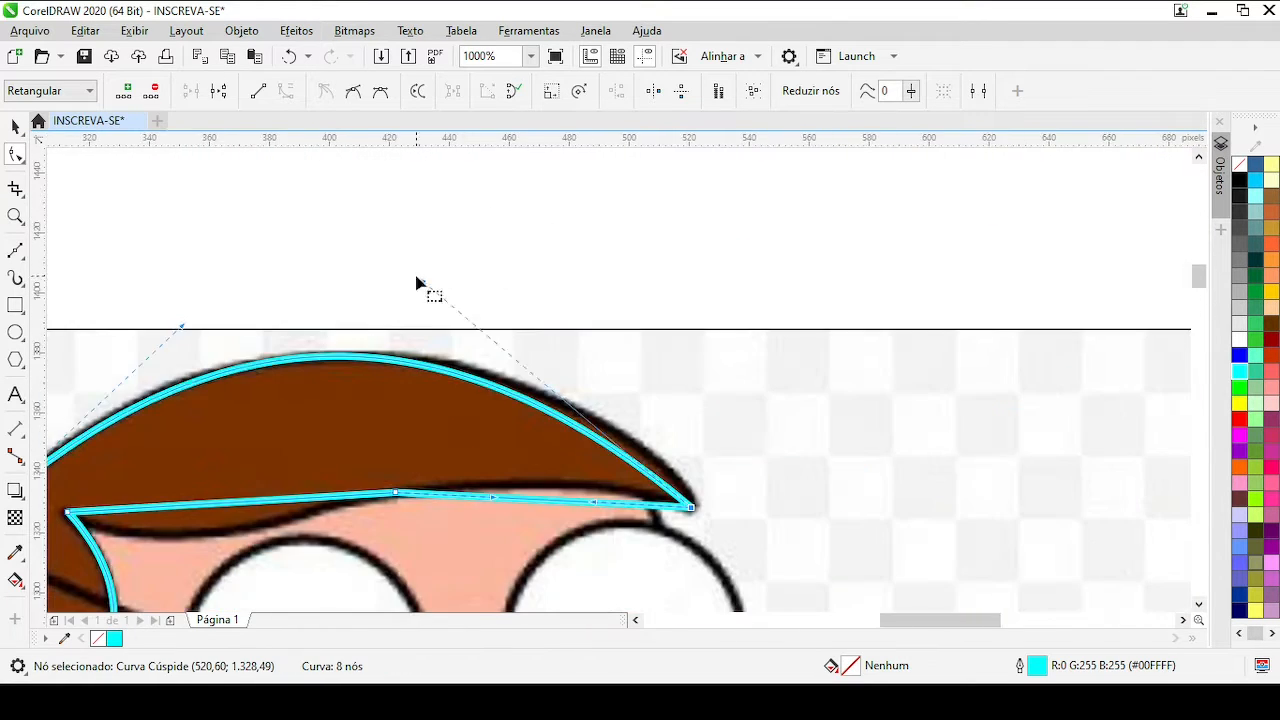
pyautogui.moveTo(440, 287); pyautogui.dragTo(440, 287)
pyautogui.scroll(-1, 725, 440)
pyautogui.scroll(1, 543, 393)
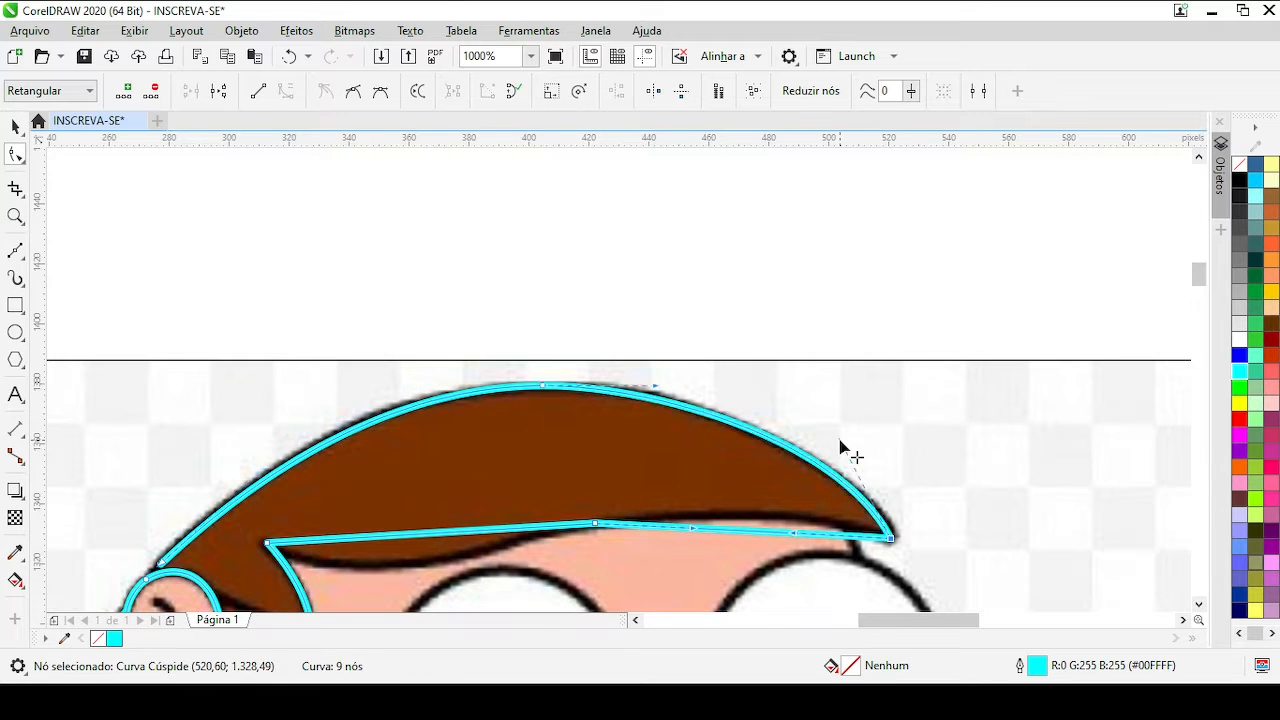
pyautogui.scroll(1, 840, 447)
pyautogui.moveTo(564, 250); pyautogui.dragTo(603, 280)
pyautogui.click(623, 438)
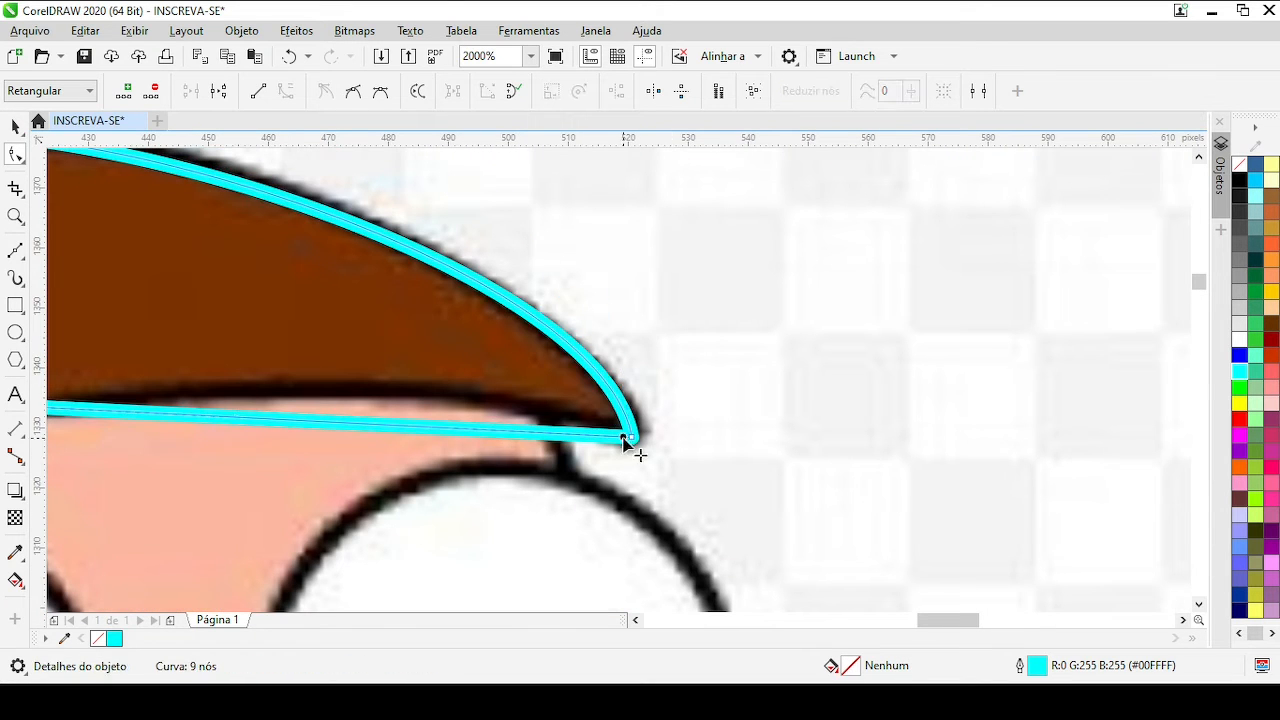
# Align the node at the hair's front tip and adjust the crown curve's handles to fit the outline
pyautogui.moveTo(632, 437); pyautogui.dragTo(634, 432)
pyautogui.moveTo(600, 276); pyautogui.dragTo(586, 276)
pyautogui.scroll(1, 638, 437)
pyautogui.moveTo(612, 380); pyautogui.dragTo(617, 353)
pyautogui.scroll(-1, 618, 378)
pyautogui.scroll(-1, 605, 377)
pyautogui.scroll(1, 427, 316)
pyautogui.scroll(-1, 617, 357)
pyautogui.scroll(1, 715, 433)
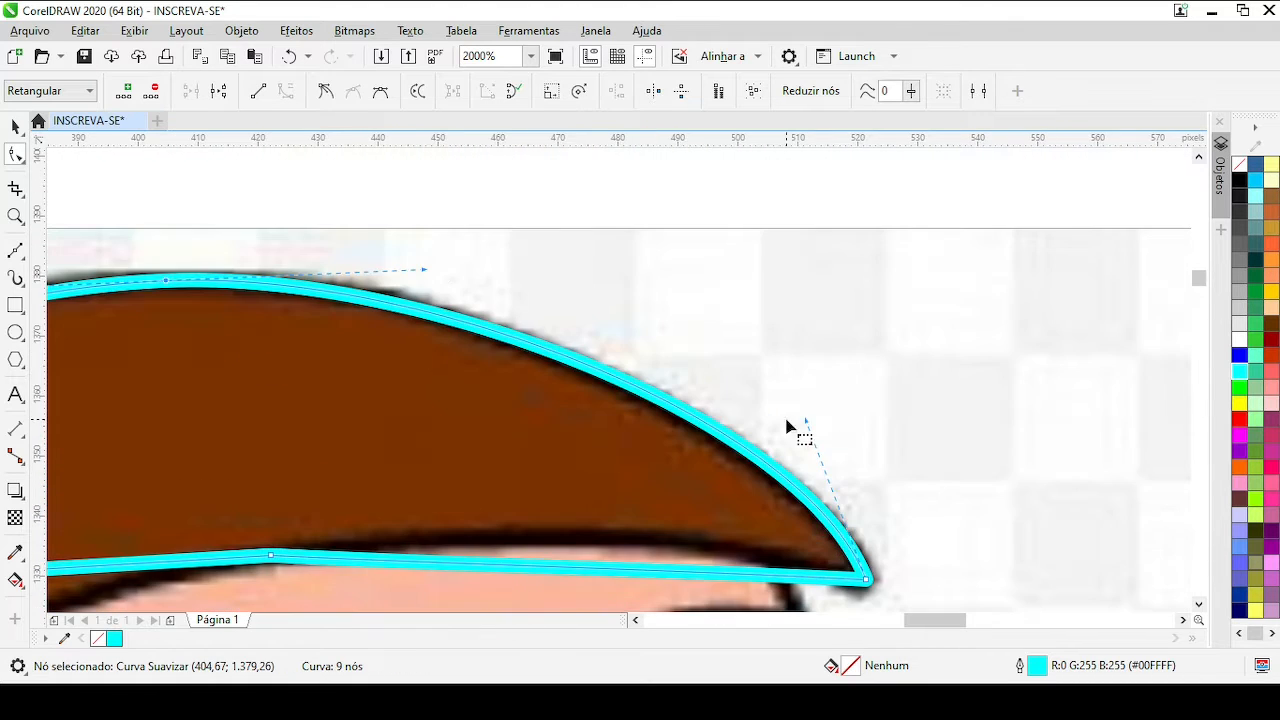
pyautogui.moveTo(806, 420); pyautogui.dragTo(791, 422)
pyautogui.scroll(1, 724, 403)
pyautogui.moveTo(596, 360); pyautogui.dragTo(609, 329)
pyautogui.scroll(-1, 609, 332)
pyautogui.scroll(1, 376, 393)
# Bend the lower hairline into a wave, removing its corner node and placing smooth nodes along the fringe
pyautogui.moveTo(365, 389); pyautogui.dragTo(343, 453)
pyautogui.click(733, 368)
pyautogui.press('Delete')
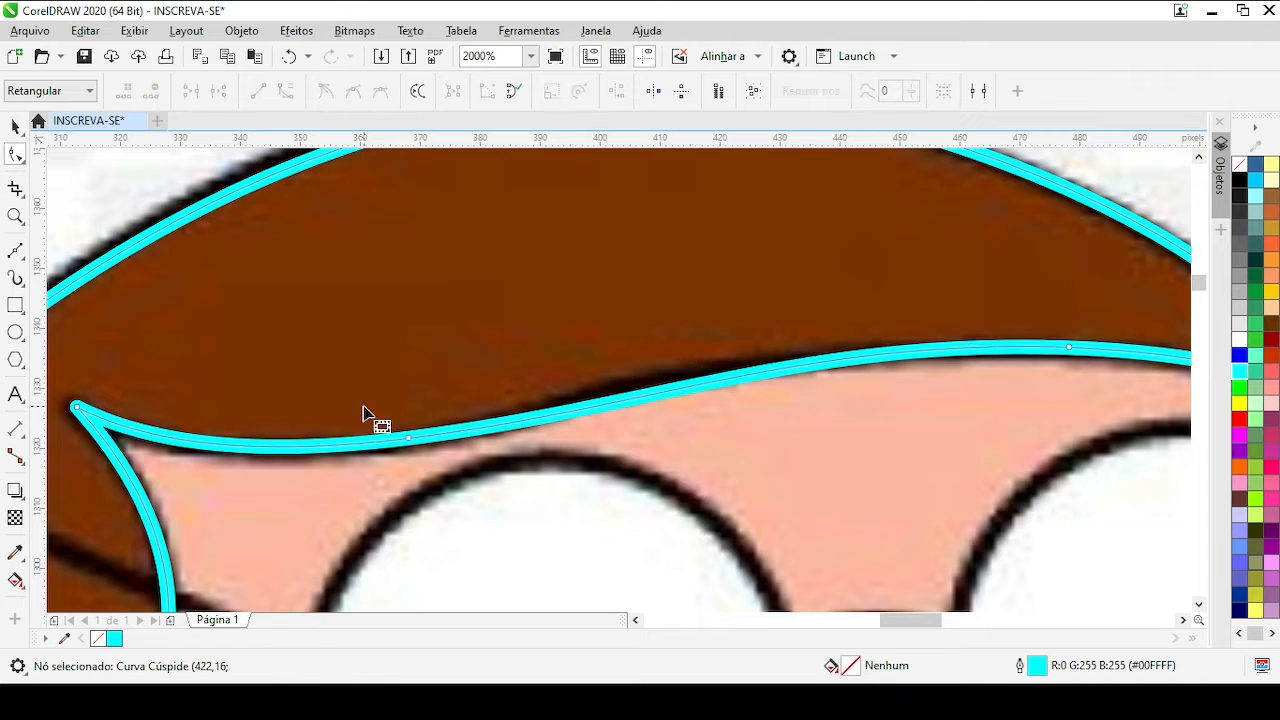
pyautogui.moveTo(648, 340); pyautogui.dragTo(645, 338)
pyautogui.moveTo(645, 338); pyautogui.dragTo(642, 373)
pyautogui.scroll(-1, 700, 349)
pyautogui.scroll(1, 890, 352)
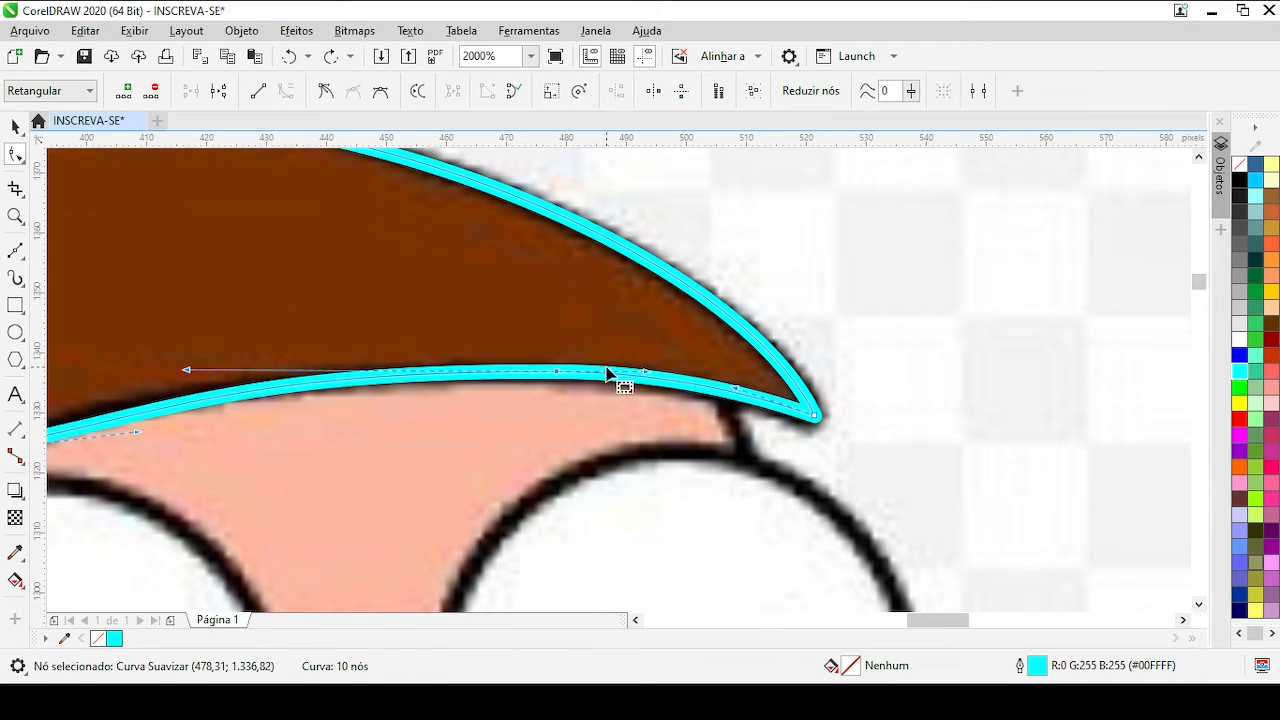
pyautogui.scroll(-1, 556, 373)
pyautogui.scroll(1, 420, 387)
pyautogui.moveTo(556, 371); pyautogui.dragTo(509, 386)
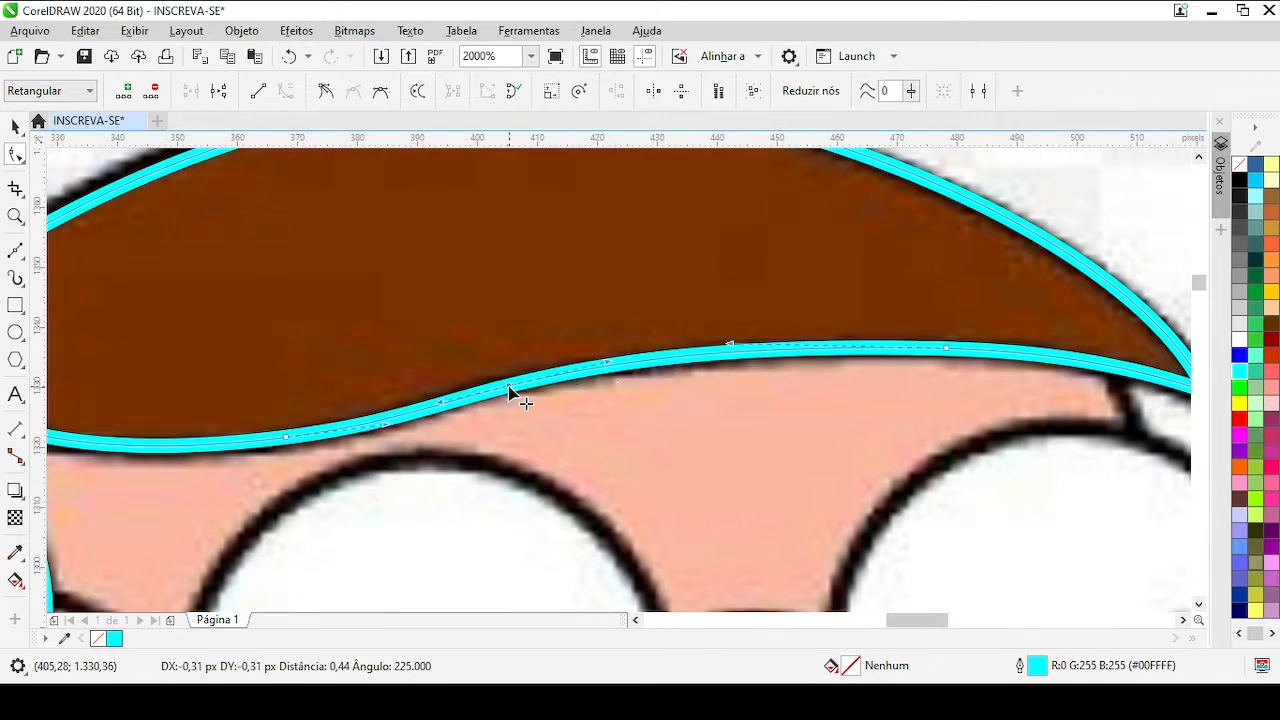
pyautogui.scroll(-1, 509, 386)
pyautogui.scroll(1, 446, 409)
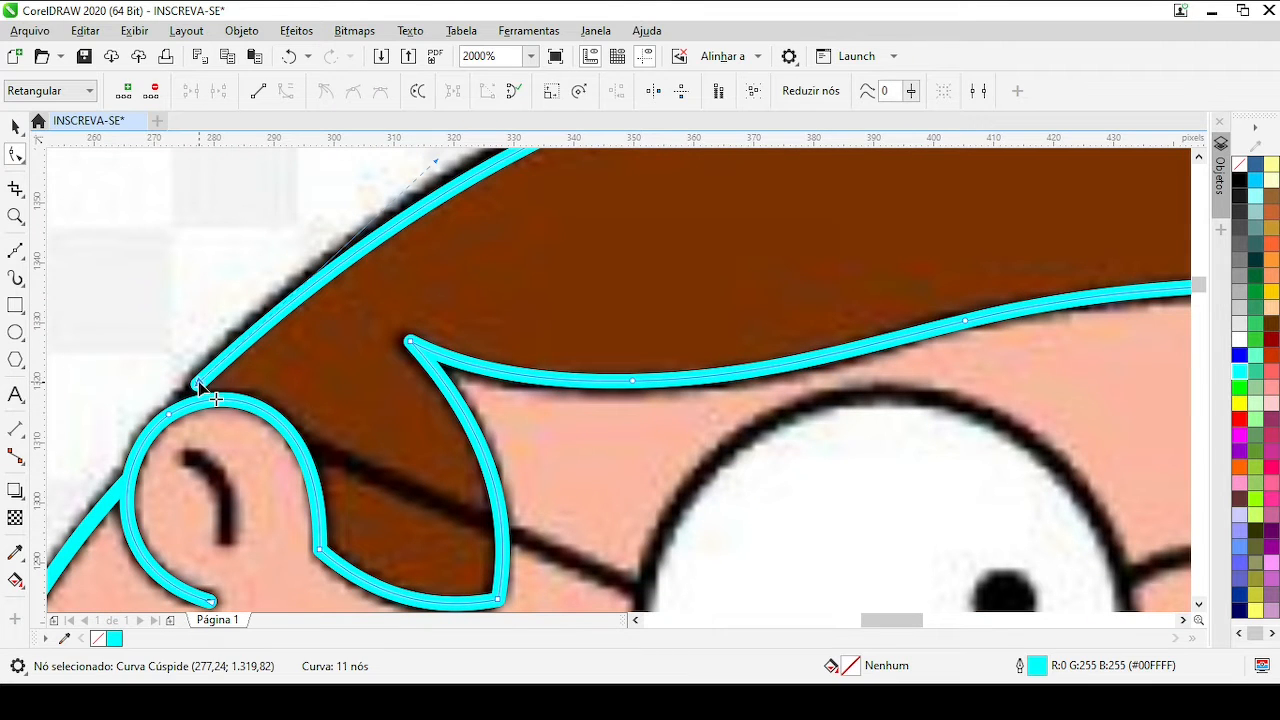
# Move the hair curve's open end onto the ear's upper node and realign the hair's back curve
pyautogui.moveTo(199, 383); pyautogui.dragTo(170, 413)
pyautogui.scroll(-1, 385, 358)
pyautogui.scroll(1, 655, 338)
pyautogui.moveTo(577, 303); pyautogui.dragTo(515, 292)
pyautogui.scroll(-1, 612, 306)
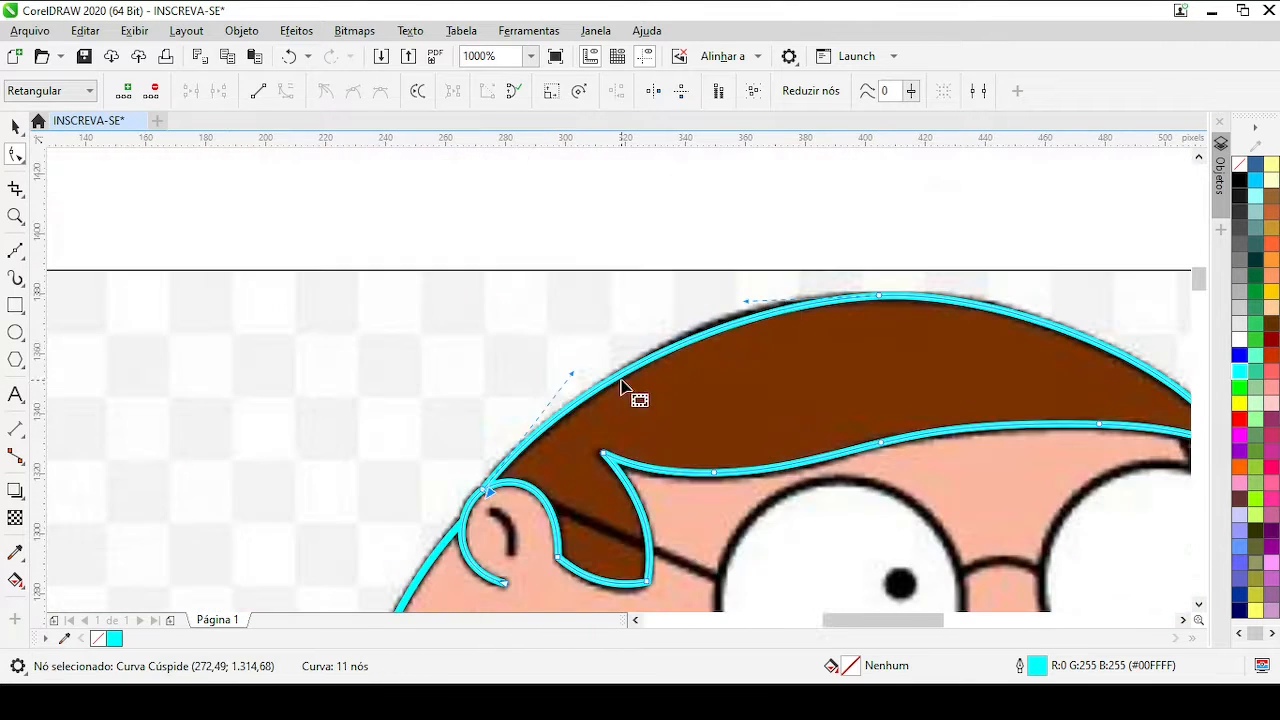
# Fine-tune the crown node and its handles so the top of the hair follows the black outline
pyautogui.scroll(1, 575, 378)
pyautogui.moveTo(867, 362); pyautogui.dragTo(865, 359)
pyautogui.moveTo(600, 370); pyautogui.dragTo(577, 360)
pyautogui.scroll(-1, 620, 382)
pyautogui.scroll(1, 405, 520)
pyautogui.moveTo(487, 377); pyautogui.dragTo(491, 377)
pyautogui.scroll(-2, 686, 375)
pyautogui.scroll(2, 888, 338)
pyautogui.moveTo(462, 323); pyautogui.dragTo(462, 325)
pyautogui.scroll(-1, 471, 332)
pyautogui.scroll(1, 619, 382)
pyautogui.moveTo(869, 368); pyautogui.dragTo(877, 369)
pyautogui.scroll(-1, 875, 369)
pyautogui.scroll(1, 352, 379)
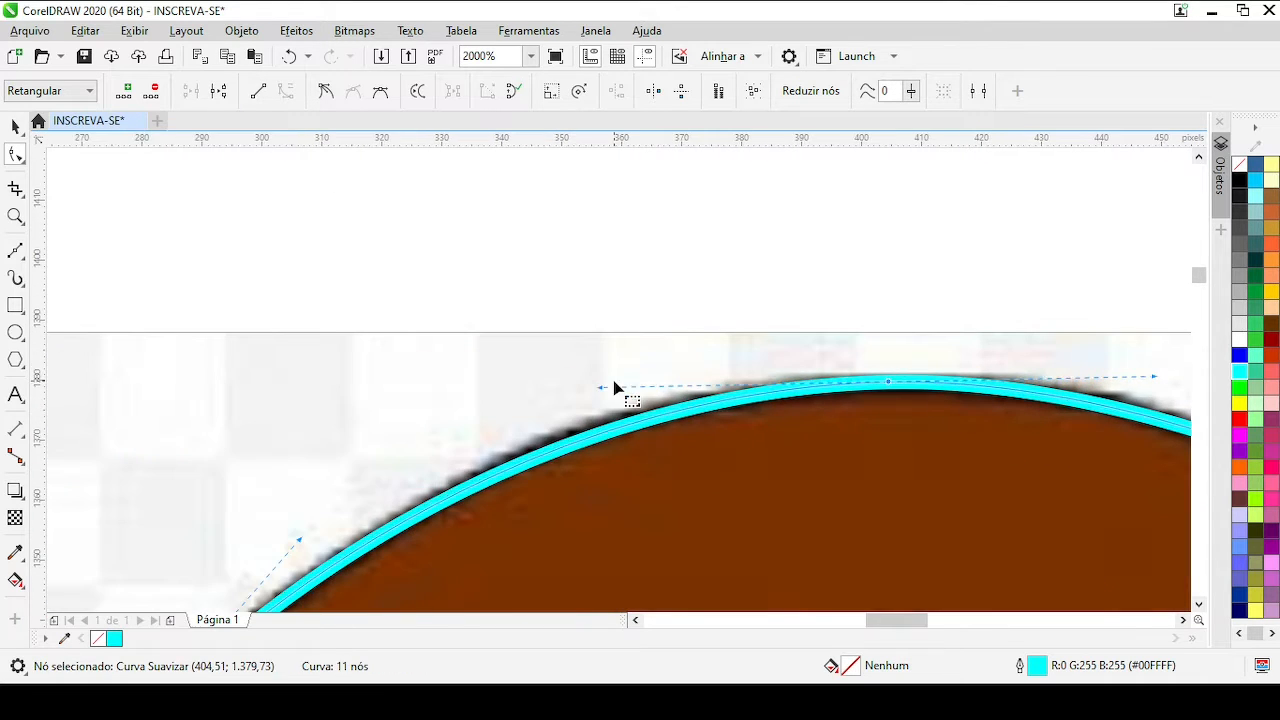
pyautogui.moveTo(605, 386); pyautogui.dragTo(597, 384)
# Reshape the crown using one node on each side of its peak
pyautogui.scroll(-1, 597, 385)
pyautogui.scroll(2, 800, 397)
pyautogui.moveTo(457, 271); pyautogui.dragTo(454, 276)
pyautogui.scroll(-1, 477, 284)
pyautogui.scroll(-1, 621, 384)
pyautogui.scroll(1, 770, 388)
pyautogui.moveTo(566, 348); pyautogui.dragTo(580, 372)
pyautogui.scroll(-1, 581, 346)
pyautogui.scroll(1, 385, 387)
pyautogui.doubleClick(550, 402)
# Adjust the handle beside the hair's front tip and finish editing the hair curve
pyautogui.scroll(-1, 551, 403)
pyautogui.scroll(1, 884, 379)
pyautogui.scroll(-1, 580, 373)
pyautogui.scroll(1, 784, 444)
pyautogui.moveTo(700, 411); pyautogui.dragTo(688, 412)
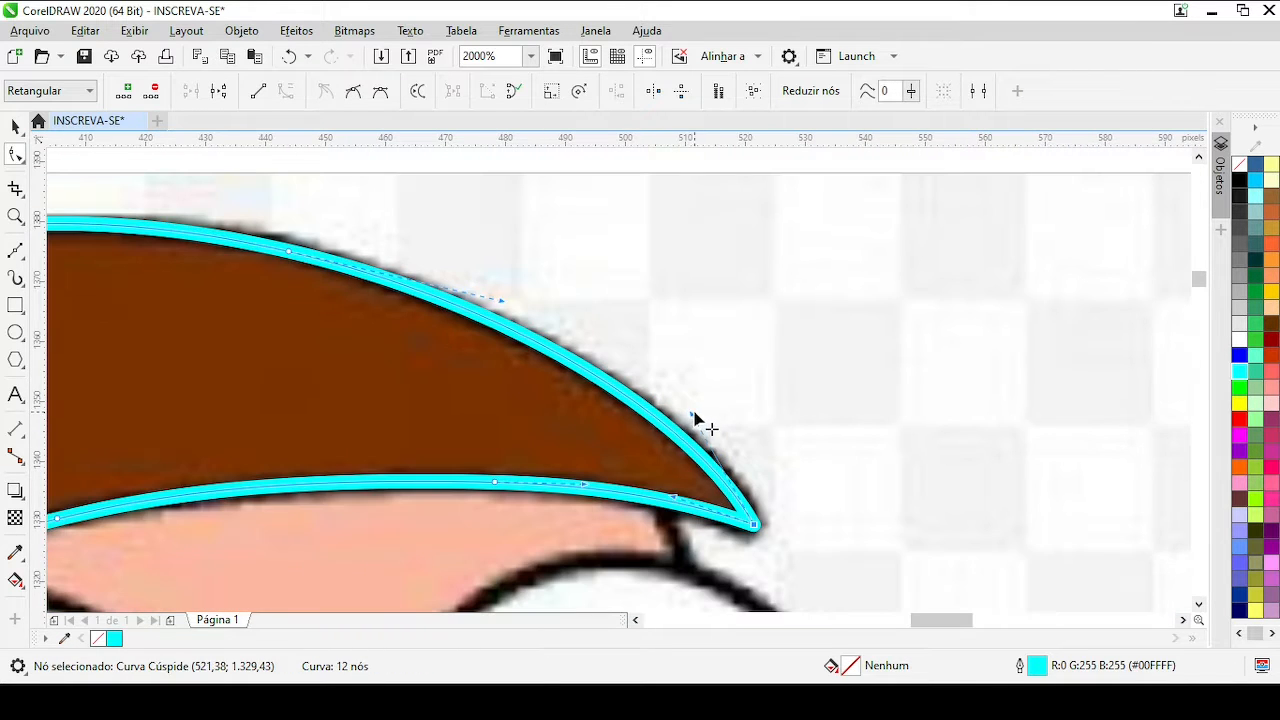
pyautogui.scroll(-1, 695, 418)
pyautogui.scroll(1, 625, 386)
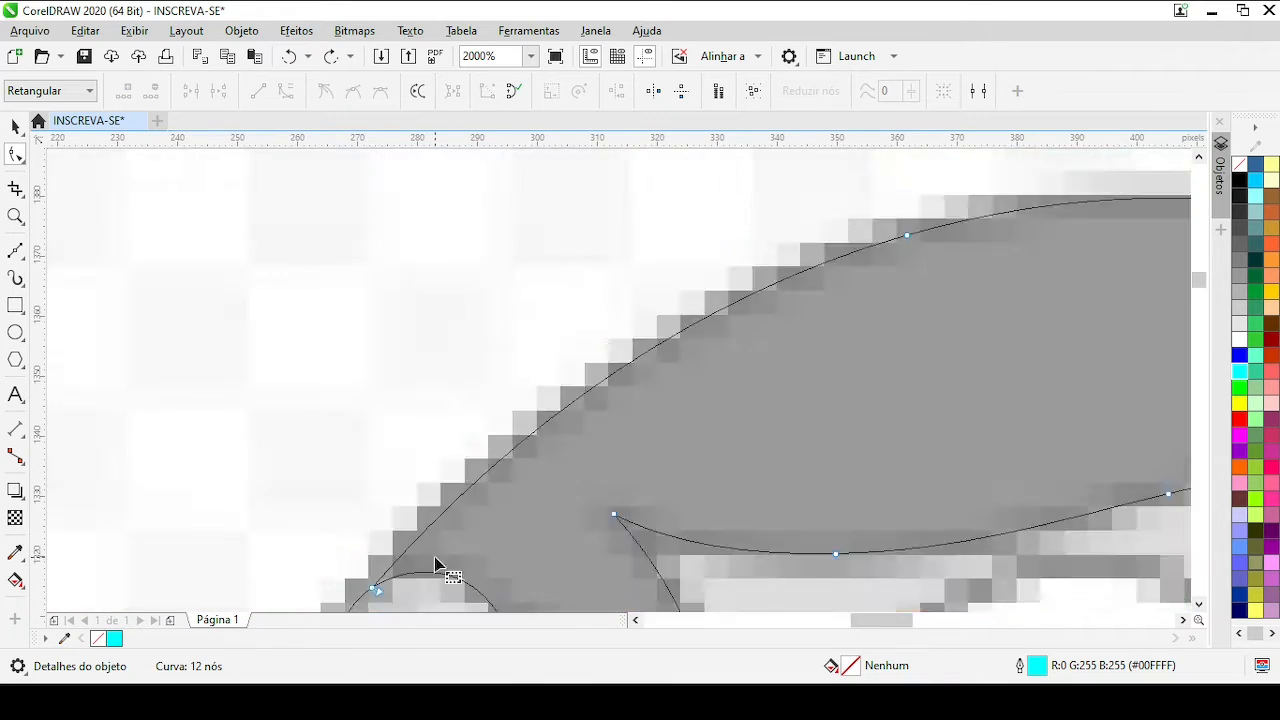
pyautogui.scroll(5, 443, 566)
pyautogui.scroll(-8, 596, 400)
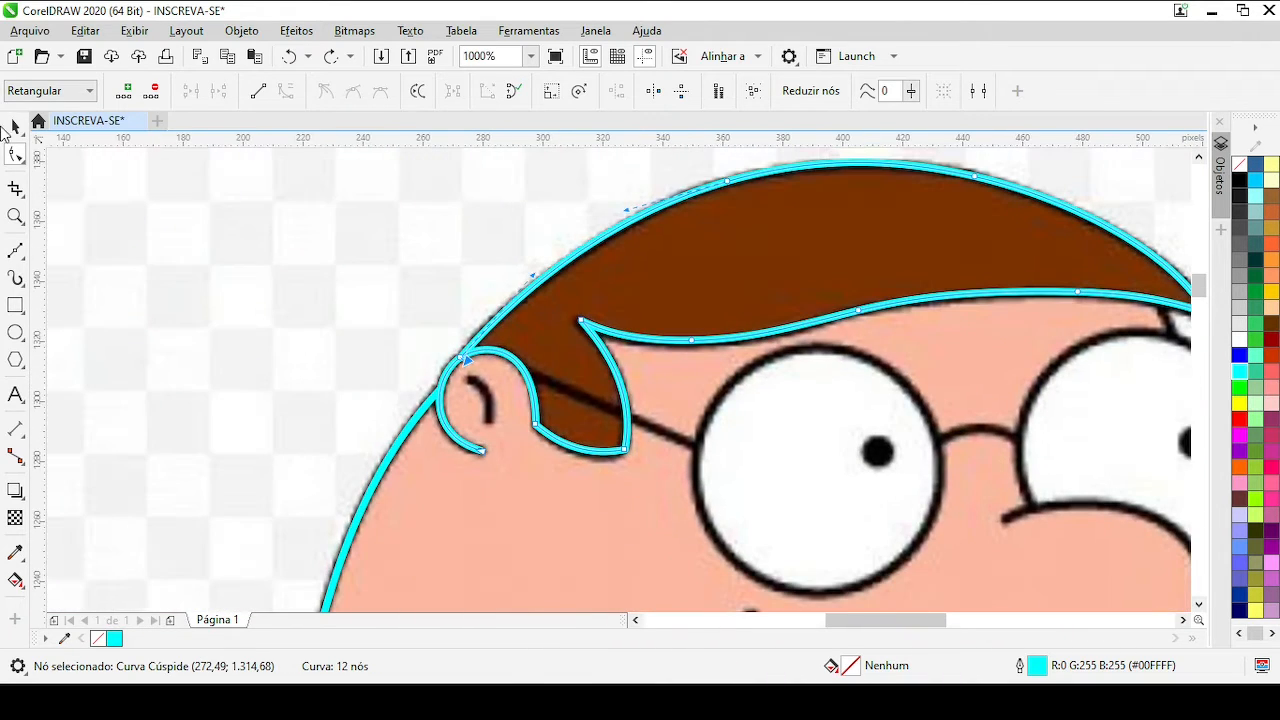
pyautogui.press('space')
pyautogui.scroll(1, 600, 275)
pyautogui.hotkey('ctrl', 'z')
# Draw a circle over the glasses lens nearest the ear and resize it to about 81.6 px to match the rim
pyautogui.moveTo(880, 462); pyautogui.dragTo(720, 370)
pyautogui.press('F7')
pyautogui.moveTo(530, 262); pyautogui.dragTo(777, 509)
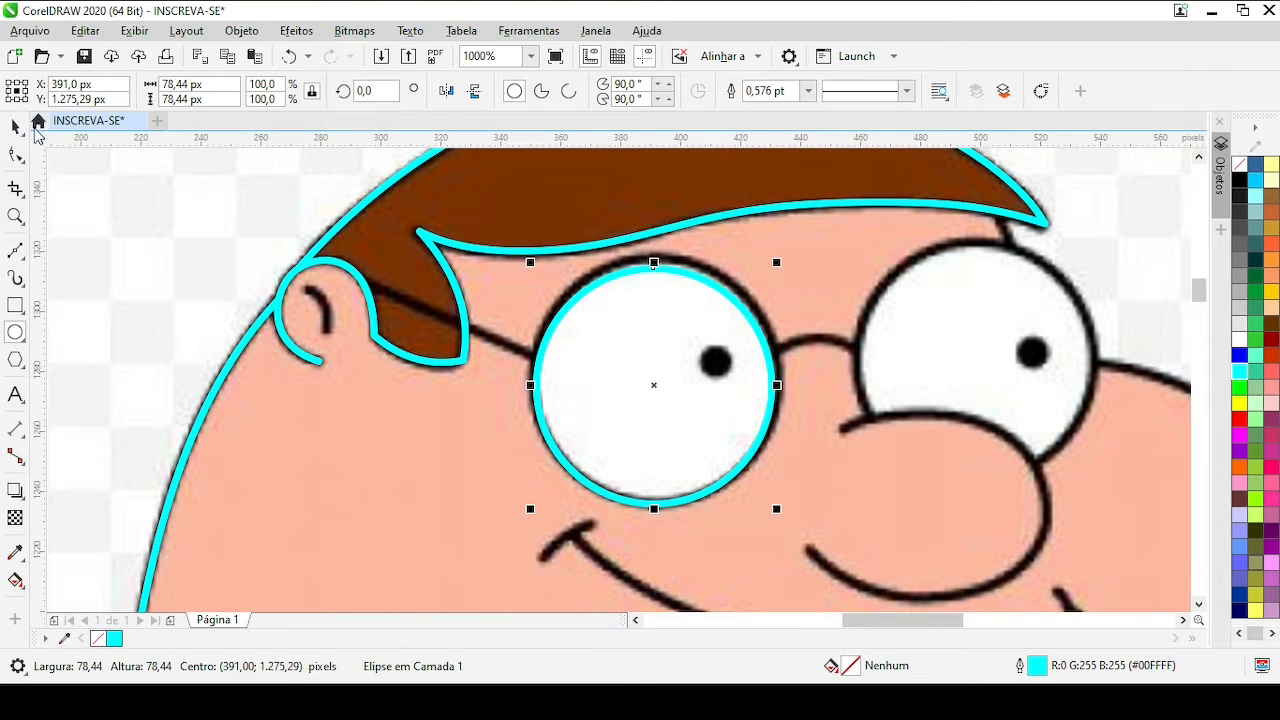
pyautogui.moveTo(777, 262); pyautogui.dragTo(786, 253)
pyautogui.scroll(1, 643, 356)
pyautogui.moveTo(616, 380); pyautogui.dragTo(612, 375)
pyautogui.scroll(-1, 612, 376)
pyautogui.scroll(1, 636, 508)
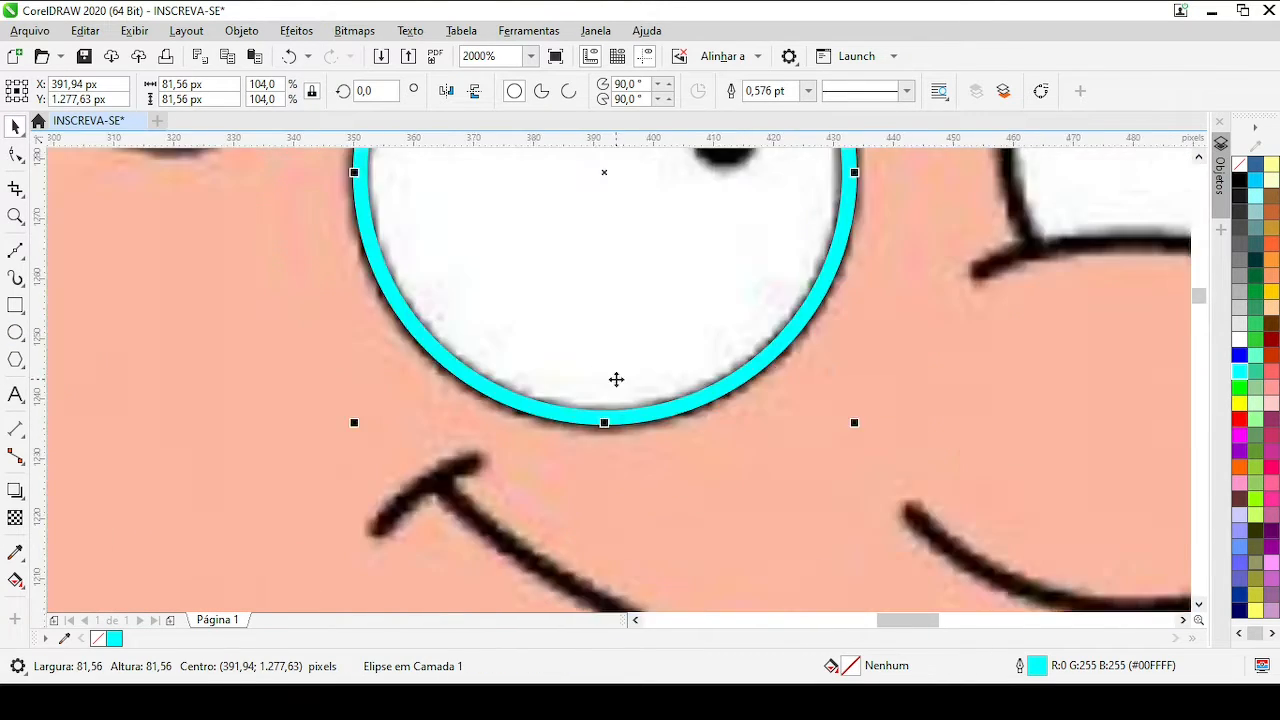
# Draw a straight line about 58 by 25 px along the glasses' temple, from the lens rim to the ear
pyautogui.scroll(-1, 614, 380)
pyautogui.scroll(1, 584, 222)
pyautogui.moveTo(226, 370); pyautogui.dragTo(311, 192)
pyautogui.scroll(-1, 315, 340)
pyautogui.hotkey('ctrl', 'z')
pyautogui.click(16, 249)
pyautogui.scroll(1, 575, 372)
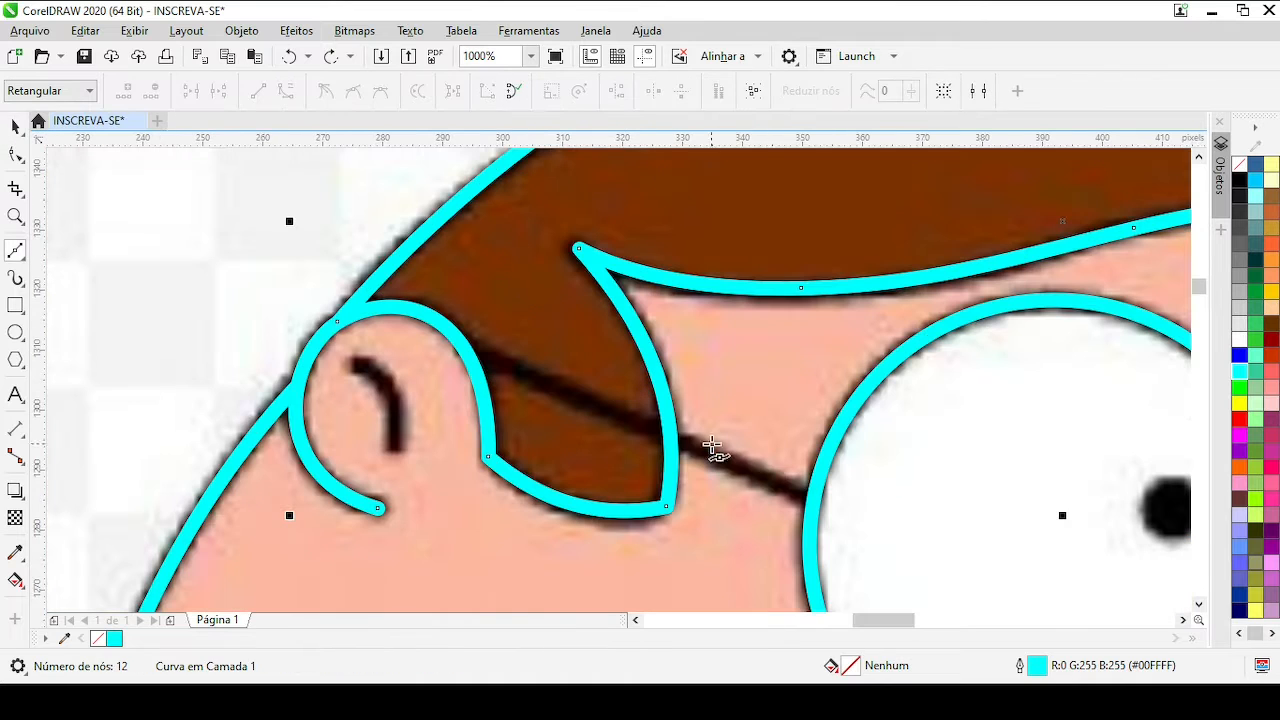
pyautogui.click(466, 355)
pyautogui.scroll(-2, 845, 380)
pyautogui.scroll(1, 672, 375)
pyautogui.press('space')
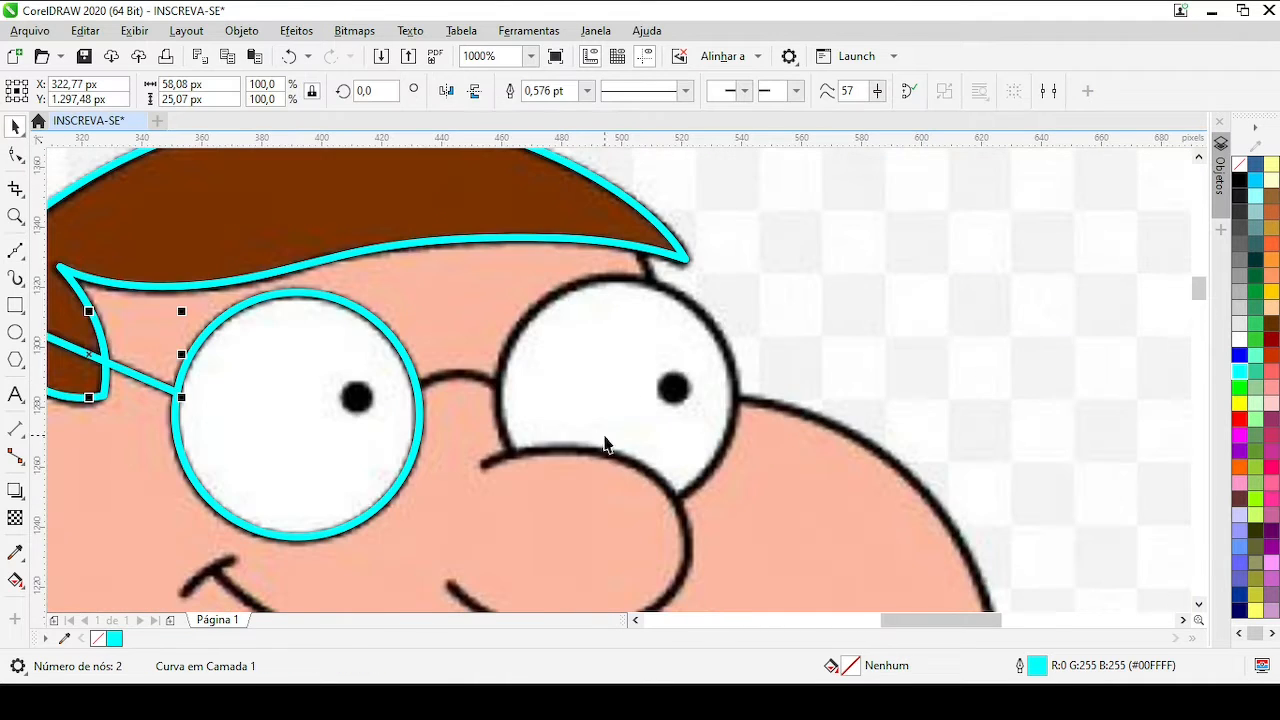
# Copy the lens circle onto the other lens, then align it and resize it to about 78.8 px
pyautogui.moveTo(616, 454); pyautogui.dragTo(628, 404)
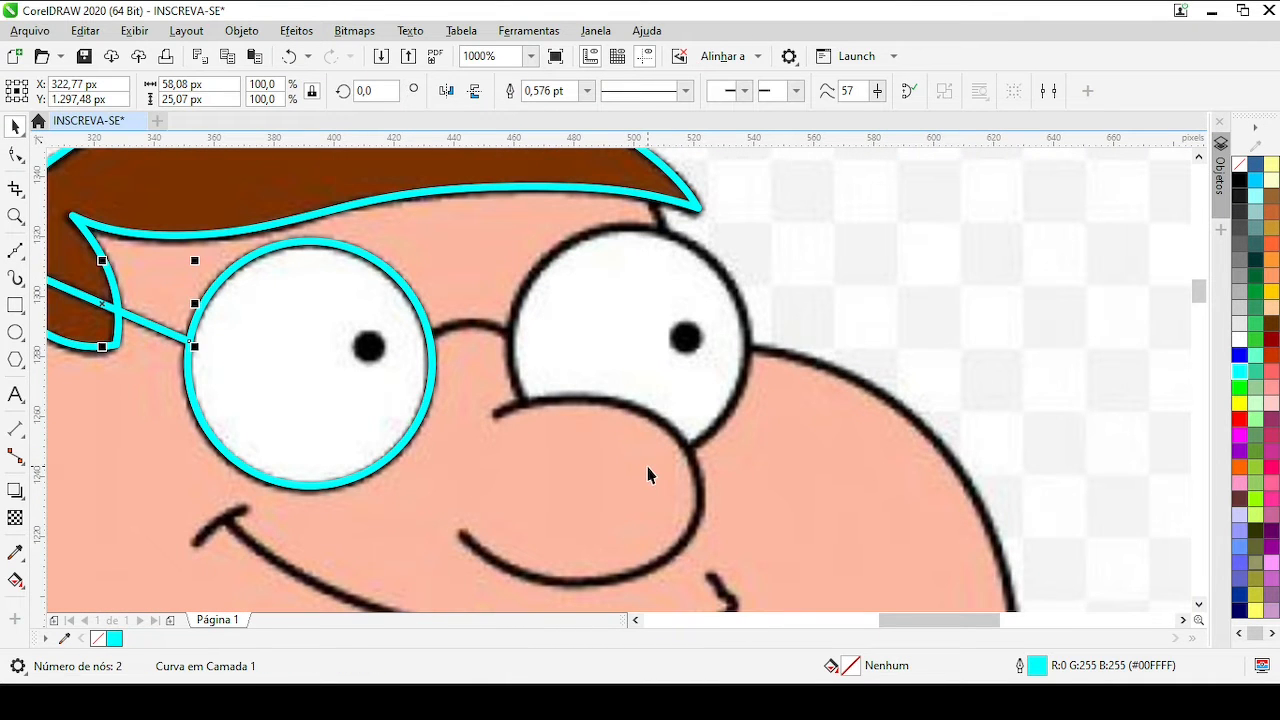
pyautogui.scroll(-1, 718, 266)
pyautogui.scroll(1, 798, 256)
pyautogui.moveTo(229, 334); pyautogui.dragTo(551, 319)
pyautogui.rightClick(551, 319)
pyautogui.moveTo(675, 485); pyautogui.dragTo(679, 489)
pyautogui.scroll(1, 537, 279)
pyautogui.moveTo(620, 371); pyautogui.dragTo(622, 366)
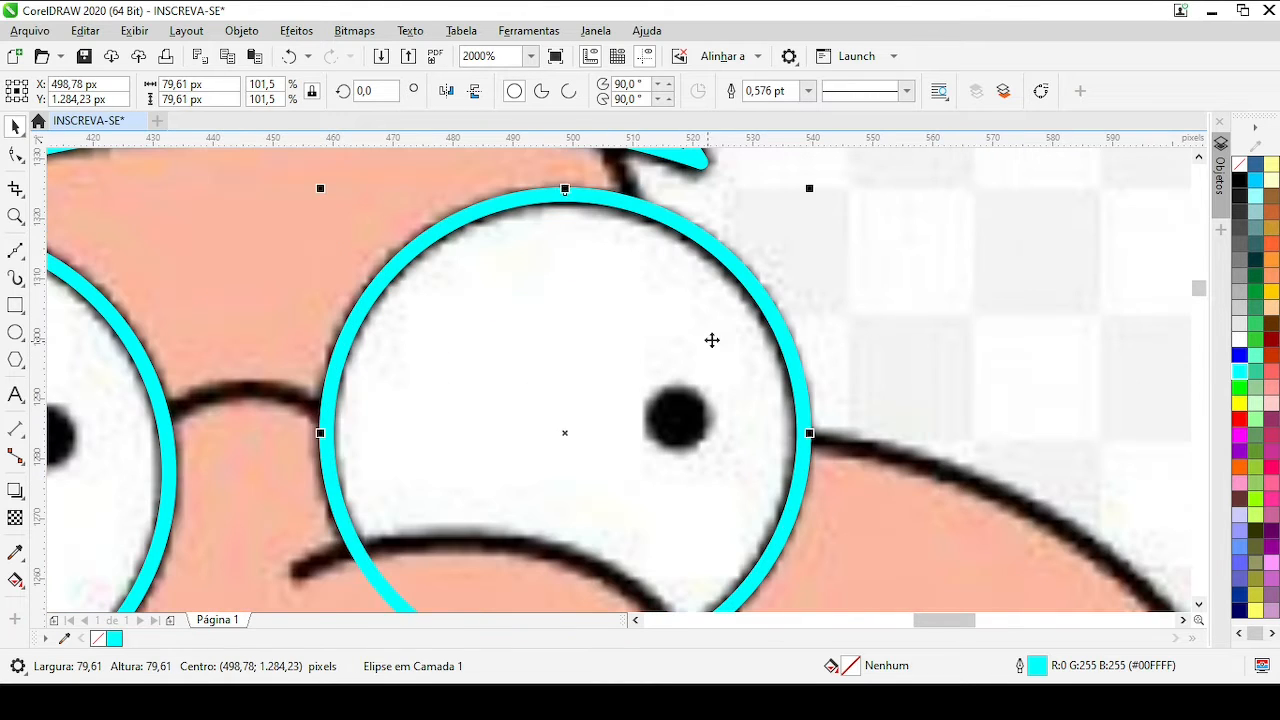
pyautogui.moveTo(711, 340); pyautogui.dragTo(707, 339)
pyautogui.moveTo(316, 181); pyautogui.dragTo(321, 185)
pyautogui.scroll(-1, 462, 373)
pyautogui.scroll(1, 590, 412)
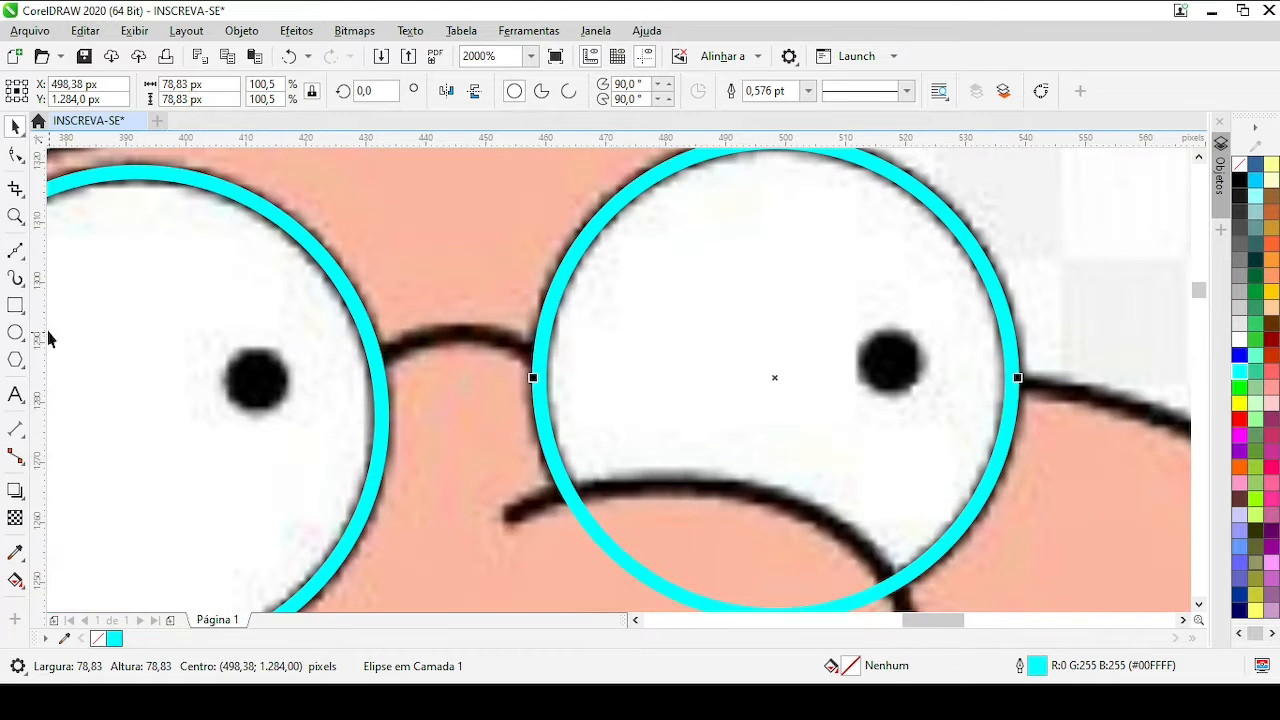
# Draw a line between the two lenses for the glasses' bridge and bend it upward along the outline
pyautogui.click(15, 250)
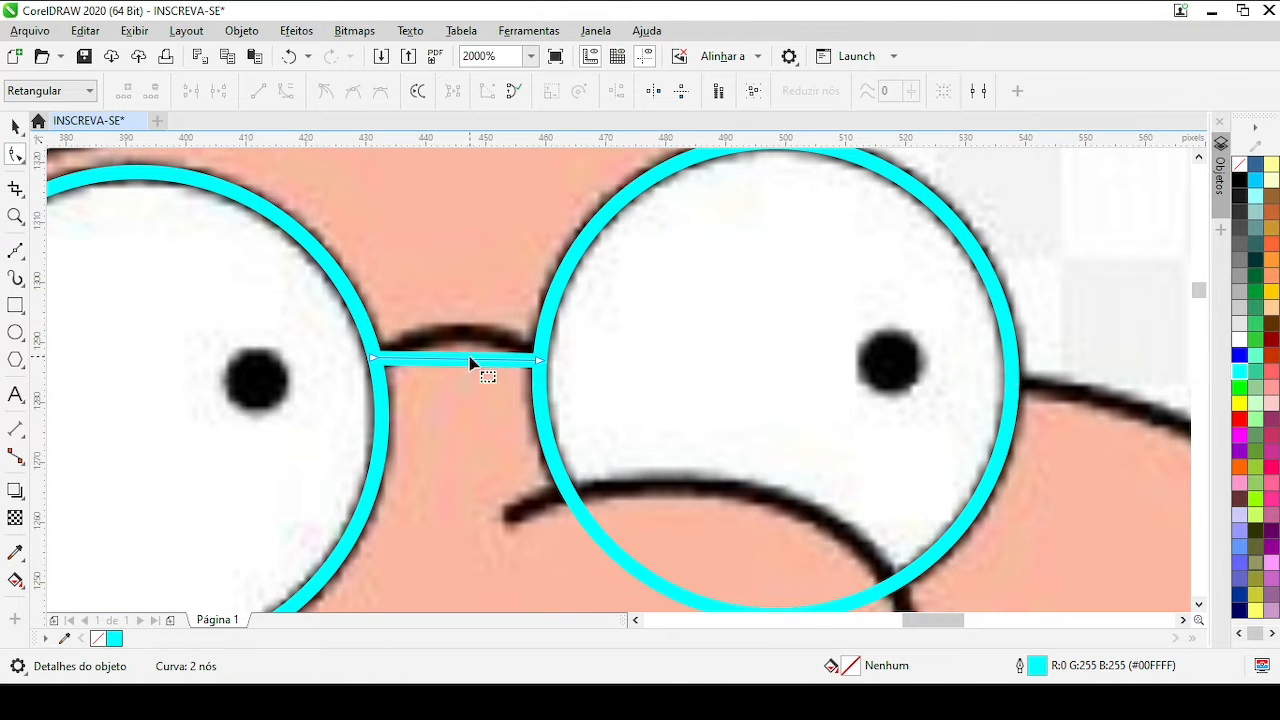
pyautogui.moveTo(462, 335); pyautogui.dragTo(463, 336)
pyautogui.scroll(-1, 770, 420)
pyautogui.scroll(3, 626, 370)
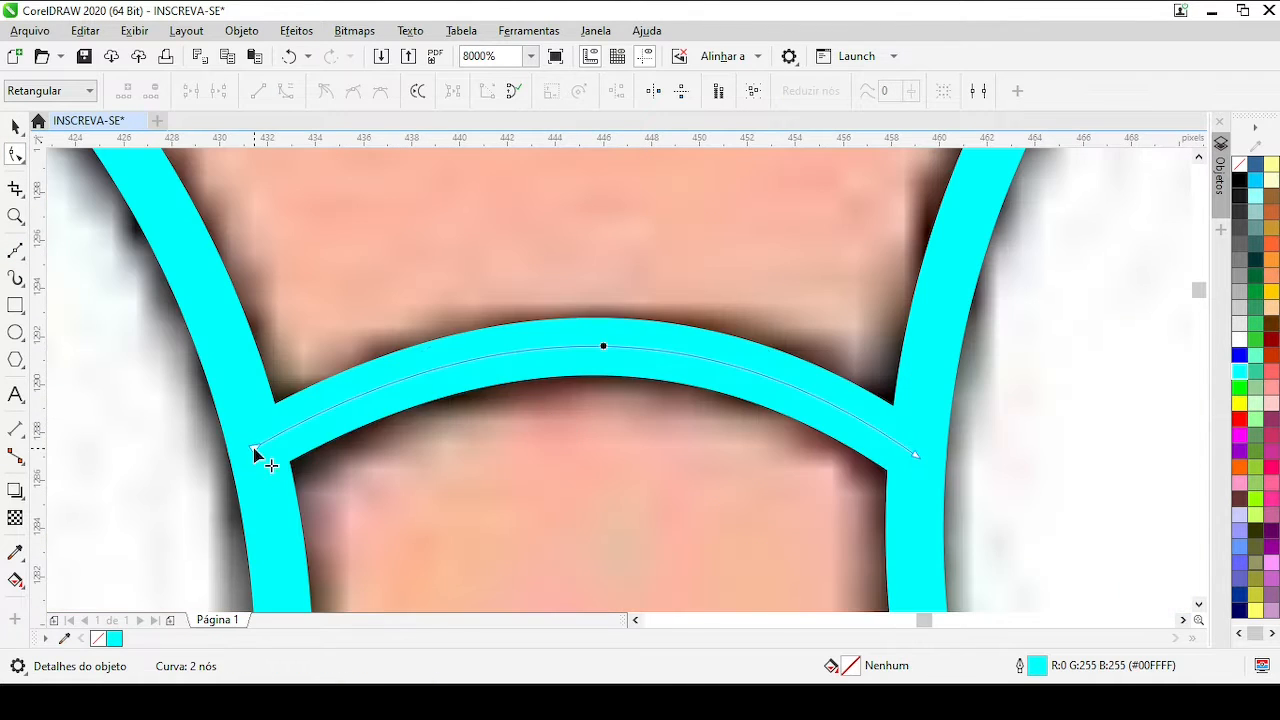
# Adjust the bridge curve's end nodes and handles to centre it on the black arc
pyautogui.click(256, 452)
pyautogui.moveTo(252, 461); pyautogui.dragTo(252, 462)
pyautogui.scroll(-1, 664, 412)
pyautogui.scroll(1, 617, 386)
pyautogui.moveTo(761, 342); pyautogui.dragTo(757, 353)
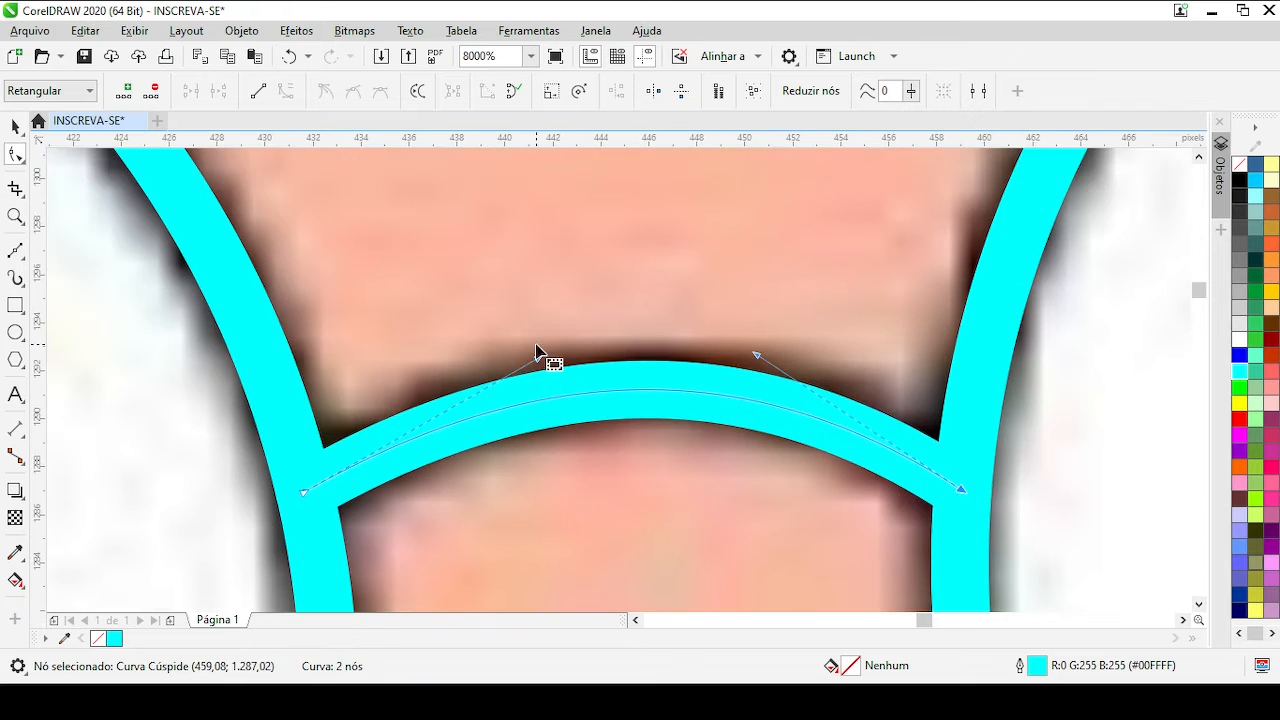
pyautogui.moveTo(537, 355); pyautogui.dragTo(533, 358)
pyautogui.scroll(-2, 605, 397)
pyautogui.scroll(-1, 709, 489)
# Draw a straight two-node line joining the upper and lower open ends of the nose outline
pyautogui.click(15, 250)
pyautogui.click(448, 368)
pyautogui.scroll(-1, 596, 319)
pyautogui.scroll(1, 574, 472)
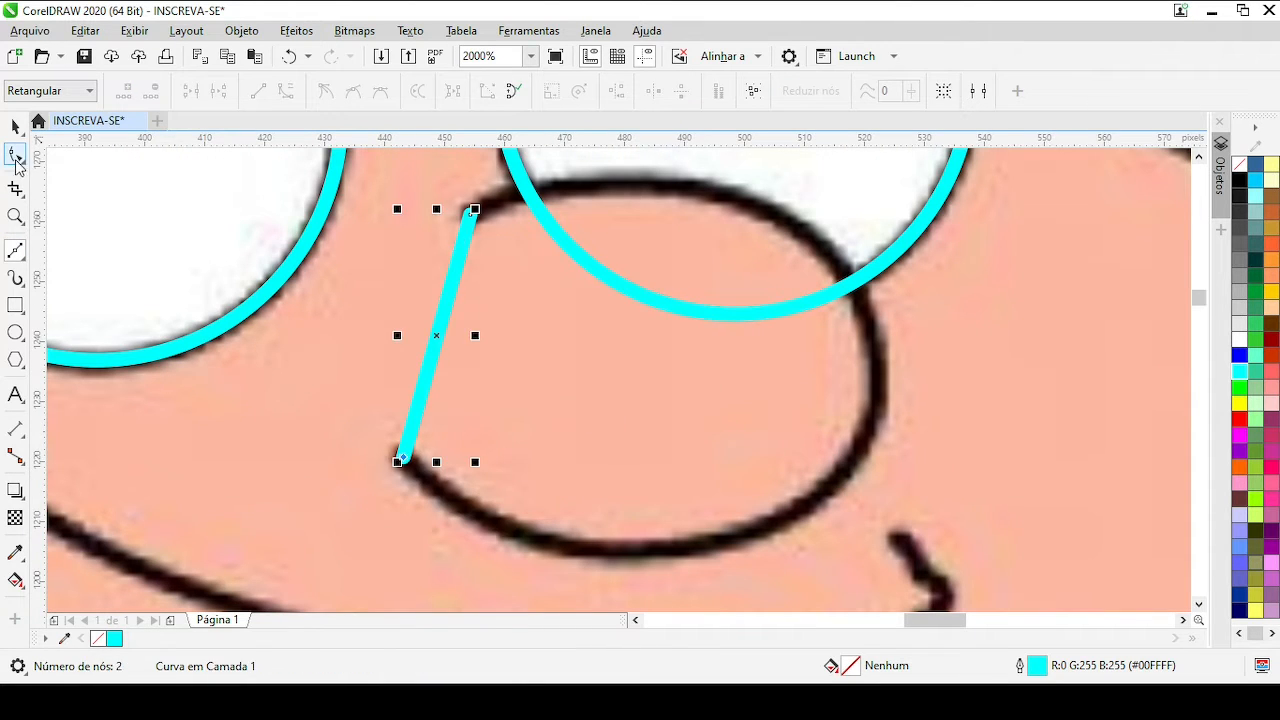
# Bend the nose line along the black nose outline with a smooth node on its outermost side, adjusting the handles
pyautogui.moveTo(877, 395); pyautogui.dragTo(877, 396)
pyautogui.moveTo(745, 295); pyautogui.dragTo(776, 173)
pyautogui.moveTo(878, 440); pyautogui.dragTo(897, 394)
pyautogui.scroll(-1, 909, 578)
pyautogui.moveTo(598, 354); pyautogui.dragTo(576, 411)
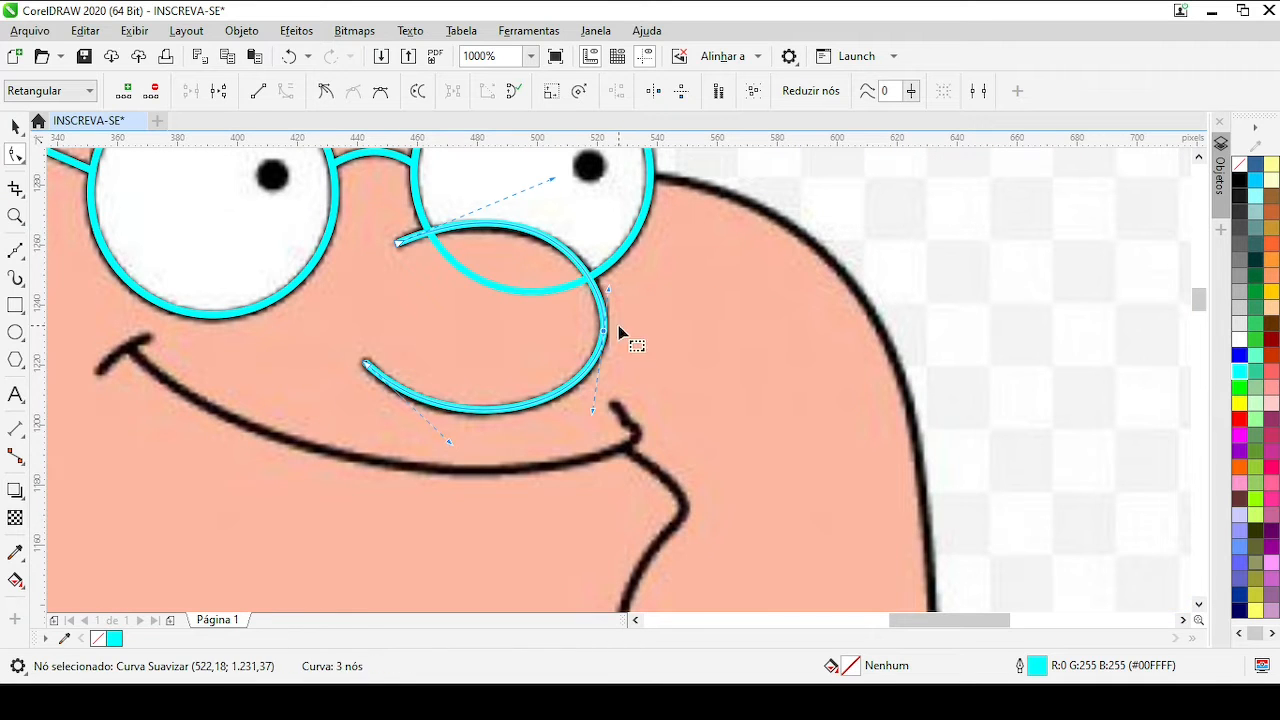
pyautogui.moveTo(552, 192); pyautogui.dragTo(553, 191)
pyautogui.scroll(-1, 668, 525)
pyautogui.scroll(2, 620, 380)
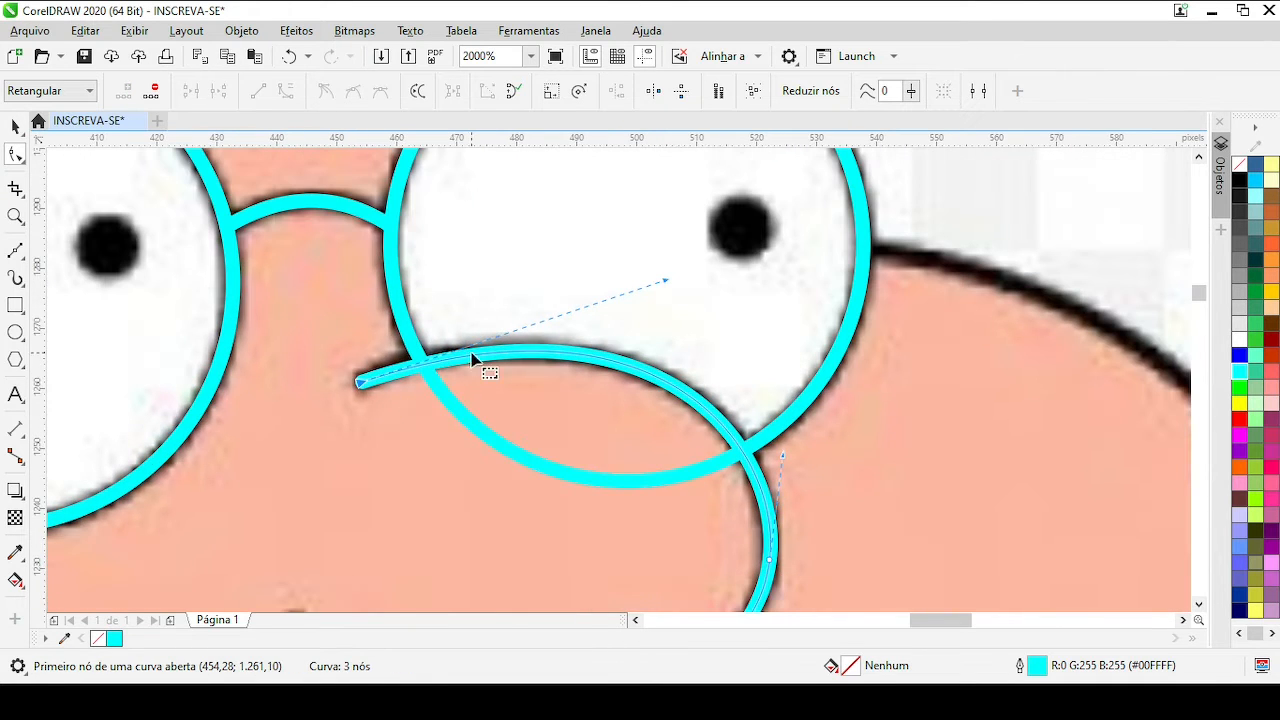
# Add a smooth node on the upper part of the nose curve and adjust its position and handles to follow the outline
pyautogui.click(607, 358)
pyautogui.scroll(1, 604, 355)
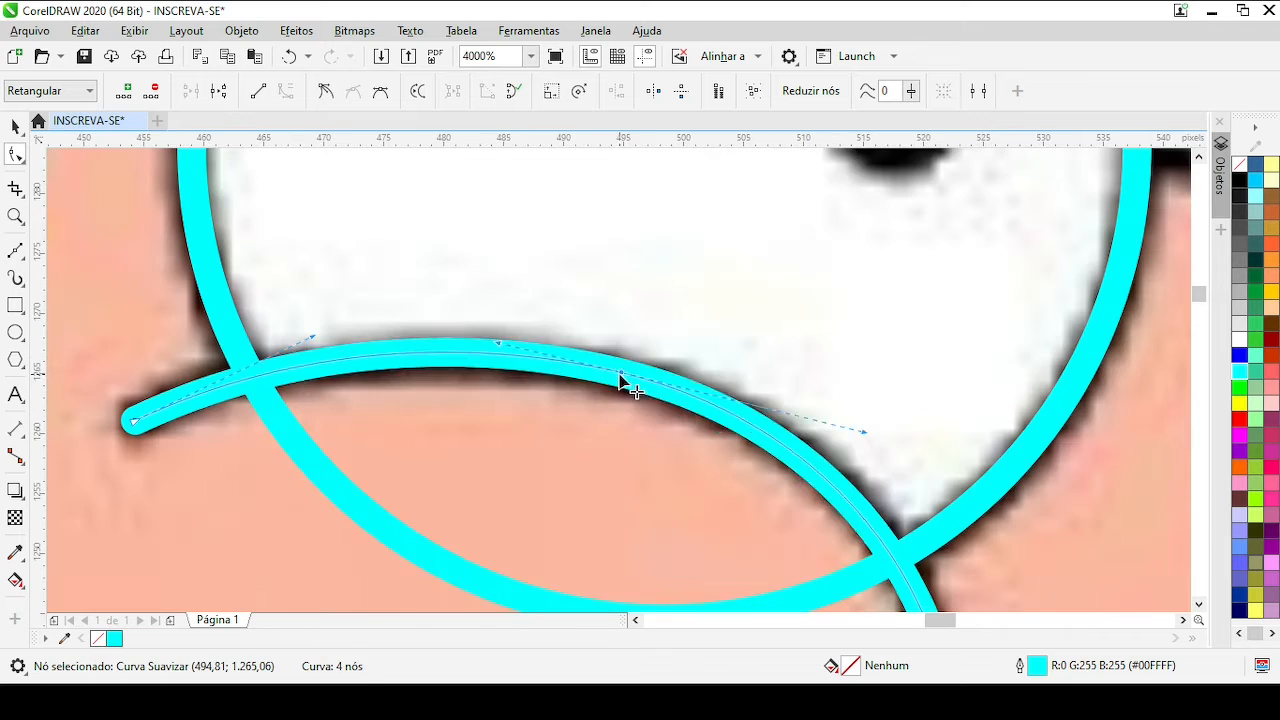
pyautogui.moveTo(621, 373); pyautogui.dragTo(585, 384)
pyautogui.scroll(-2, 630, 384)
pyautogui.scroll(1, 704, 474)
pyautogui.click(617, 396)
pyautogui.scroll(-1, 600, 405)
pyautogui.scroll(1, 481, 496)
pyautogui.scroll(-1, 600, 378)
pyautogui.moveTo(690, 370); pyautogui.dragTo(691, 367)
pyautogui.scroll(-1, 700, 278)
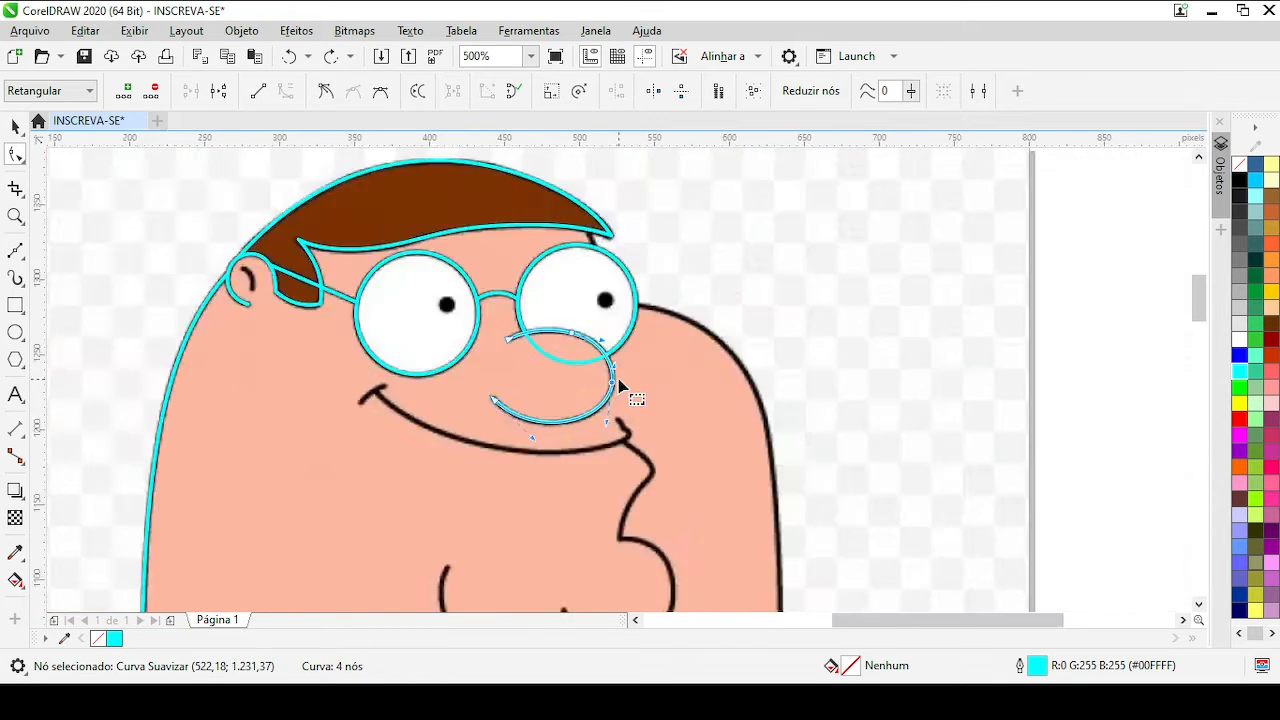
# Break the front lens circle where it crosses the upper part of the nose curve near the glasses' bridge
pyautogui.scroll(1, 619, 386)
pyautogui.click(15, 126)
pyautogui.click(462, 296)
pyautogui.hotkey('ctrl', 'z')
pyautogui.scroll(1, 503, 266)
pyautogui.click(557, 427)
pyautogui.scroll(7, 620, 391)
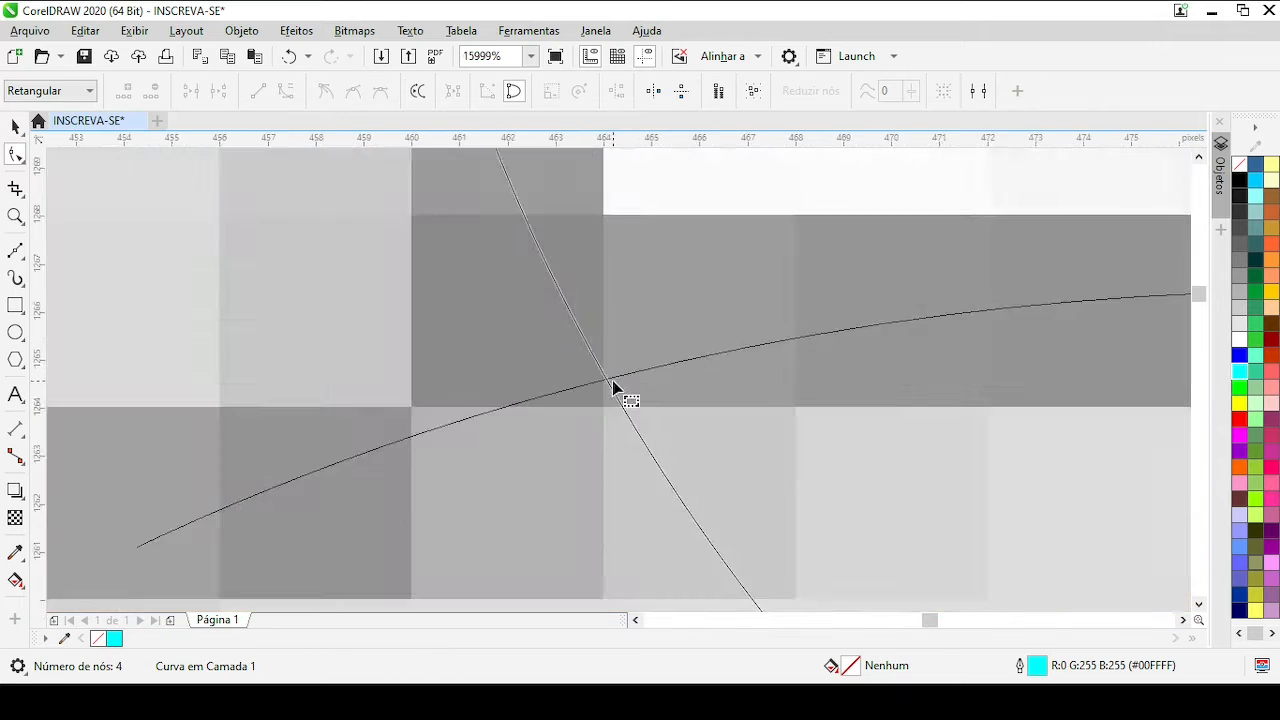
pyautogui.press('k')
pyautogui.scroll(-3, 590, 379)
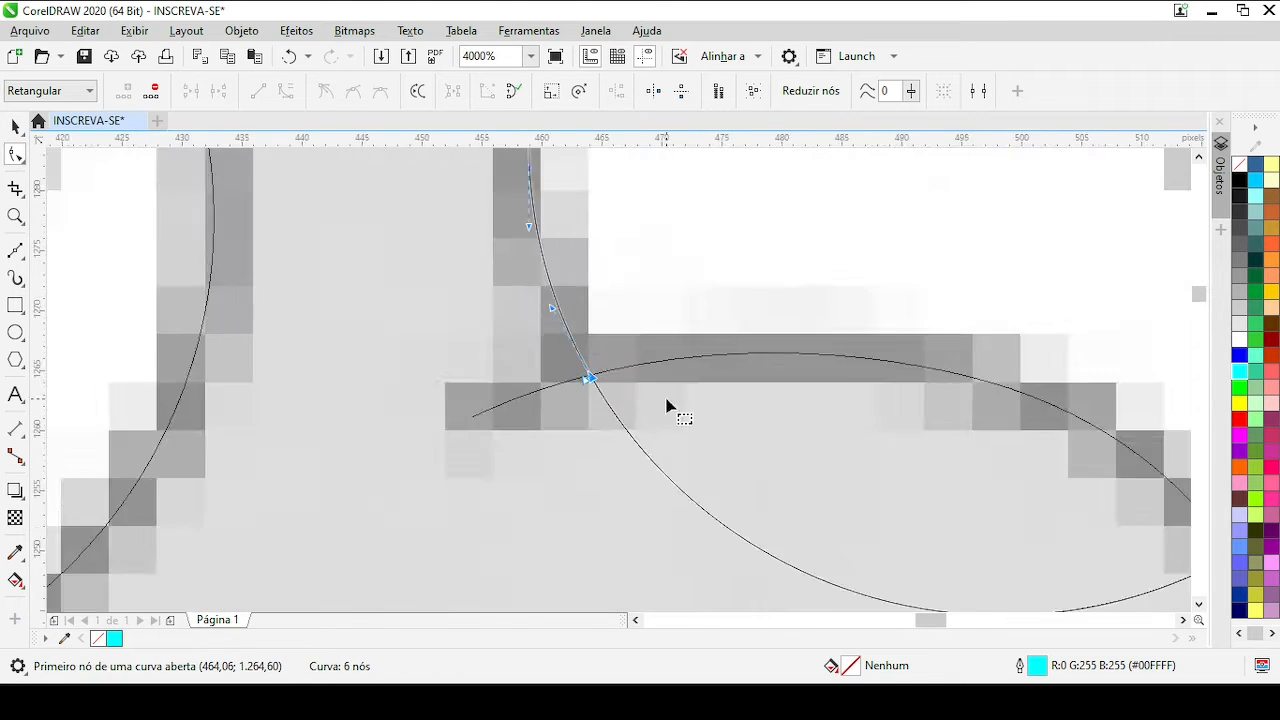
# Break the lens circle at its other crossing with the nose curve and remove the arc inside the nose
pyautogui.scroll(1, 575, 415)
pyautogui.scroll(-1, 568, 356)
pyautogui.scroll(3, 623, 386)
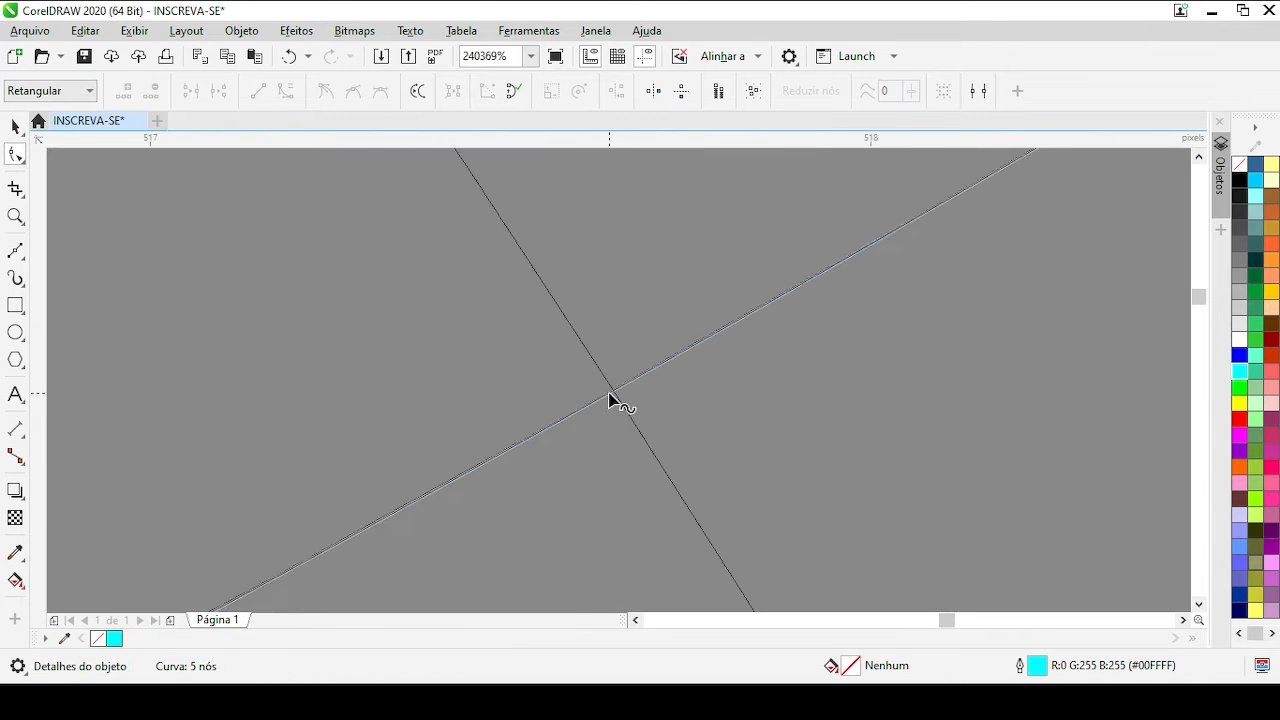
pyautogui.click(620, 388)
pyautogui.scroll(-4, 589, 440)
pyautogui.scroll(3, 606, 393)
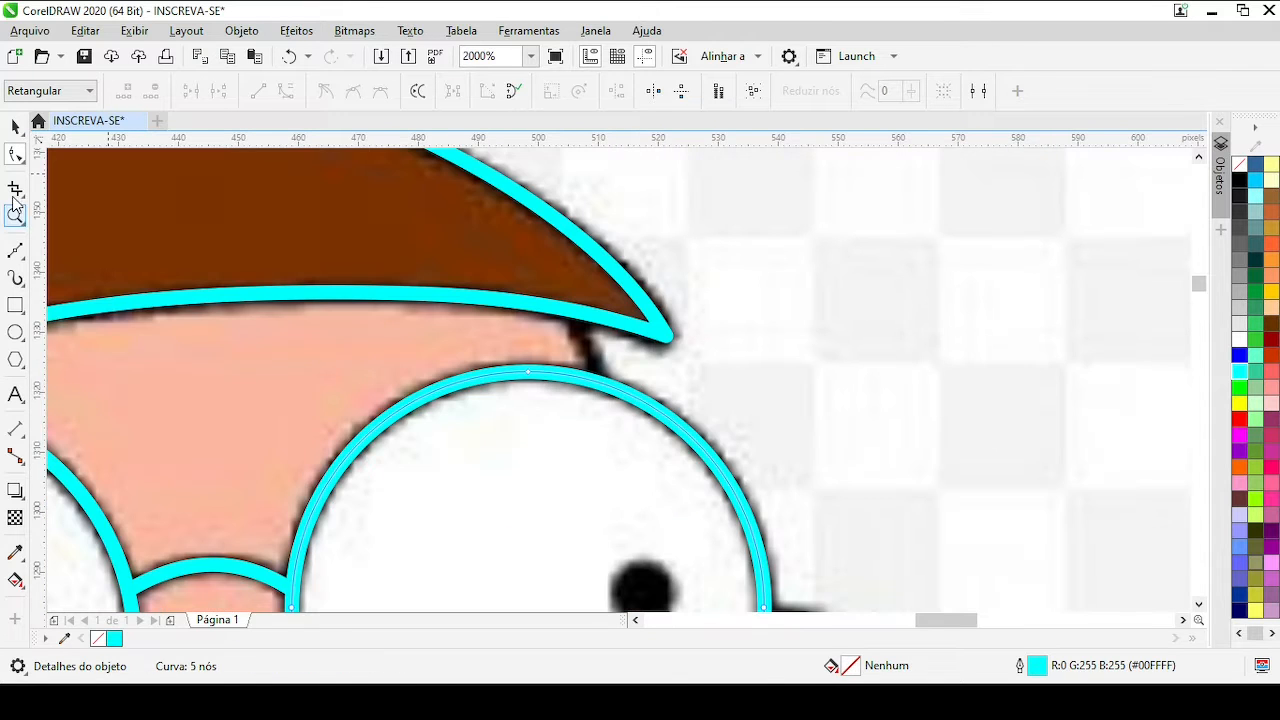
# Draw a short straight line joining the hair's lower edge to the lens below and align it with the black stroke
pyautogui.click(473, 266)
pyautogui.scroll(-2, 625, 372)
pyautogui.scroll(2, 547, 365)
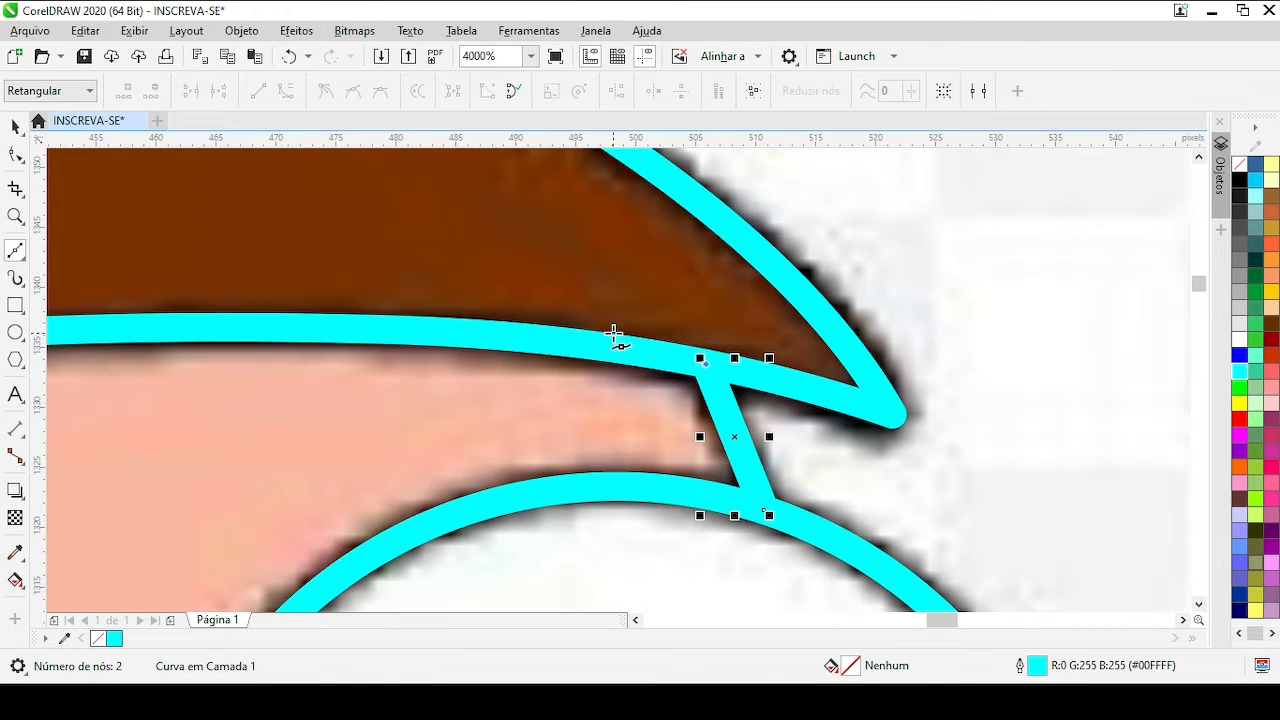
pyautogui.click(15, 155)
pyautogui.scroll(1, 722, 405)
pyautogui.moveTo(587, 297); pyautogui.dragTo(568, 290)
pyautogui.scroll(-4, 666, 457)
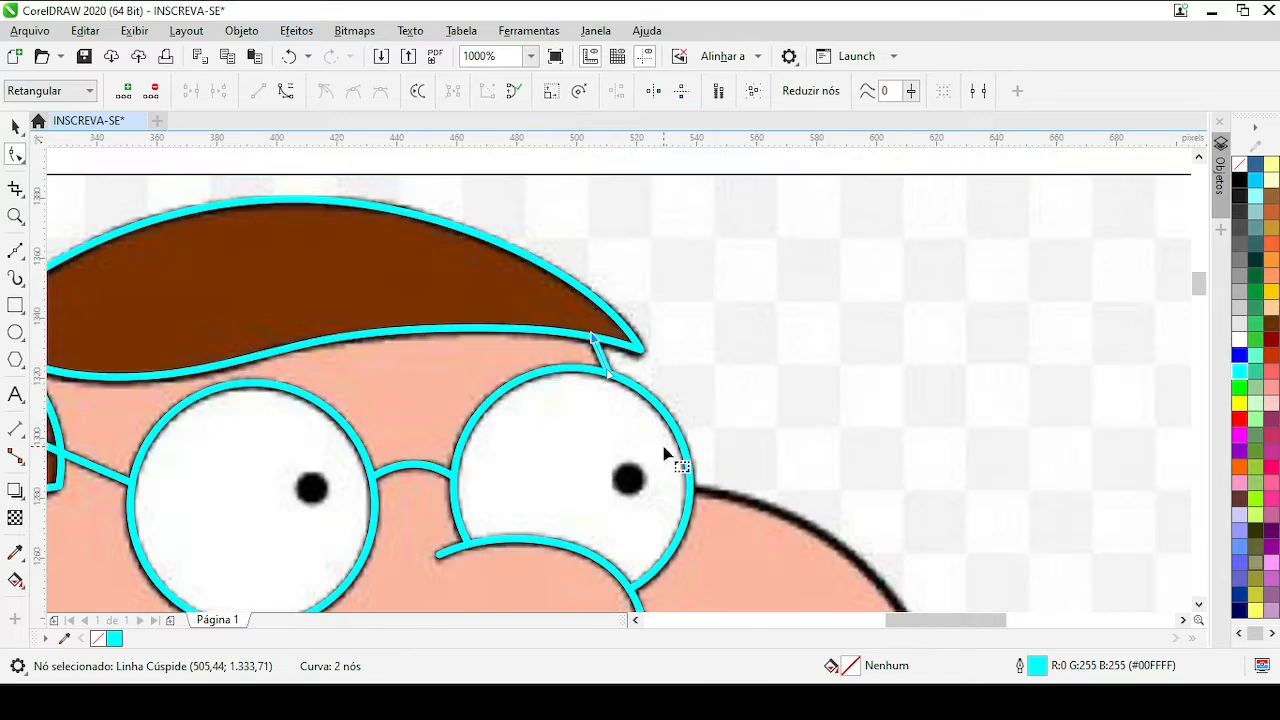
# Draw a line from the lens edge down the front side of the head to the collar and convert its segments to curves
pyautogui.scroll(2, 634, 400)
pyautogui.scroll(-3, 600, 360)
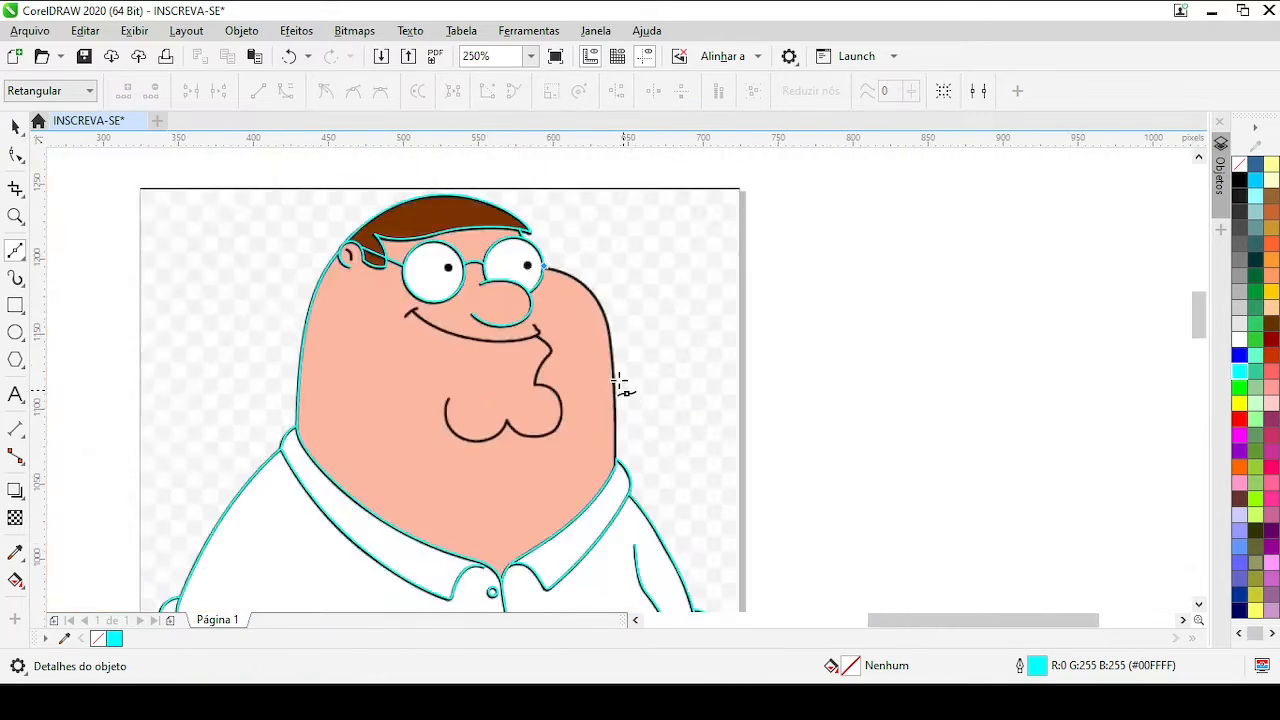
pyautogui.scroll(3, 623, 385)
pyautogui.scroll(-2, 623, 376)
pyautogui.click(621, 384)
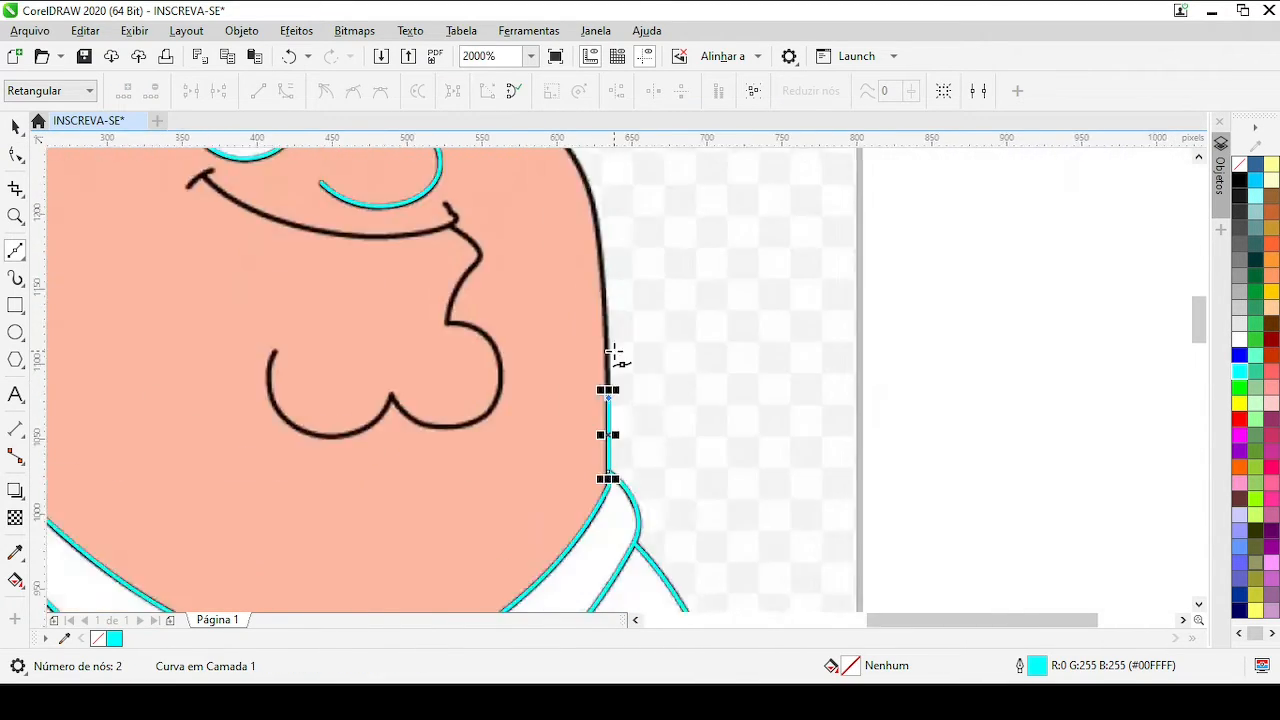
pyautogui.scroll(2, 611, 370)
pyautogui.click(285, 91)
pyautogui.scroll(-2, 713, 560)
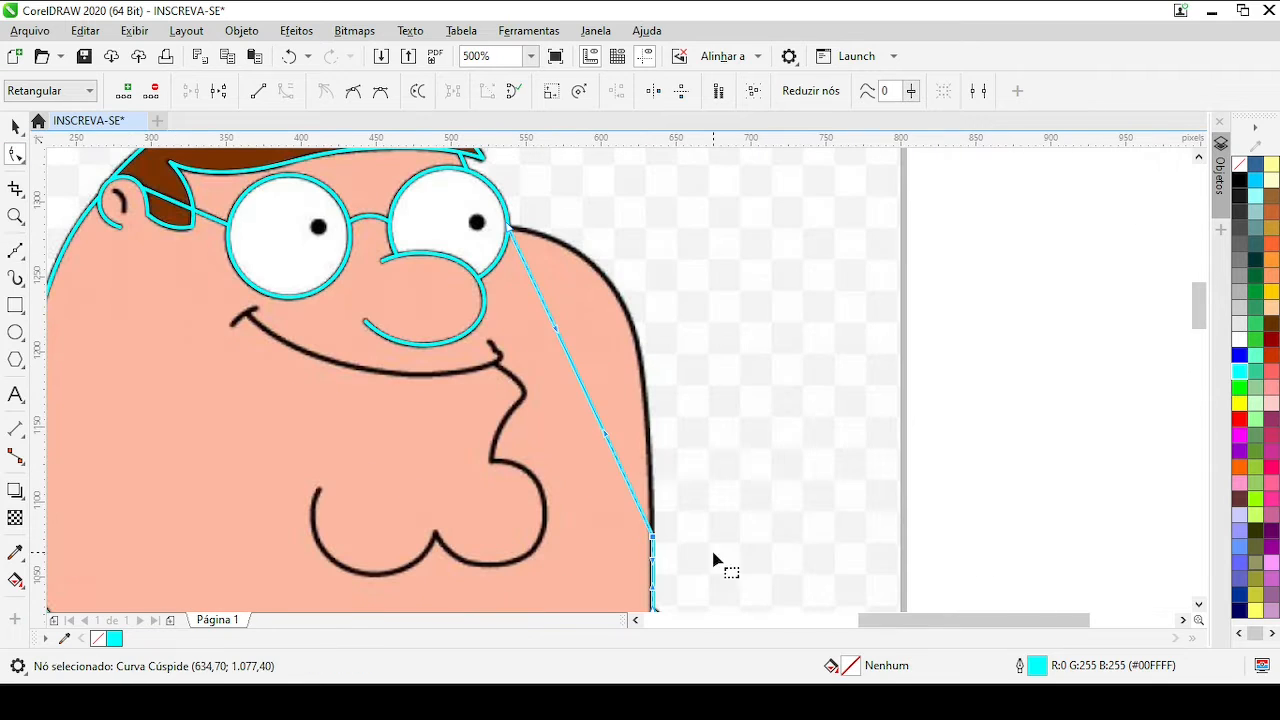
# Bend the long head segment along the black outline and adjust its start node and handles at the lens
pyautogui.scroll(3, 596, 244)
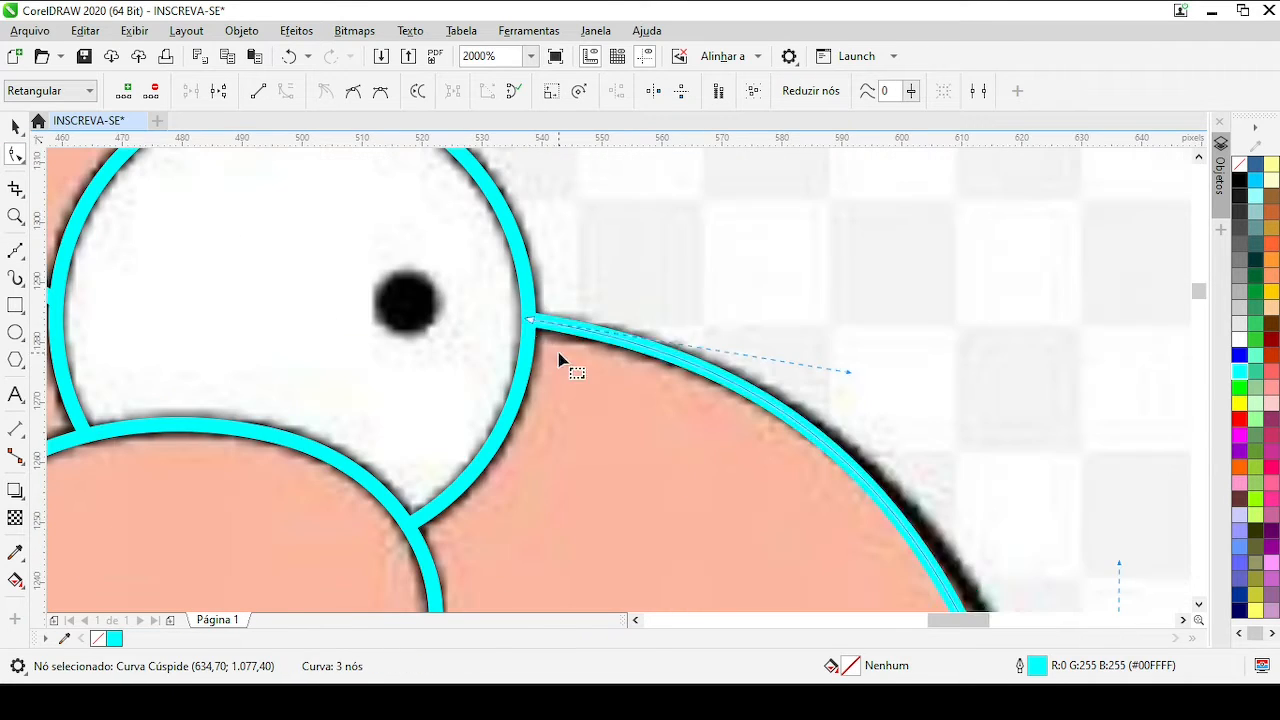
pyautogui.click(534, 329)
pyautogui.scroll(2, 534, 329)
pyautogui.moveTo(642, 382); pyautogui.dragTo(477, 406)
pyautogui.scroll(-2, 686, 448)
pyautogui.moveTo(878, 412); pyautogui.dragTo(890, 410)
pyautogui.scroll(-1, 890, 410)
# Refine the head-side curve by editing its intermediate nodes until it follows the black outline
pyautogui.doubleClick(614, 361)
pyautogui.scroll(2, 614, 361)
pyautogui.moveTo(624, 386); pyautogui.dragTo(601, 350)
pyautogui.scroll(-3, 651, 370)
pyautogui.scroll(1, 675, 489)
pyautogui.doubleClick(611, 397)
pyautogui.scroll(1, 611, 400)
pyautogui.scroll(-2, 622, 371)
pyautogui.scroll(2, 622, 460)
pyautogui.scroll(-2, 612, 347)
pyautogui.scroll(1, 619, 382)
pyautogui.press('c')
pyautogui.scroll(-2, 612, 400)
# Fine-tune the nodes on the lower part of the head-side curve to centre it on the outline
pyautogui.press('space')
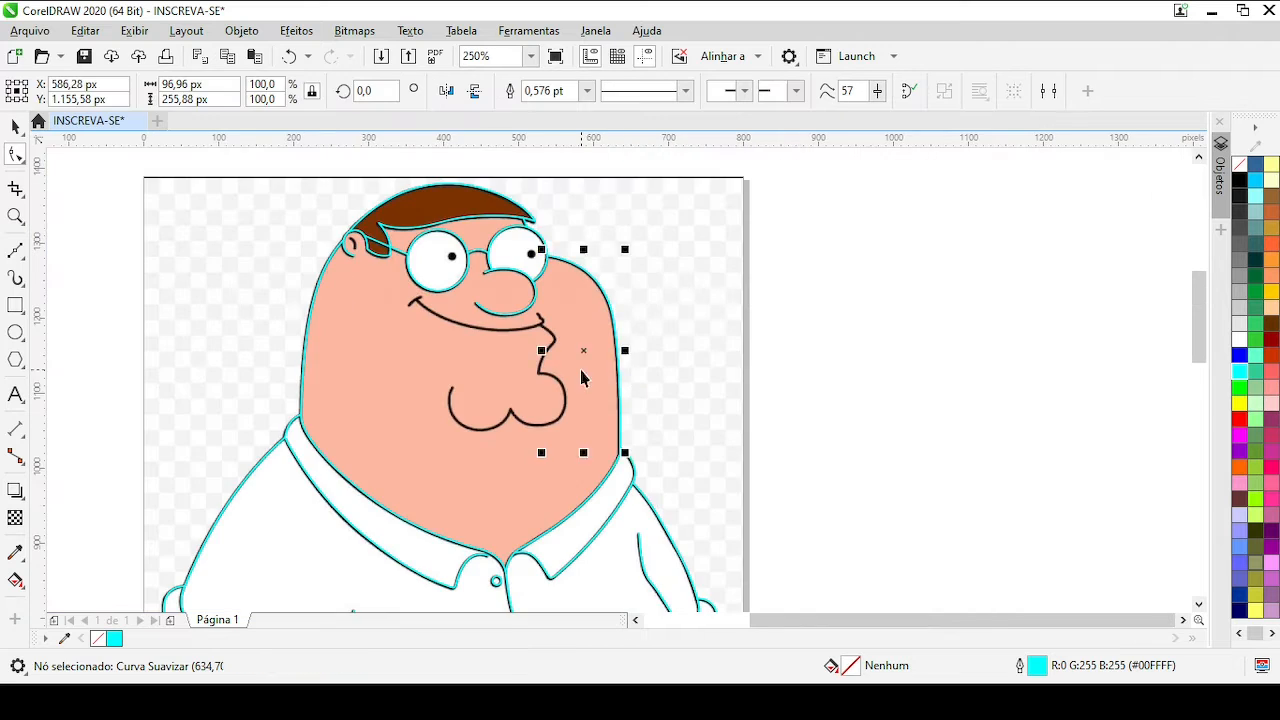
pyautogui.scroll(2, 613, 390)
pyautogui.press('space')
pyautogui.scroll(-2, 618, 375)
pyautogui.scroll(2, 620, 340)
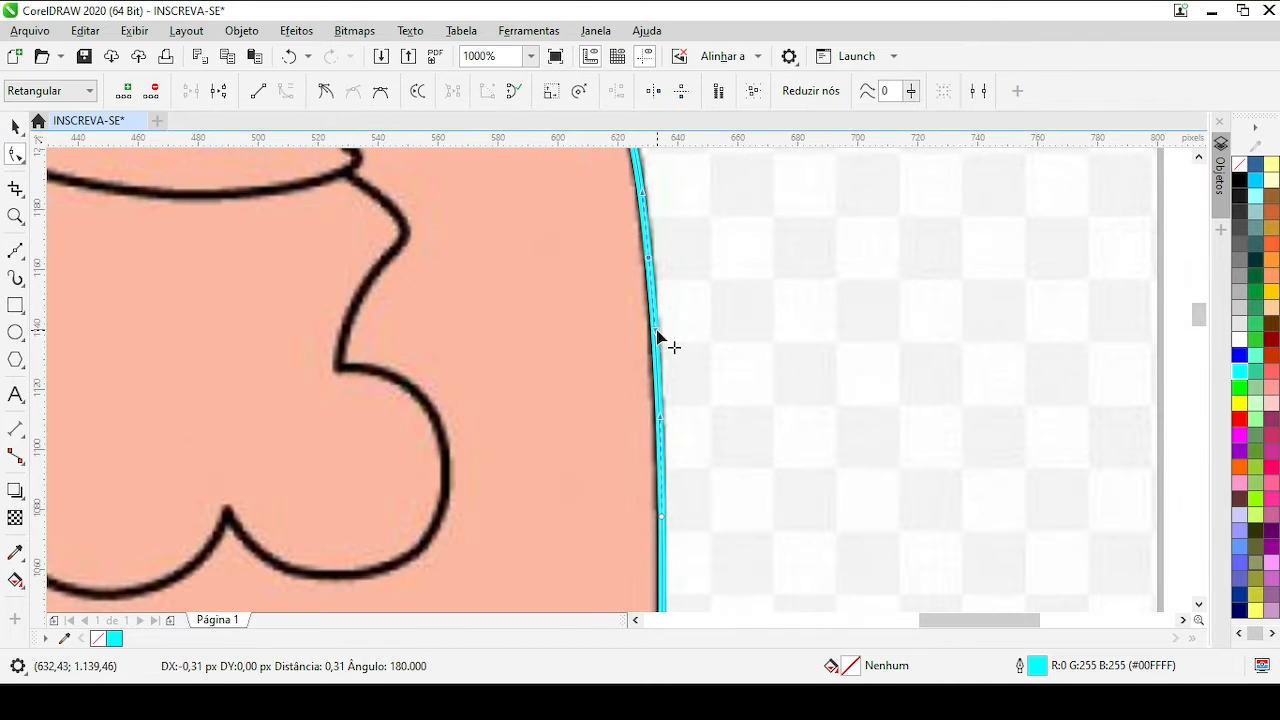
pyautogui.scroll(-1, 657, 331)
pyautogui.scroll(1, 616, 338)
pyautogui.scroll(-1, 614, 386)
pyautogui.scroll(1, 400, 374)
pyautogui.press('F5')
pyautogui.scroll(2, 322, 236)
pyautogui.click(419, 480)
pyautogui.click(591, 387)
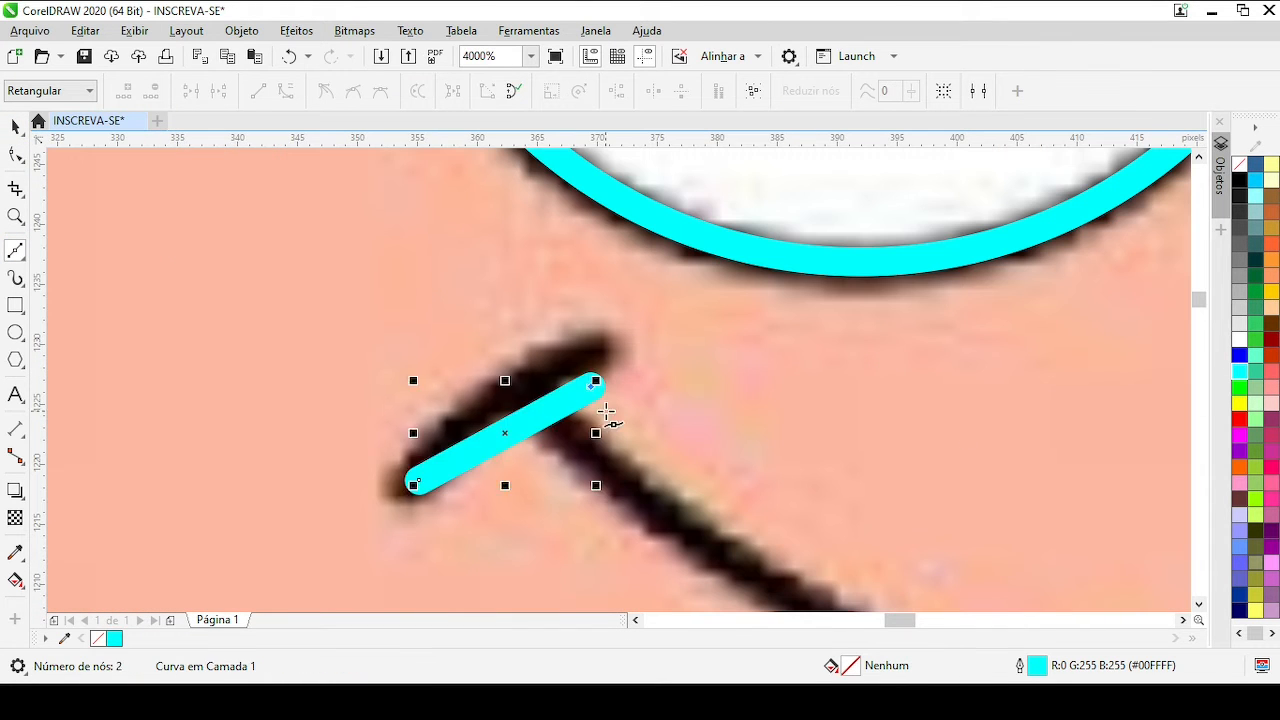
pyautogui.press('Delete')
# Draw a two-node line between the ends of the short stroke at the cheek-side mouth corner and bend it along the stroke
pyautogui.click(400, 492)
pyautogui.click(606, 346)
pyautogui.moveTo(526, 400); pyautogui.dragTo(521, 386)
pyautogui.scroll(-1, 600, 405)
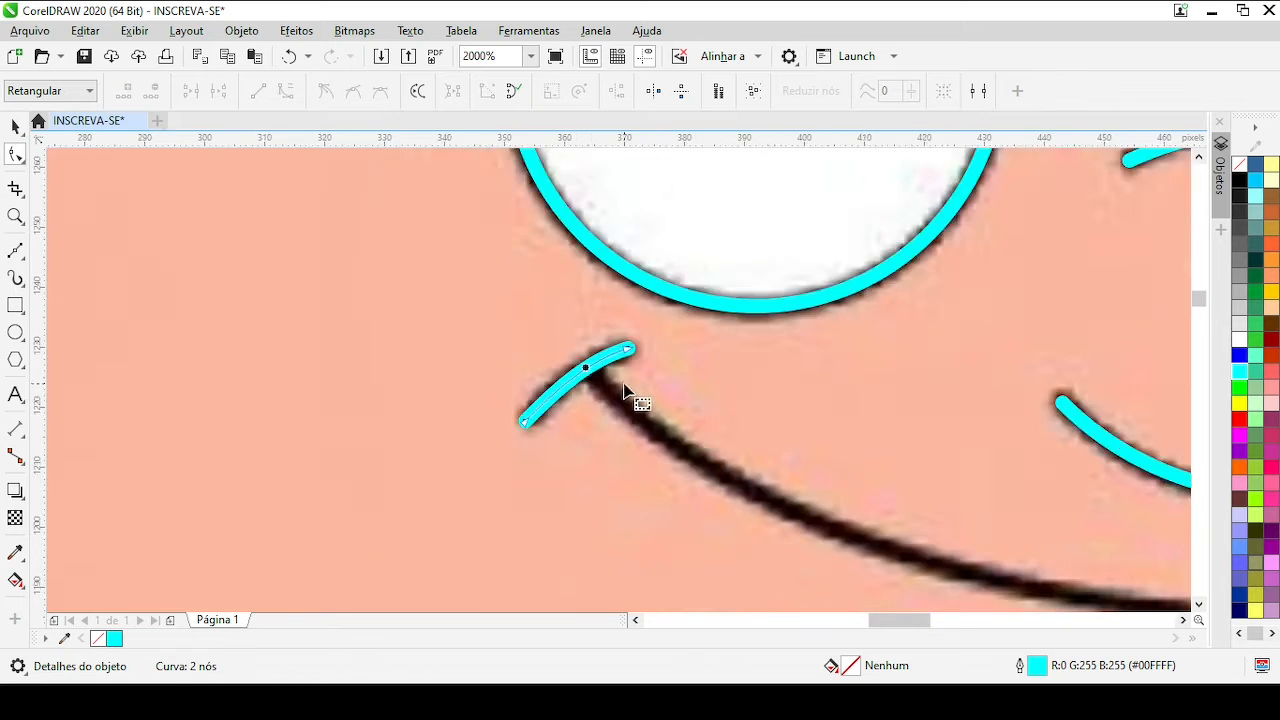
# Draw a straight line from the middle of the short corner stroke across to the opposite corner of the mouth
pyautogui.scroll(-2, 630, 395)
pyautogui.scroll(1, 805, 406)
pyautogui.scroll(1, 224, 329)
pyautogui.click(15, 251)
pyautogui.scroll(1, 651, 383)
pyautogui.scroll(-2, 877, 470)
pyautogui.scroll(2, 1048, 444)
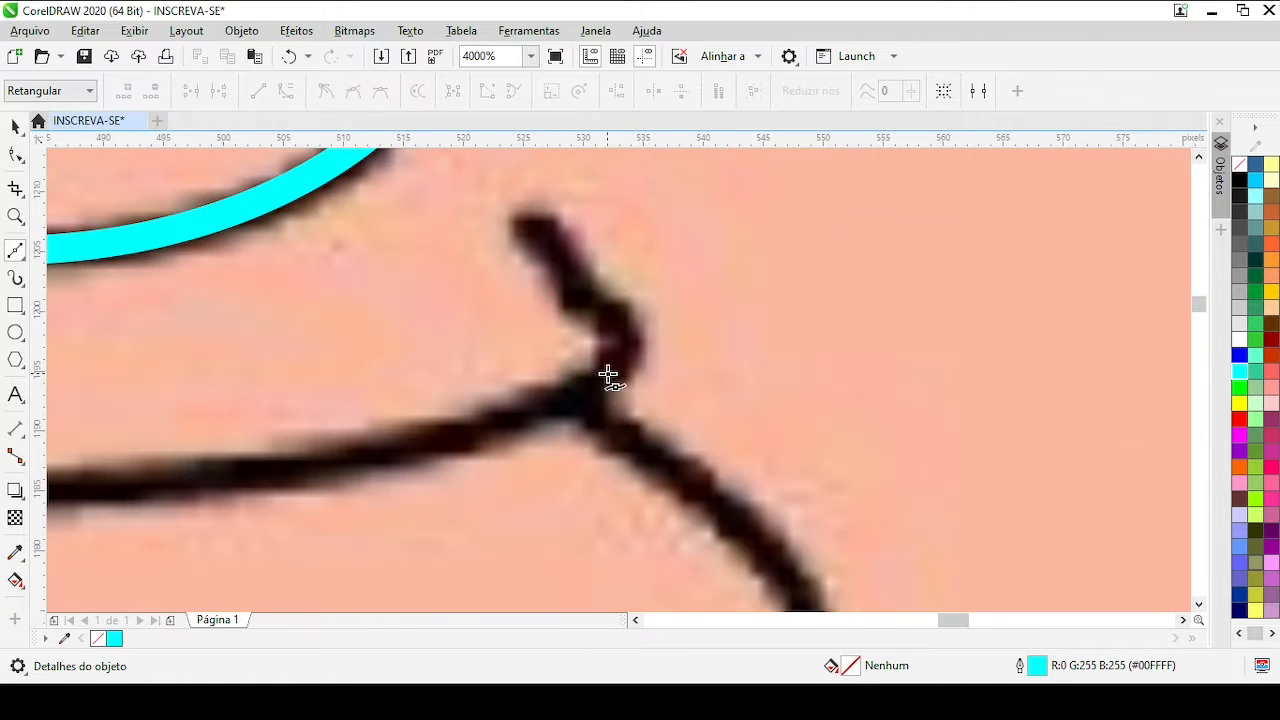
pyautogui.click(611, 374)
pyautogui.click(624, 317)
pyautogui.scroll(-1, 624, 317)
pyautogui.scroll(1, 594, 358)
pyautogui.click(578, 323)
pyautogui.hotkey('ctrl', 'z')
pyautogui.hotkey('ctrl', 'z')
# Extend the mouth line with two more nodes up to the tip of the small corner crease and convert its segments to curves
pyautogui.scroll(-2, 600, 405)
pyautogui.scroll(1, 640, 415)
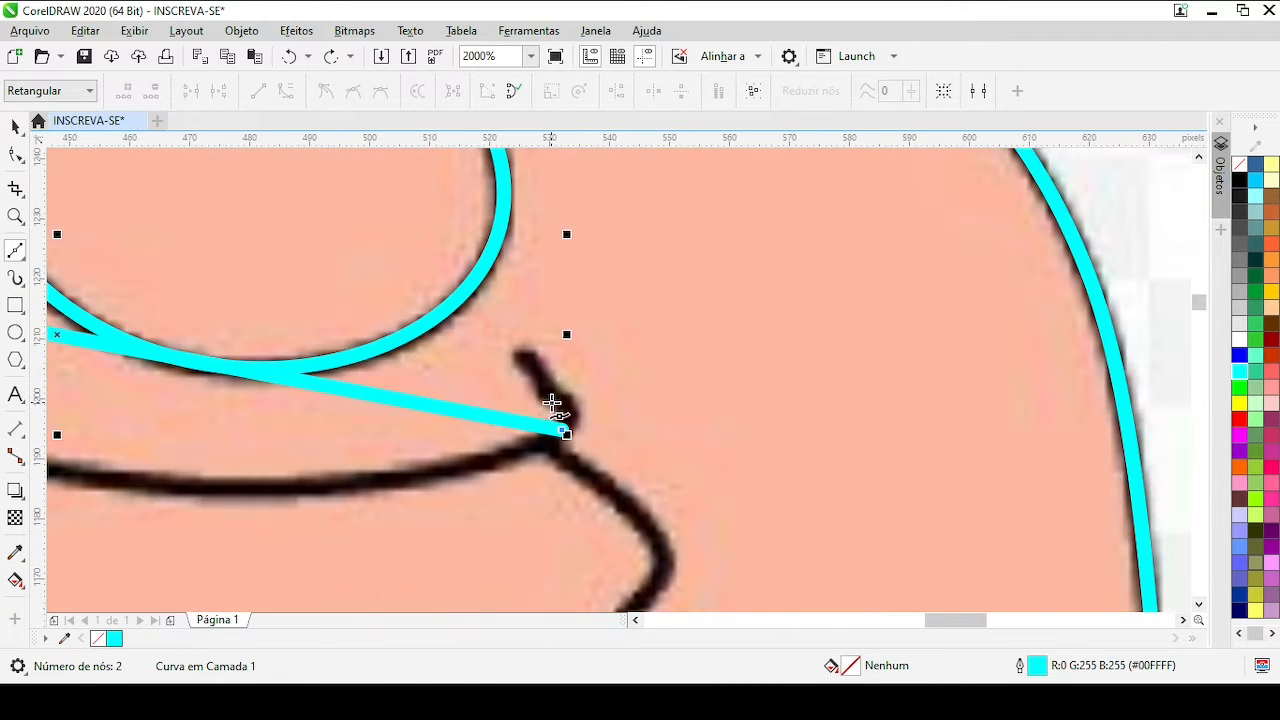
pyautogui.click(545, 396)
pyautogui.click(524, 354)
pyautogui.doubleClick(15, 155)
pyautogui.click(286, 91)
# Bend the long mouth segment downward to follow the black smile line using its end handles
pyautogui.scroll(-1, 900, 370)
pyautogui.scroll(1, 370, 362)
pyautogui.moveTo(603, 367); pyautogui.dragTo(866, 457)
pyautogui.moveTo(630, 530); pyautogui.dragTo(814, 570)
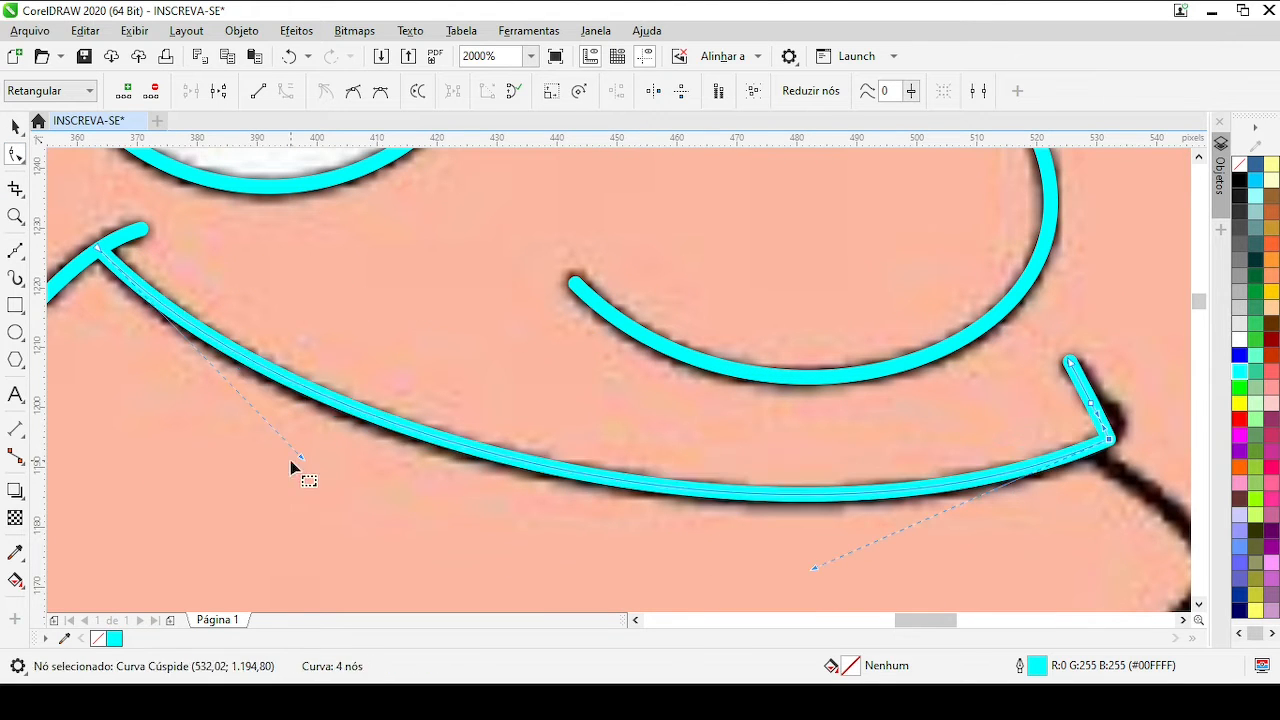
pyautogui.moveTo(302, 458); pyautogui.dragTo(295, 458)
# Bend the two short segments at the mouth corner into the rounded bump and the curved crease above it
pyautogui.scroll(1, 1115, 421)
pyautogui.moveTo(591, 386)
pyautogui.mouseDown()
pyautogui.moveTo(626, 383)
pyautogui.moveTo(622, 373)
pyautogui.mouseUp()
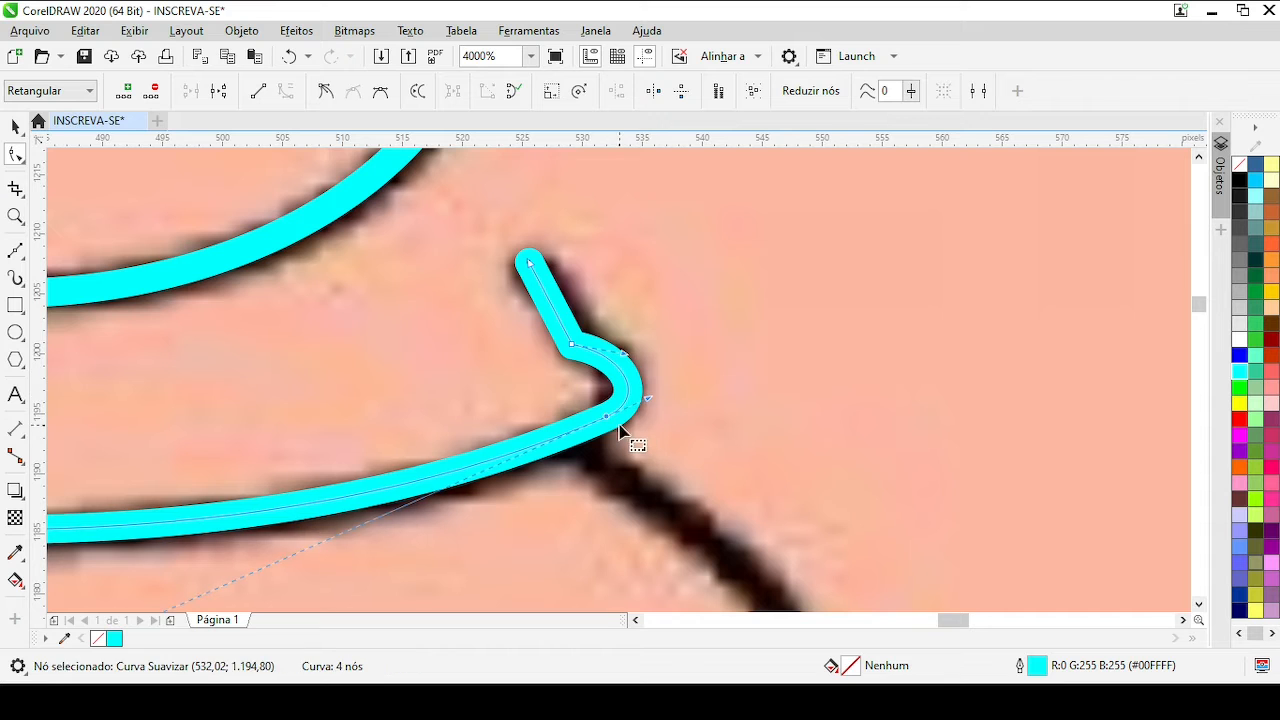
pyautogui.moveTo(550, 302); pyautogui.dragTo(561, 299)
pyautogui.scroll(-2, 618, 384)
pyautogui.scroll(2, 621, 387)
pyautogui.moveTo(596, 408); pyautogui.dragTo(587, 366)
pyautogui.scroll(-2, 648, 380)
pyautogui.hotkey('ctrl', 'z')
# Adjust the node and bump of the mouth curve at the crease corner to match the black outline
pyautogui.scroll(2, 648, 378)
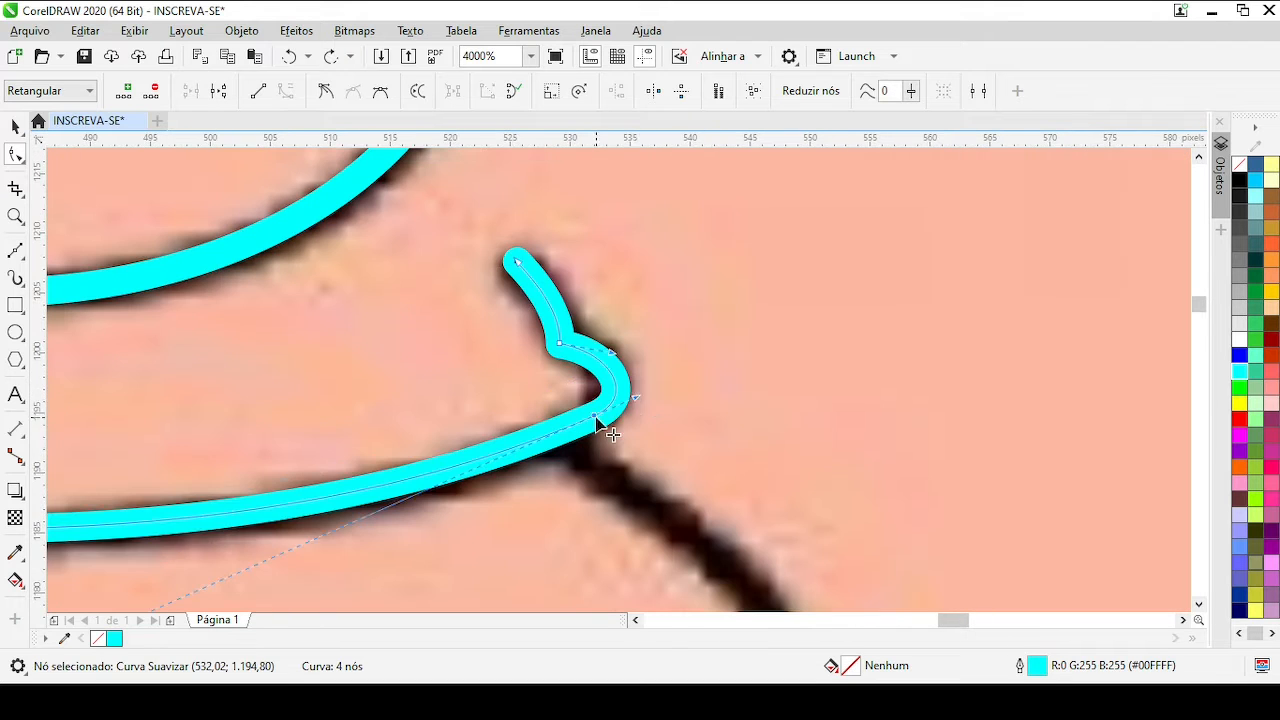
pyautogui.moveTo(597, 425)
pyautogui.mouseDown()
pyautogui.moveTo(628, 406)
pyautogui.moveTo(620, 399)
pyautogui.mouseUp()
pyautogui.scroll(-2, 626, 404)
pyautogui.scroll(2, 480, 415)
pyautogui.scroll(-2, 622, 372)
pyautogui.scroll(1, 580, 384)
# Add a smooth node midway along the smile curve and adjust the handle near the crease corner to follow the outline
pyautogui.doubleClick(501, 327)
pyautogui.scroll(1, 501, 327)
pyautogui.scroll(-1, 620, 399)
pyautogui.scroll(1, 826, 396)
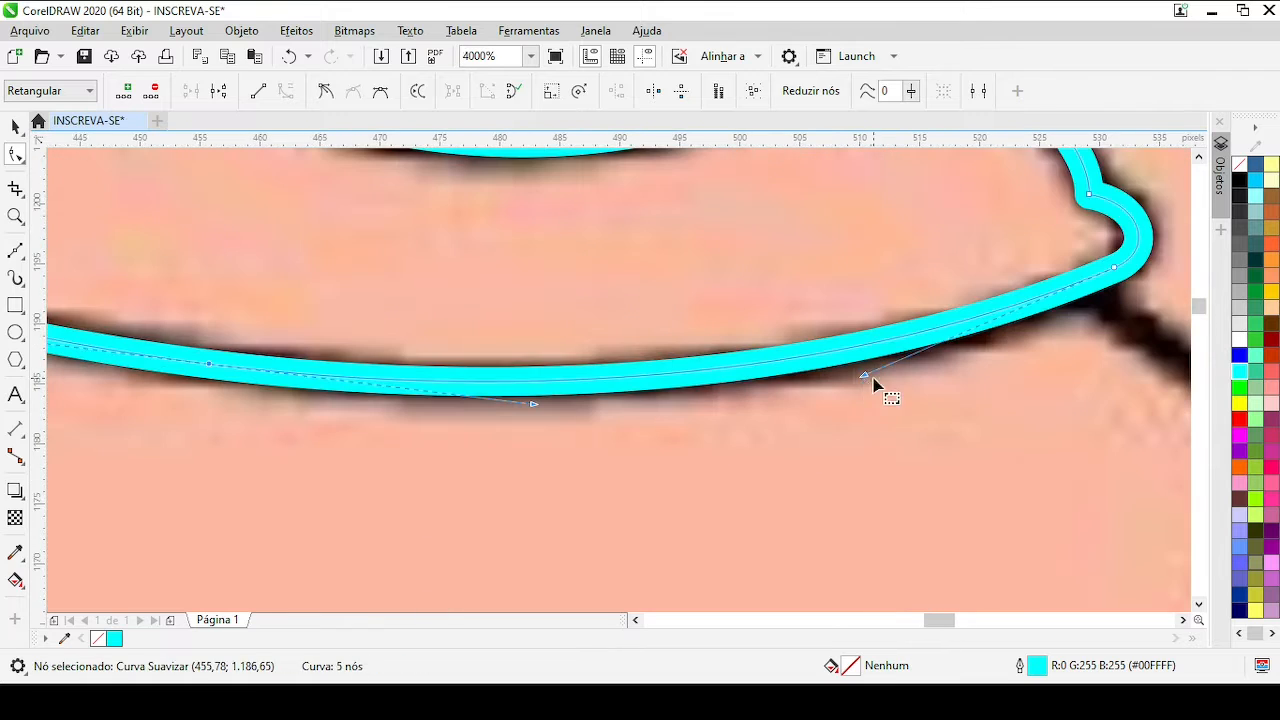
pyautogui.moveTo(871, 377); pyautogui.dragTo(878, 379)
pyautogui.scroll(-3, 878, 379)
pyautogui.scroll(2, 714, 336)
pyautogui.scroll(1, 550, 498)
# Fine-tune the cusp node and curvature of the small crease above the mouth corner
pyautogui.scroll(1, 641, 417)
pyautogui.moveTo(626, 374)
pyautogui.mouseDown()
pyautogui.moveTo(638, 372)
pyautogui.moveTo(626, 371)
pyautogui.mouseUp()
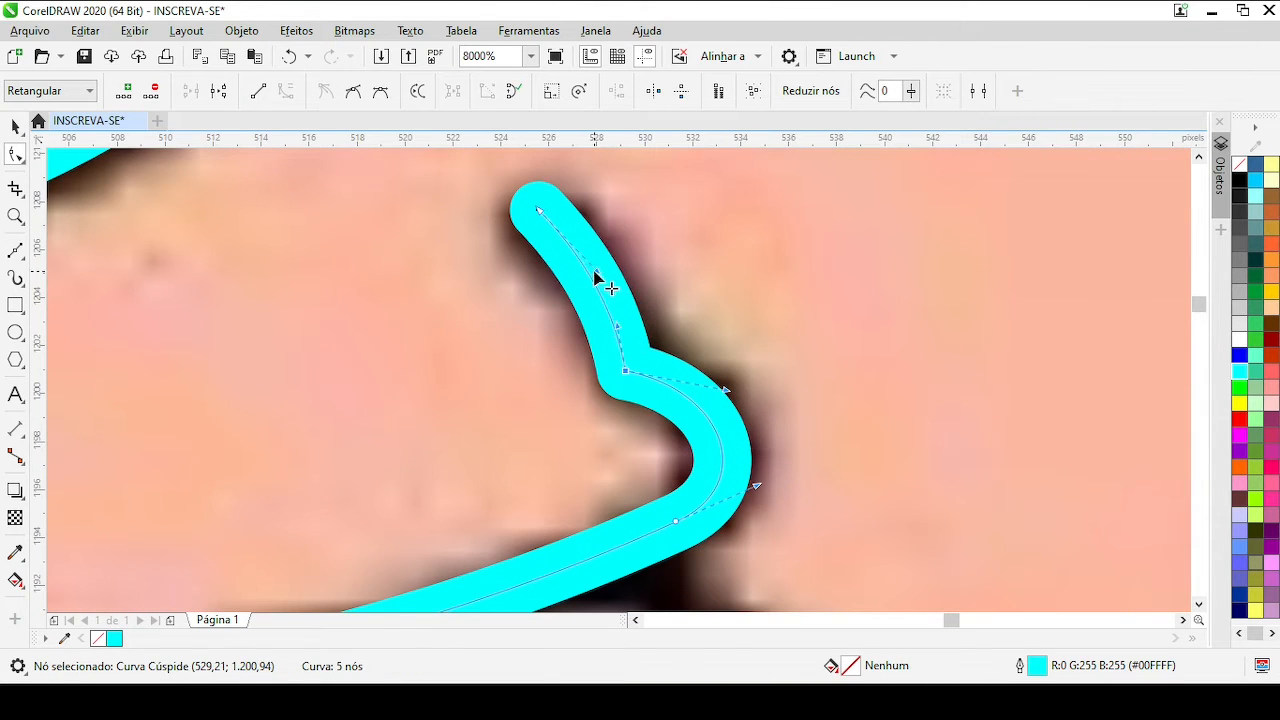
pyautogui.moveTo(602, 283); pyautogui.dragTo(588, 288)
pyautogui.scroll(-1, 612, 246)
pyautogui.scroll(-1, 620, 384)
pyautogui.scroll(1, 622, 494)
# Draw a multi-node line from the mouth corner down around the two chin lobes to their open end and convert it to curves
pyautogui.press('F5')
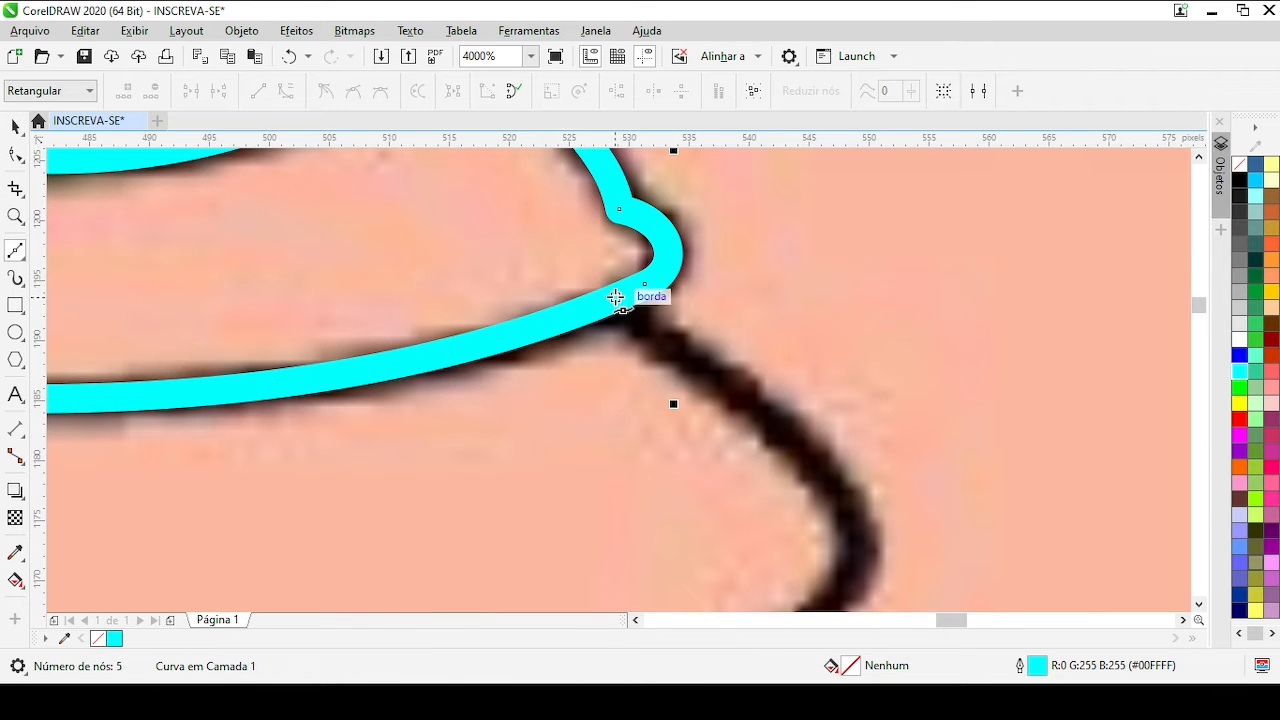
pyautogui.click(615, 297)
pyautogui.scroll(-2, 604, 326)
pyautogui.scroll(1, 641, 430)
pyautogui.click(646, 326)
pyautogui.click(637, 371)
pyautogui.scroll(-1, 634, 360)
pyautogui.scroll(1, 572, 540)
pyautogui.click(580, 412)
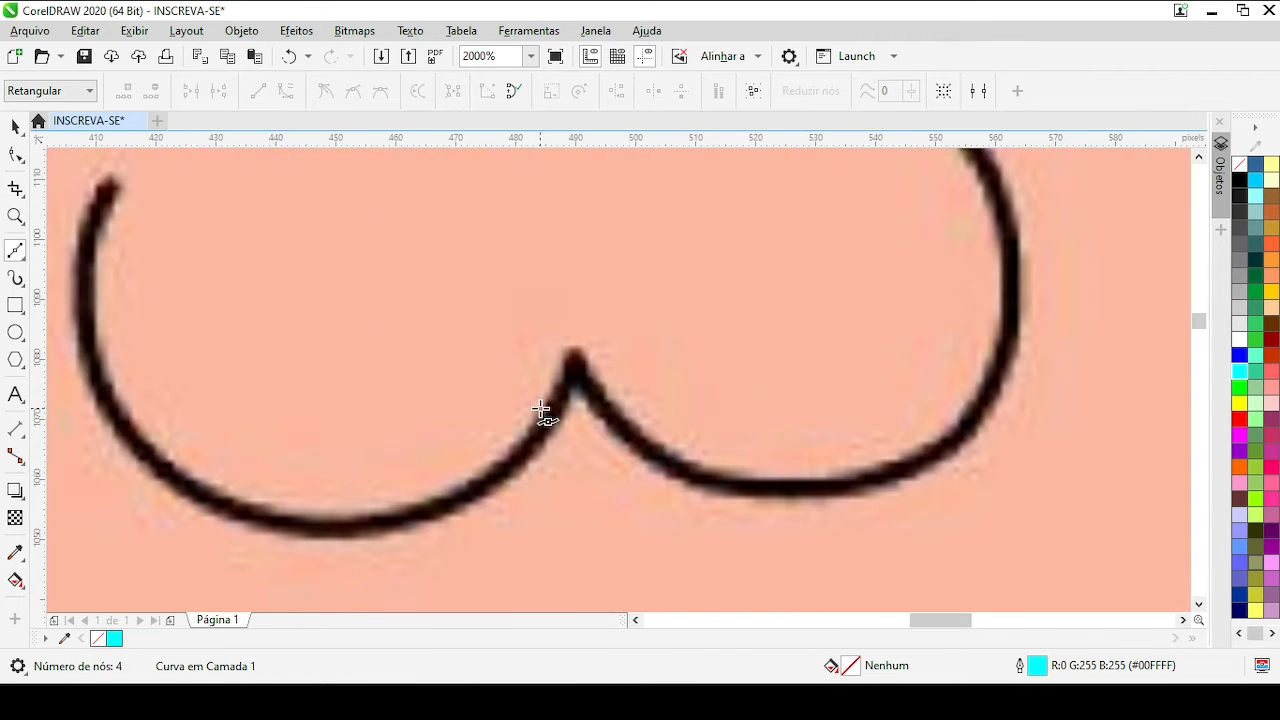
pyautogui.click(286, 91)
# Curve the line below the mouth corner around the small bump and smooth its lower node to follow the black outline
pyautogui.scroll(-1, 650, 156)
pyautogui.scroll(1, 700, 296)
pyautogui.scroll(-1, 651, 306)
pyautogui.scroll(1, 643, 290)
pyautogui.moveTo(603, 430); pyautogui.dragTo(606, 429)
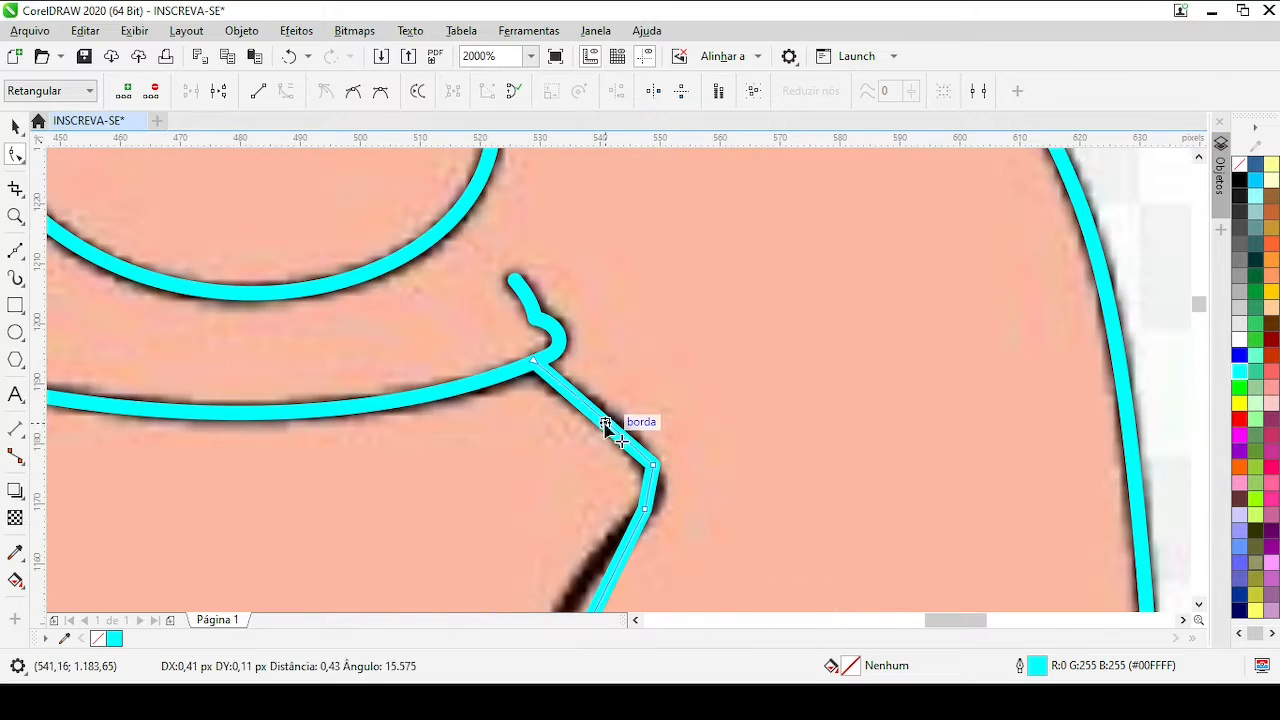
pyautogui.scroll(1, 606, 429)
pyautogui.moveTo(620, 383); pyautogui.dragTo(623, 385)
pyautogui.scroll(-1, 677, 411)
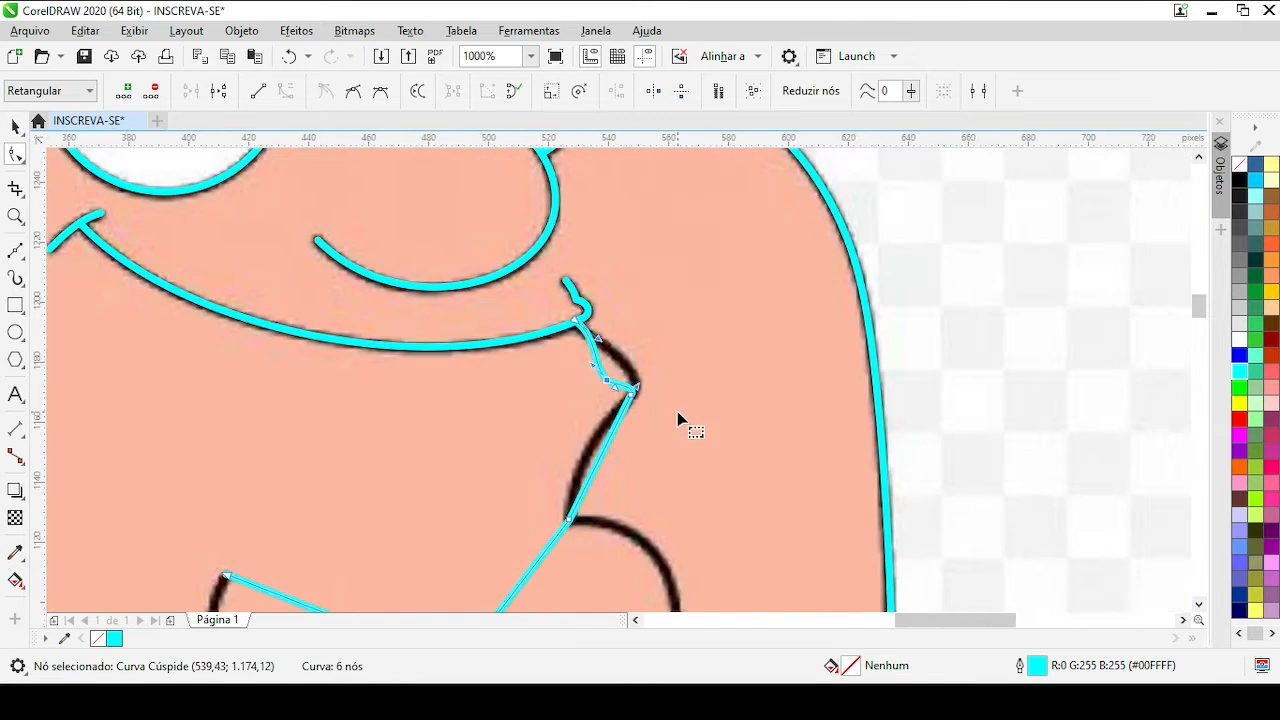
pyautogui.scroll(1, 575, 306)
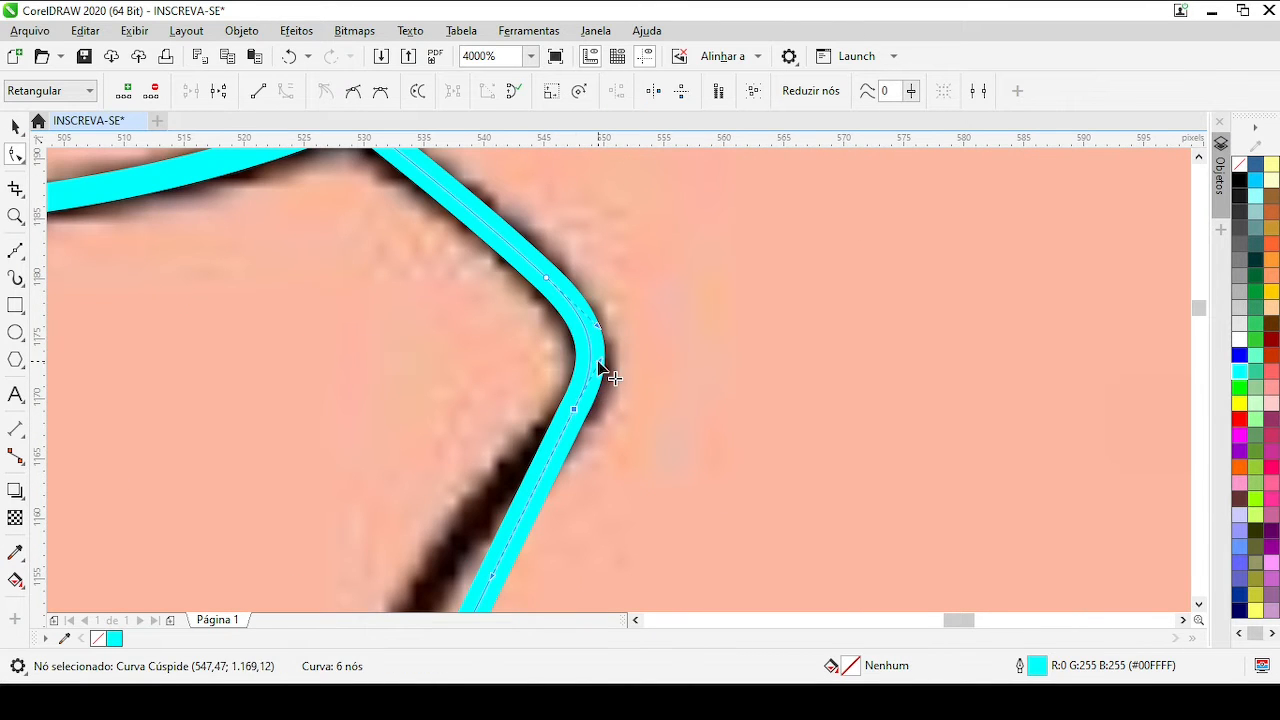
pyautogui.scroll(-1, 598, 368)
pyautogui.moveTo(583, 428); pyautogui.dragTo(576, 438)
pyautogui.scroll(1, 600, 396)
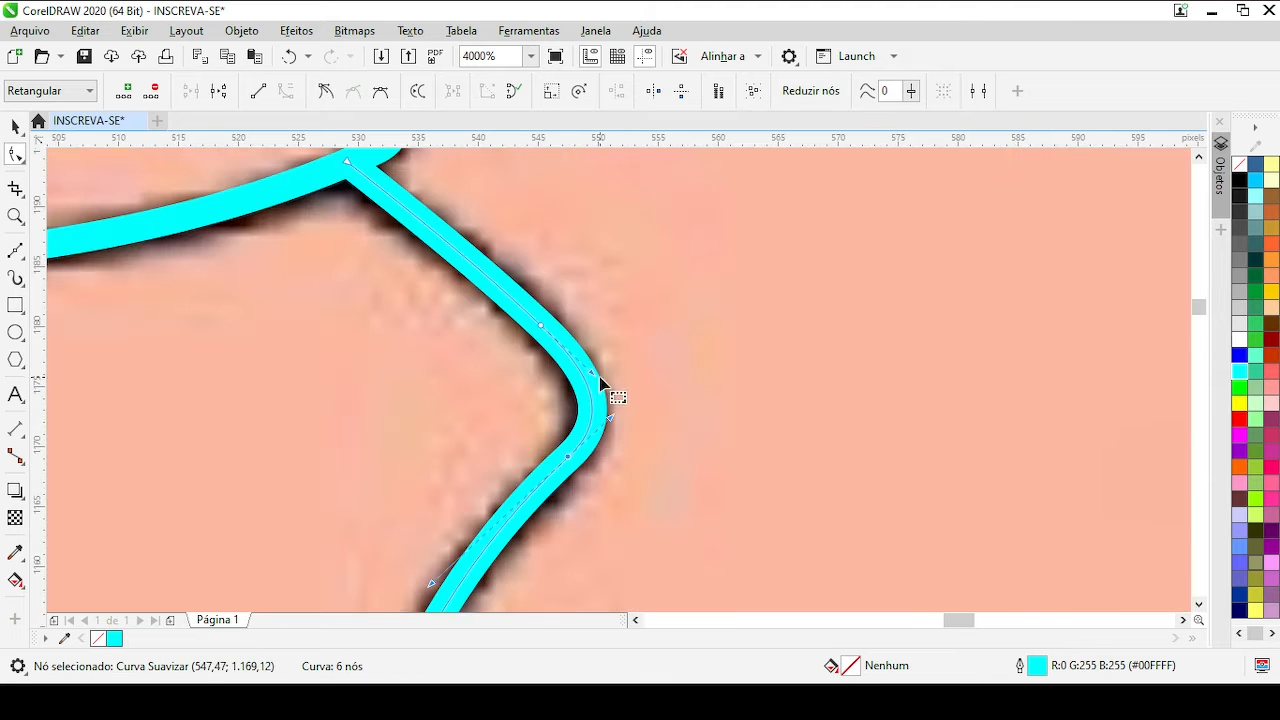
# Curve the line around the right chin lobe and adjust its handles to match the black outline
pyautogui.scroll(-2, 614, 434)
pyautogui.scroll(1, 623, 323)
pyautogui.scroll(-1, 545, 422)
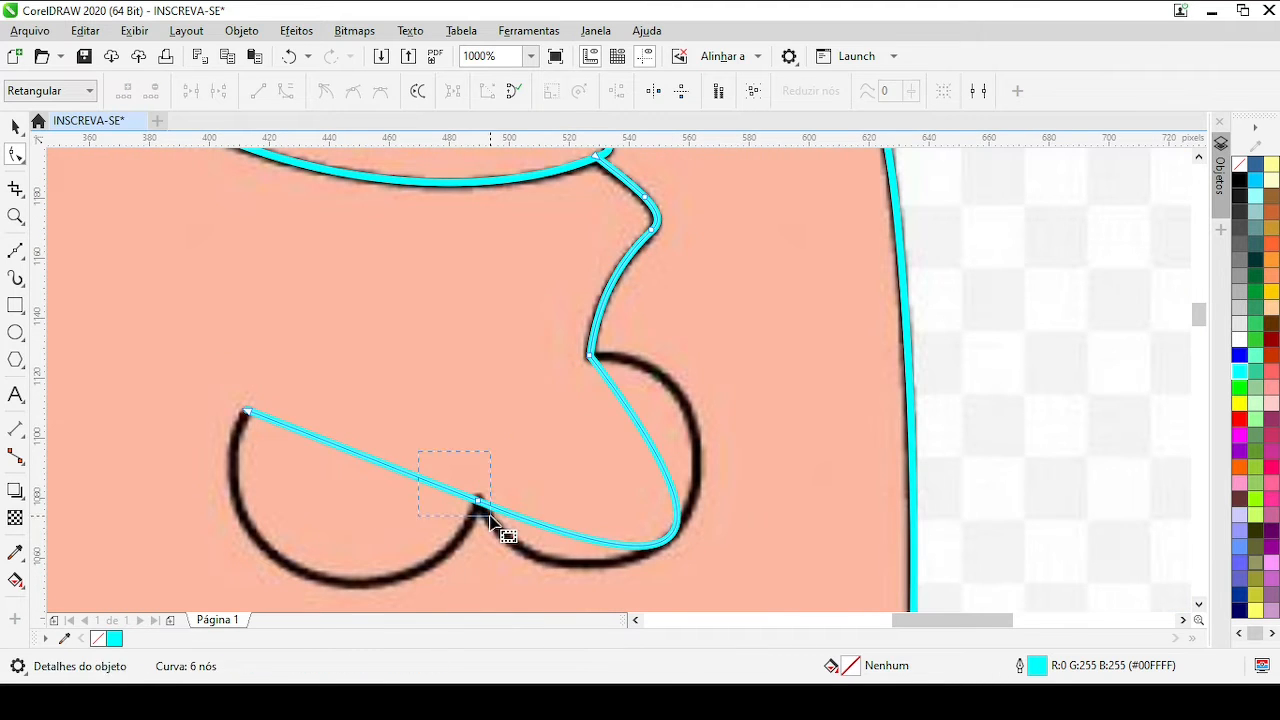
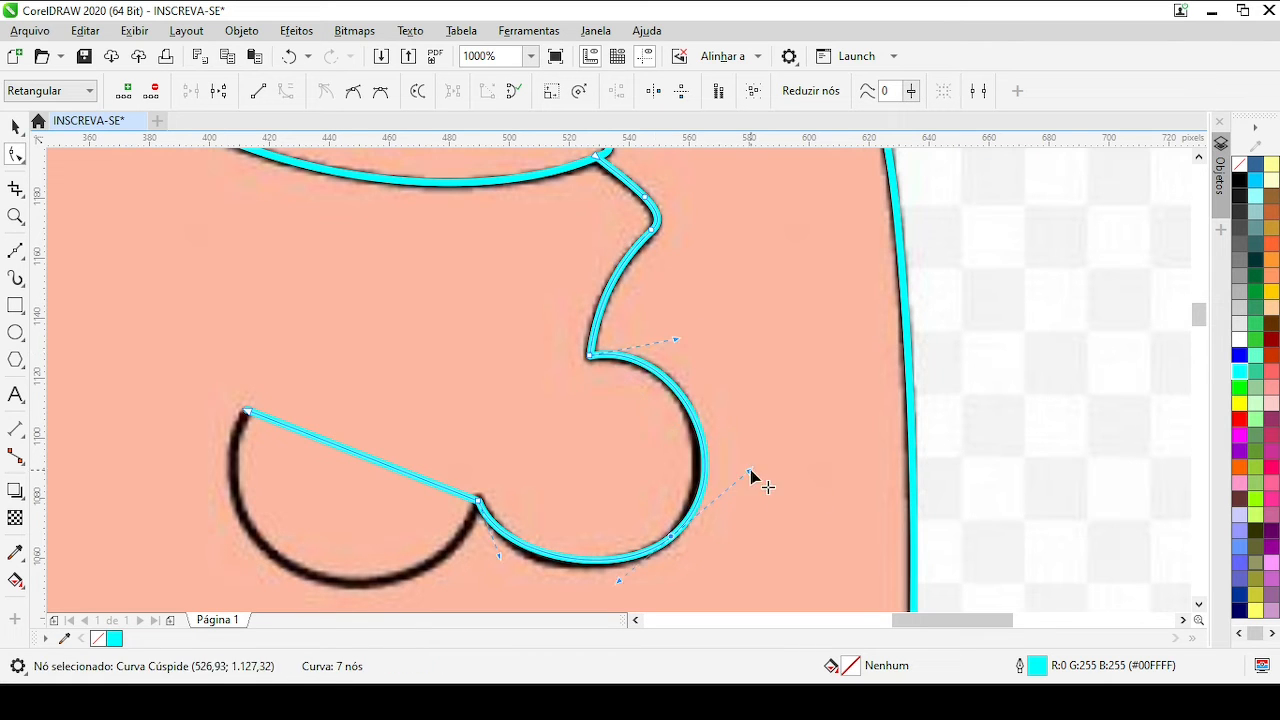
pyautogui.moveTo(668, 535); pyautogui.dragTo(669, 533)
# Refine the right chin lobe with a smooth node on its outer side and adjusted handles along its upper arc
pyautogui.scroll(2, 700, 328)
pyautogui.moveTo(612, 375); pyautogui.dragTo(707, 411)
pyautogui.scroll(-2, 661, 382)
pyautogui.scroll(2, 657, 529)
pyautogui.scroll(-1, 707, 411)
pyautogui.scroll(1, 635, 272)
pyautogui.scroll(-1, 460, 200)
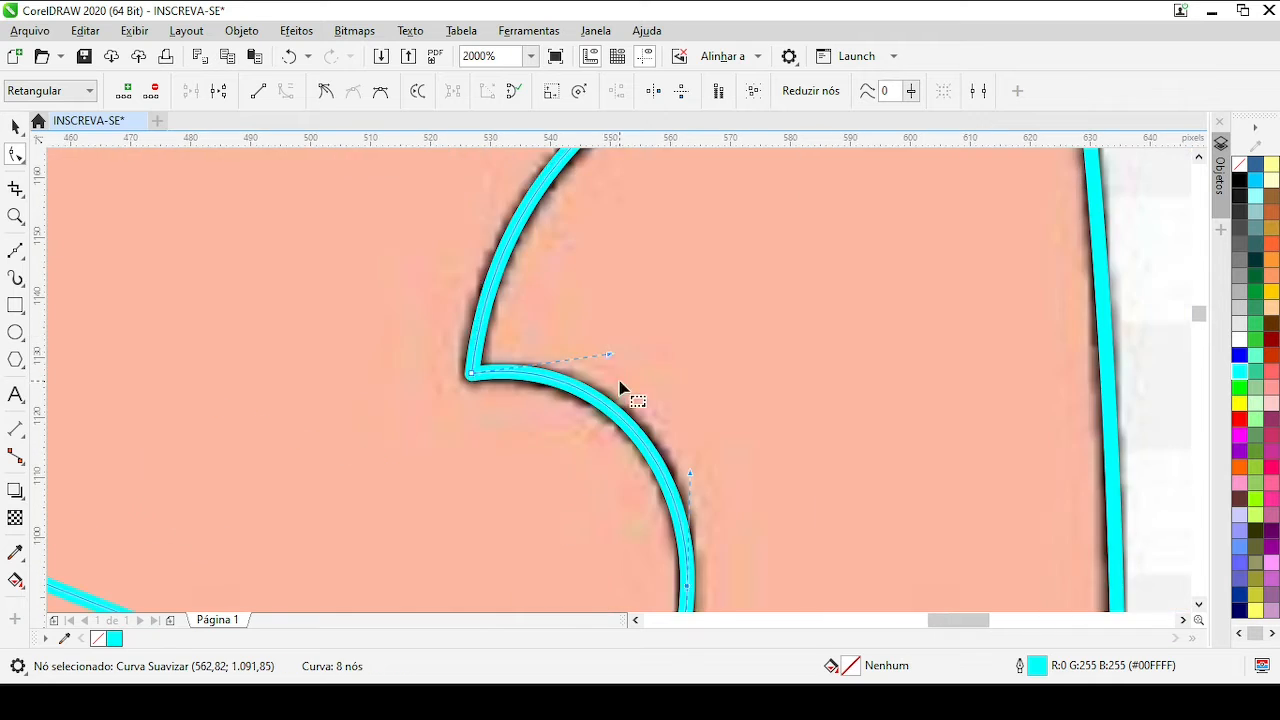
pyautogui.scroll(-2, 623, 385)
pyautogui.scroll(2, 552, 480)
pyautogui.moveTo(620, 382); pyautogui.dragTo(600, 361)
pyautogui.scroll(-1, 621, 384)
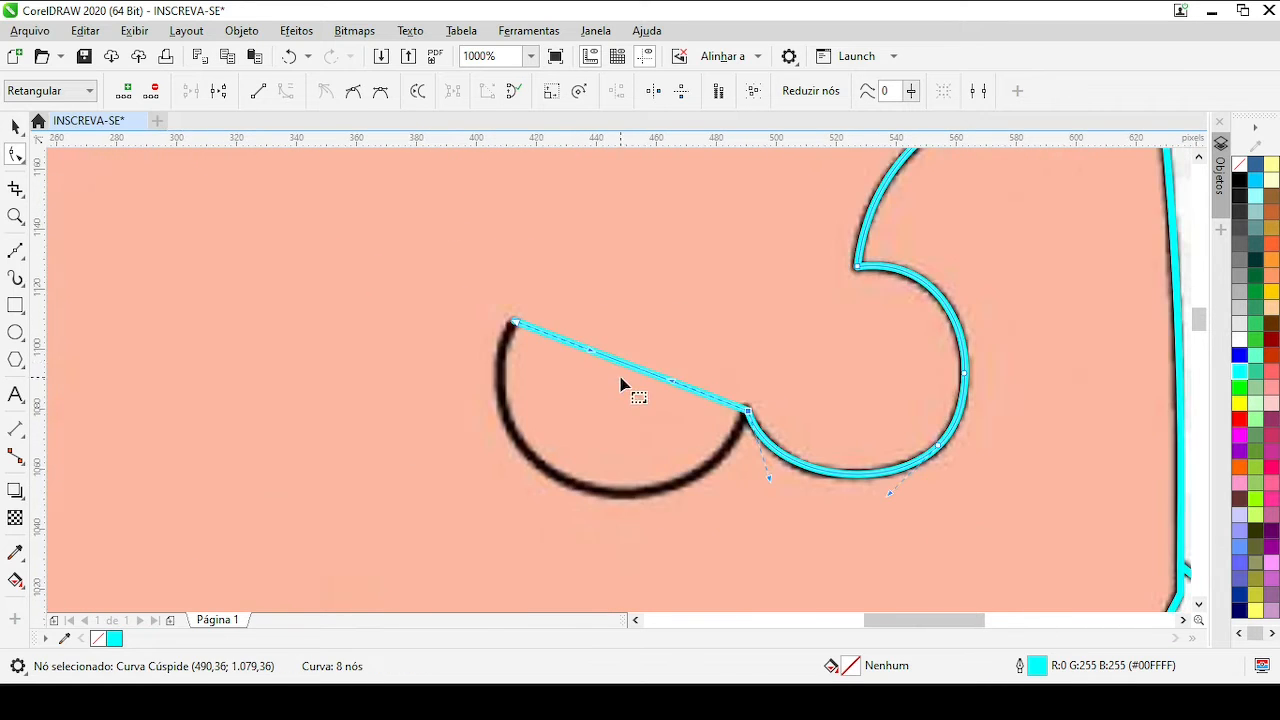
# Bend the last straight segment around the left chin lobe and add a node on its lower edge
pyautogui.moveTo(455, 451); pyautogui.dragTo(453, 452)
pyautogui.scroll(-1, 453, 452)
pyautogui.scroll(1, 489, 590)
pyautogui.moveTo(575, 401); pyautogui.dragTo(658, 438)
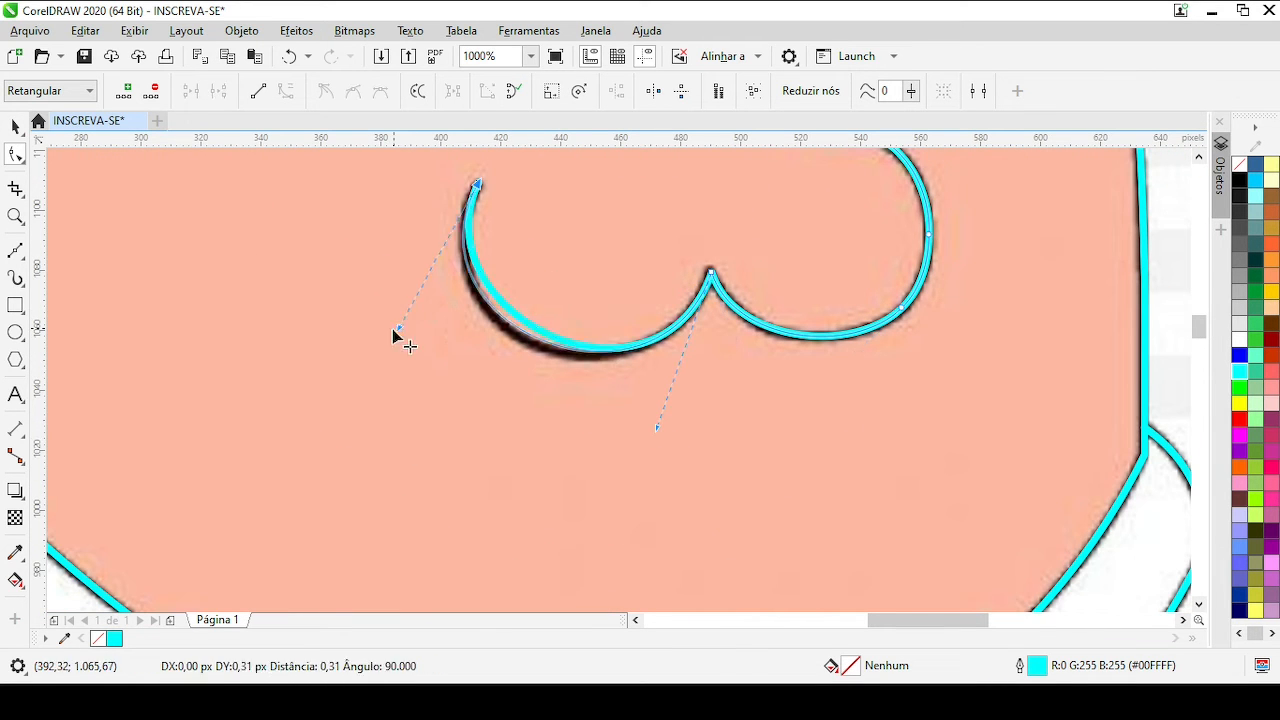
pyautogui.moveTo(393, 330); pyautogui.dragTo(396, 333)
pyautogui.scroll(1, 522, 378)
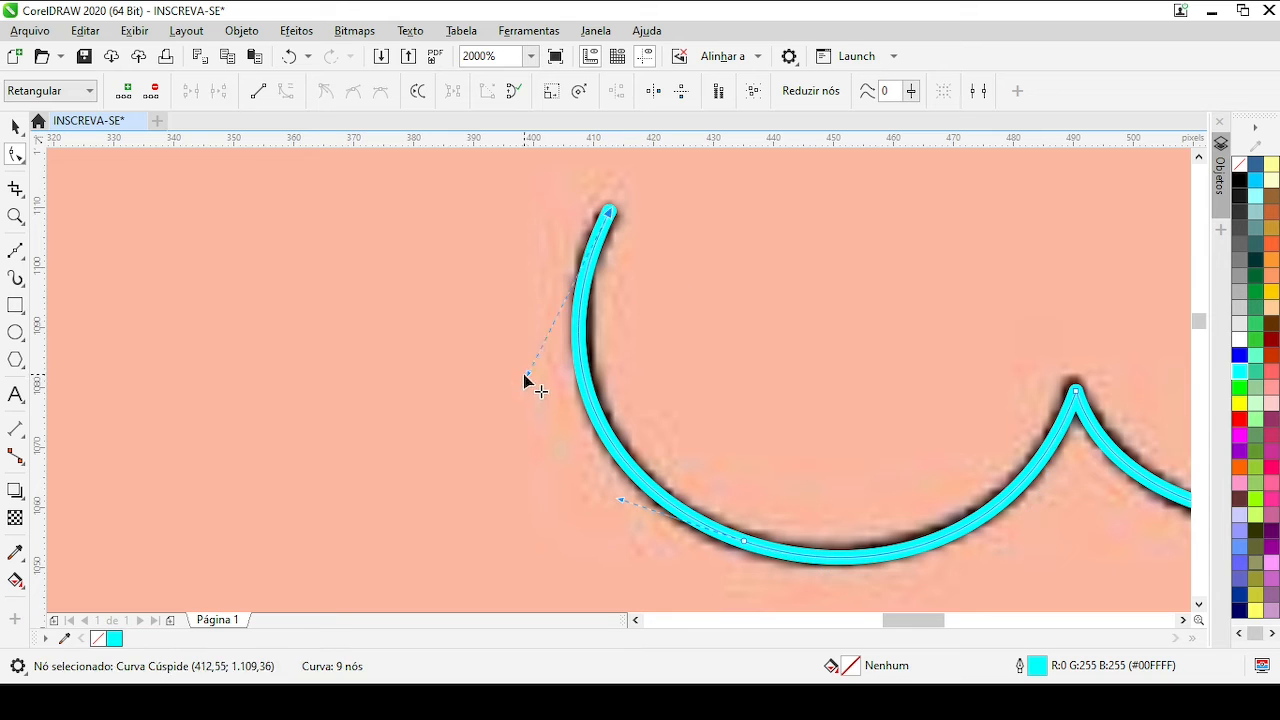
# Fine-tune the left chin lobe's handles and the cusp node between the two lobes to match the outline
pyautogui.moveTo(525, 375); pyautogui.dragTo(533, 381)
pyautogui.scroll(1, 903, 458)
pyautogui.scroll(-1, 623, 391)
pyautogui.scroll(2, 791, 308)
pyautogui.moveTo(615, 414); pyautogui.dragTo(621, 408)
pyautogui.scroll(-2, 627, 412)
pyautogui.scroll(-1, 527, 503)
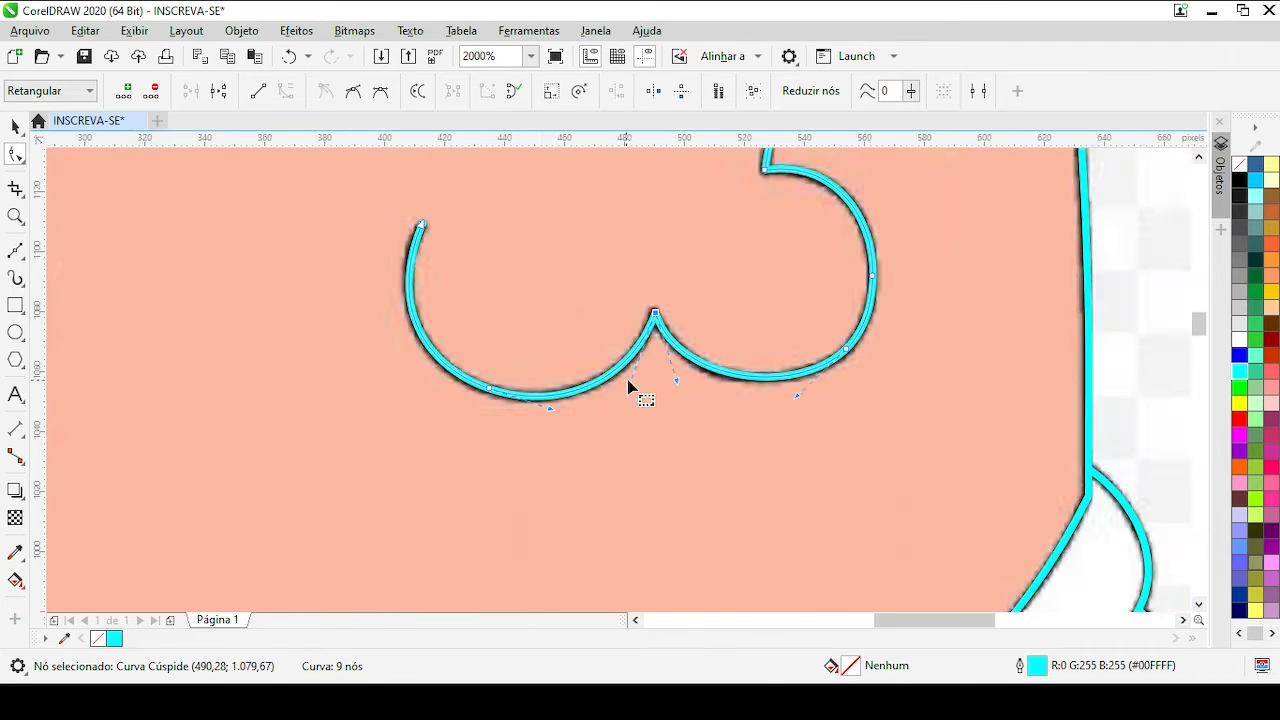
# Select all the traced curves, duplicate them and place one copy 800 px to each side of the reference image
pyautogui.scroll(-2, 602, 385)
pyautogui.scroll(3, 535, 217)
pyautogui.click(11, 334)
pyautogui.scroll(-2, 634, 411)
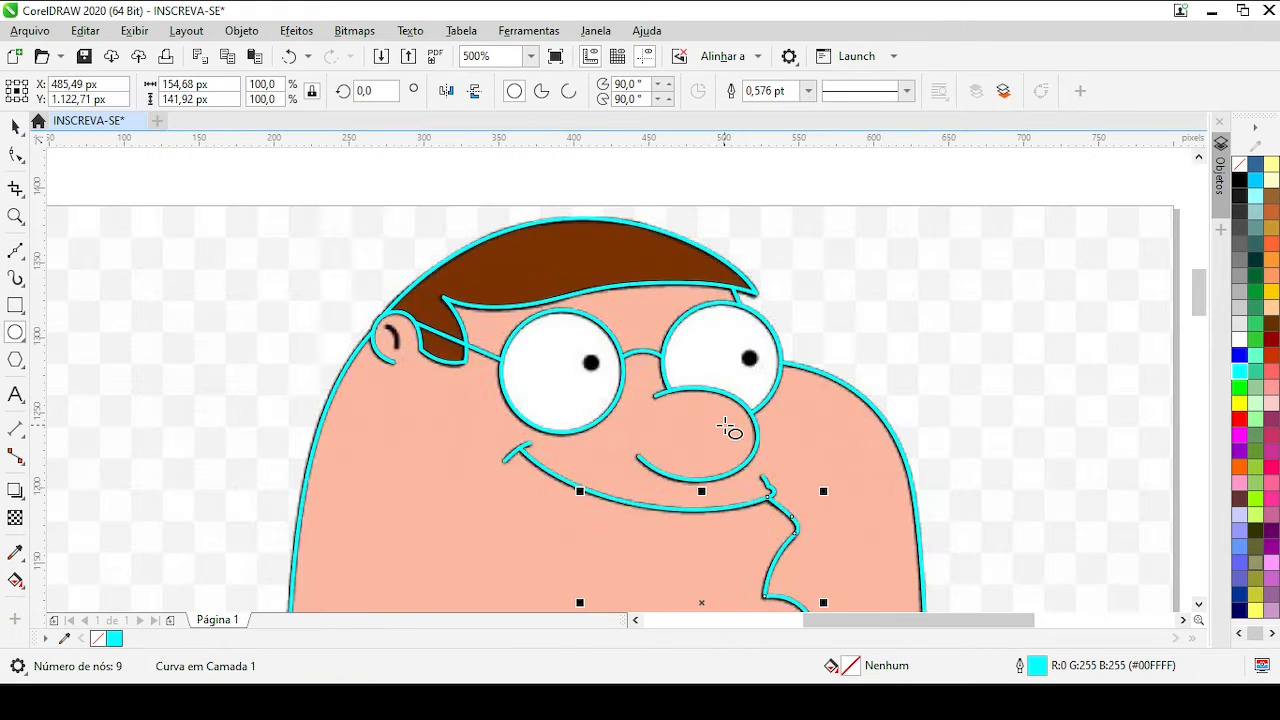
pyautogui.scroll(-3, 729, 429)
pyautogui.click(14, 126)
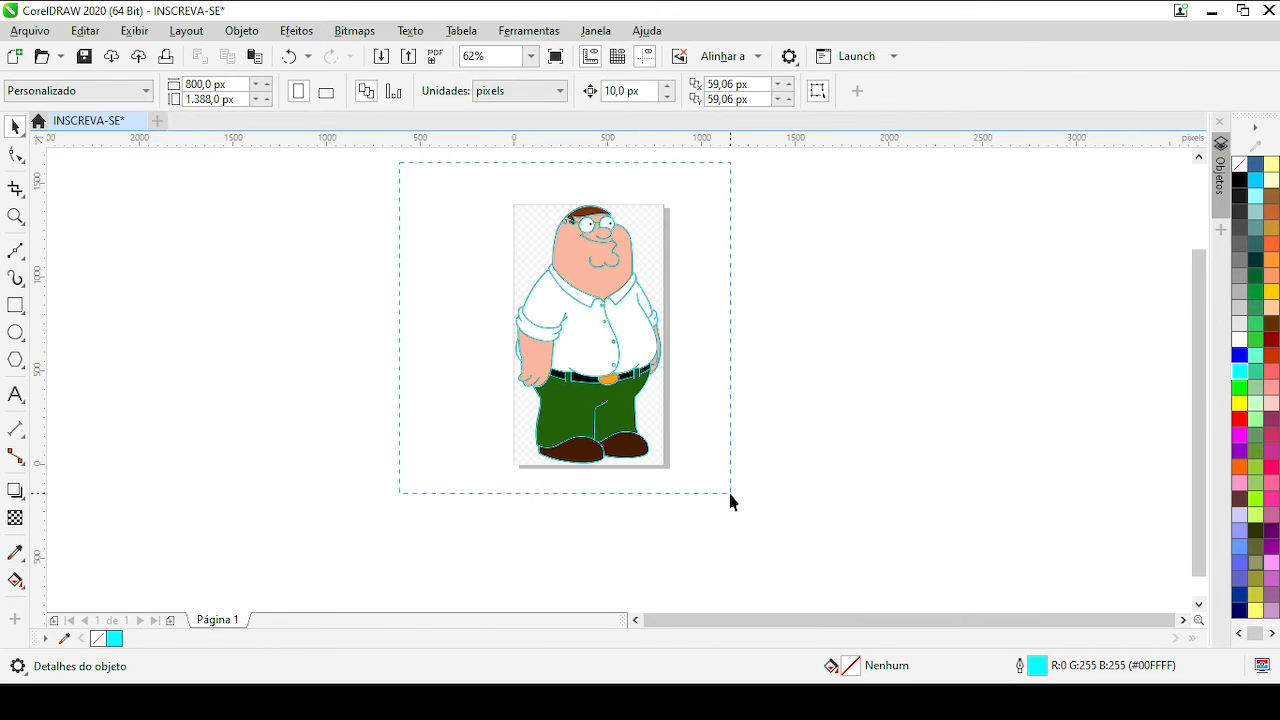
pyautogui.moveTo(458, 172); pyautogui.dragTo(784, 475)
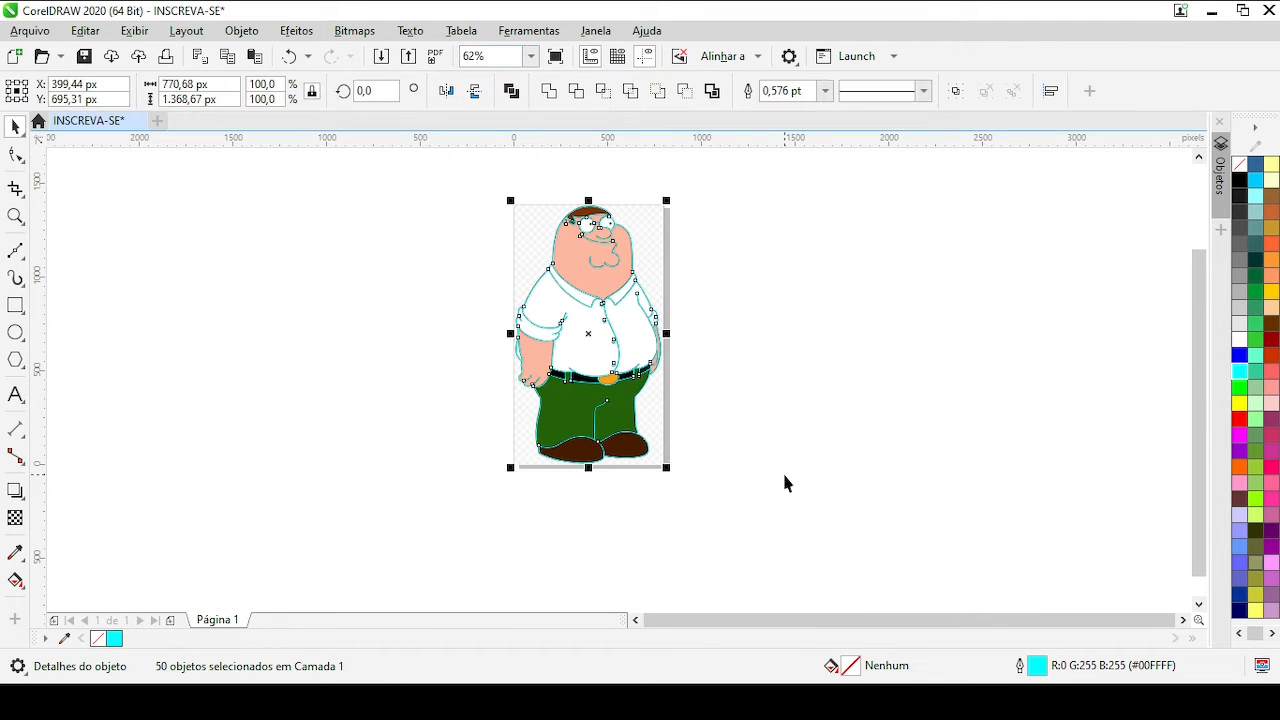
pyautogui.press('Right')
pyautogui.press('KP_Add')
pyautogui.press('Left')
pyautogui.press('Left')
pyautogui.scroll(1, 700, 257)
# Give the copy to the right of the reference image a black outline and weld it into one filled shape
pyautogui.rightClick(1240, 181)
pyautogui.scroll(2, 682, 485)
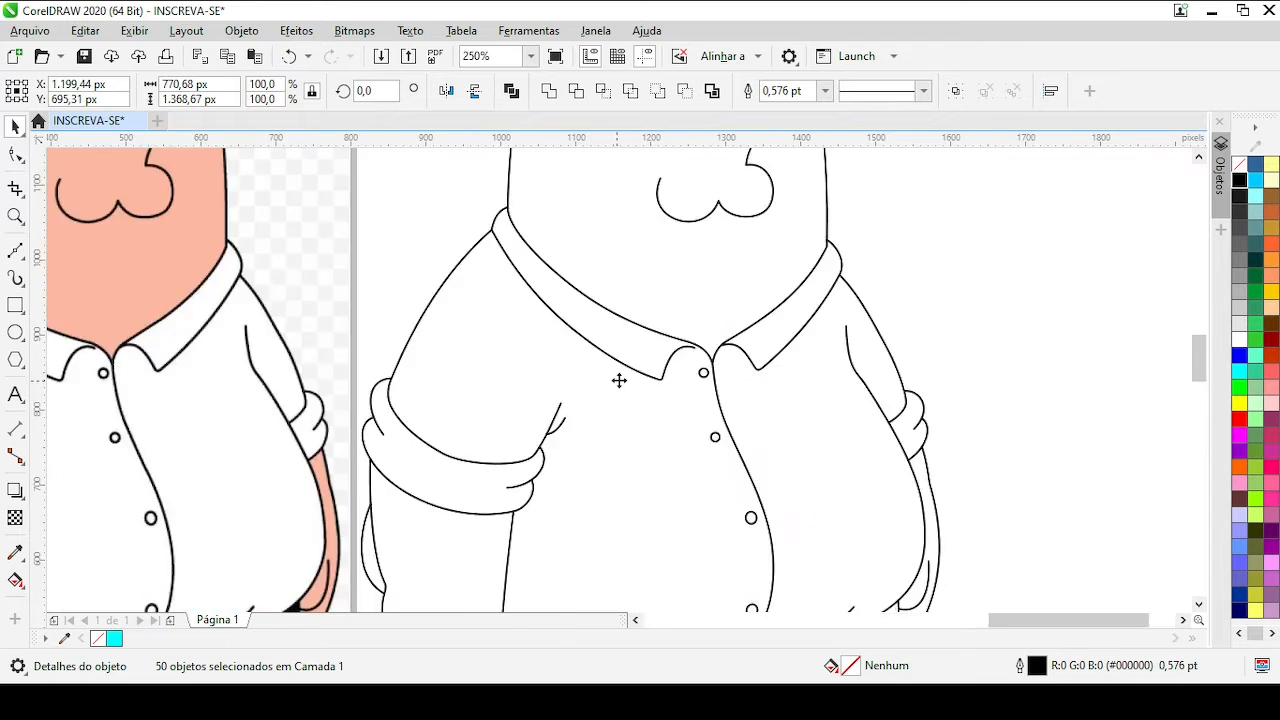
pyautogui.scroll(-2, 621, 385)
pyautogui.click(548, 91)
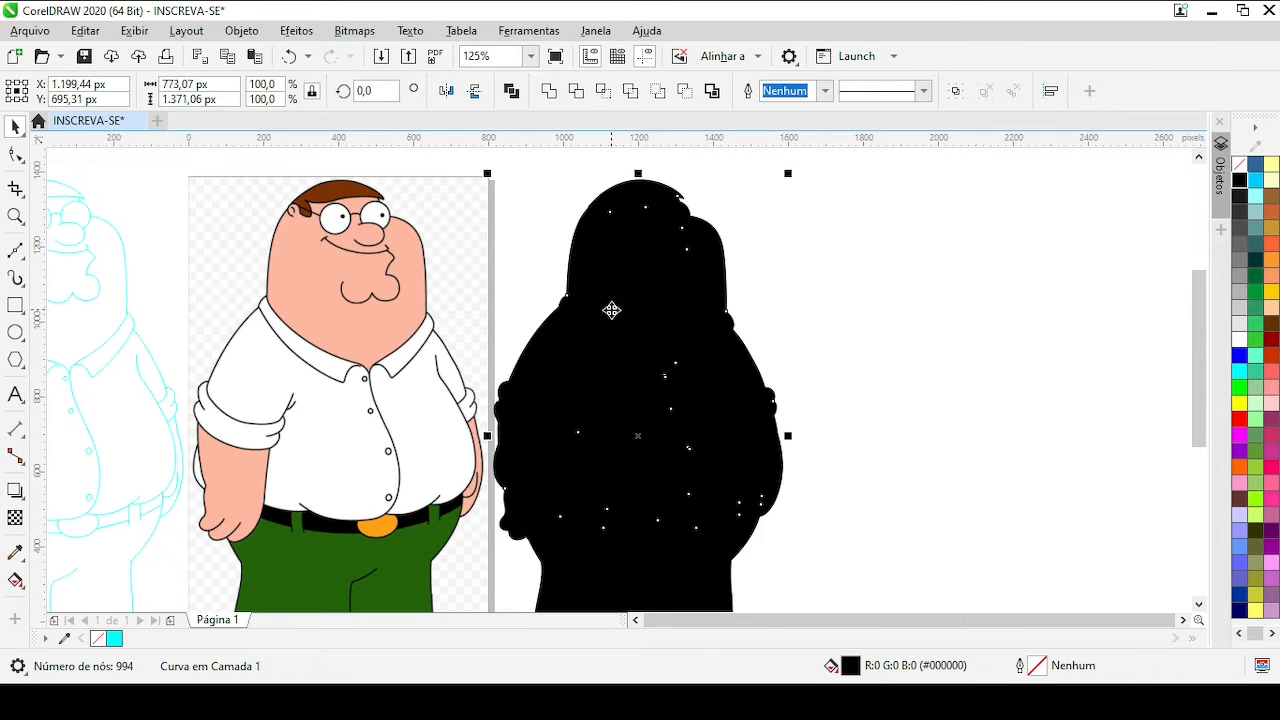
# Separate the welded shape into its pieces and move the outer black silhouette 800 px to the right
pyautogui.scroll(2, 617, 312)
pyautogui.scroll(-1, 619, 380)
pyautogui.scroll(-2, 619, 380)
pyautogui.press('Right')
# Fill the head piece with the skin color sampled from the reference image and move it 800 px right onto the silhouette
pyautogui.click(15, 552)
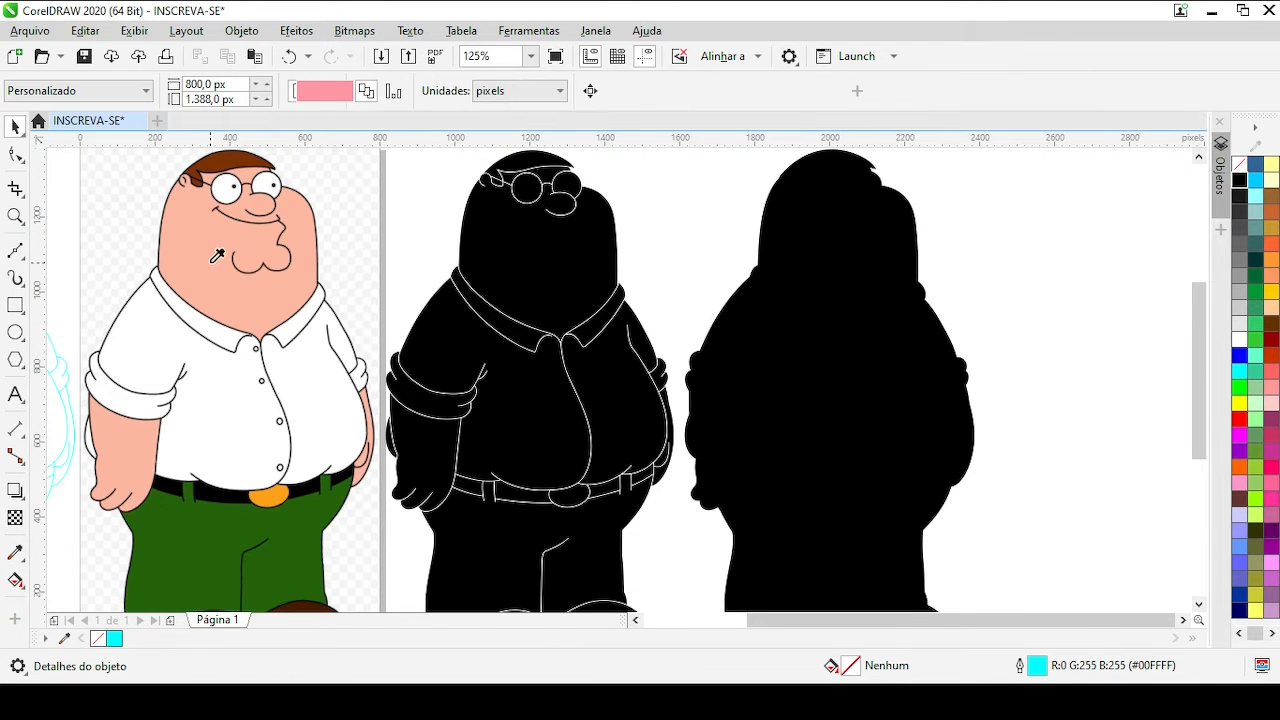
pyautogui.click(214, 259)
pyautogui.click(508, 262)
pyautogui.click(15, 127)
pyautogui.click(516, 271)
pyautogui.press('Right')
pyautogui.scroll(1, 641, 229)
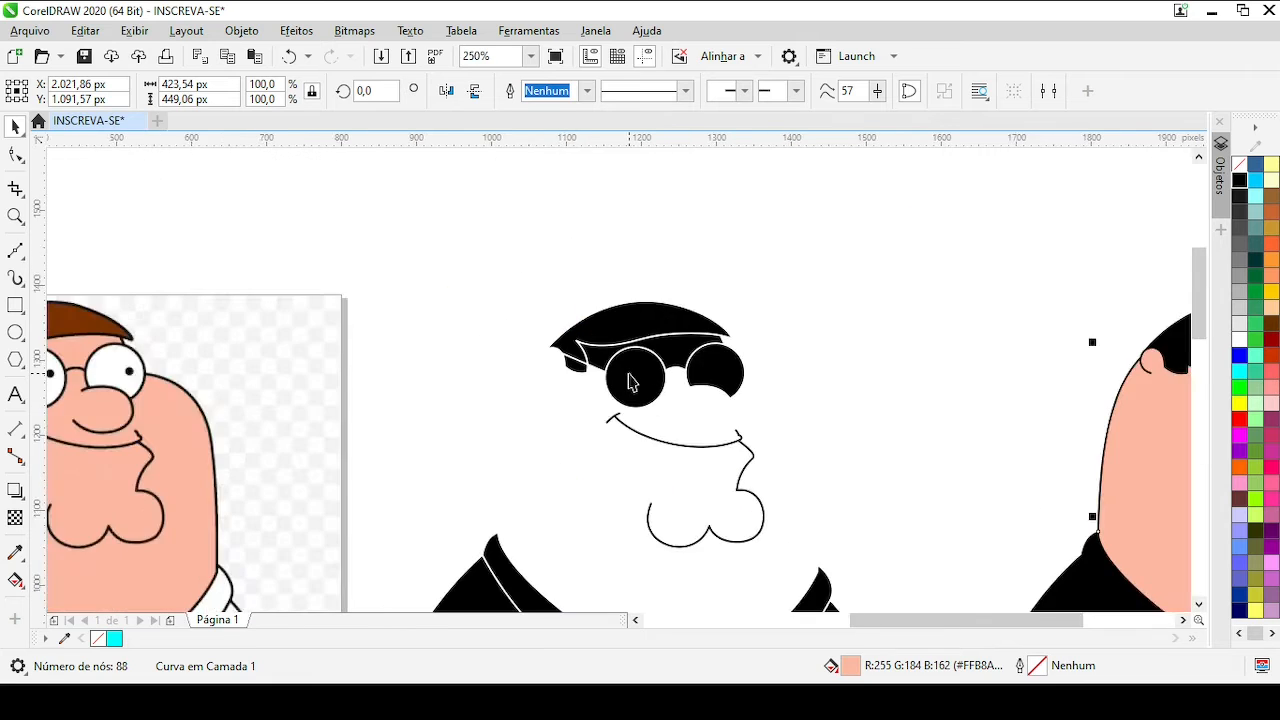
# Fill the forehead piece with the skin color, add that color to the document palette and move the piece onto the silhouette
pyautogui.click(665, 390)
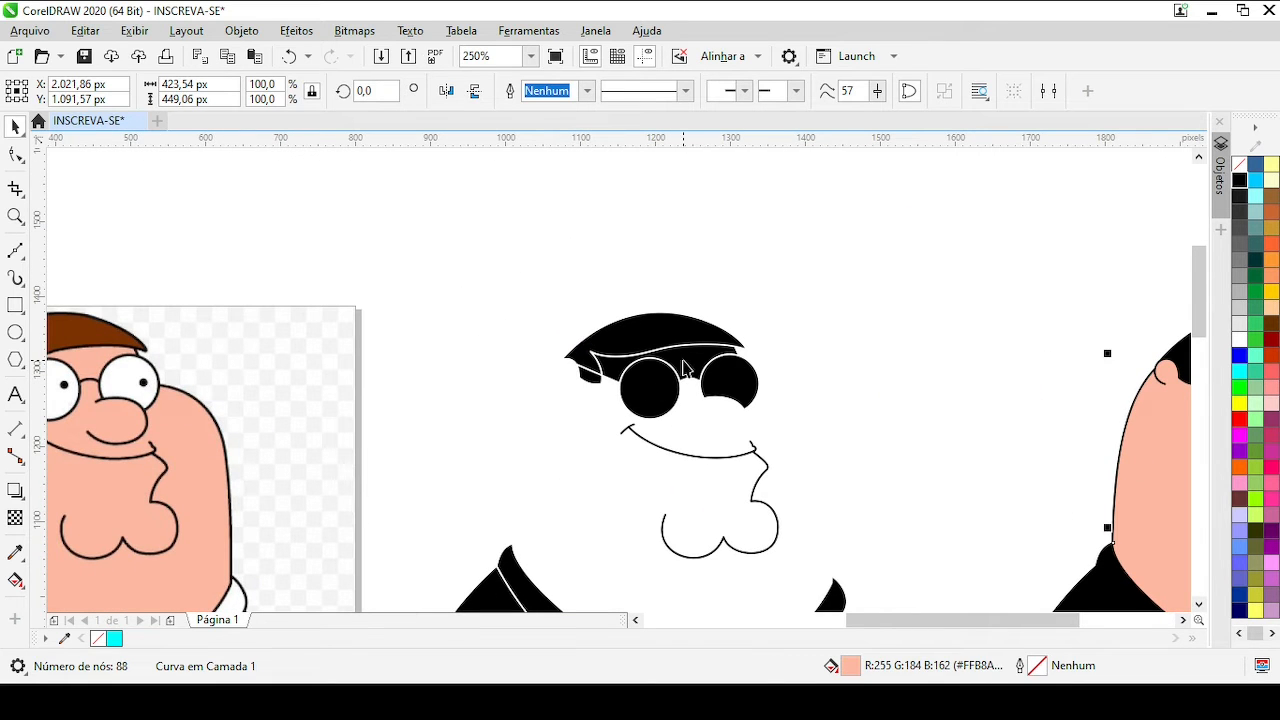
pyautogui.press('i')
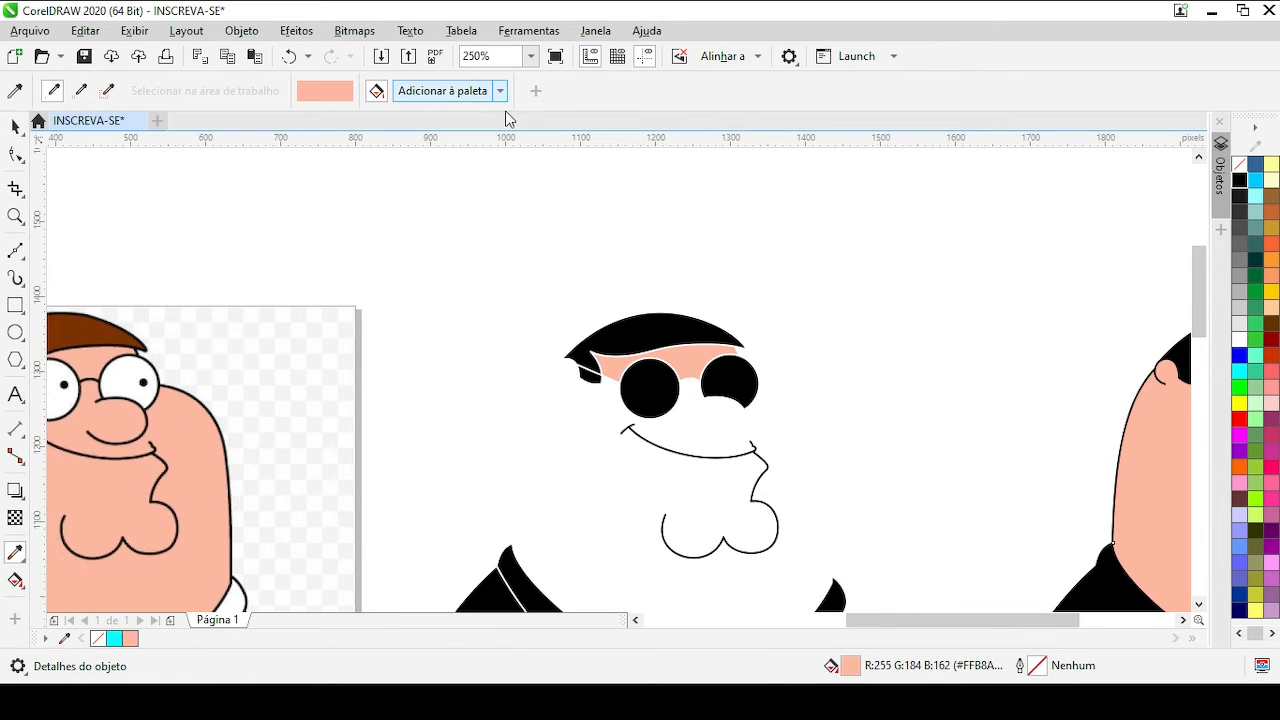
pyautogui.press('space')
pyautogui.click(612, 366)
pyautogui.press('Right')
# Send the black silhouette behind the skin-colored pieces
pyautogui.scroll(-1, 457, 382)
pyautogui.click(632, 418)
pyautogui.scroll(1, 958, 391)
pyautogui.click(730, 317)
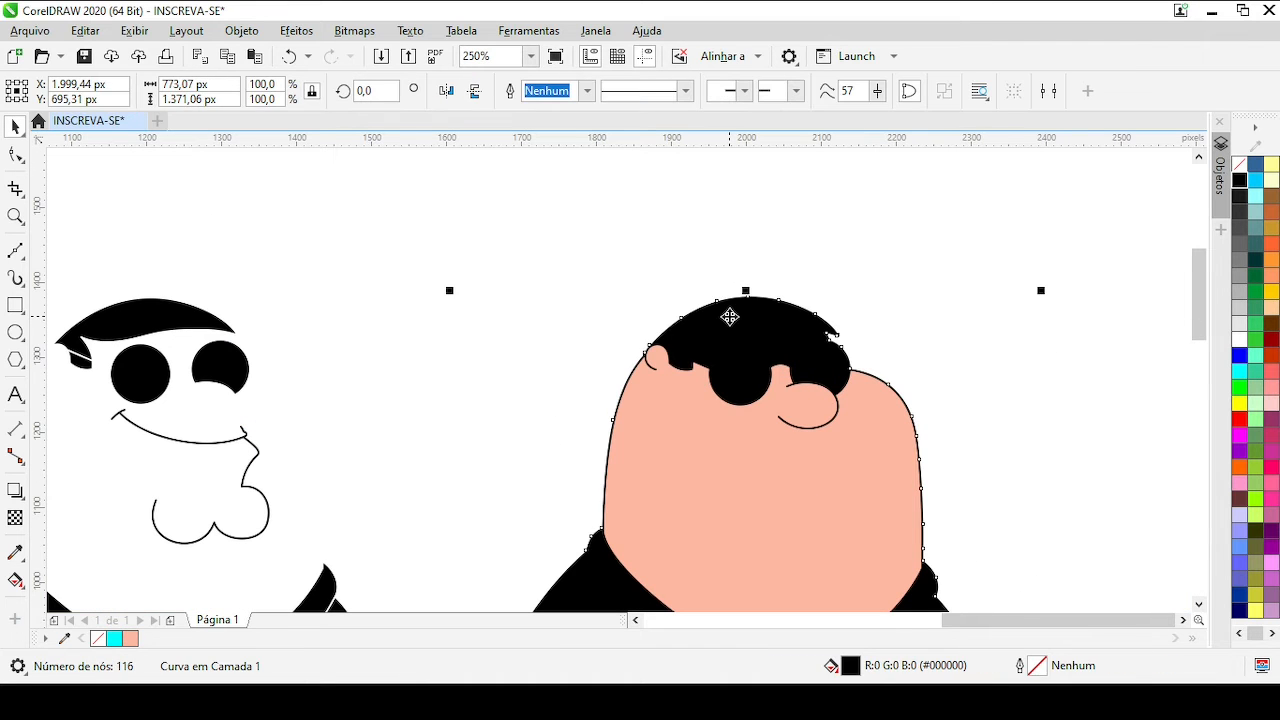
pyautogui.hotkey('shift', 'pagedown')
pyautogui.click(584, 373)
# Fill the left forearm and hand piece with the saved skin color and move it 800 px right onto the silhouette
pyautogui.scroll(-2, 584, 373)
pyautogui.scroll(1, 378, 553)
pyautogui.click(467, 452)
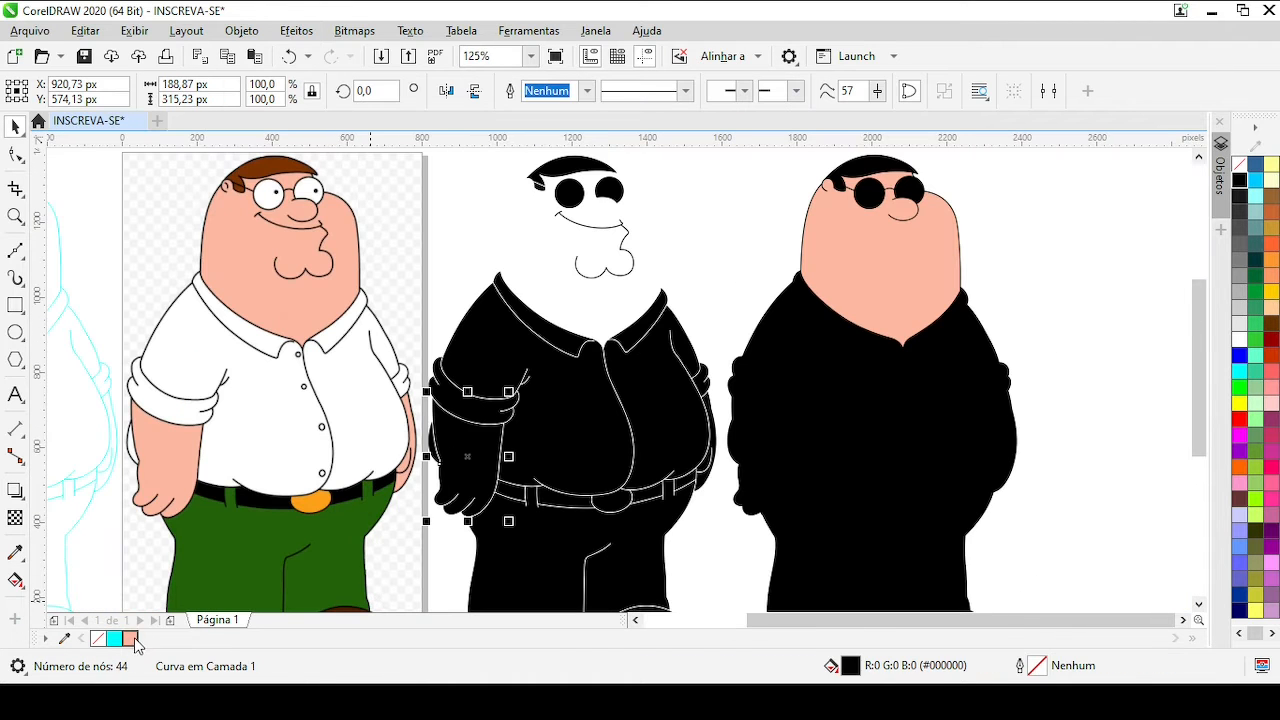
pyautogui.click(131, 639)
pyautogui.press('Right')
pyautogui.click(709, 275)
# Fill the shirt's left front and collar pieces white and move them 800 px right onto the silhouette
pyautogui.click(482, 394)
pyautogui.click(15, 552)
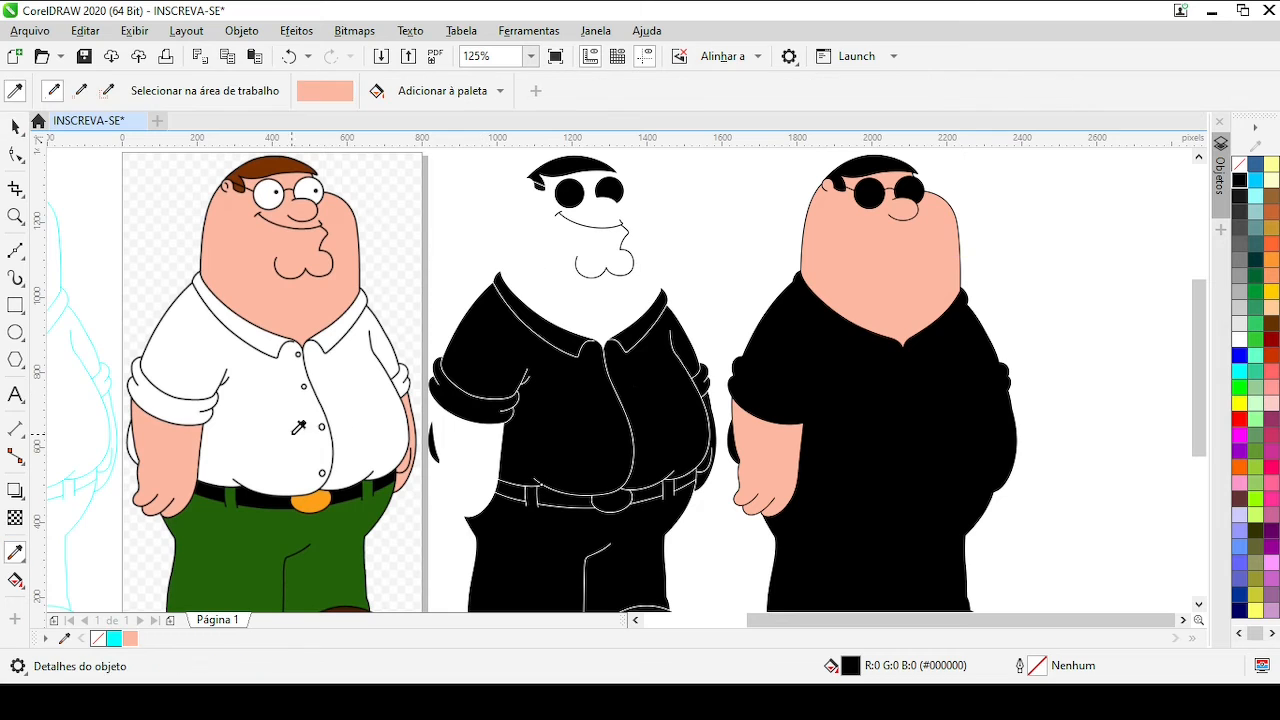
pyautogui.click(15, 127)
pyautogui.click(1239, 340)
pyautogui.press('Right')
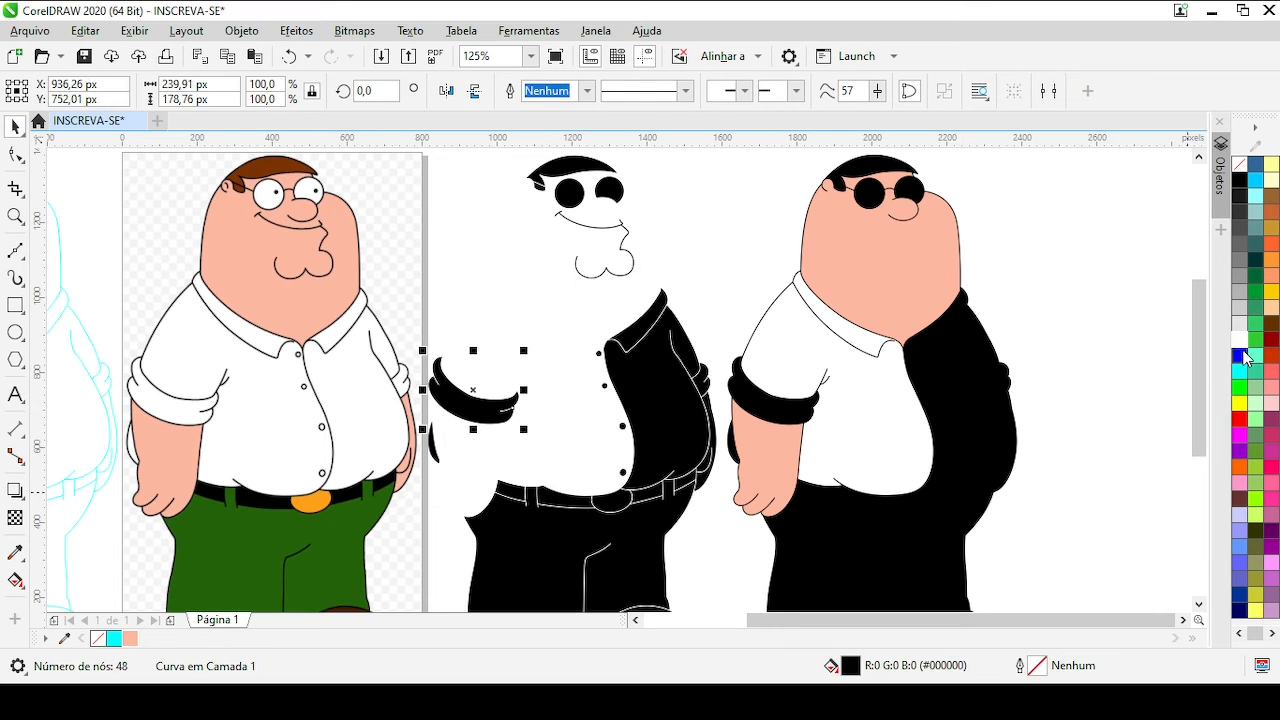
# Fill the rolled-up left sleeve and the remaining shirt pieces white and move them onto the silhouette
pyautogui.click(1237, 342)
pyautogui.press('Right')
pyautogui.scroll(-1, 395, 302)
pyautogui.scroll(1, 513, 383)
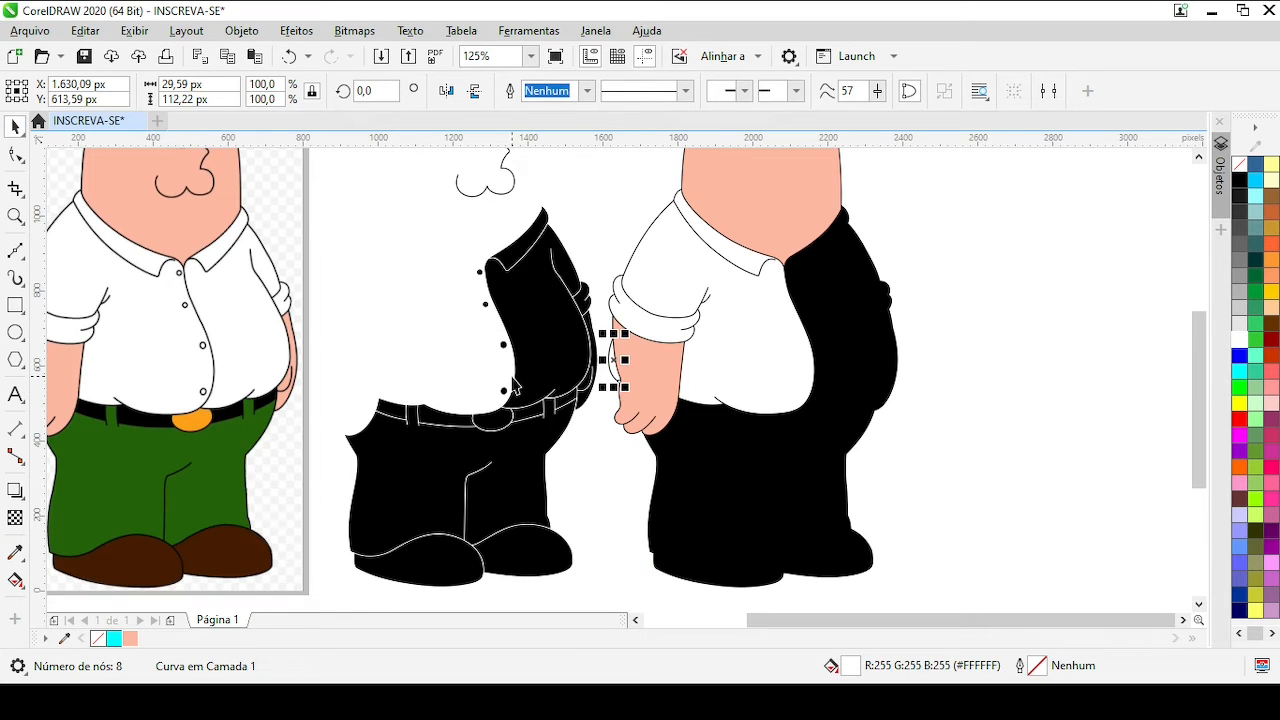
pyautogui.click(1239, 340)
pyautogui.press('Right')
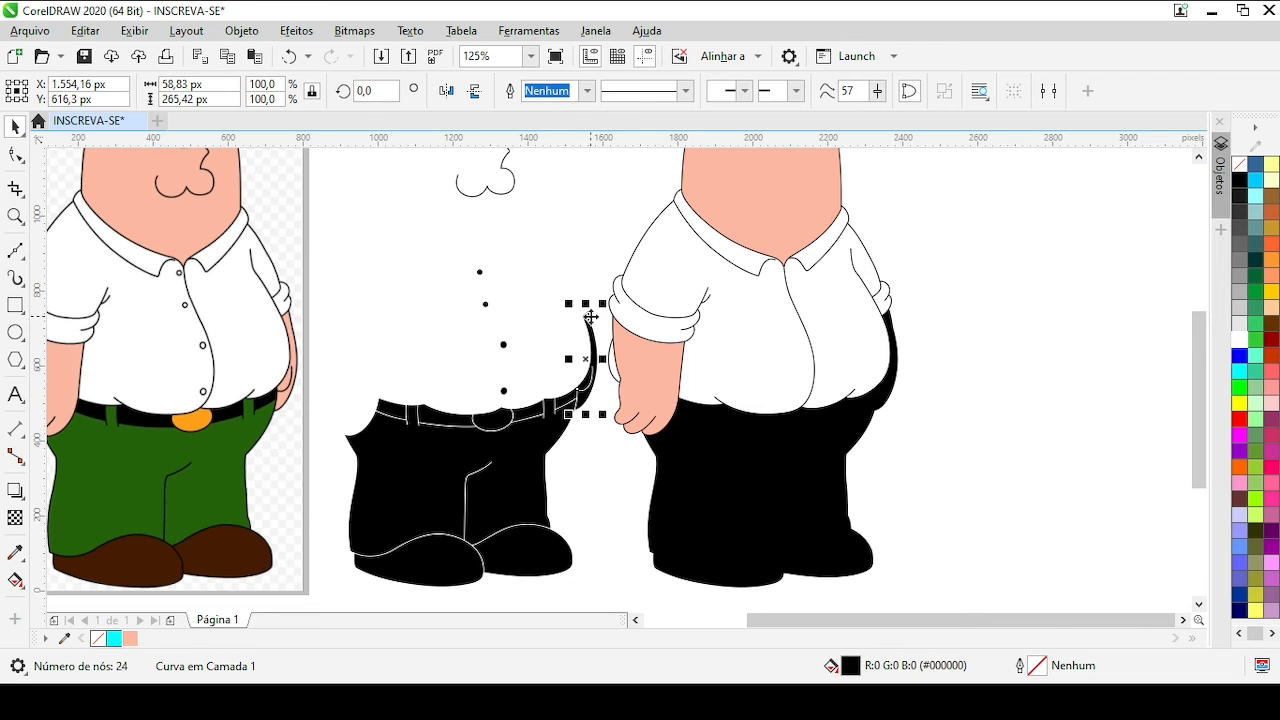
# Fill the right forearm with the skin color and the belt buckle with the orange sampled from the reference image
pyautogui.click(1003, 445)
pyautogui.click(500, 425)
pyautogui.click(15, 552)
pyautogui.scroll(2, 192, 419)
pyautogui.click(630, 296)
pyautogui.click(622, 371)
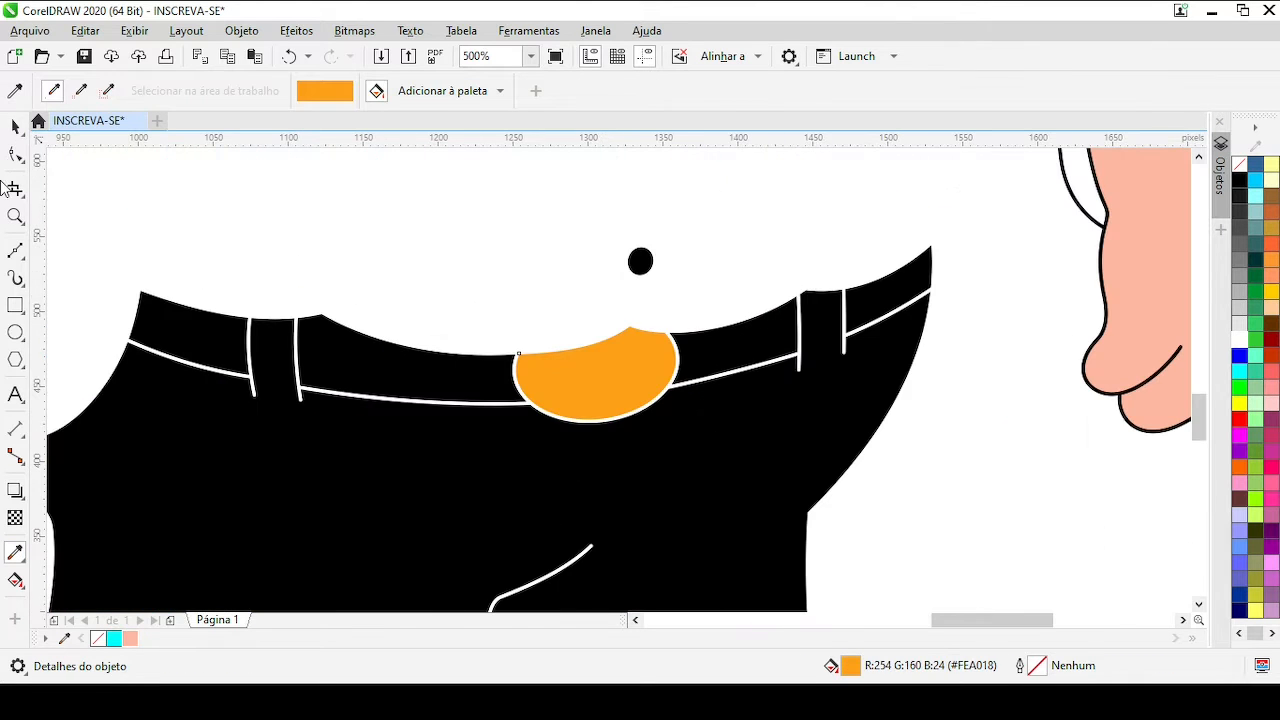
# Add the buckle's orange to the document palette and move the buckle 800 px right onto the belt
pyautogui.click(15, 127)
pyautogui.click(622, 371)
pyautogui.click(15, 552)
pyautogui.click(376, 95)
pyautogui.click(15, 155)
pyautogui.click(15, 127)
pyautogui.press('Right')
pyautogui.scroll(-2, 592, 382)
# Fill the trousers with the green sampled from the reference image, add it to the document palette and move them onto the silhouette
pyautogui.click(758, 481)
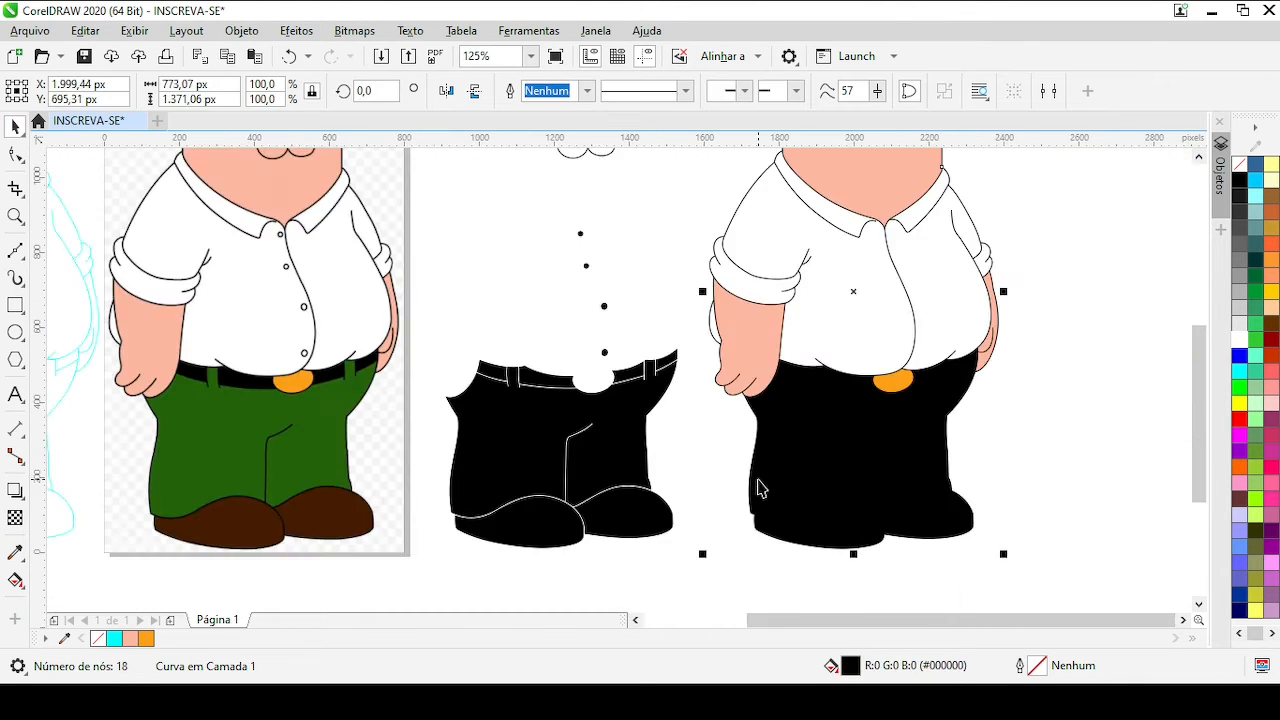
pyautogui.click(15, 552)
pyautogui.click(231, 459)
pyautogui.click(500, 430)
pyautogui.click(449, 94)
pyautogui.click(15, 127)
pyautogui.click(567, 442)
pyautogui.press('Right')
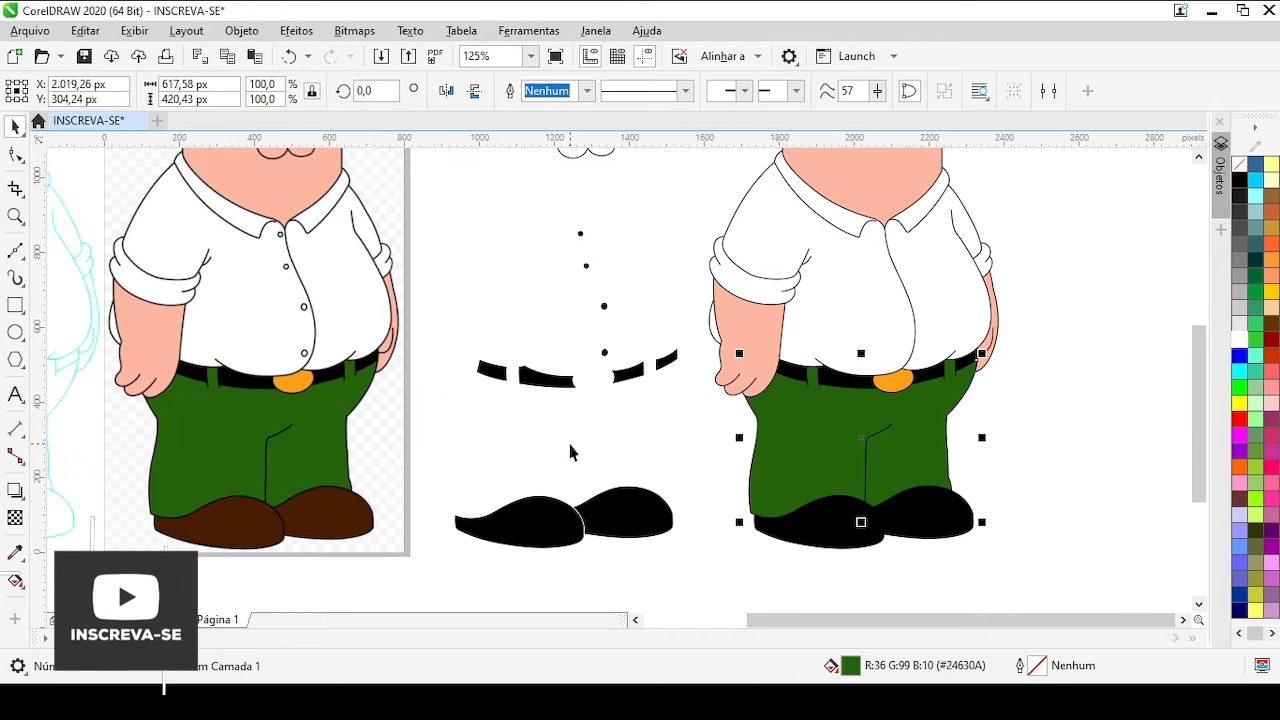
pyautogui.click(567, 442)
# Fill both shoes with the brown sampled from the reference image and move them 800 px right onto the silhouette
pyautogui.click(15, 552)
pyautogui.click(240, 520)
pyautogui.click(540, 525)
pyautogui.click(15, 127)
pyautogui.click(562, 534)
pyautogui.press('Right')
pyautogui.click(625, 520)
pyautogui.press('Right')
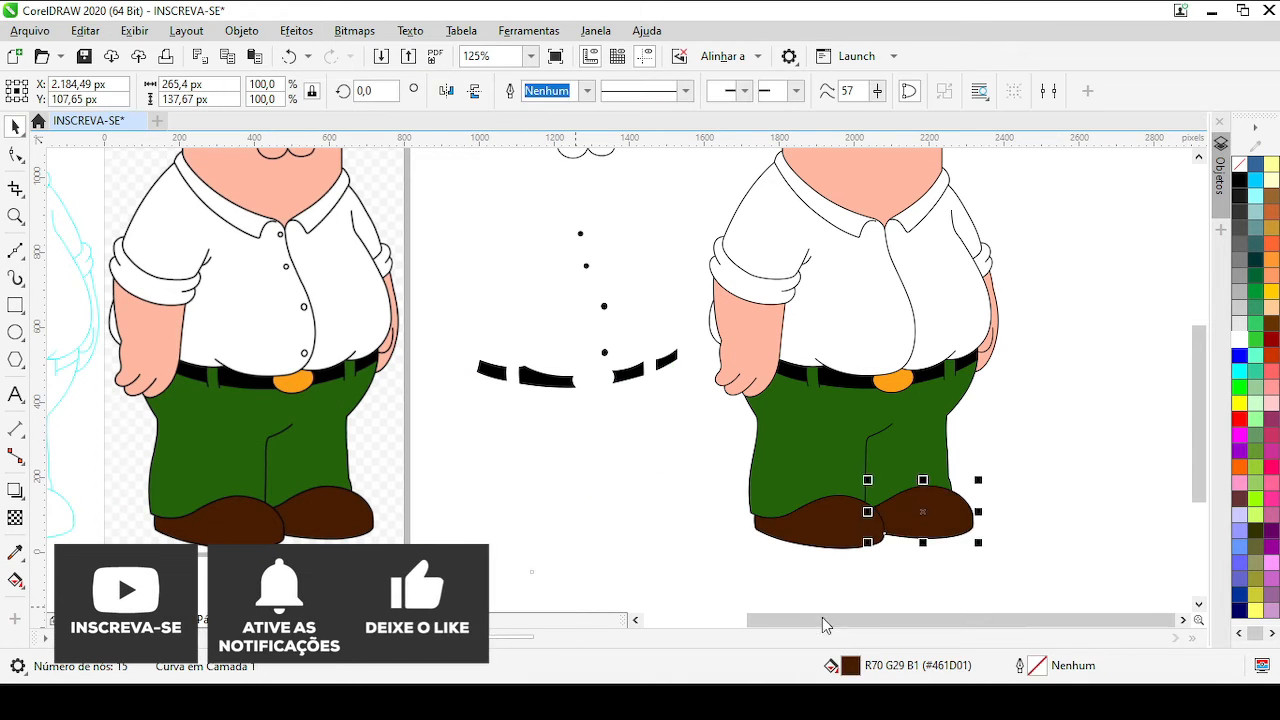
# Combine the four shirt button pieces into one curve and move it 800 px right onto the white shirt
pyautogui.scroll(1, 585, 208)
pyautogui.click(575, 260)
pyautogui.scroll(3, 561, 236)
pyautogui.scroll(-4, 612, 380)
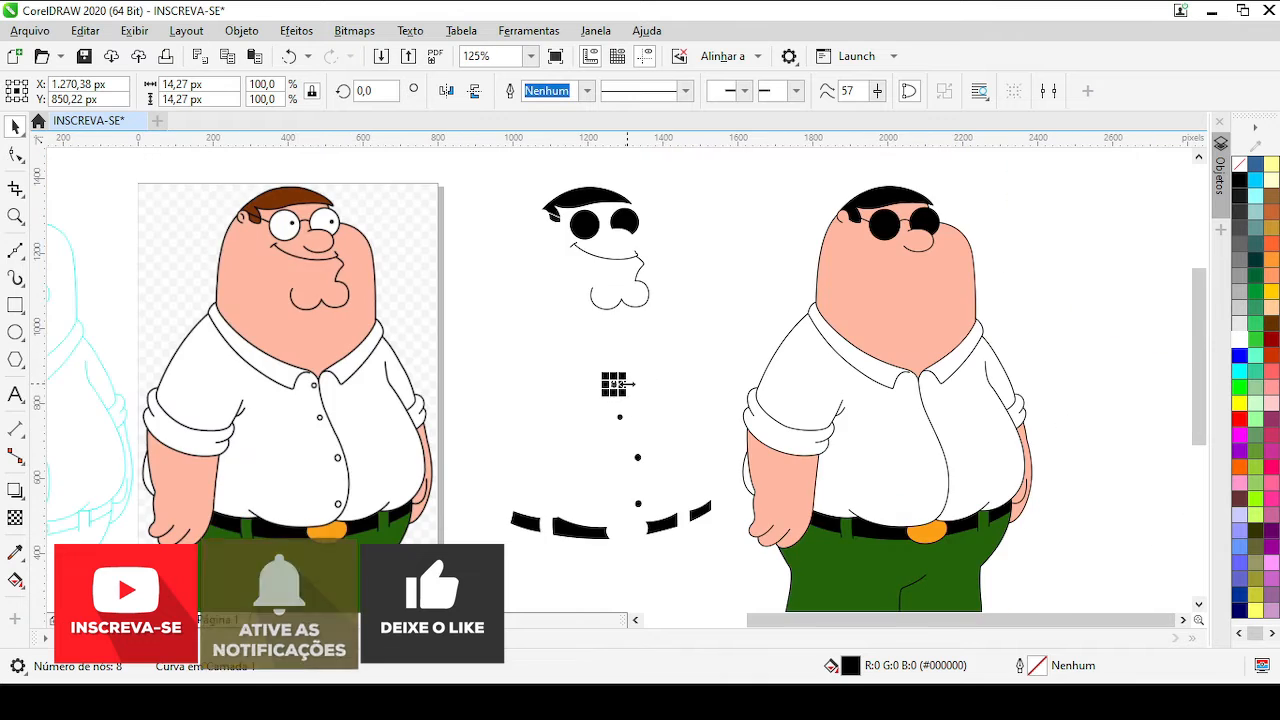
pyautogui.scroll(1, 1068, 462)
pyautogui.scroll(1, 158, 304)
pyautogui.scroll(-2, 620, 380)
pyautogui.moveTo(611, 354); pyautogui.dragTo(686, 520)
pyautogui.hotkey('ctrl', 'l')
pyautogui.press('Right')
pyautogui.scroll(2, 935, 395)
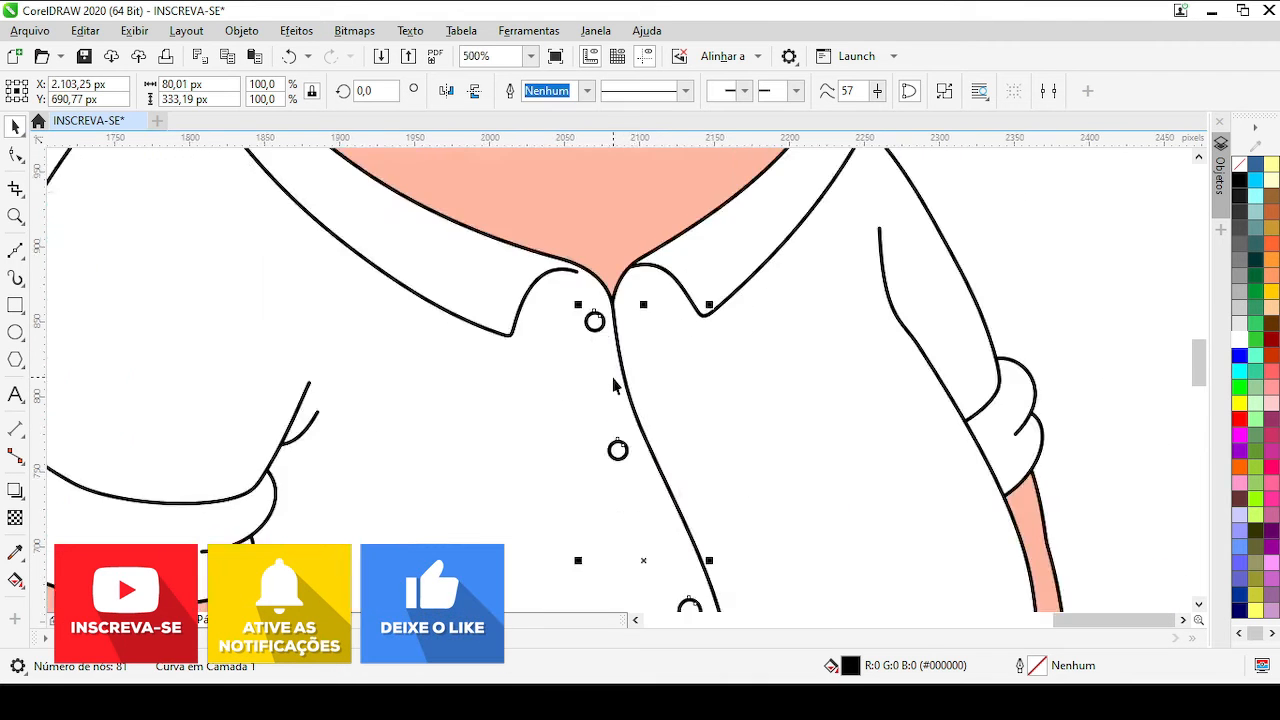
pyautogui.scroll(-1, 614, 380)
pyautogui.click(870, 479)
pyautogui.click(401, 209)
pyautogui.scroll(-2, 687, 368)
pyautogui.click(492, 386)
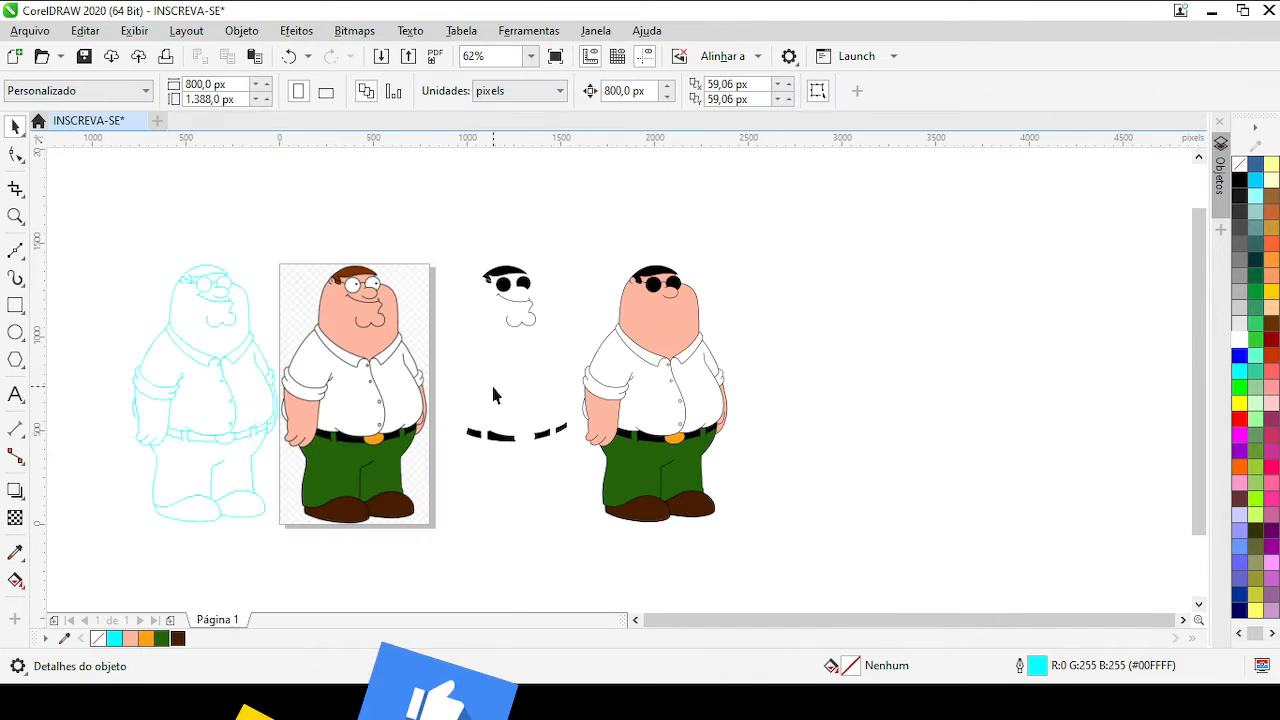
# Move the two glasses lens pieces 800 px right onto the face and fill them white
pyautogui.scroll(2, 466, 242)
pyautogui.click(615, 413)
pyautogui.press('Right')
pyautogui.scroll(-2, 980, 484)
pyautogui.scroll(1, 709, 416)
pyautogui.click(1240, 340)
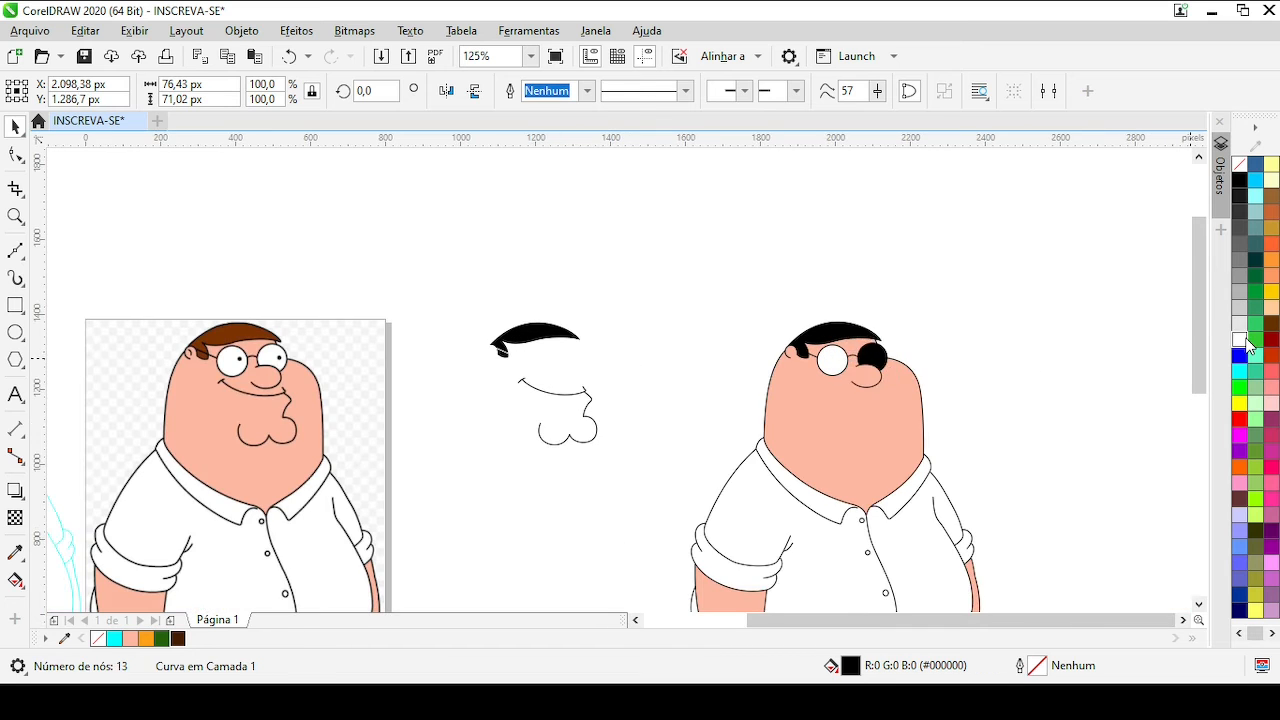
# Move the mouth and chin line piece 800 px right onto the face
pyautogui.click(566, 471)
pyautogui.click(594, 406)
pyautogui.click(1116, 360)
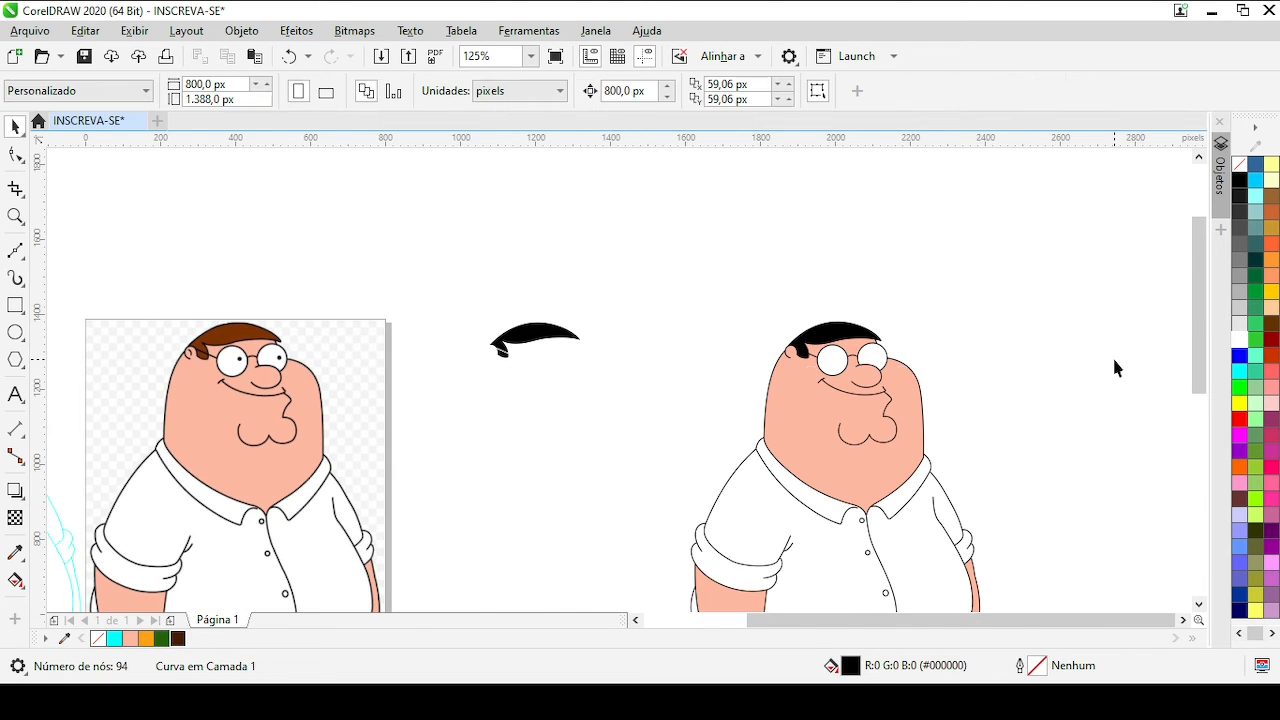
# Fill the colored character's black hair with the brown sampled from the reference image's hair
pyautogui.scroll(-1, 730, 400)
pyautogui.scroll(2, 477, 434)
pyautogui.click(15, 553)
pyautogui.click(497, 163)
pyautogui.click(442, 91)
pyautogui.click(15, 127)
pyautogui.scroll(-1, 559, 477)
pyautogui.click(832, 319)
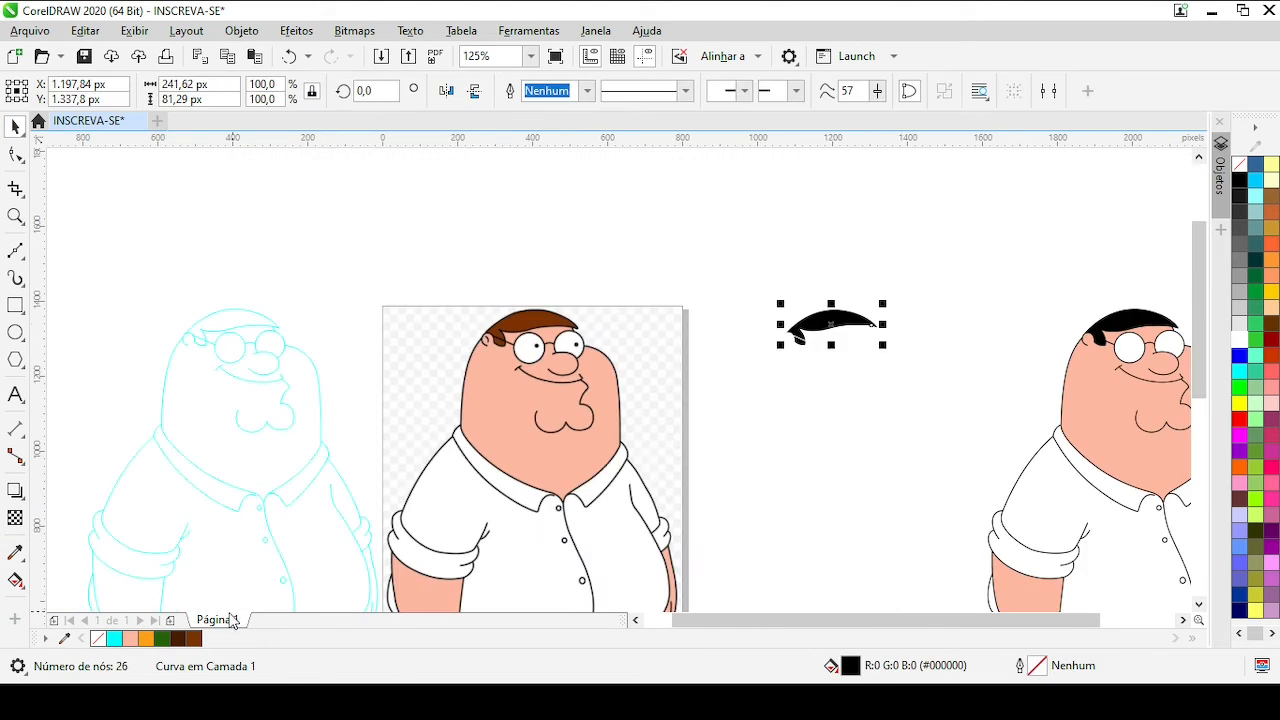
pyautogui.click(908, 475)
# Delete the leftover black belt pieces lying between the reference and the colored character
pyautogui.scroll(-2, 621, 377)
pyautogui.scroll(1, 623, 368)
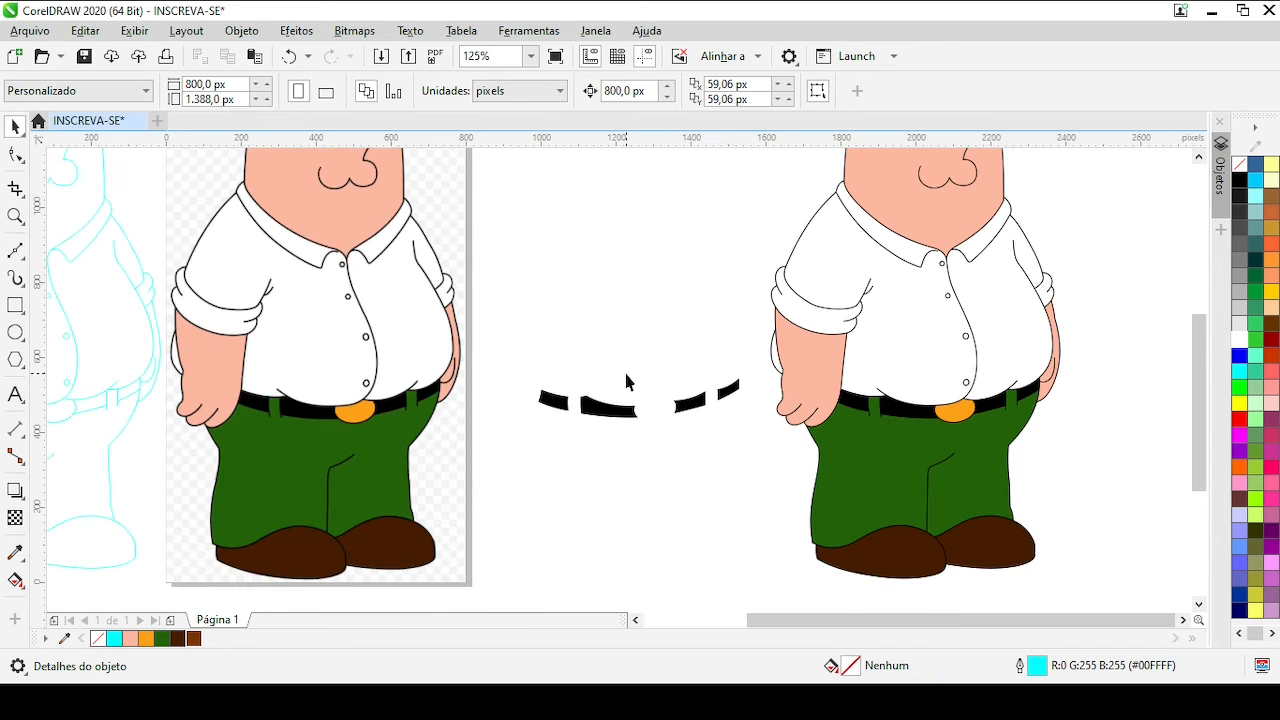
pyautogui.scroll(2, 638, 356)
pyautogui.moveTo(118, 300); pyautogui.dragTo(641, 438)
pyautogui.press('Delete')
pyautogui.scroll(-2, 676, 351)
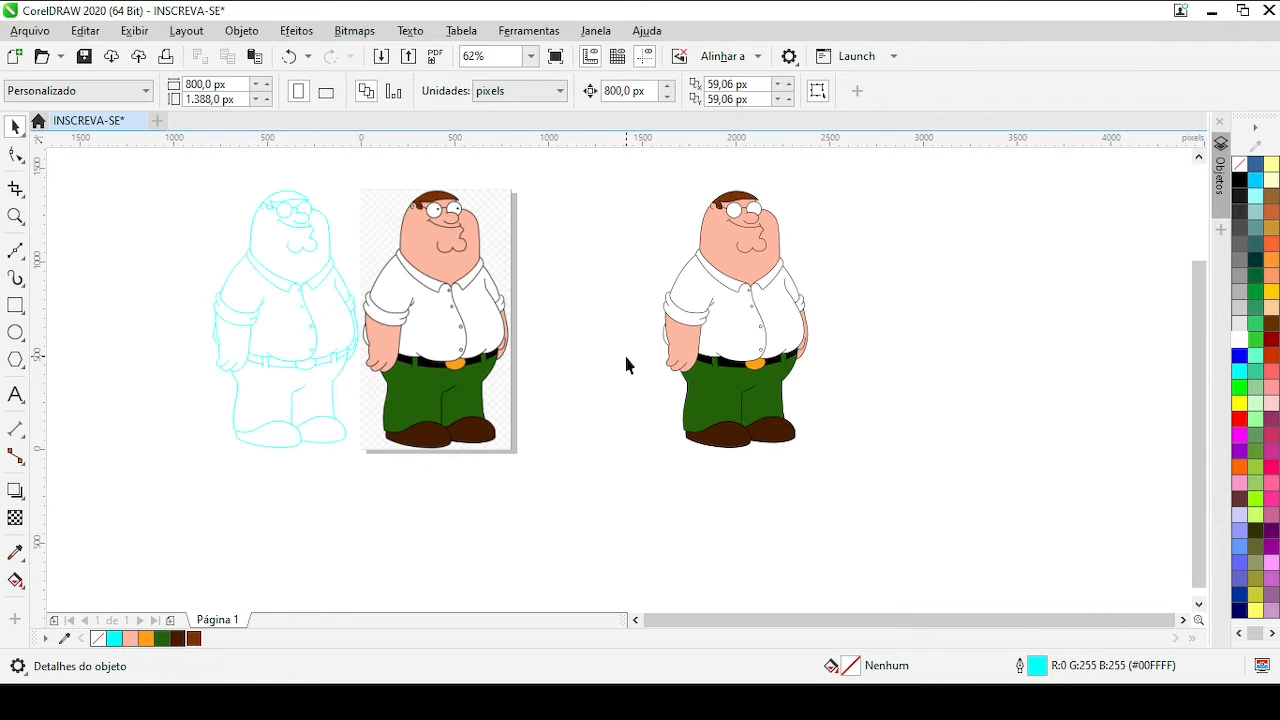
# Draw a circle about 10 px wide over the reference's left pupil, with a cyan fill and no outline
pyautogui.scroll(8, 571, 266)
pyautogui.press('F7')
pyautogui.moveTo(467, 343); pyautogui.dragTo(598, 474)
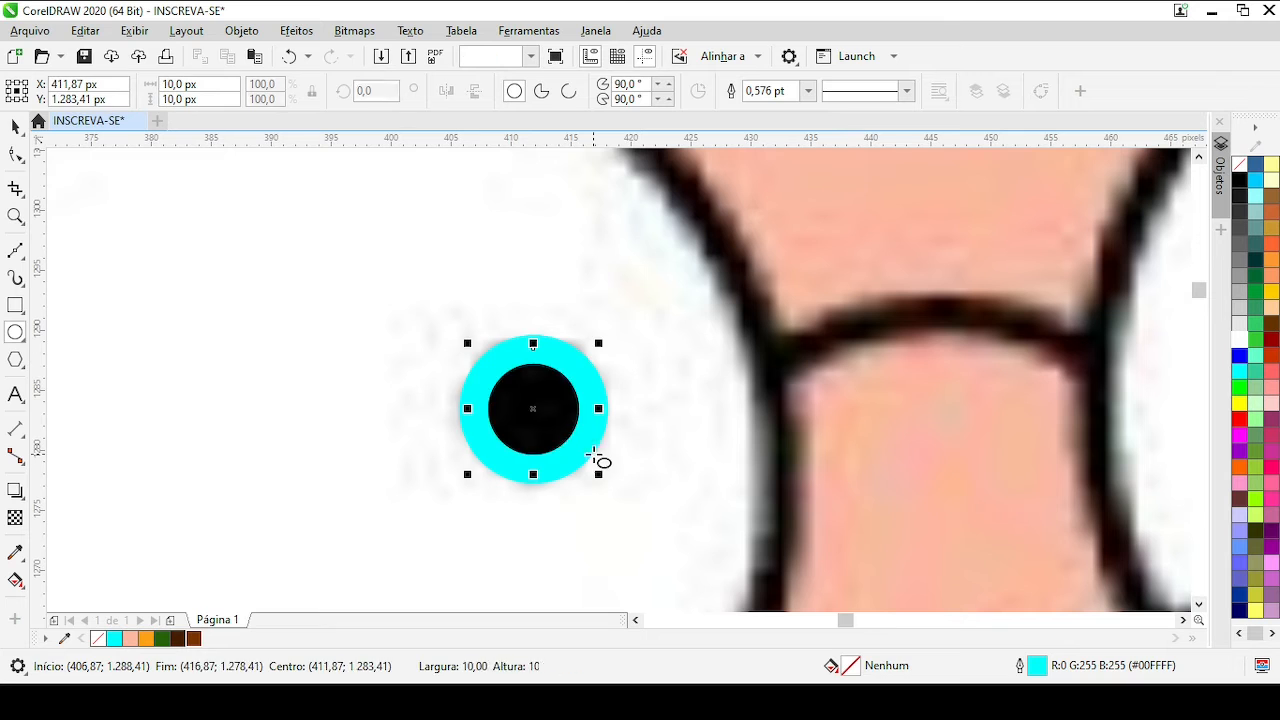
pyautogui.press('space')
pyautogui.scroll(-2, 544, 418)
pyautogui.moveTo(619, 378); pyautogui.dragTo(668, 381)
pyautogui.scroll(2, 668, 381)
pyautogui.moveTo(616, 385); pyautogui.dragTo(420, 369)
pyautogui.scroll(-1, 420, 370)
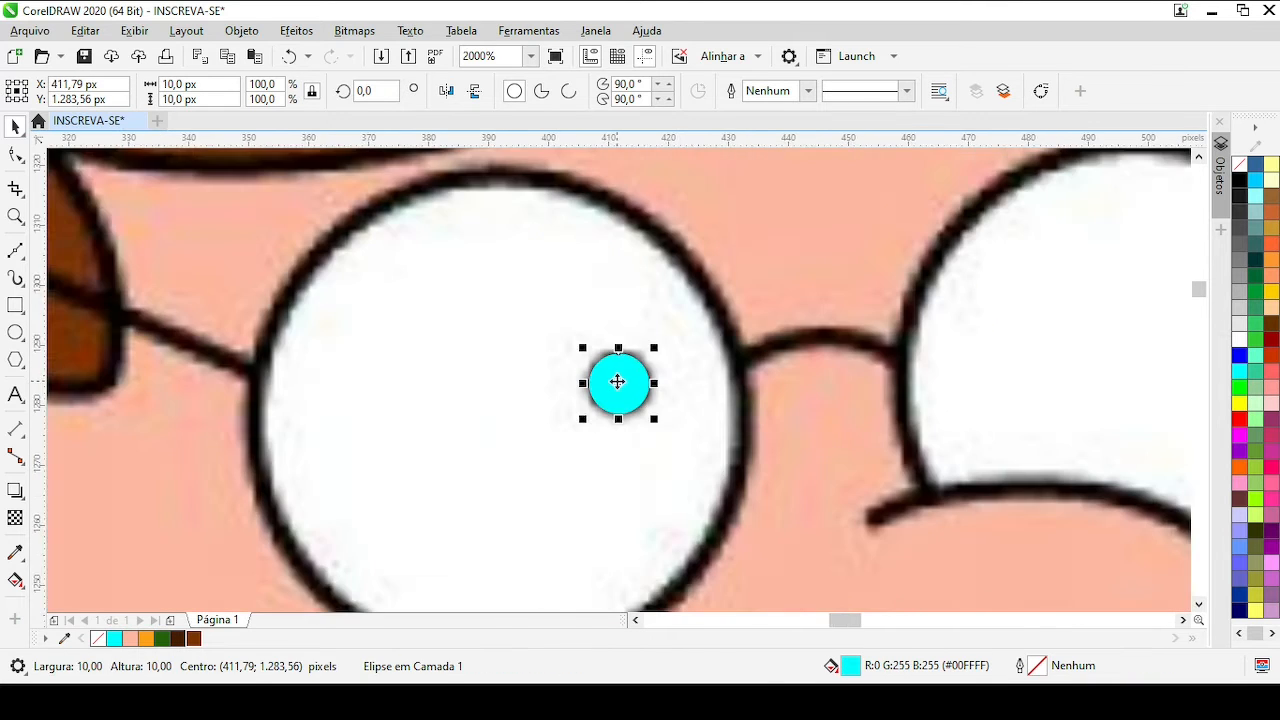
# Duplicate the pupil circle and place the copy over the pupil in the reference's right glasses lens
pyautogui.scroll(-1, 619, 381)
pyautogui.moveTo(618, 381); pyautogui.dragTo(934, 373)
pyautogui.scroll(2, 934, 373)
pyautogui.moveTo(820, 414); pyautogui.dragTo(637, 385)
pyautogui.scroll(-3, 635, 384)
# Move both pupil circles 800 px right onto the colored character's glasses and fill them black
pyautogui.moveTo(443, 277); pyautogui.dragTo(727, 415)
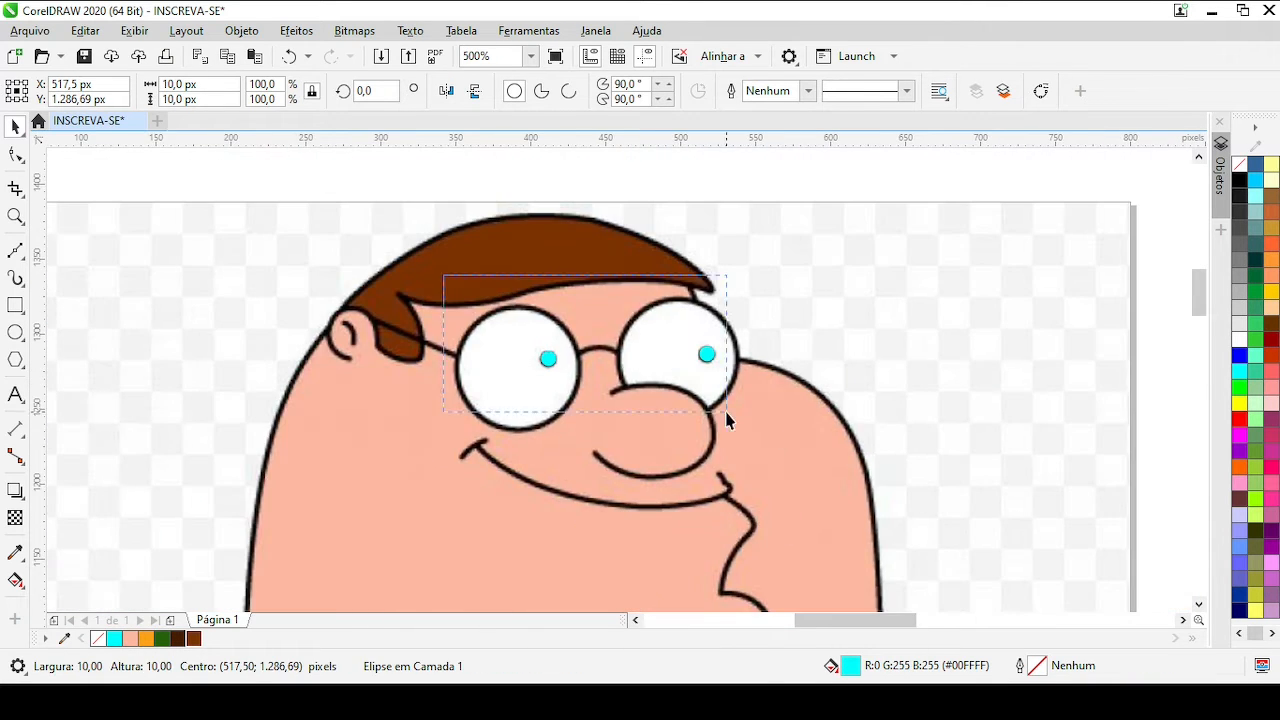
pyautogui.scroll(-3, 770, 445)
pyautogui.moveTo(603, 368); pyautogui.dragTo(903, 368)
pyautogui.scroll(1, 905, 375)
pyautogui.scroll(2, 586, 378)
pyautogui.scroll(-3, 619, 361)
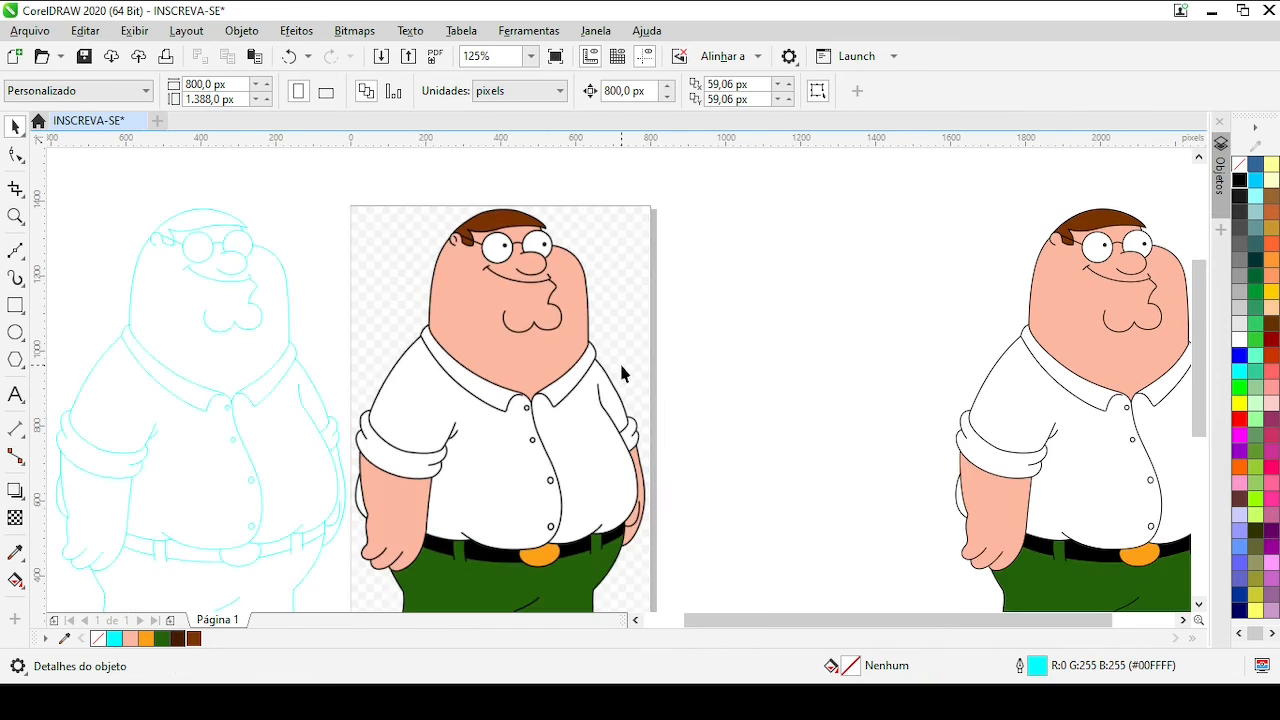
# Group the colored character's pieces and shift the group 800 px left over the reference and back to compare them
pyautogui.moveTo(723, 229); pyautogui.dragTo(993, 583)
pyautogui.hotkey('ctrl', 'g')
pyautogui.scroll(1, 560, 389)
pyautogui.press('Left')
pyautogui.press('Left')
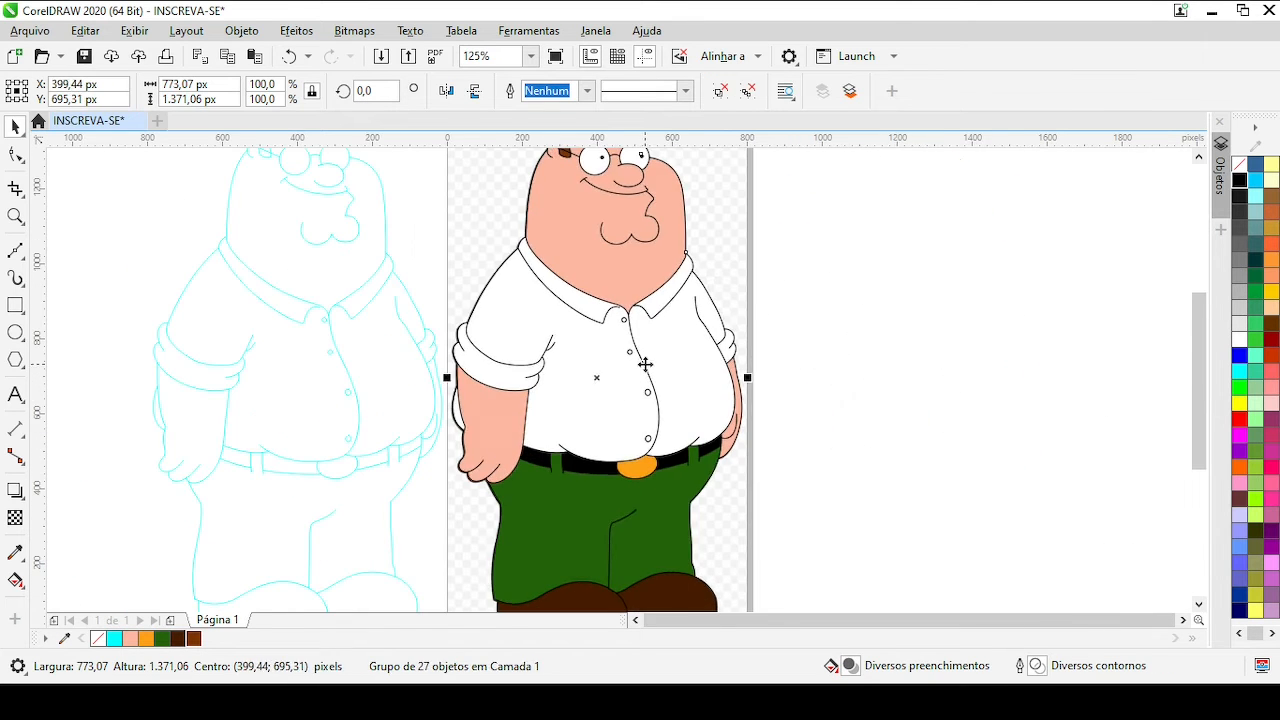
pyautogui.press('Right')
pyautogui.scroll(1, 635, 585)
pyautogui.scroll(5, 617, 374)
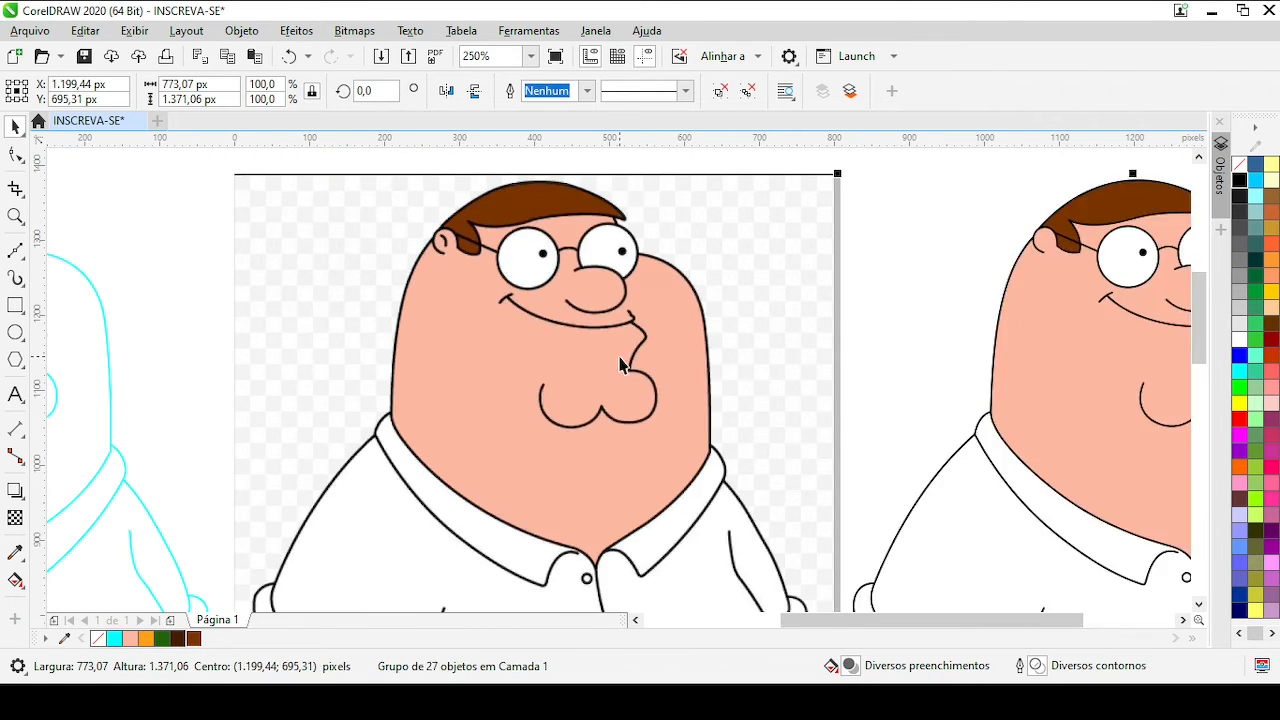
# Trace the reference's inner ear line with a two-node line and bend it to follow the curve
pyautogui.click(886, 213)
pyautogui.scroll(3, 440, 228)
pyautogui.click(15, 250)
pyautogui.scroll(1, 326, 251)
pyautogui.click(560, 355)
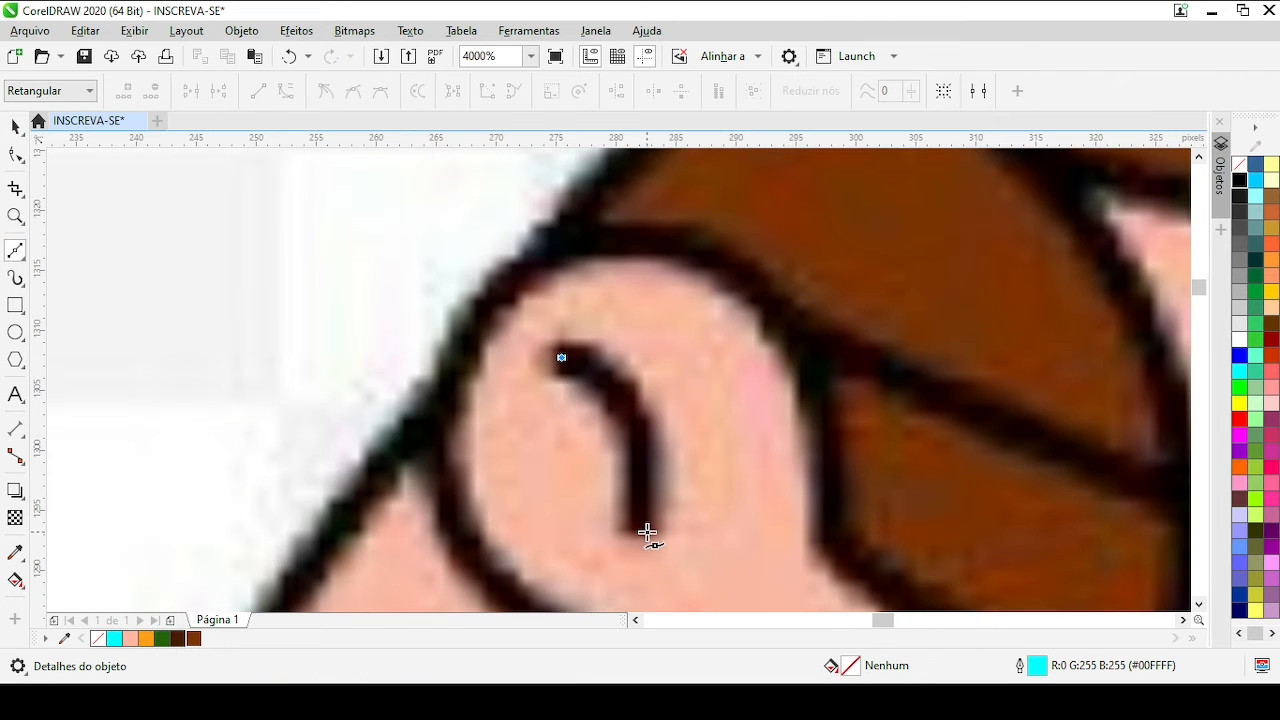
pyautogui.click(642, 527)
pyautogui.click(15, 154)
pyautogui.moveTo(605, 459); pyautogui.dragTo(634, 429)
pyautogui.scroll(-3, 634, 429)
pyautogui.press('space')
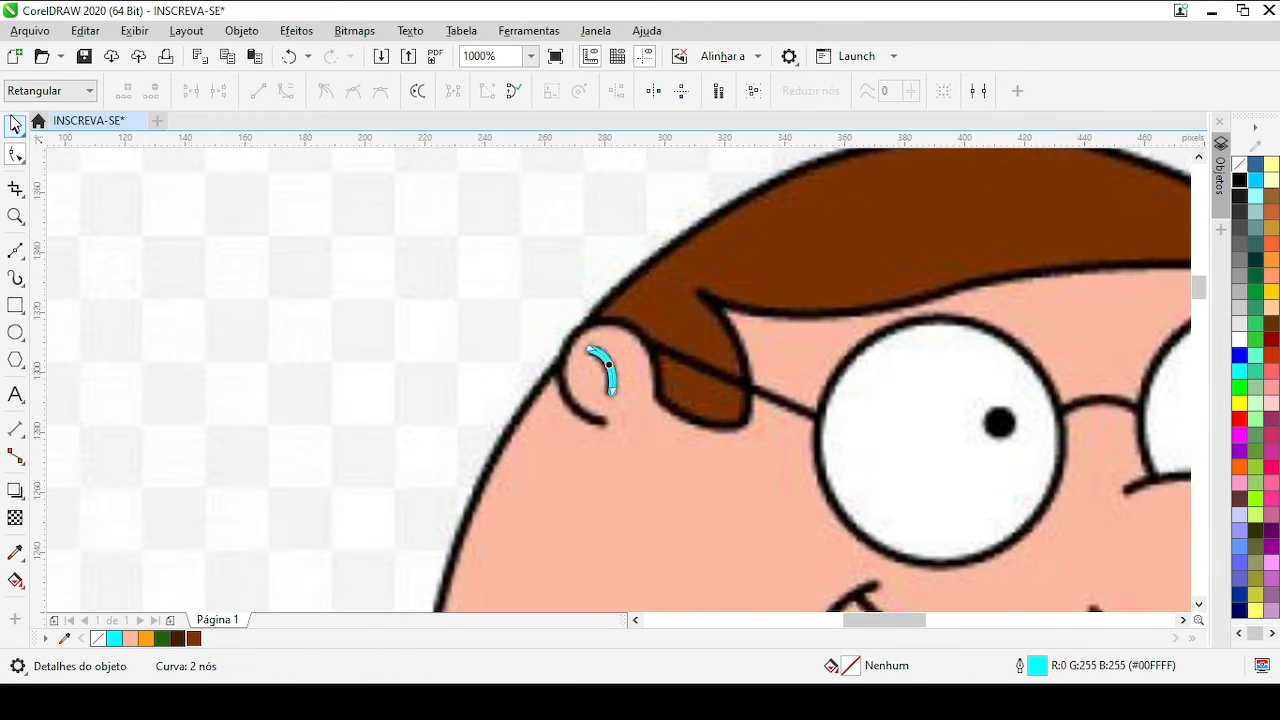
# Move the inner ear line 800 px right onto the colored character's ear
pyautogui.scroll(-2, 880, 378)
pyautogui.moveTo(960, 530); pyautogui.dragTo(790, 335)
pyautogui.scroll(3, 916, 376)
pyautogui.click(400, 274)
pyautogui.scroll(-3, 652, 393)
# Group all colored pieces including the ear line, and shift the group 800 px over the reference and back to compare
pyautogui.moveTo(783, 543); pyautogui.dragTo(603, 334)
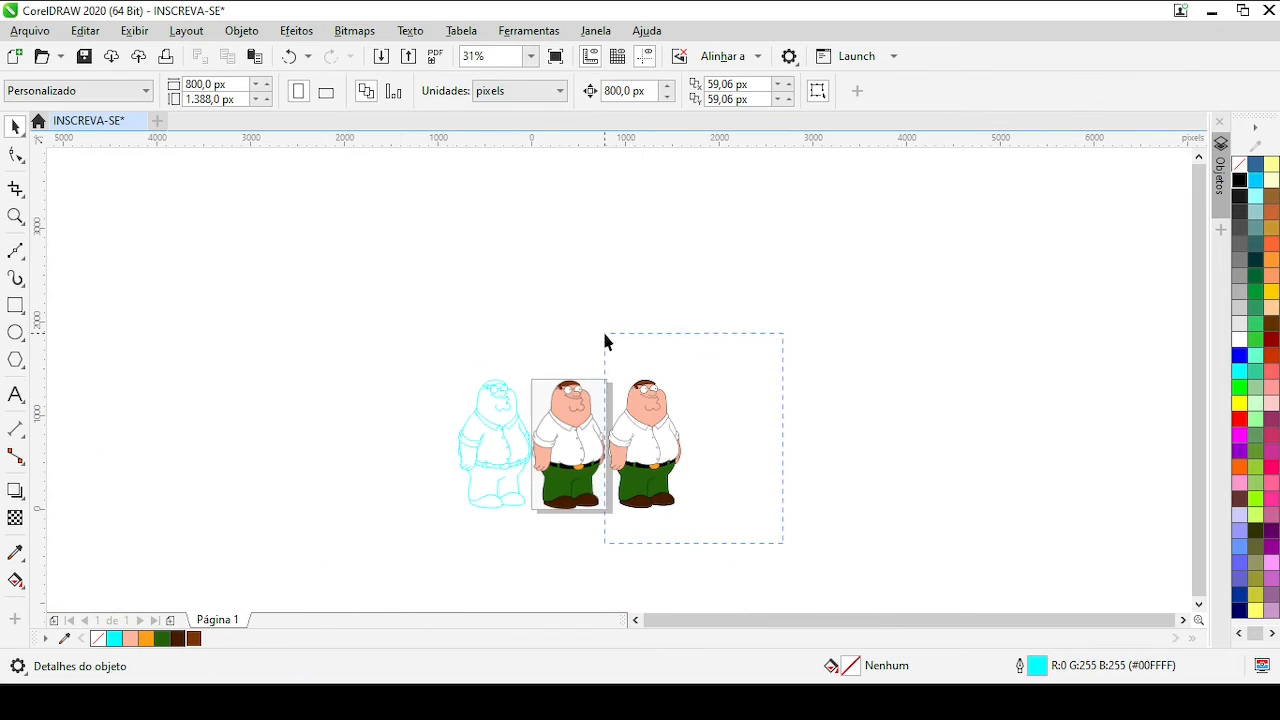
pyautogui.hotkey('ctrl', 'g')
pyautogui.moveTo(644, 419); pyautogui.dragTo(569, 419)
pyautogui.scroll(4, 584, 387)
pyautogui.press('Right')
pyautogui.press('Right')
pyautogui.scroll(-2, 661, 370)
pyautogui.press('Left')
pyautogui.press('Left')
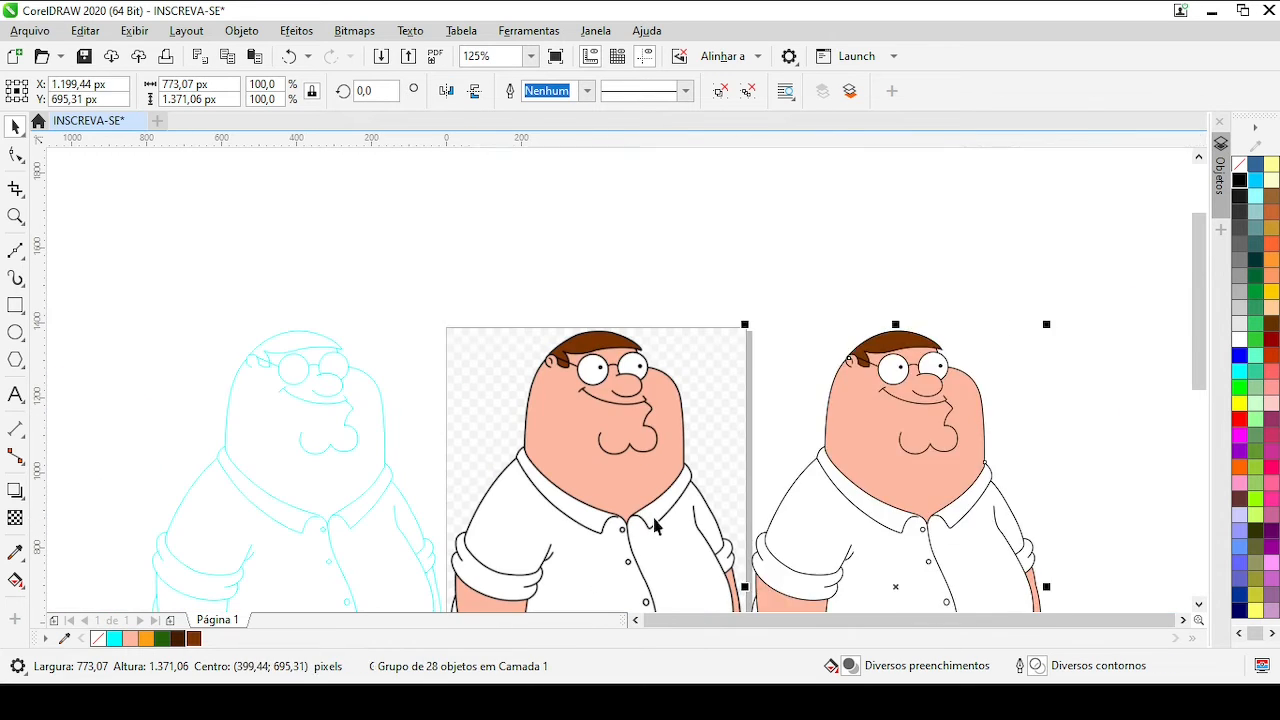
pyautogui.scroll(2, 605, 530)
pyautogui.scroll(-1, 619, 380)
pyautogui.press('Right')
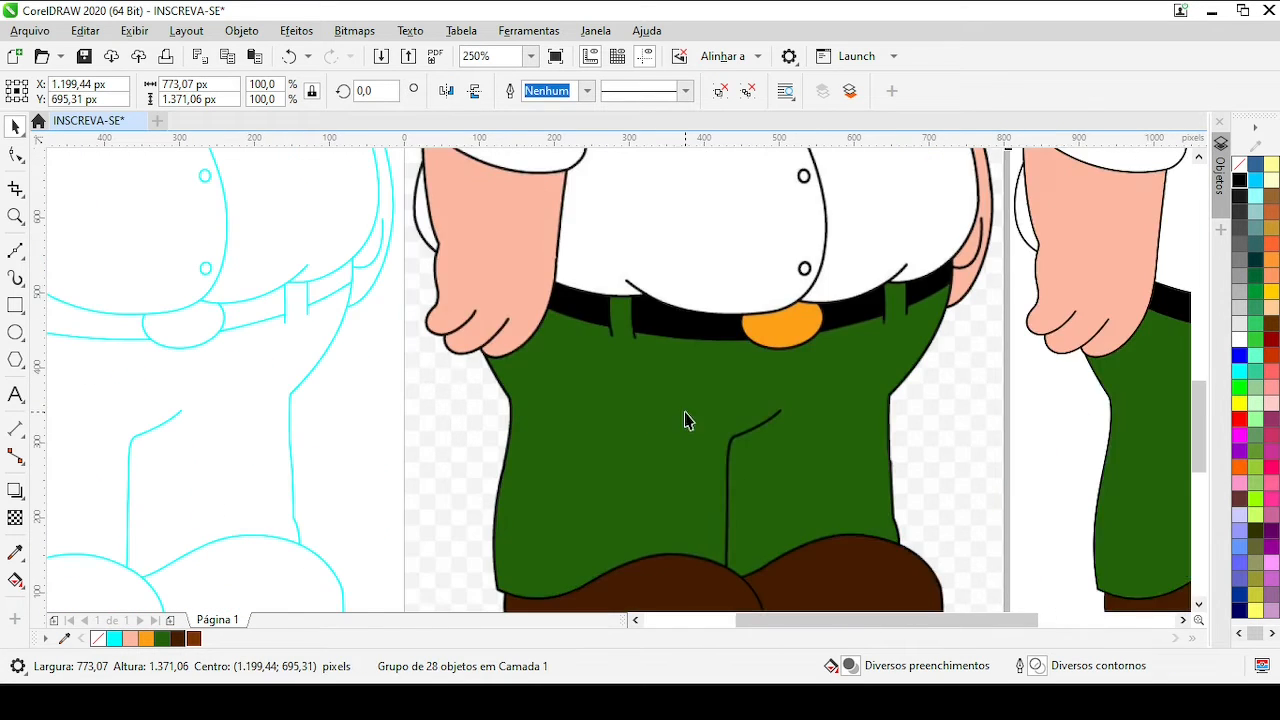
pyautogui.scroll(-2, 619, 376)
pyautogui.click(785, 290)
pyautogui.scroll(3, 657, 267)
pyautogui.scroll(-3, 619, 383)
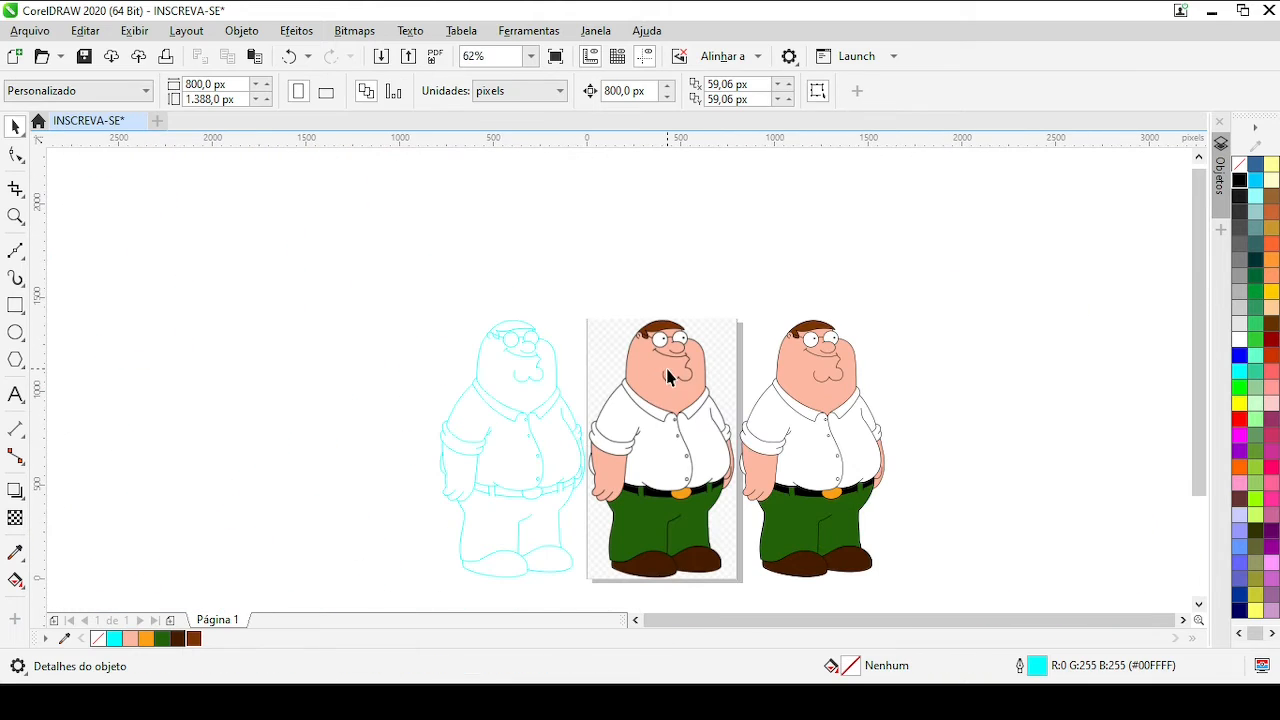
# Delete the reference image and the cyan outline drawing, and move the colored character group 800 px left onto the page
pyautogui.click(668, 372)
pyautogui.press('Delete')
pyautogui.click(479, 343)
pyautogui.press('Delete')
pyautogui.click(823, 489)
pyautogui.press('Left')
pyautogui.click(766, 500)
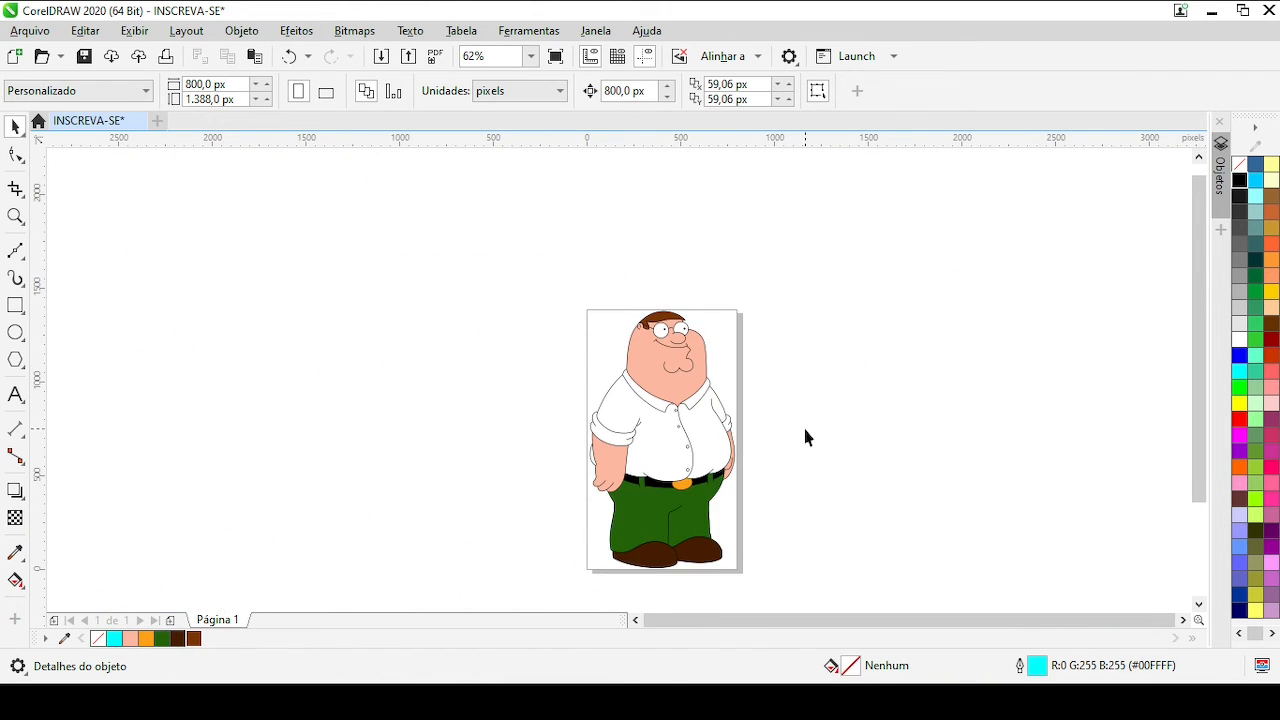
# Examine the finished character's outlines and colors up close and as a whole on the page
pyautogui.scroll(3, 620, 391)
pyautogui.scroll(-1, 641, 390)
pyautogui.scroll(1, 600, 384)
pyautogui.scroll(-2, 641, 384)
pyautogui.scroll(2, 673, 388)
pyautogui.scroll(-2, 760, 384)
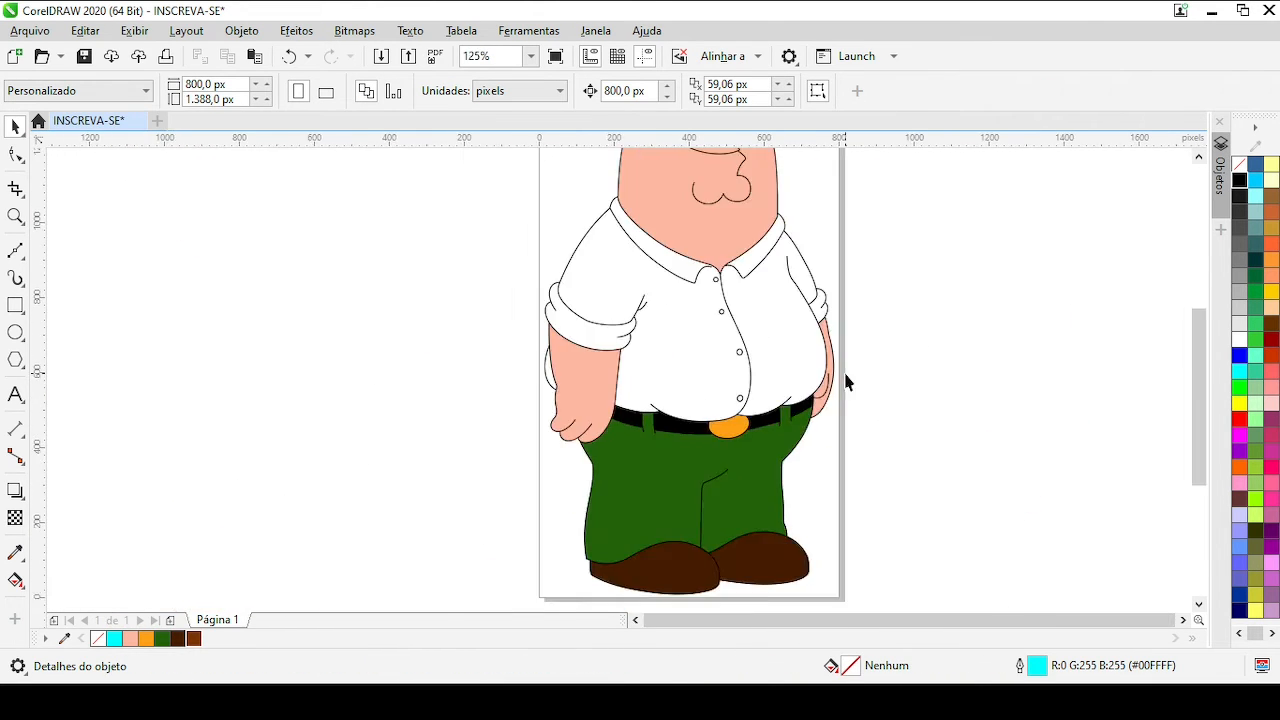
pyautogui.scroll(1, 720, 370)
pyautogui.scroll(-1, 612, 352)
pyautogui.hotkey('shift', 'F9')
pyautogui.scroll(2, 481, 360)
pyautogui.scroll(-1, 479, 357)
pyautogui.scroll(1, 685, 326)
pyautogui.moveTo(1198, 397); pyautogui.dragTo(1200, 277)
pyautogui.hotkey('shift', 'F9')
pyautogui.press('F4')
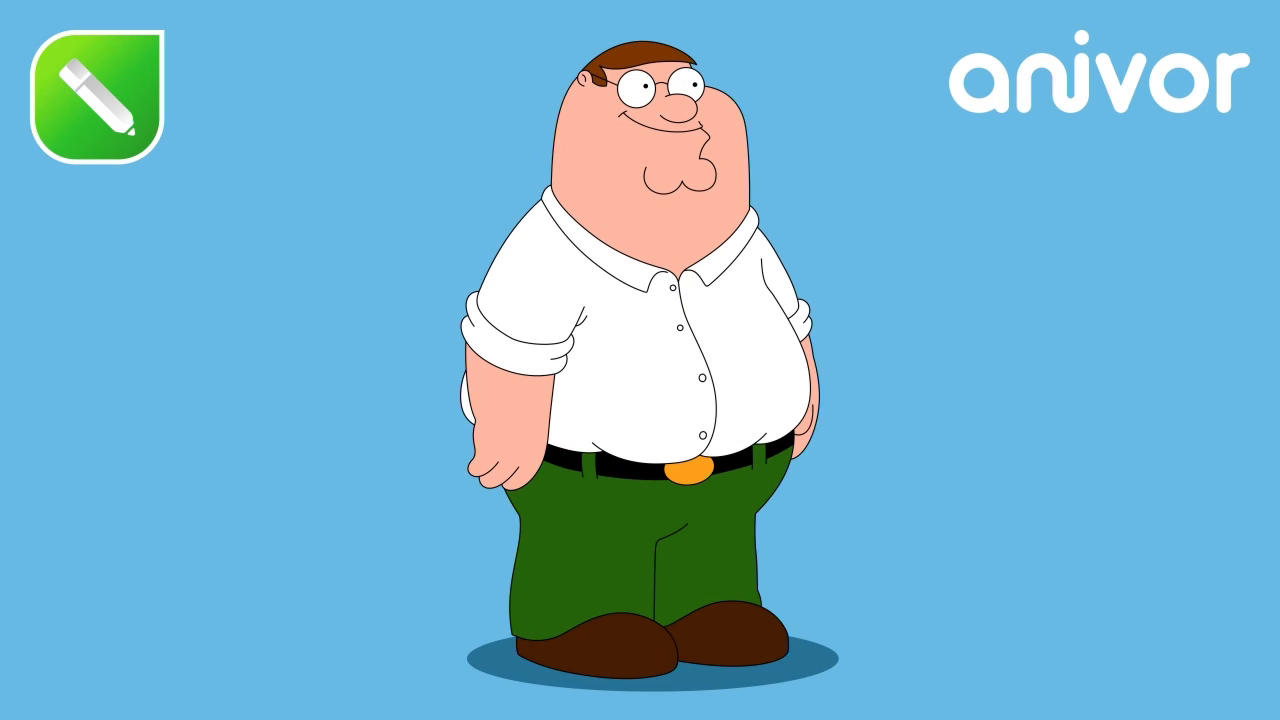